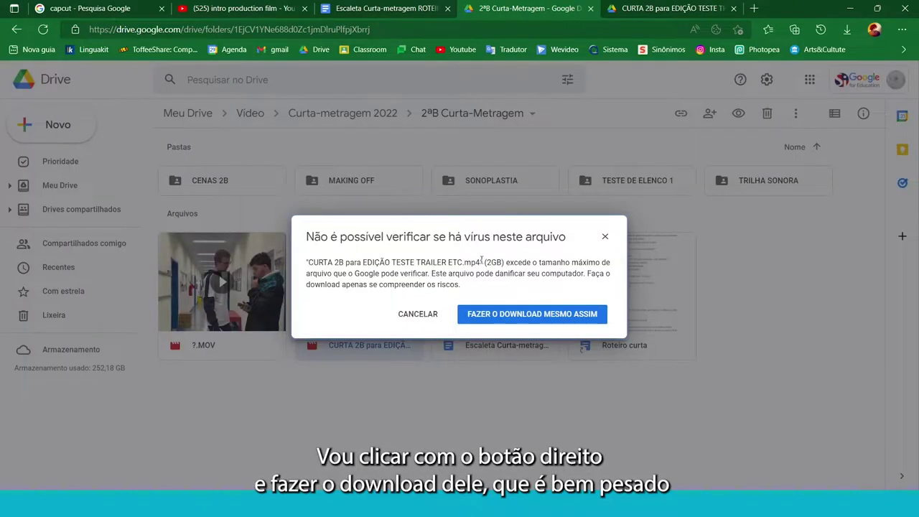
- Download CURTA 2B para EDIÇÃO TESTE TRAILER ETC.mp4 without a virus scan and save it in CURTAS 2022\2B on drive JB_1 (E:)
{"action": "left_click", "coordinate": [503, 314]}
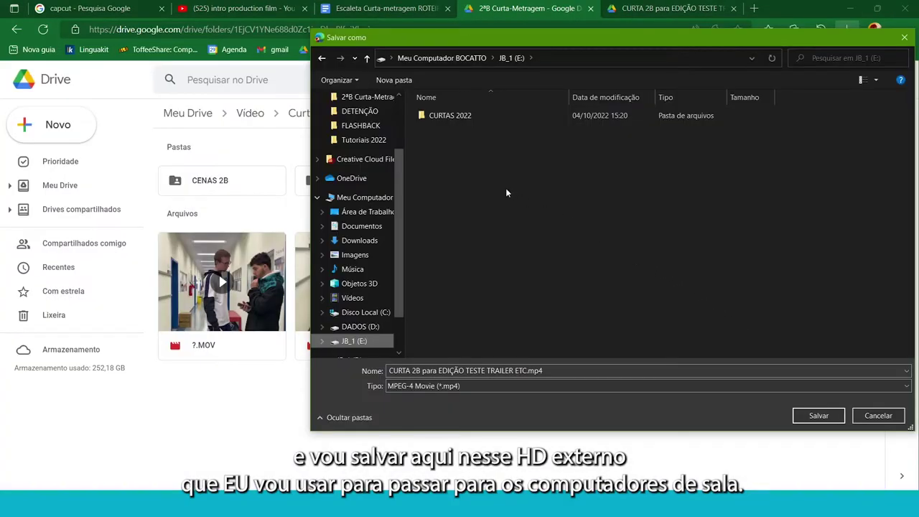
{"action": "double_click", "coordinate": [467, 117]}
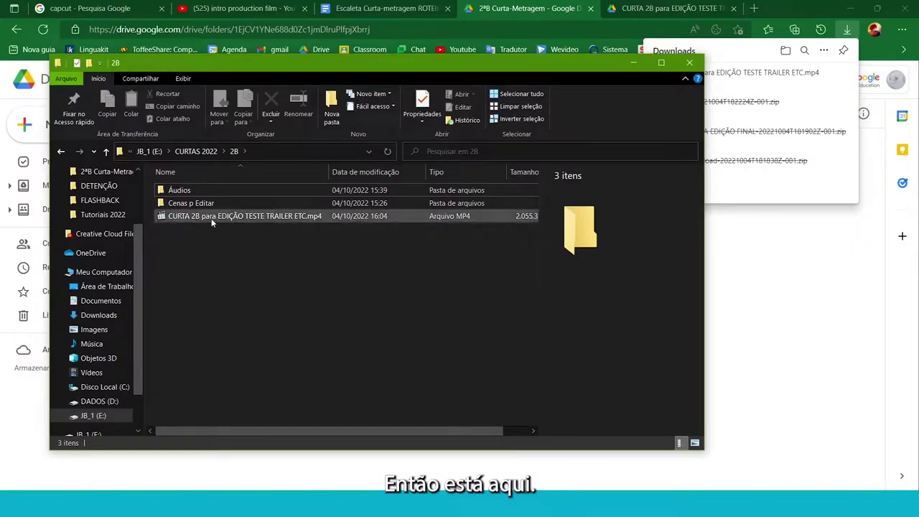
{"action": "left_click", "coordinate": [210, 217]}
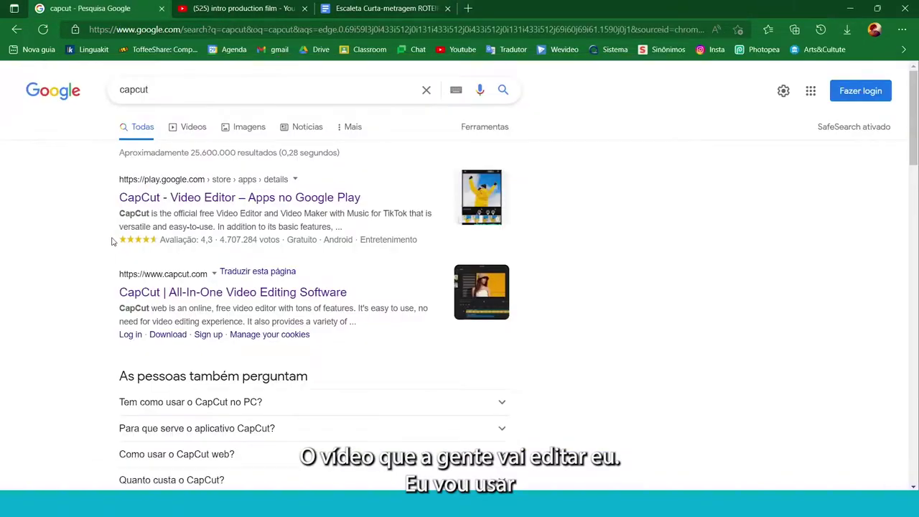
- Open the official CapCut website from the search results and request the Windows installer, dismissing the download
{"action": "left_click", "coordinate": [181, 293]}
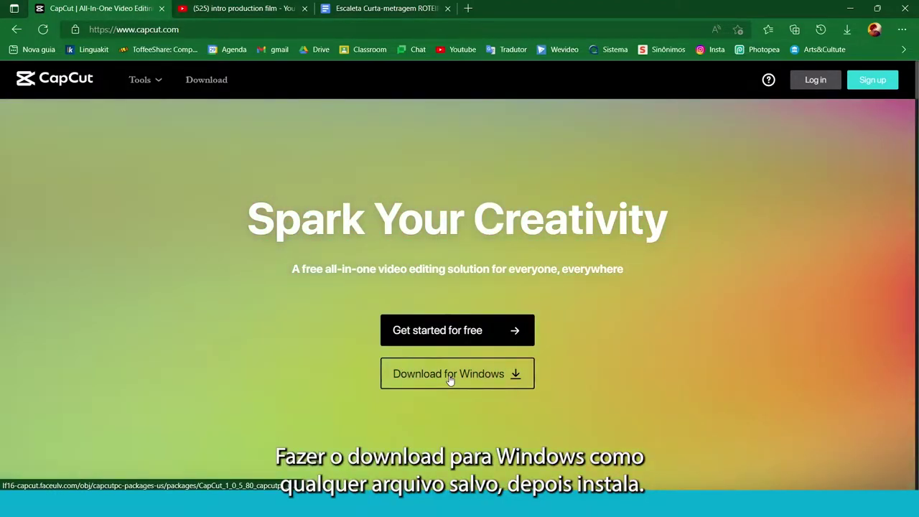
{"action": "left_click", "coordinate": [449, 373]}
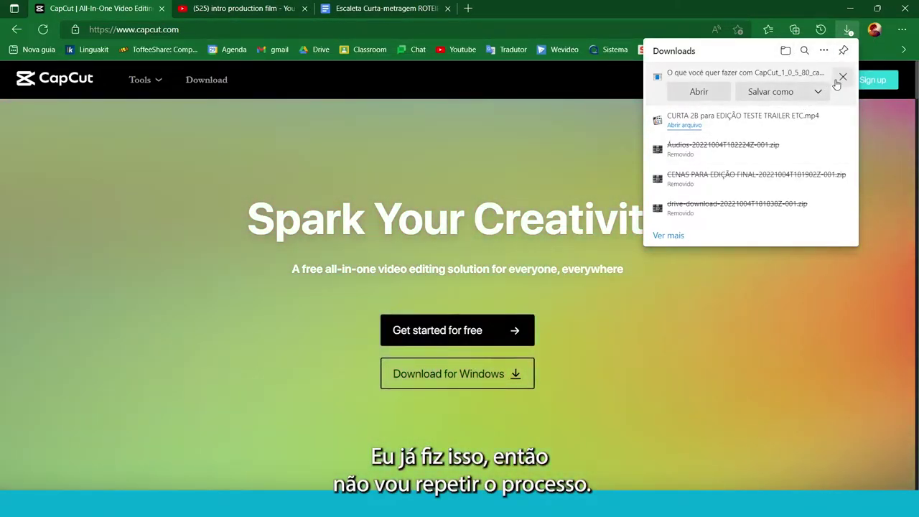
{"action": "left_click", "coordinate": [838, 78]}
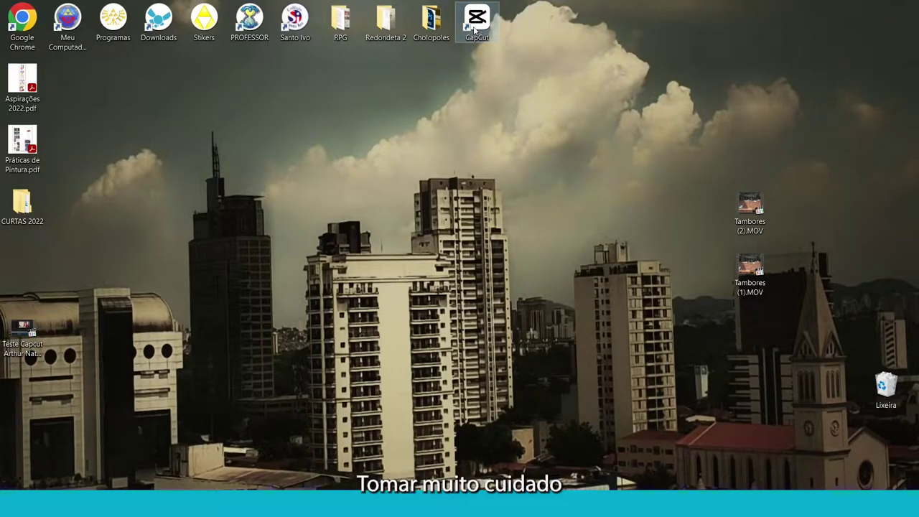
- Switch to CapCut and import CURTA 2B para EDIÇÃO TESTE TRAILER ETC.mp4 from CURTAS 2022\2B on drive JB_1 (E:) into a new project
{"action": "double_click", "coordinate": [475, 31]}
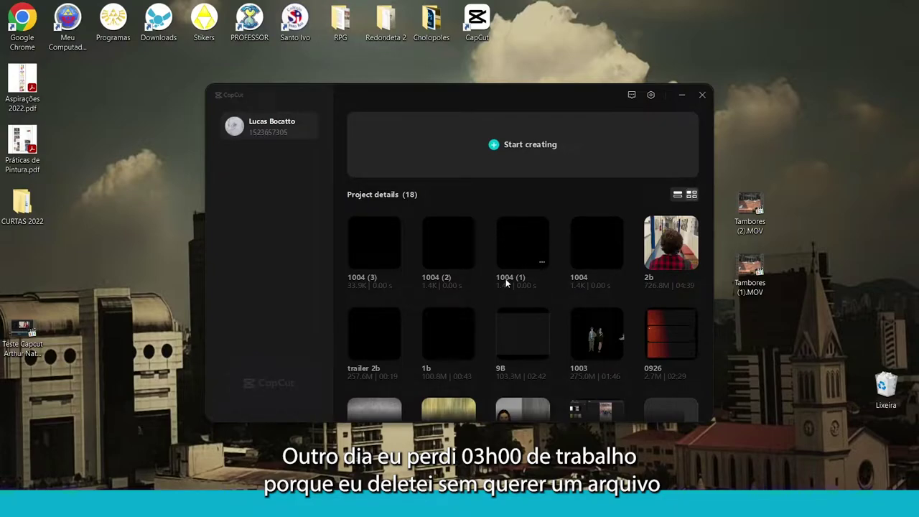
{"action": "left_click", "coordinate": [510, 144]}
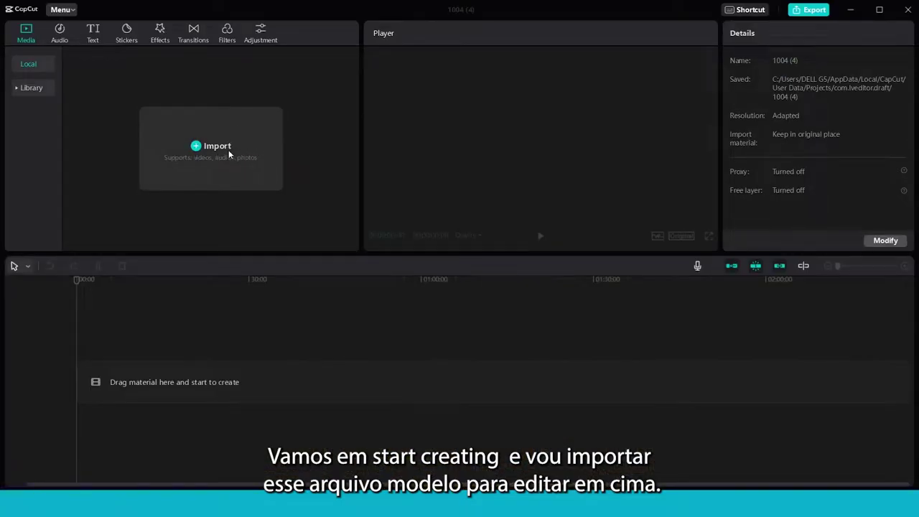
{"action": "left_click", "coordinate": [232, 155]}
{"action": "left_click", "coordinate": [47, 369]}
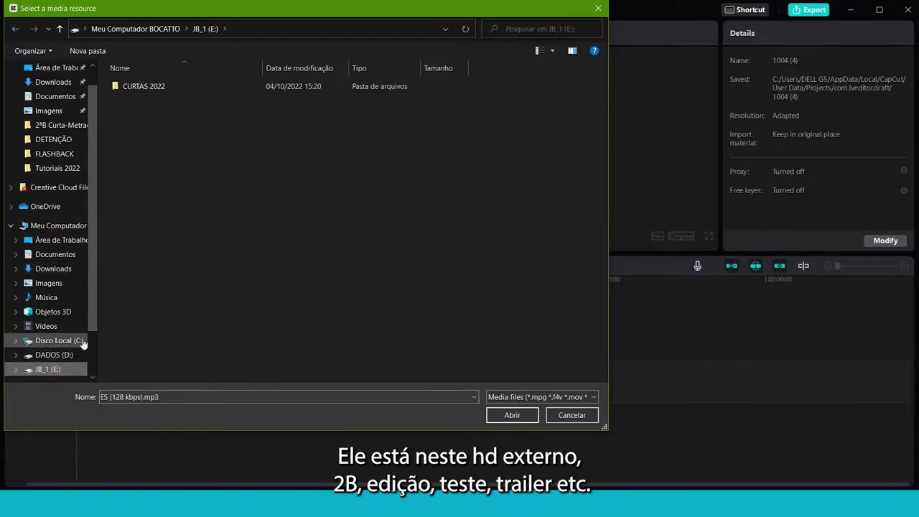
{"action": "double_click", "coordinate": [152, 86]}
{"action": "double_click", "coordinate": [152, 88]}
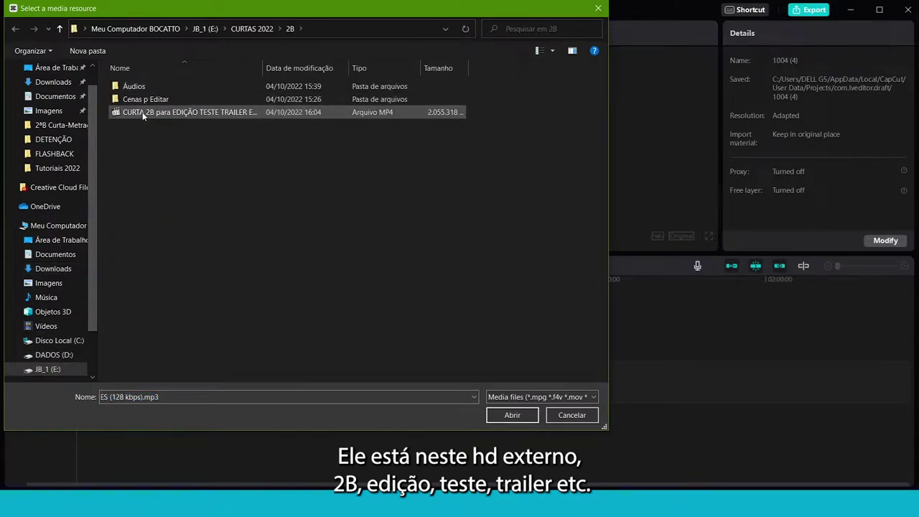
{"action": "left_click", "coordinate": [143, 112]}
{"action": "double_click", "coordinate": [122, 113]}
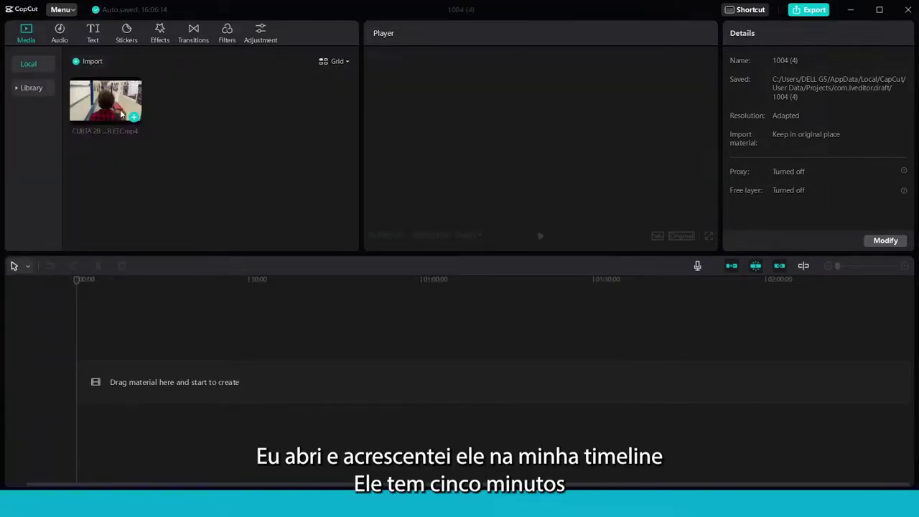
- Add the imported video to the main track and return the playhead to the start of the timeline
{"action": "left_click", "coordinate": [135, 117]}
{"action": "left_click", "coordinate": [122, 393]}
{"action": "left_click", "coordinate": [127, 281]}
{"action": "left_click_drag", "start_coordinate": [129, 279], "coordinate": [77, 285]}
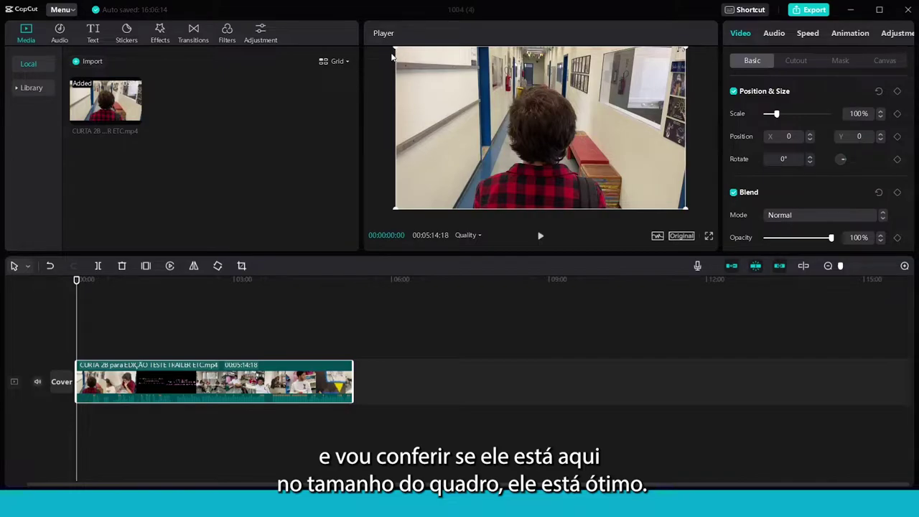
- Shrink the clip in the player to about 21% scale and reset its Position & Size
{"action": "left_click_drag", "start_coordinate": [686, 210], "coordinate": [598, 146]}
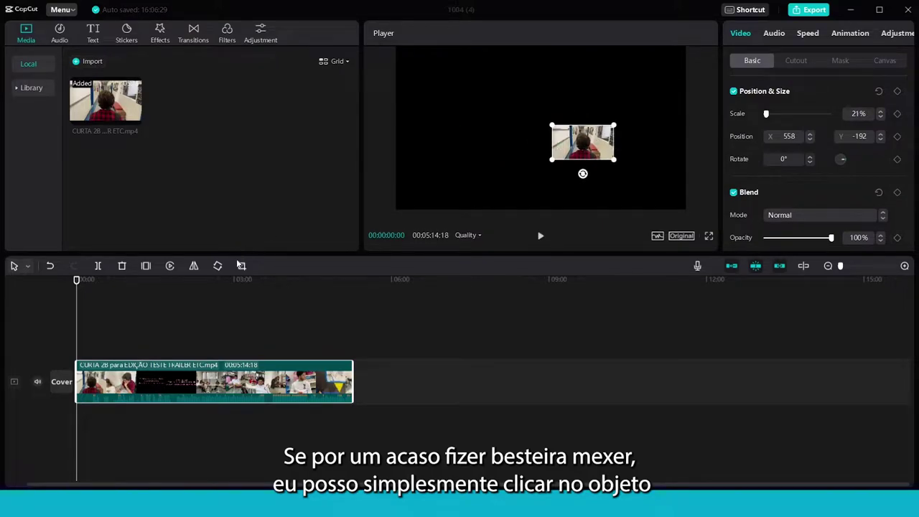
{"action": "left_click", "coordinate": [222, 309]}
{"action": "left_click", "coordinate": [314, 312]}
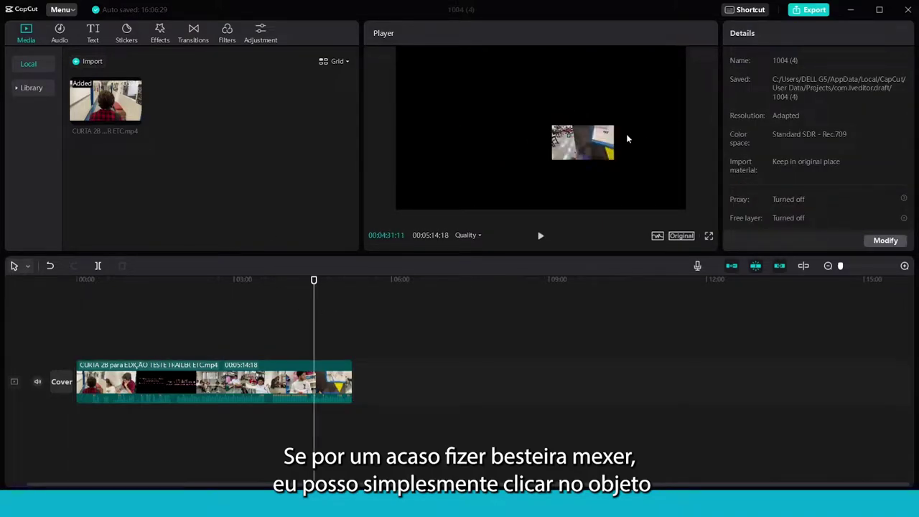
{"action": "left_click", "coordinate": [247, 386]}
{"action": "left_click", "coordinate": [879, 92]}
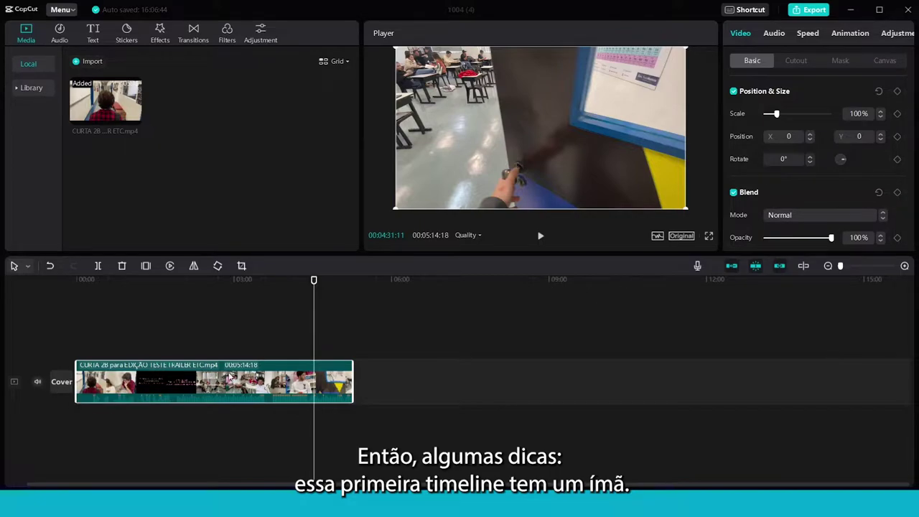
- Turn off the main track magnet and move the clip to start about 10 seconds into the timeline
{"action": "left_click_drag", "start_coordinate": [327, 377], "coordinate": [455, 381]}
{"action": "left_click_drag", "start_coordinate": [281, 380], "coordinate": [501, 374]}
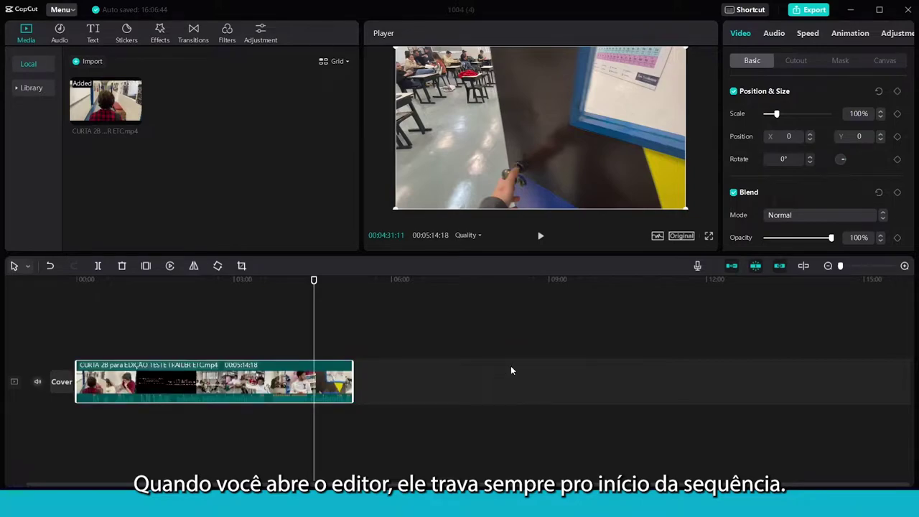
{"action": "left_click", "coordinate": [734, 269]}
{"action": "mouse_move", "coordinate": [231, 388]}
{"action": "left_mouse_down"}
{"action": "mouse_move", "coordinate": [291, 388]}
{"action": "mouse_move", "coordinate": [241, 388]}
{"action": "left_mouse_up"}
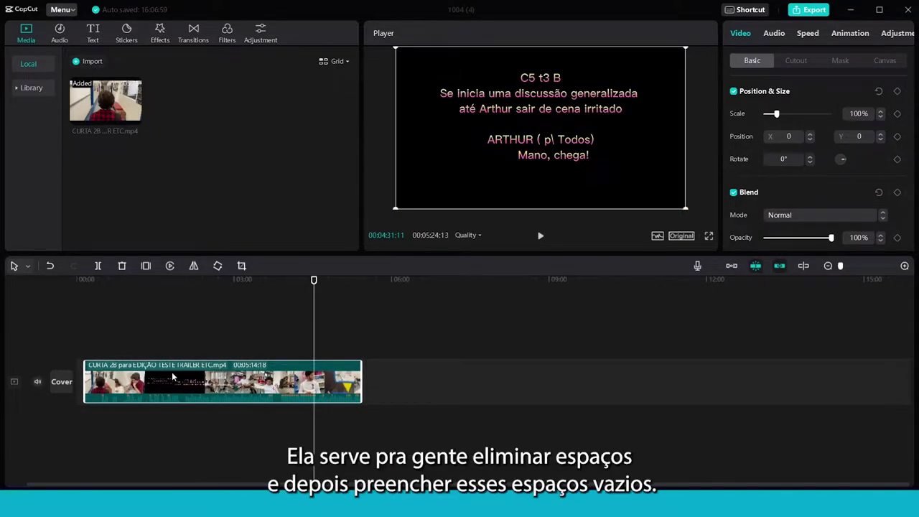
- Split the clip at about 00:29, 00:40 and 00:44, and delete the segment between 00:29 and 00:40
{"action": "scroll", "coordinate": [113, 374], "scroll_direction": "up", "scroll_amount": 8}
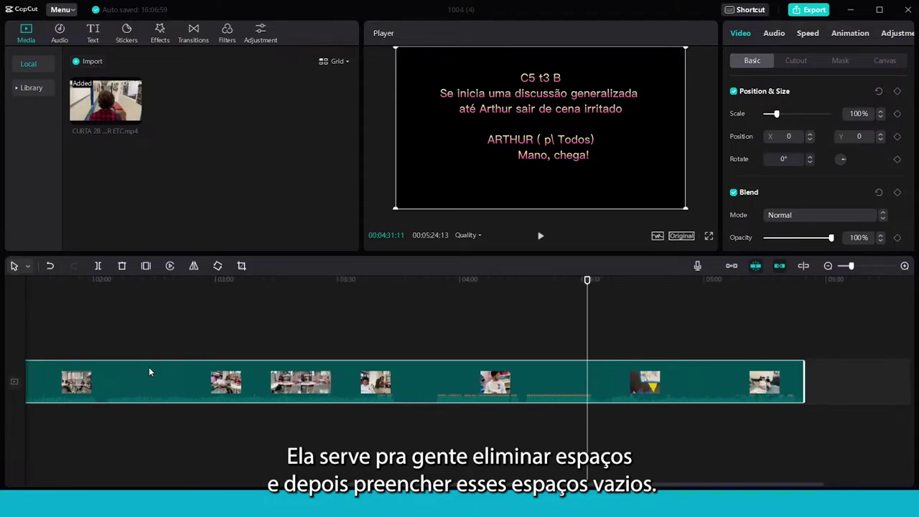
{"action": "scroll", "coordinate": [149, 372], "scroll_direction": "left", "scroll_amount": 15}
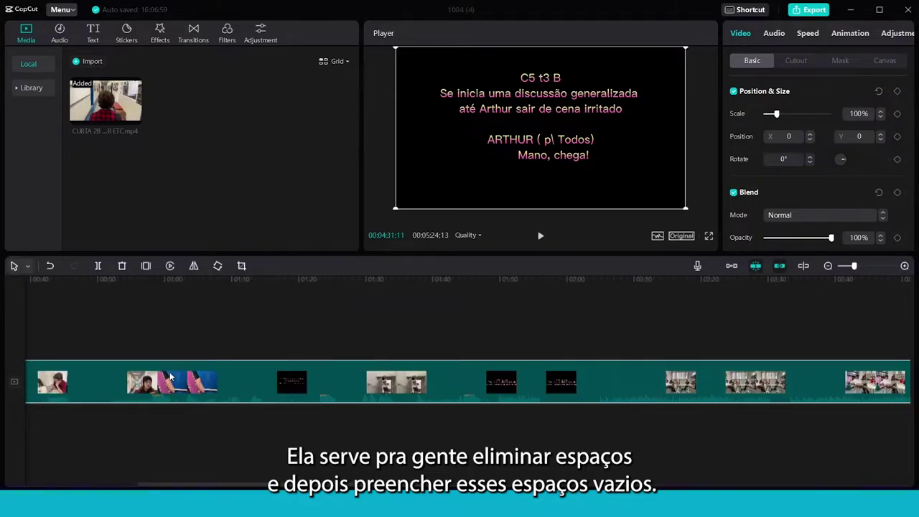
{"action": "left_click", "coordinate": [137, 321]}
{"action": "left_click", "coordinate": [227, 295]}
{"action": "left_click_drag", "start_coordinate": [228, 292], "coordinate": [273, 297]}
{"action": "key", "text": "ctrl+b"}
{"action": "key", "text": "b"}
{"action": "left_click", "coordinate": [376, 381]}
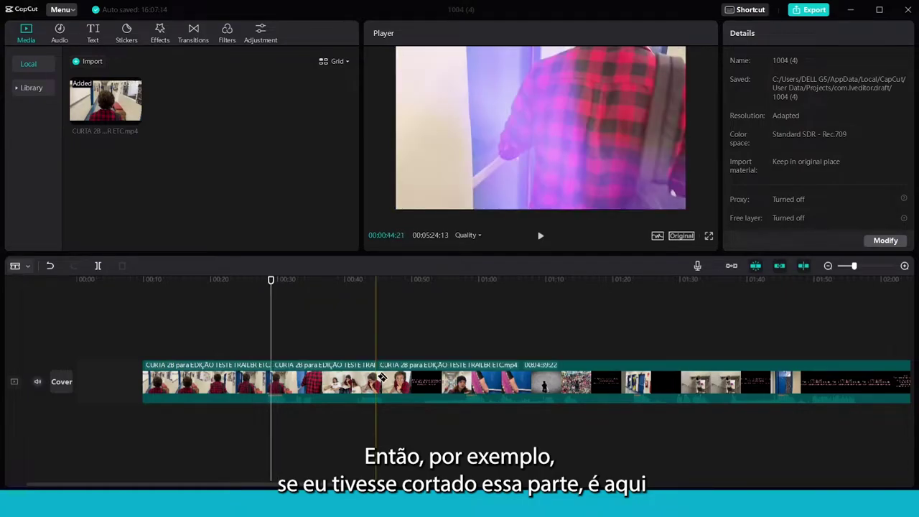
{"action": "left_click", "coordinate": [346, 383]}
{"action": "key", "text": "Delete"}
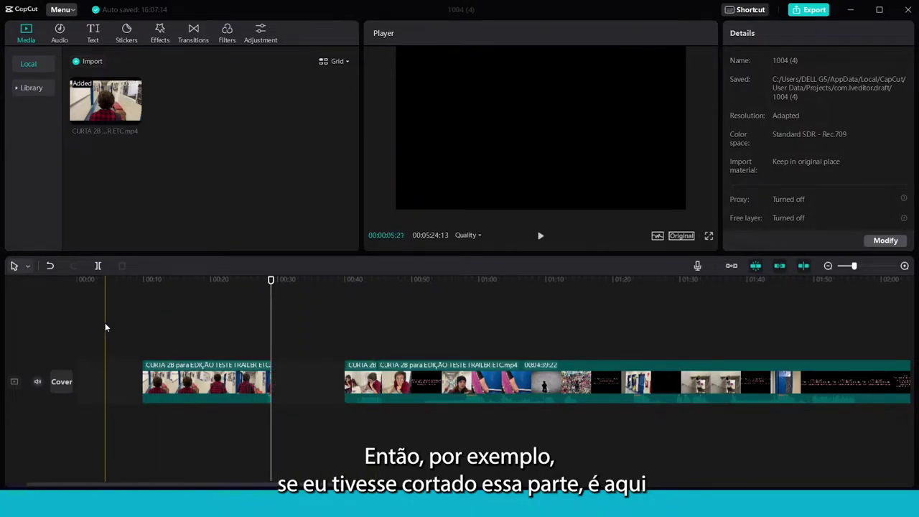
- Return to Select mode and examine the Select and Split tool options and the available timeline shortcut presets
{"action": "key", "text": "a"}
{"action": "left_click", "coordinate": [29, 267]}
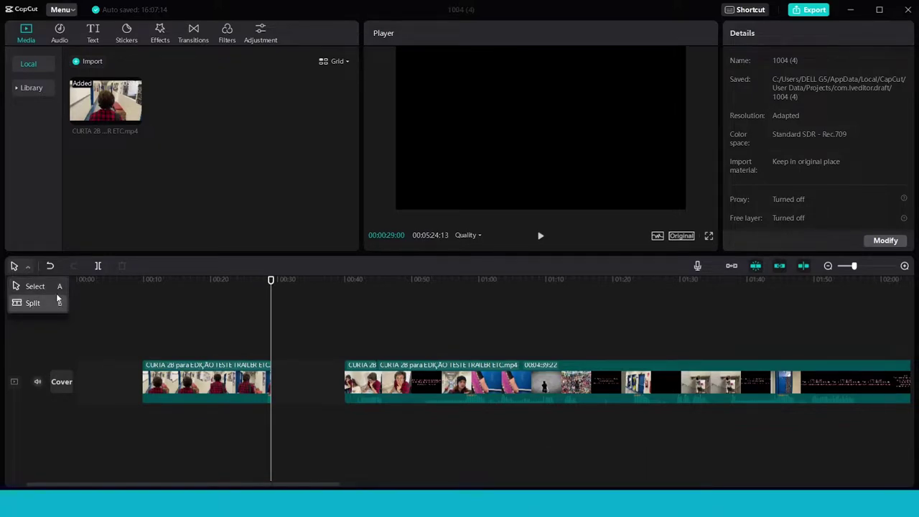
{"action": "left_click", "coordinate": [748, 10]}
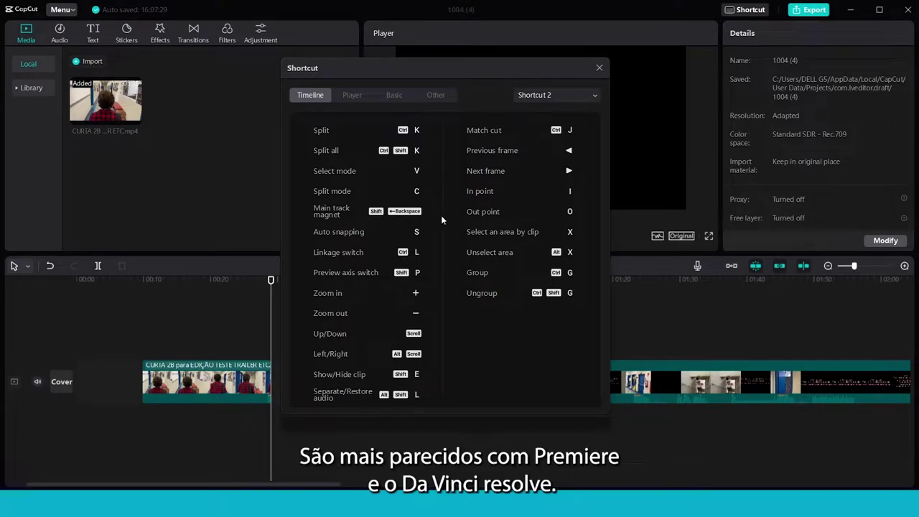
{"action": "left_click", "coordinate": [548, 95]}
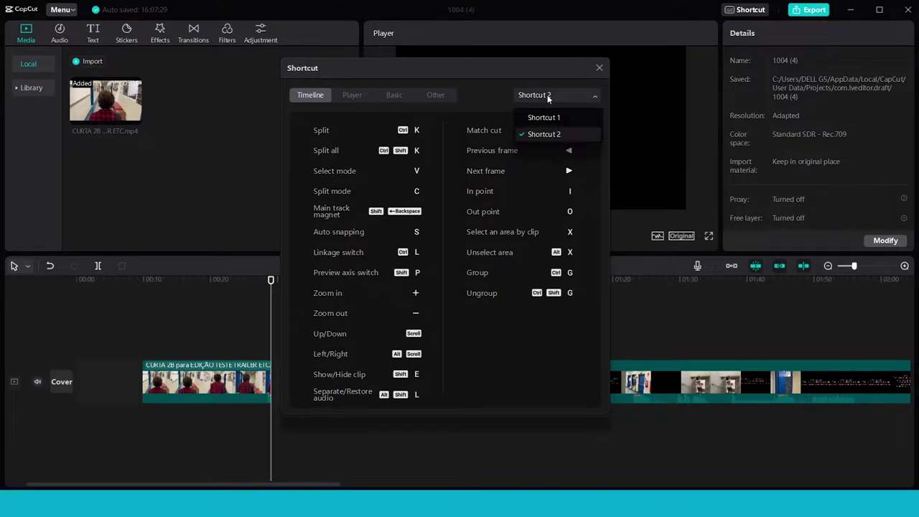
{"action": "key", "text": "Escape"}
- Turn on the main track magnet to close the gaps between the clips, and undo it
{"action": "left_click", "coordinate": [308, 383]}
{"action": "left_click", "coordinate": [301, 365]}
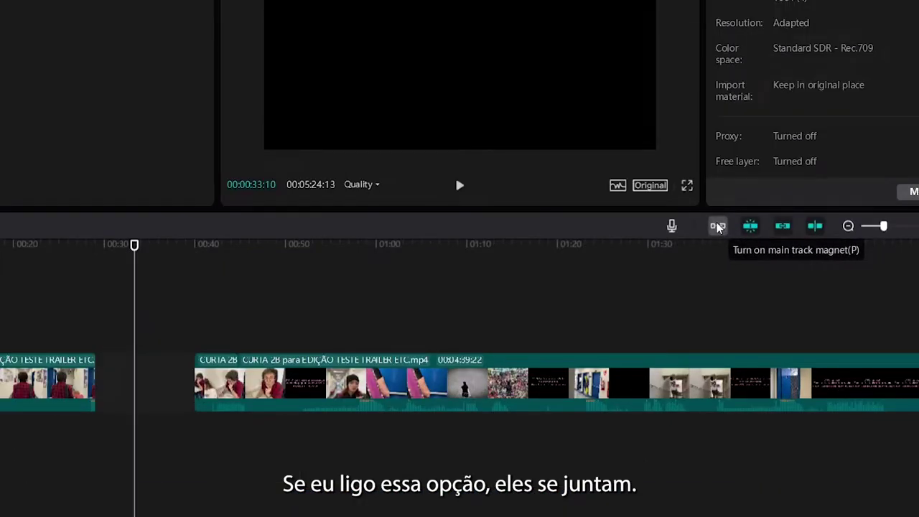
{"action": "left_click", "coordinate": [731, 266]}
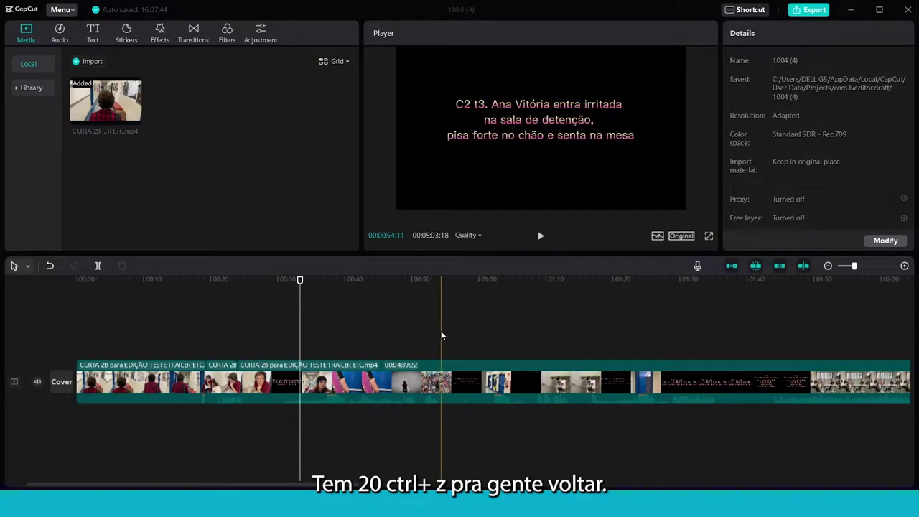
{"action": "key", "text": "ctrl+z"}
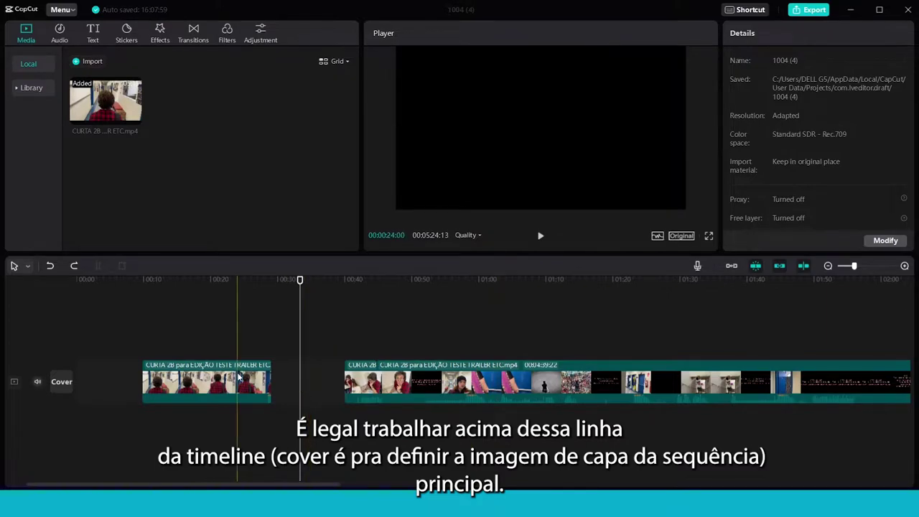
- Move the first segment onto a track above the main track and clear all clips from the timeline
{"action": "left_click_drag", "start_coordinate": [240, 379], "coordinate": [234, 338]}
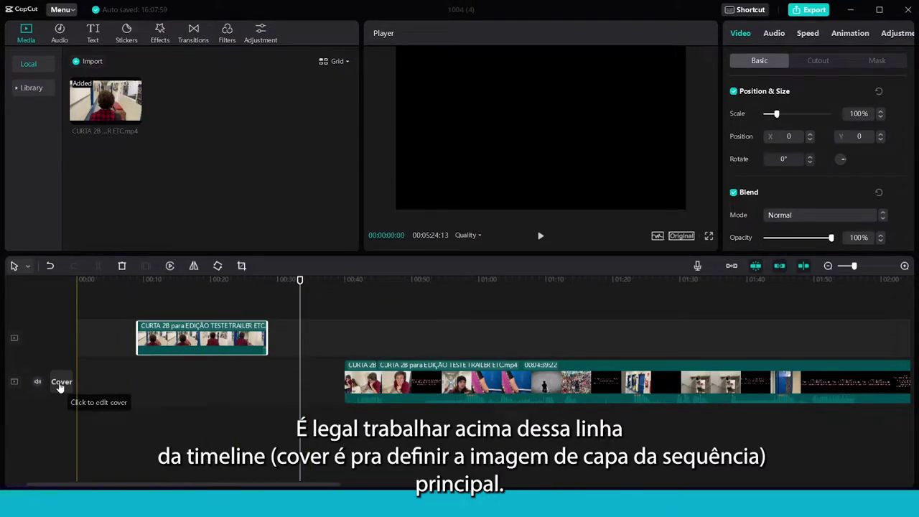
{"action": "left_click", "coordinate": [381, 377]}
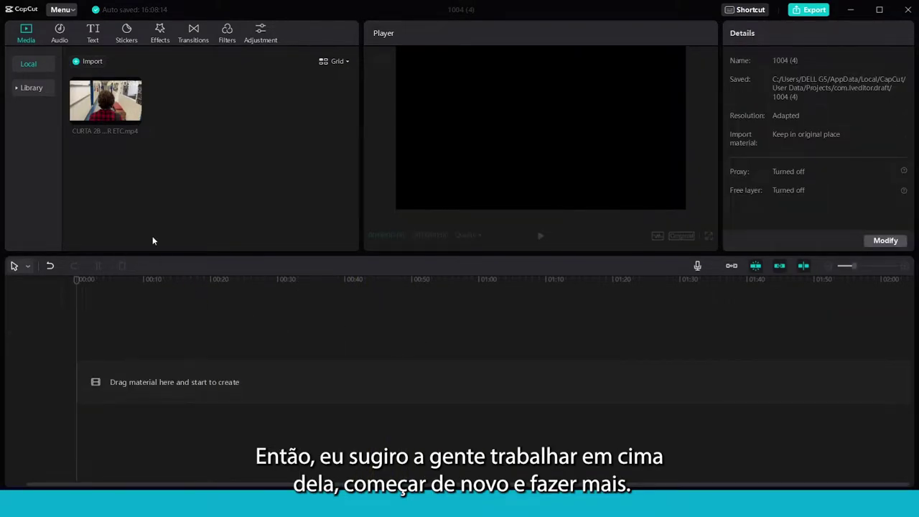
- Place the full imported video on a track above the main track and enlarge the player area slightly
{"action": "left_click", "coordinate": [134, 117]}
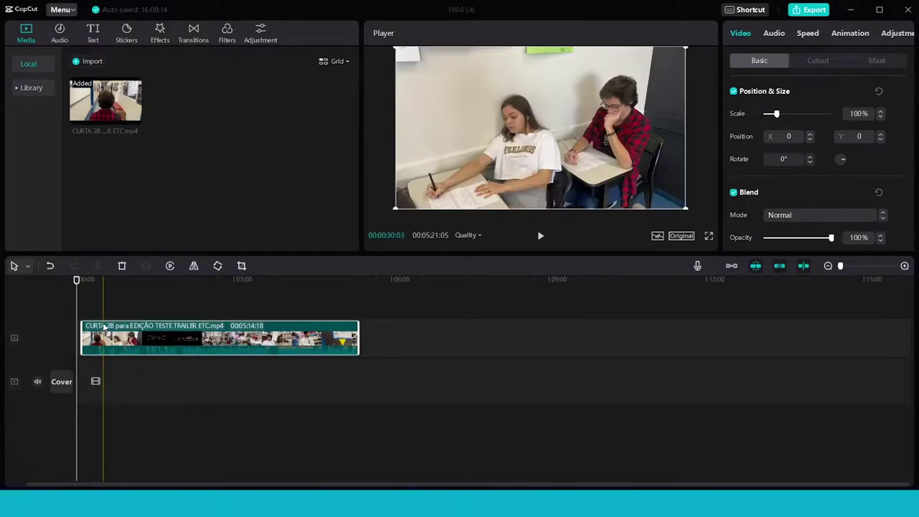
{"action": "scroll", "coordinate": [126, 343], "scroll_direction": "up", "scroll_amount": 1, "text": "ctrl"}
{"action": "scroll", "coordinate": [137, 343], "scroll_direction": "up", "scroll_amount": 4, "text": "ctrl"}
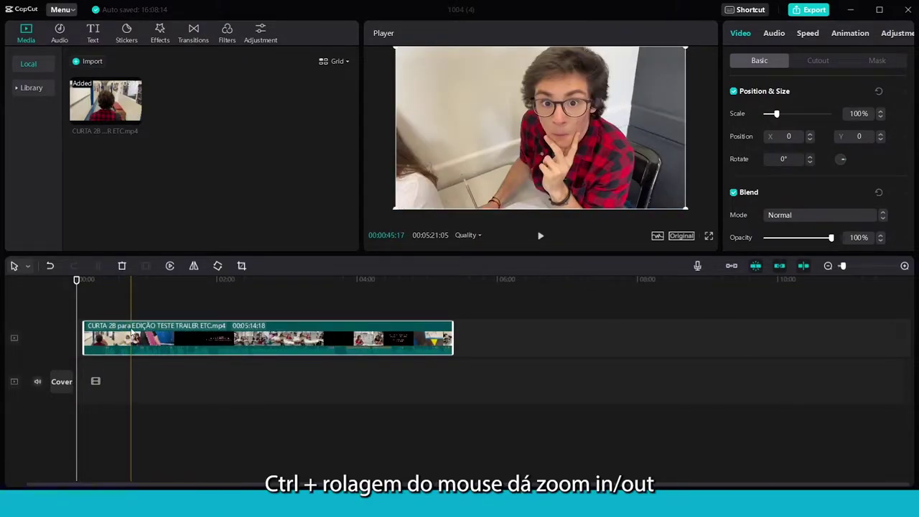
{"action": "scroll", "coordinate": [215, 343], "scroll_direction": "down", "scroll_amount": 3, "text": "ctrl"}
{"action": "scroll", "coordinate": [248, 348], "scroll_direction": "up", "scroll_amount": 3, "text": "ctrl"}
{"action": "scroll", "coordinate": [252, 350], "scroll_direction": "down", "scroll_amount": 4, "text": "alt"}
{"action": "scroll", "coordinate": [253, 357], "scroll_direction": "up", "scroll_amount": 5, "text": "alt"}
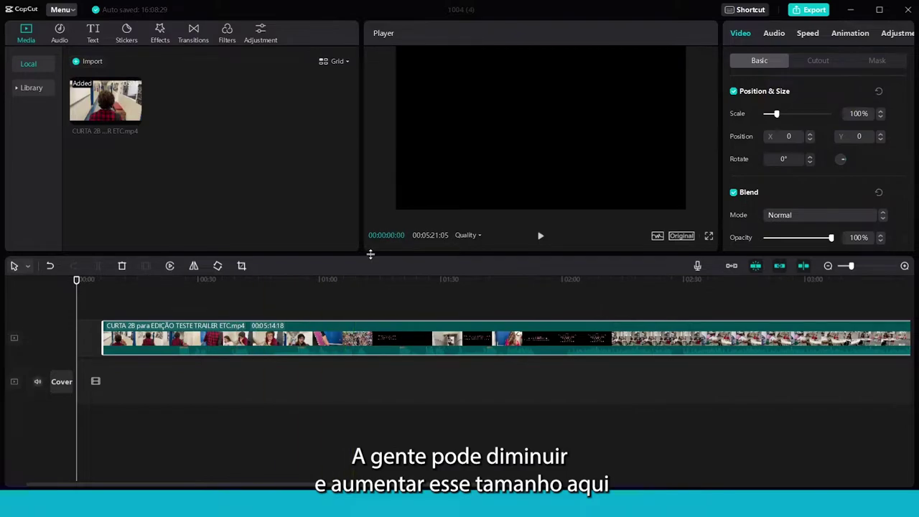
{"action": "mouse_move", "coordinate": [395, 254]}
{"action": "left_mouse_down"}
{"action": "mouse_move", "coordinate": [395, 169]}
{"action": "mouse_move", "coordinate": [400, 399]}
{"action": "mouse_move", "coordinate": [388, 222]}
{"action": "mouse_move", "coordinate": [393, 271]}
{"action": "left_mouse_up"}
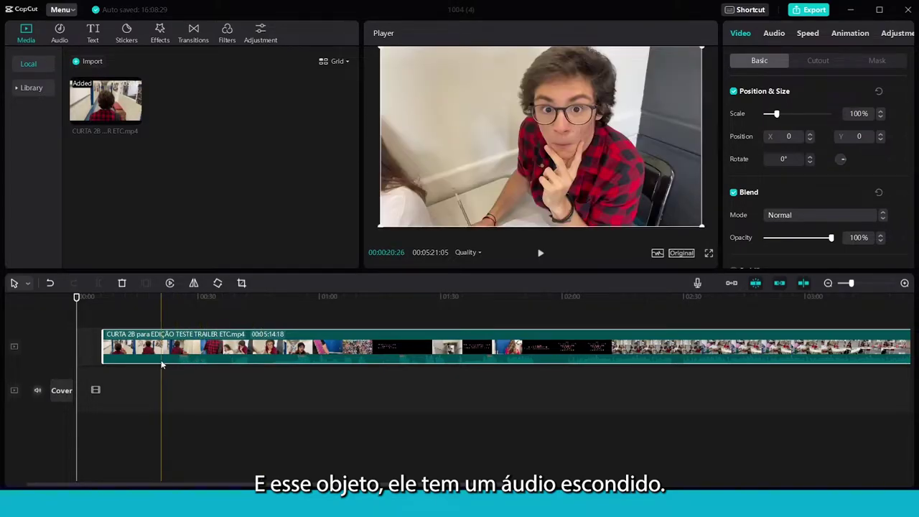
- Examine the clip's audio waveform around 00:25 and play the video from there
{"action": "scroll", "coordinate": [212, 365], "scroll_direction": "up", "scroll_amount": 2, "text": "ctrl"}
{"action": "scroll", "coordinate": [194, 361], "scroll_direction": "up", "scroll_amount": 4, "text": "ctrl"}
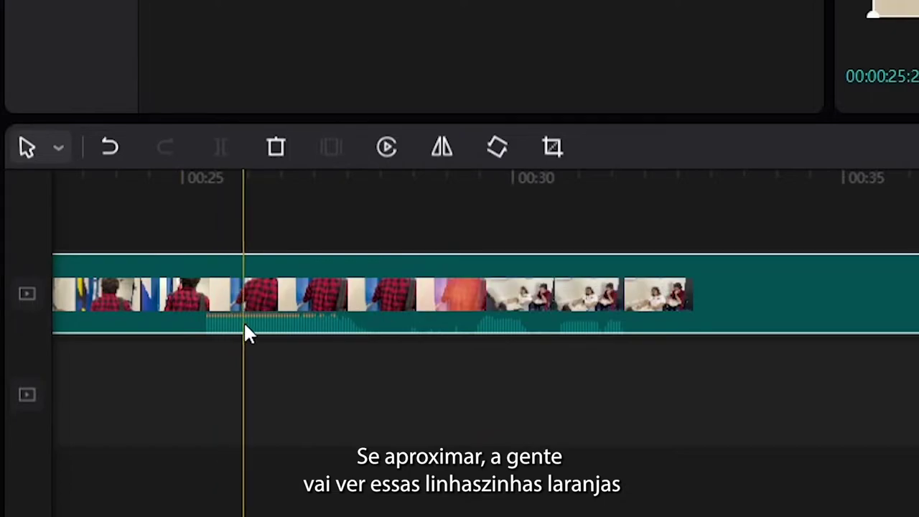
{"action": "left_click_drag", "start_coordinate": [125, 179], "coordinate": [196, 265]}
{"action": "key", "text": "space"}
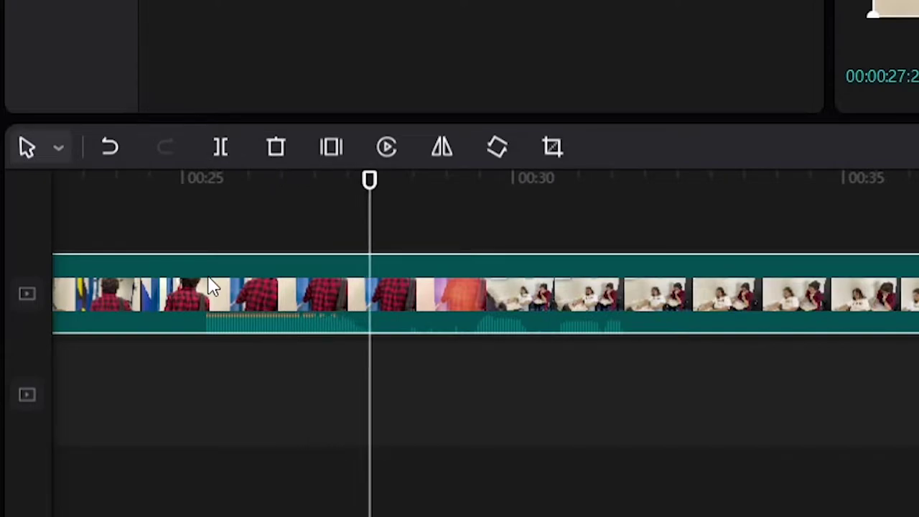
- Reset the selected clip's basic audio settings to their defaults and look through the available voice effects
{"action": "key", "text": "space"}
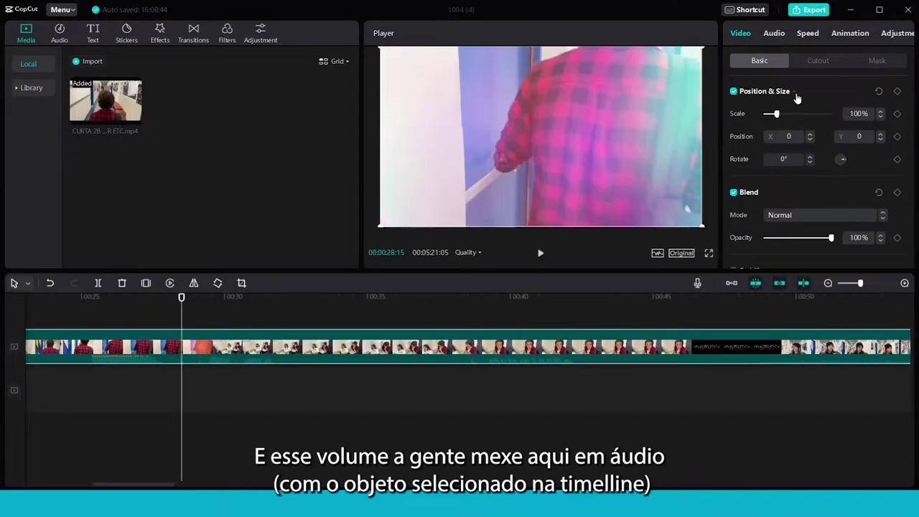
{"action": "left_click", "coordinate": [774, 33]}
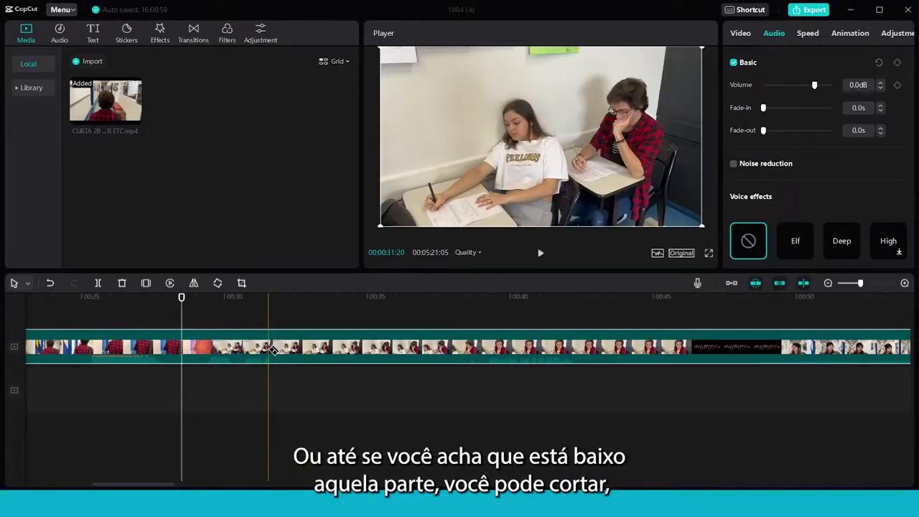
{"action": "left_click", "coordinate": [214, 348]}
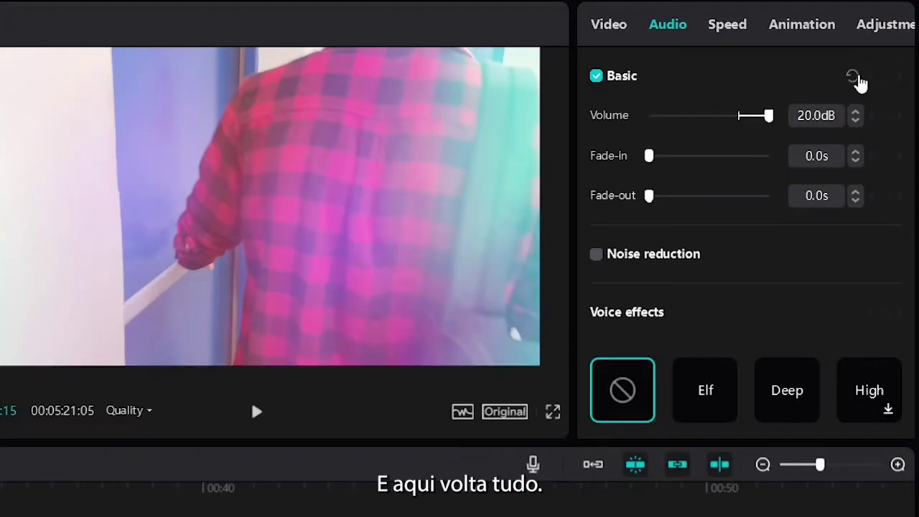
{"action": "left_click", "coordinate": [879, 63]}
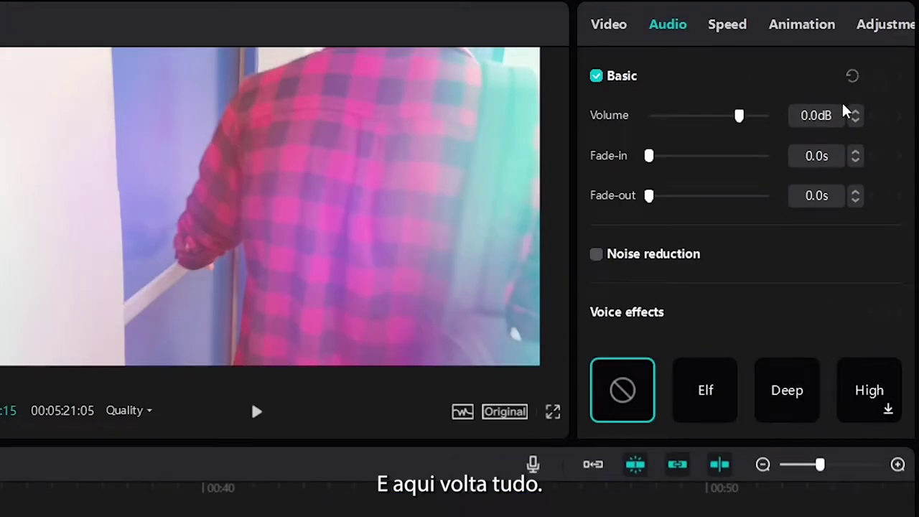
{"action": "scroll", "coordinate": [642, 266], "scroll_direction": "down", "scroll_amount": 8}
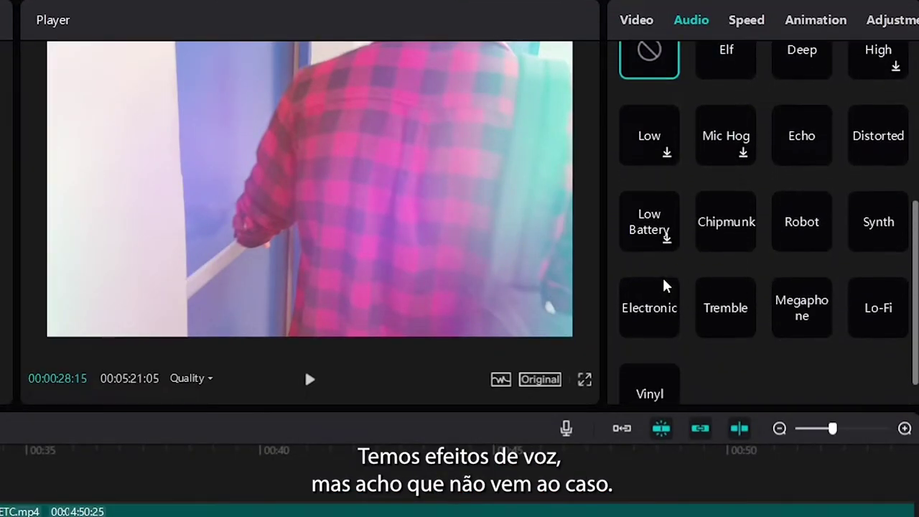
{"action": "scroll", "coordinate": [663, 285], "scroll_direction": "up", "scroll_amount": 8}
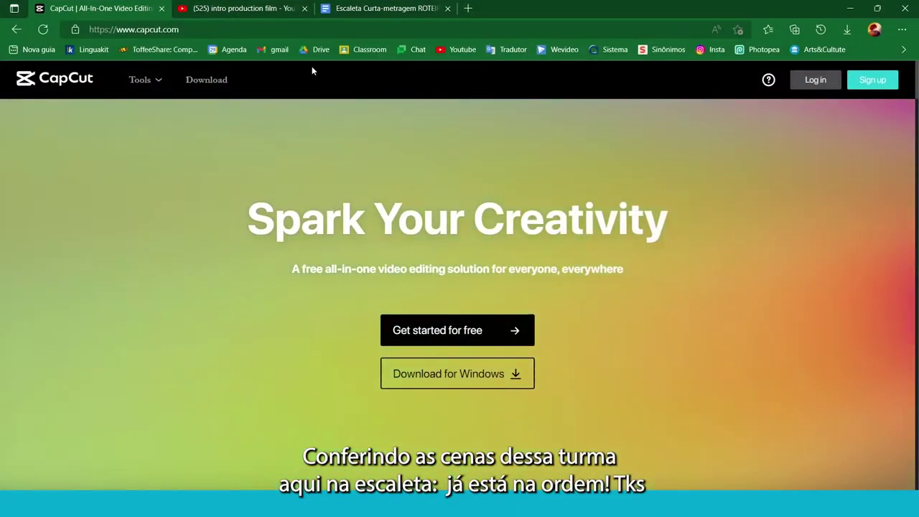
- Switch to the "Escaleta Curta-metragem ROTEIRO OFICIAL 2B" document in the browser and enlarge scene C1 to check the scene order
{"action": "left_click", "coordinate": [332, 8]}
{"action": "scroll", "coordinate": [273, 257], "scroll_direction": "down", "scroll_amount": 7}
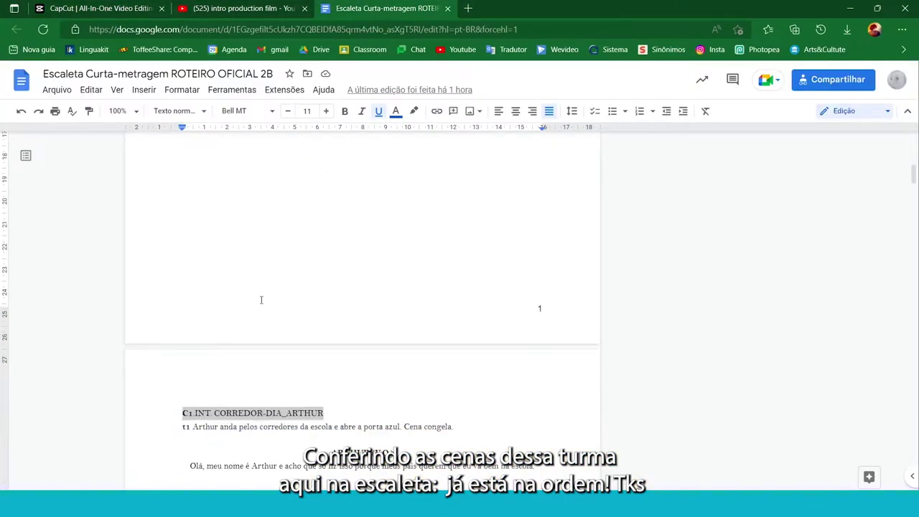
{"action": "key", "text": "ctrl+plus"}
{"action": "key", "text": "ctrl+plus"}
{"action": "key", "text": "ctrl+plus"}
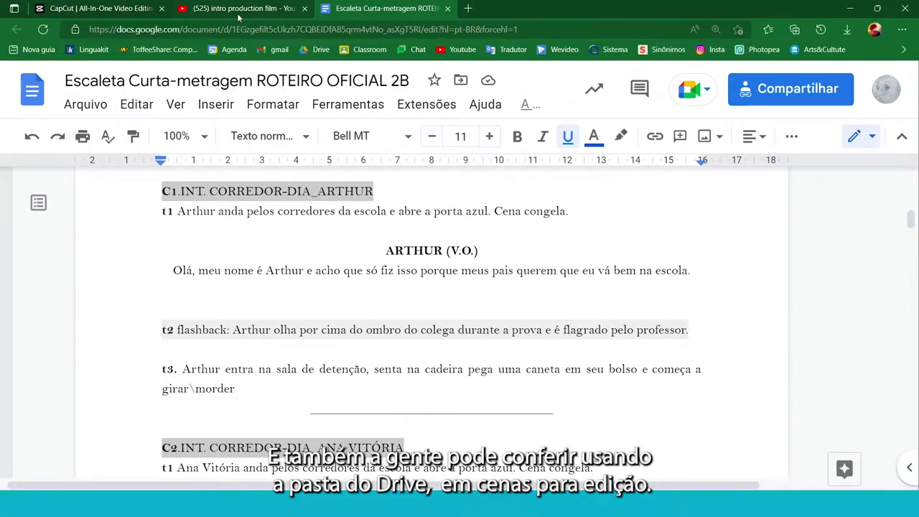
- Follow the document's linked Drive folder and open 2ªB Curta-Metragem, CENAS 2B, and its CENAS PARA EDIÇÃO FINAL folder
{"action": "scroll", "coordinate": [253, 244], "scroll_direction": "up", "scroll_amount": 5}
{"action": "scroll", "coordinate": [254, 265], "scroll_direction": "up", "scroll_amount": 5}
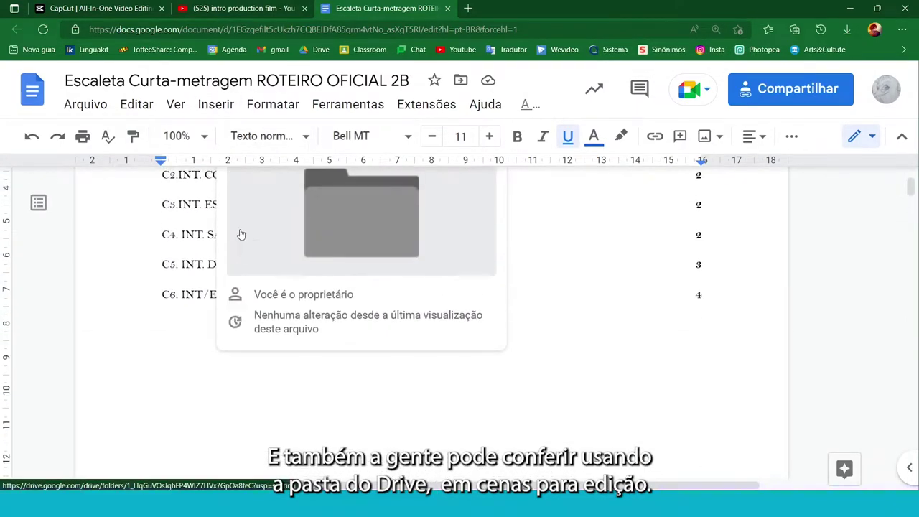
{"action": "left_click", "coordinate": [279, 317]}
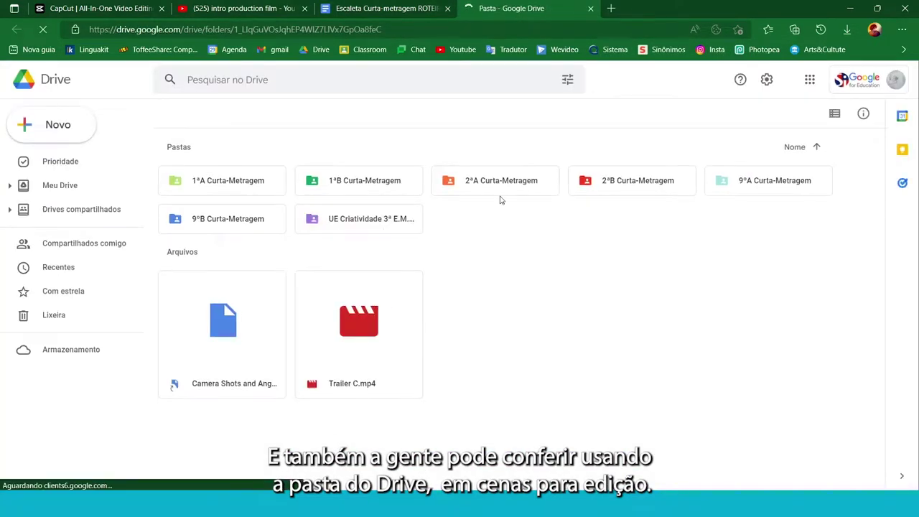
{"action": "double_click", "coordinate": [595, 180]}
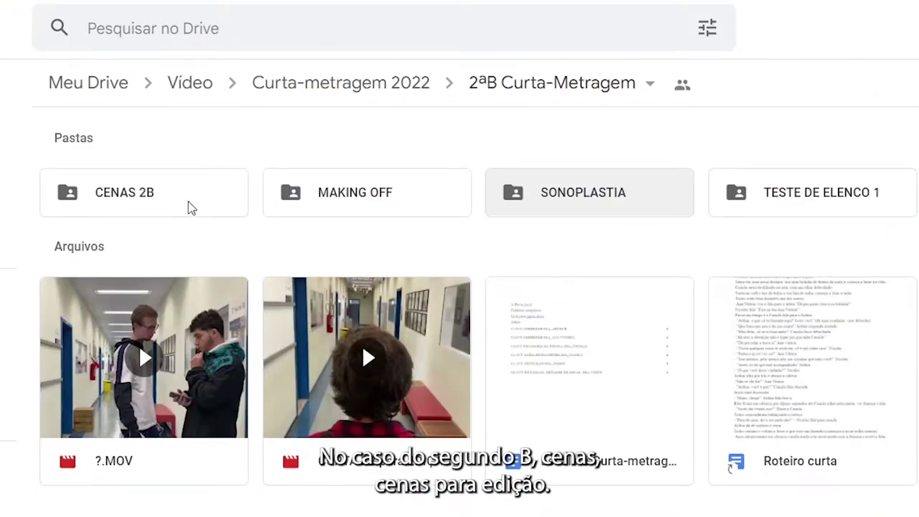
{"action": "double_click", "coordinate": [250, 190]}
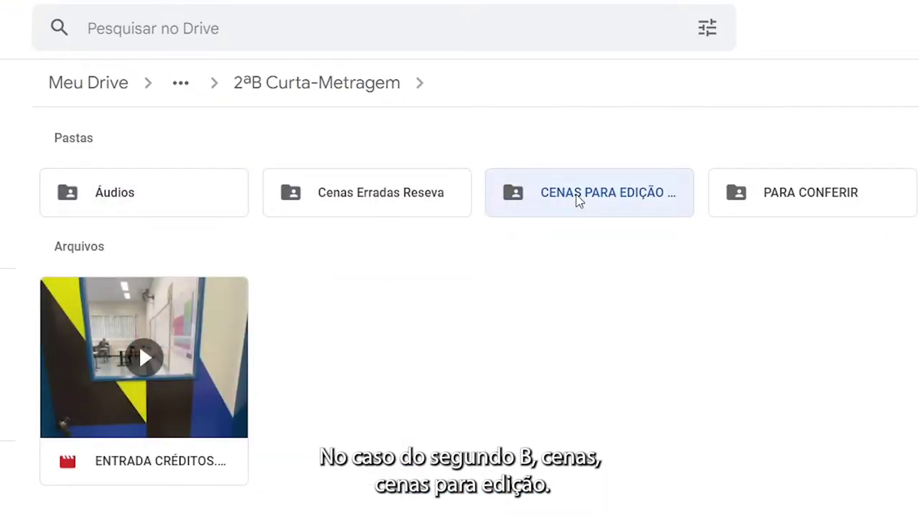
{"action": "double_click", "coordinate": [576, 194]}
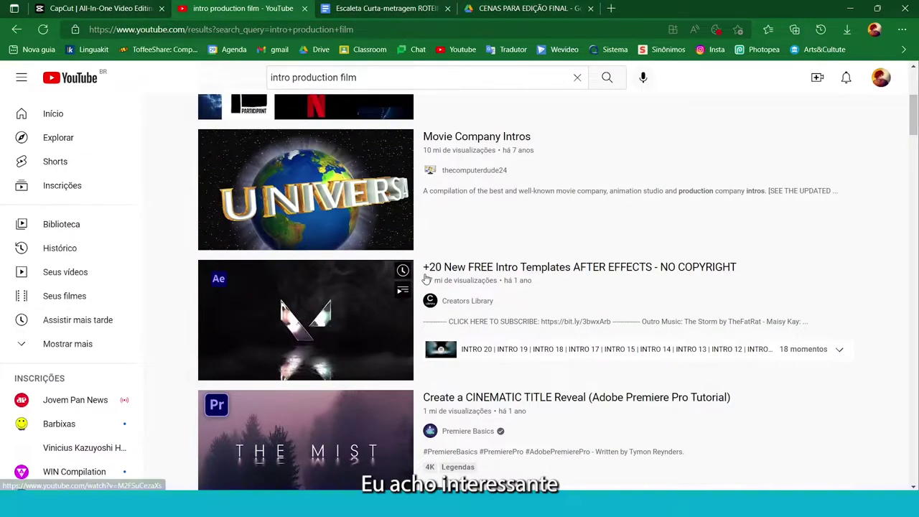
- Browse the YouTube results for "intro production film" and open the Movie Company Intros video
{"action": "scroll", "coordinate": [417, 272], "scroll_direction": "up", "scroll_amount": 3}
{"action": "scroll", "coordinate": [415, 274], "scroll_direction": "down", "scroll_amount": 1}
{"action": "scroll", "coordinate": [338, 291], "scroll_direction": "down", "scroll_amount": 1}
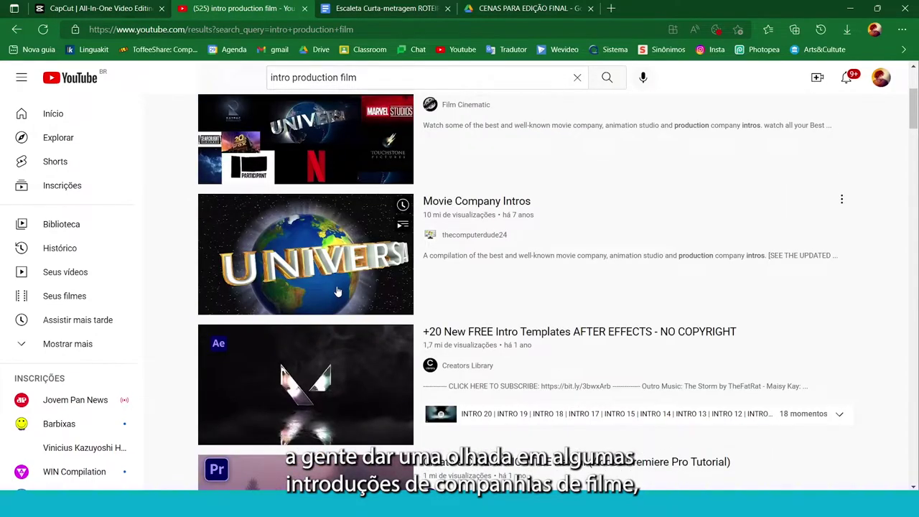
{"action": "left_click", "coordinate": [312, 253]}
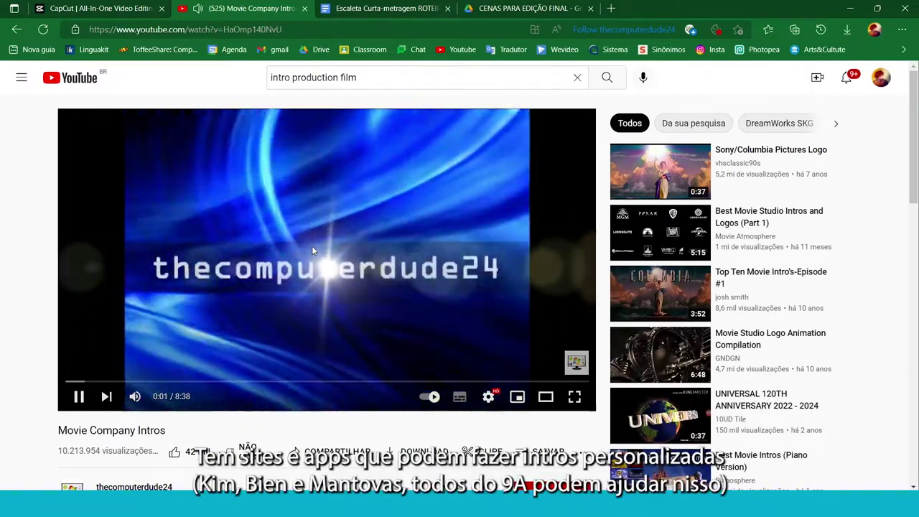
- Skip ahead to about 1:20 and 1:26 in the video, pause it, and place the cursor after "youtube" in its address
{"action": "left_click", "coordinate": [146, 381]}
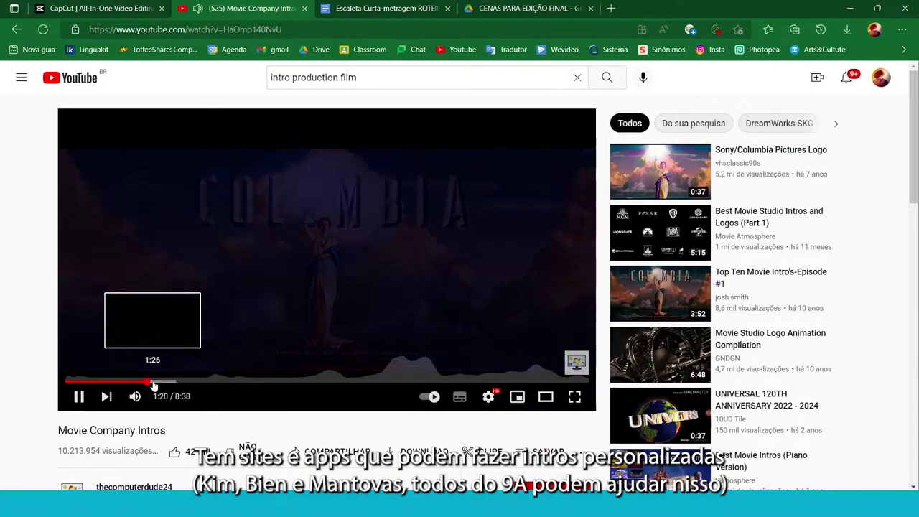
{"action": "left_click", "coordinate": [153, 386]}
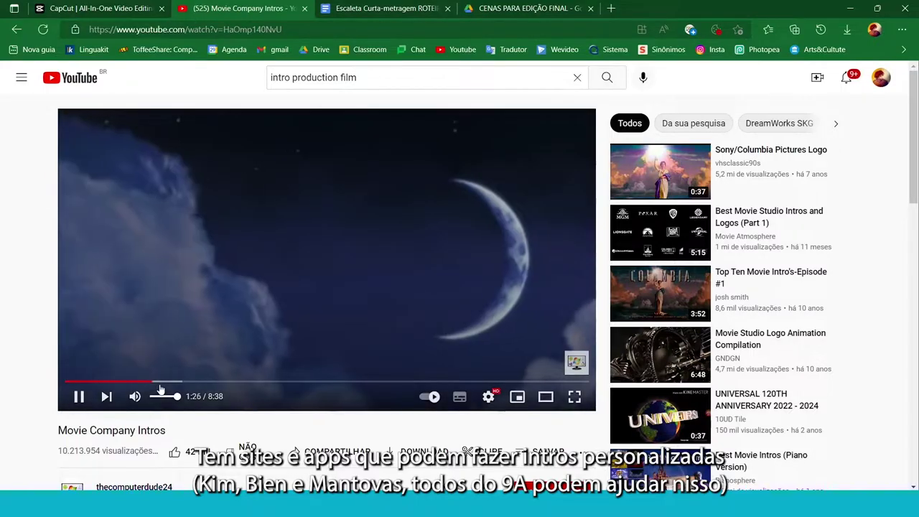
{"action": "left_click", "coordinate": [220, 293]}
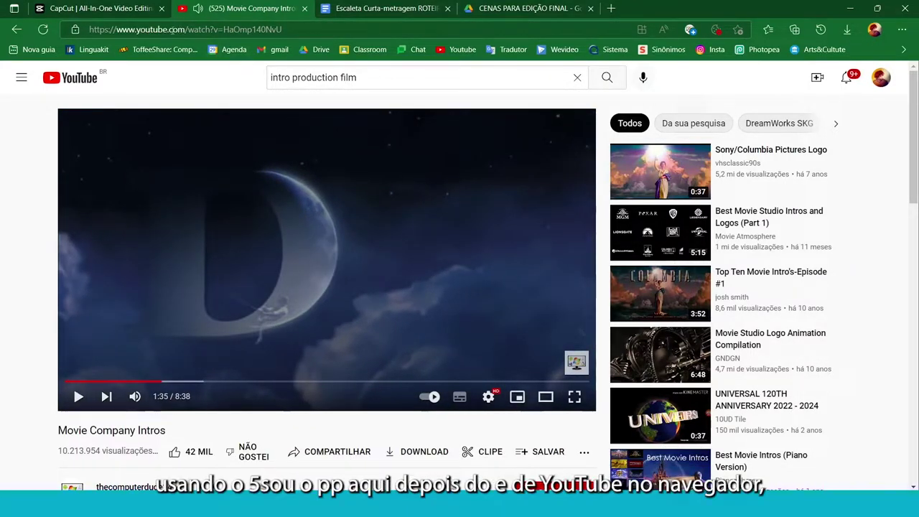
{"action": "left_click", "coordinate": [167, 31]}
{"action": "left_click", "coordinate": [166, 31]}
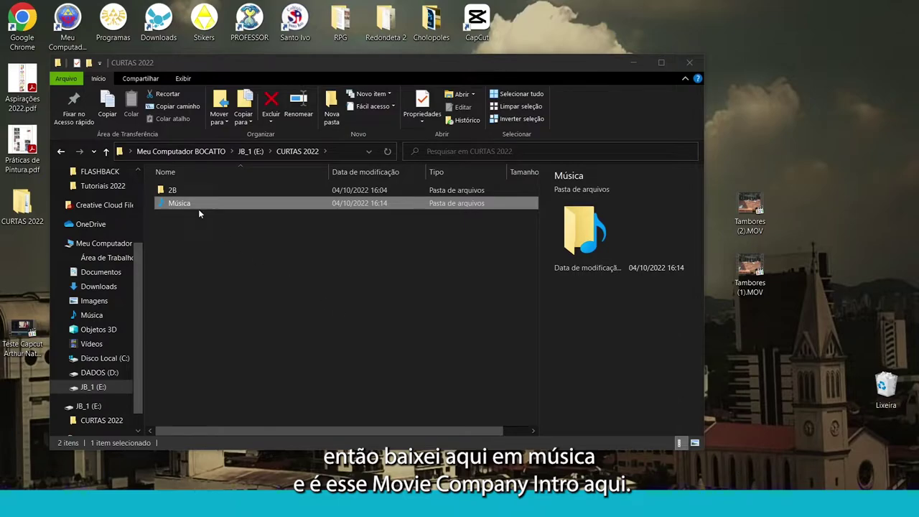
- Import Movie Company Intro.mp4 from the Música folder inside CURTAS 2022 into the CapCut project
{"action": "double_click", "coordinate": [184, 205]}
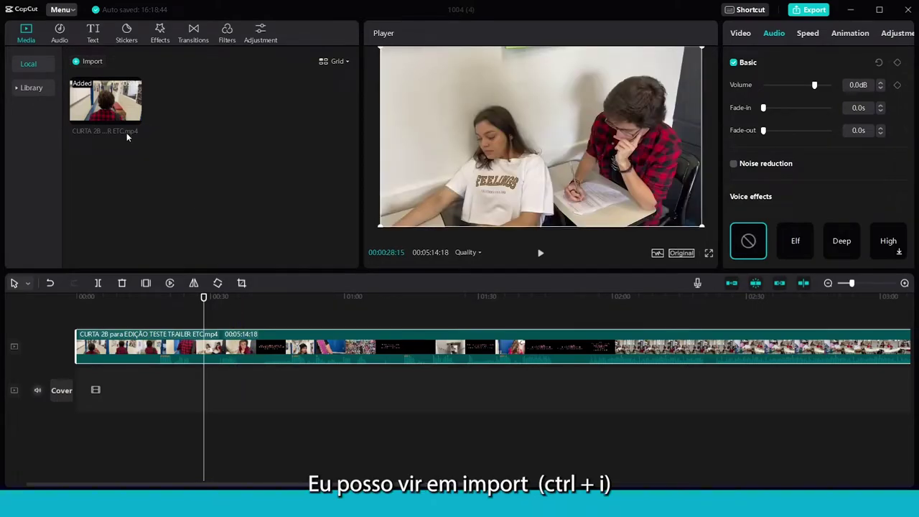
{"action": "left_click", "coordinate": [92, 62]}
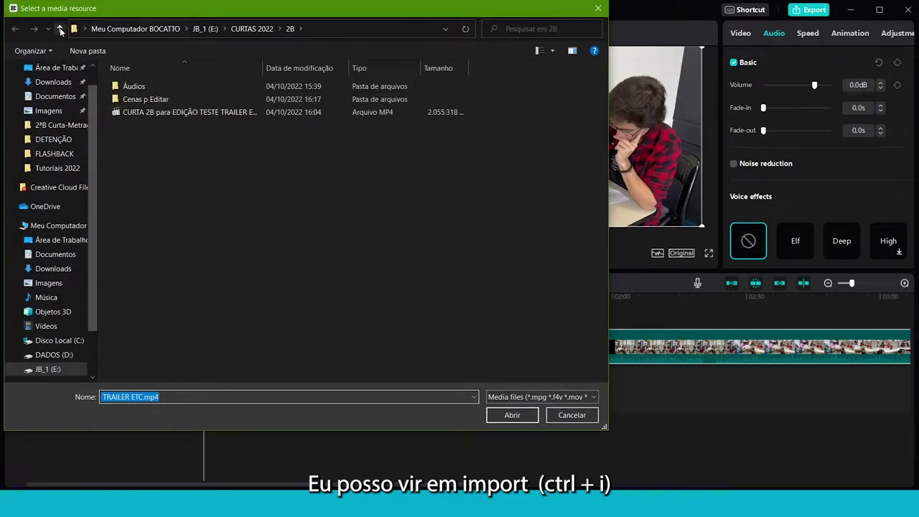
{"action": "key", "text": "alt+Up"}
{"action": "double_click", "coordinate": [141, 99]}
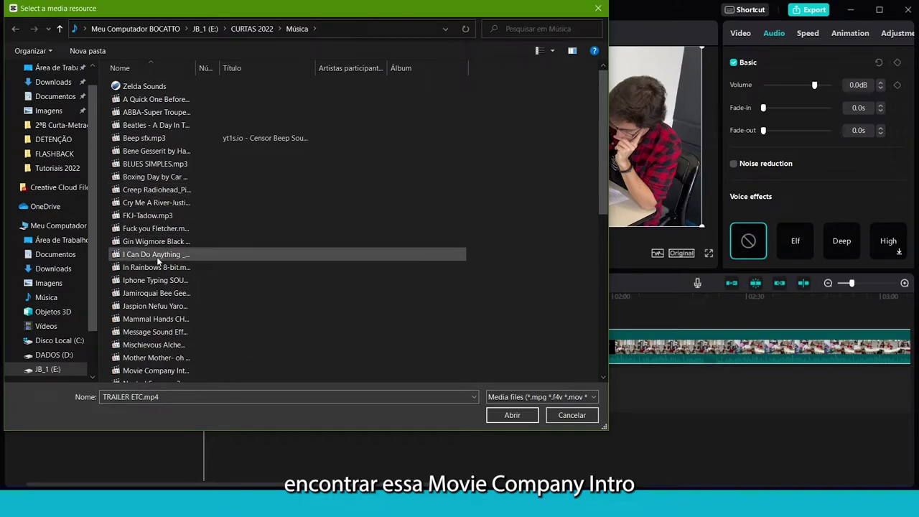
{"action": "scroll", "coordinate": [163, 325], "scroll_direction": "down", "scroll_amount": 1}
{"action": "left_click", "coordinate": [166, 337]}
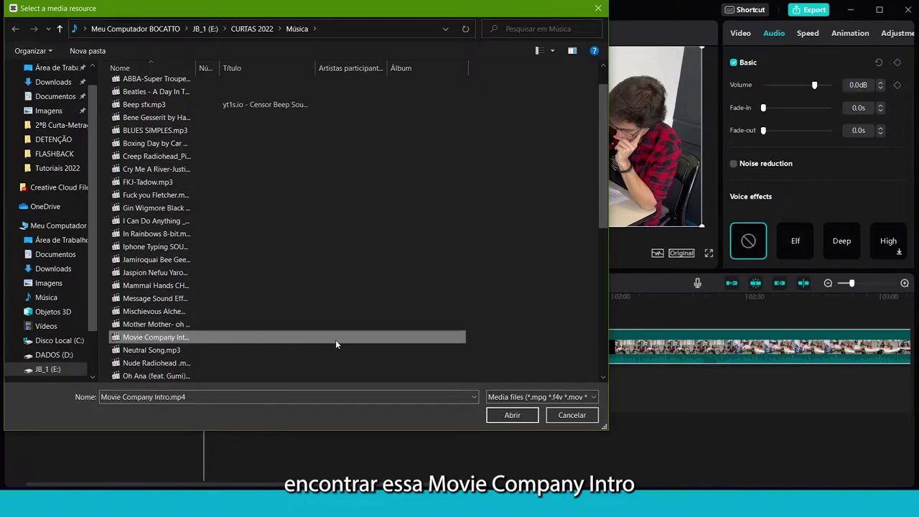
{"action": "left_click", "coordinate": [503, 415]}
- Add Movie Company Intro.mp4 to the timeline on a track above the film clip and briefly play it from about 00:00:09
{"action": "left_click", "coordinate": [128, 118]}
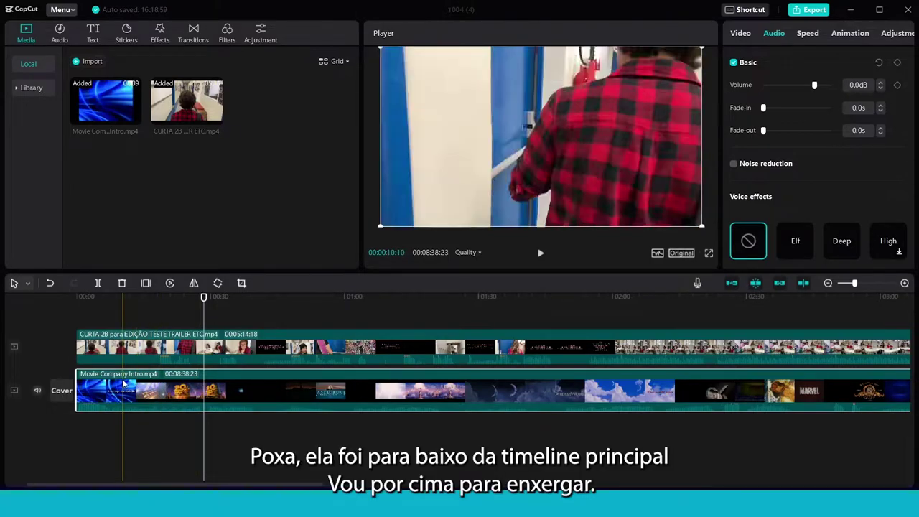
{"action": "left_click_drag", "start_coordinate": [149, 383], "coordinate": [151, 307]}
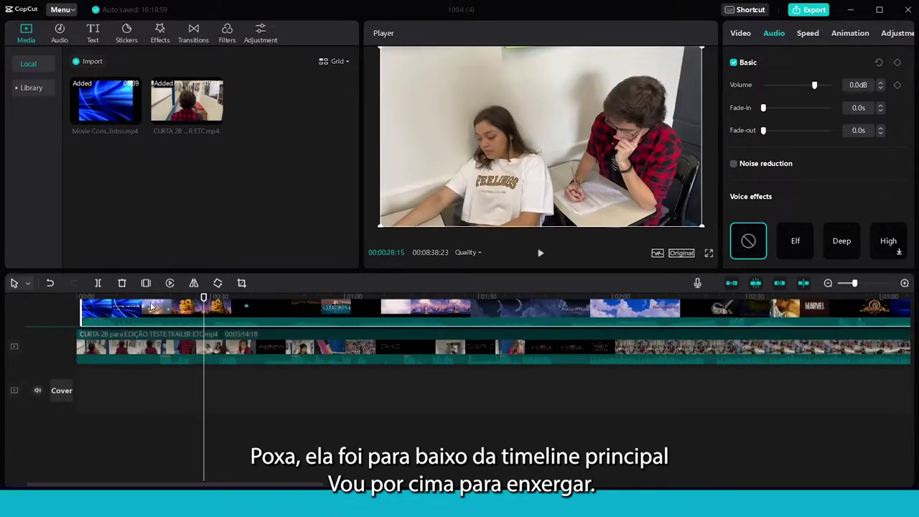
{"action": "left_click", "coordinate": [187, 297]}
{"action": "left_click", "coordinate": [117, 298]}
{"action": "key", "text": "space"}
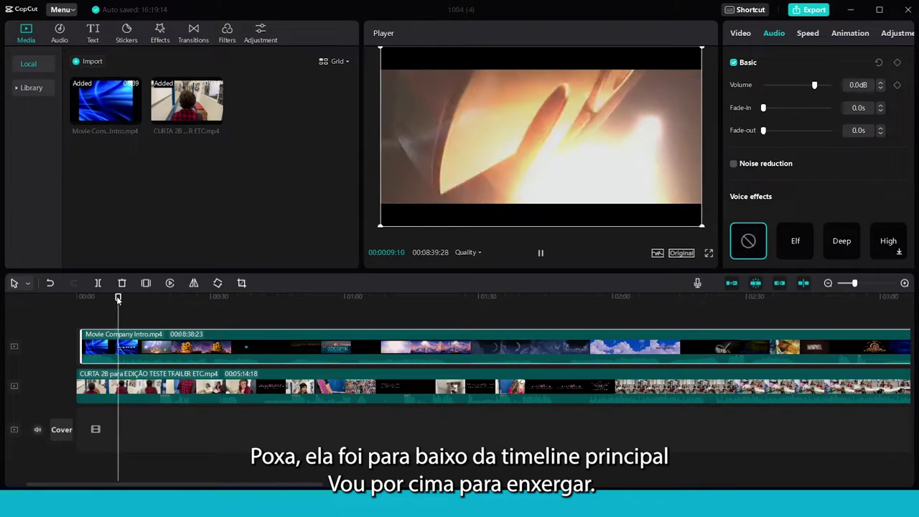
{"action": "key", "text": "space"}
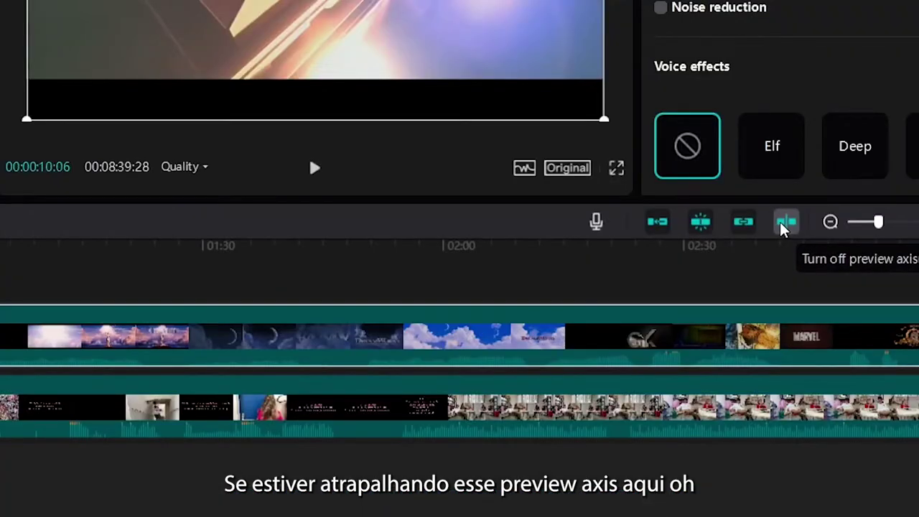
- Turn off the preview axis and the main track magnet, and step the playhead frame by frame around 00:00:10
{"action": "left_click", "coordinate": [785, 227]}
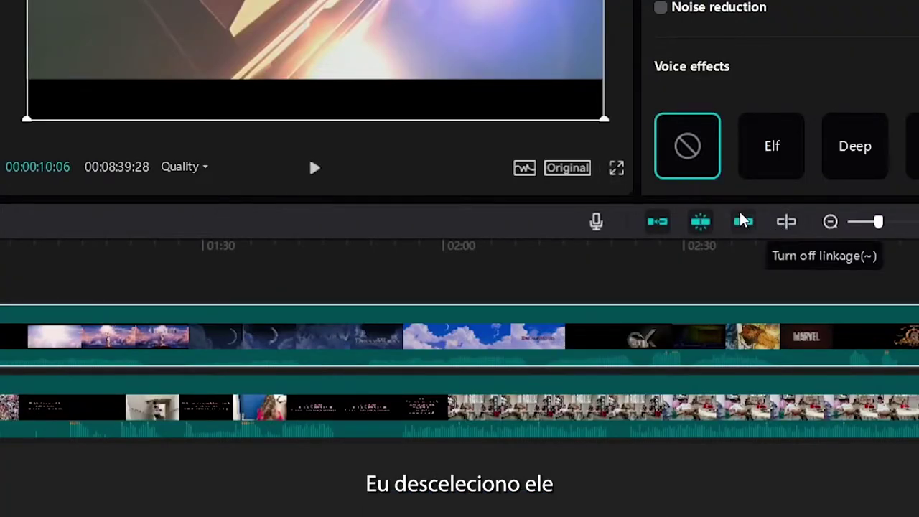
{"action": "left_click", "coordinate": [660, 231]}
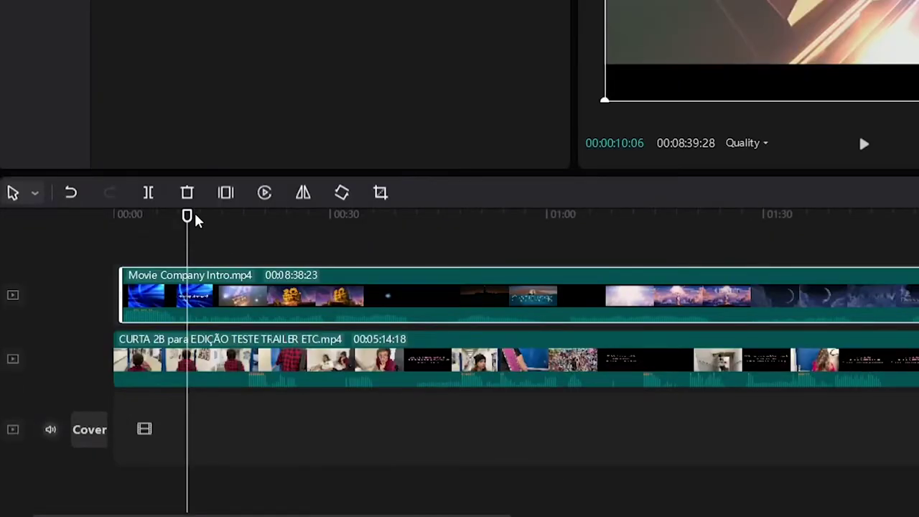
{"action": "key", "text": "Left"}
{"action": "key", "text": "Left"}
{"action": "key", "text": "Left"}
{"action": "key", "text": "Left"}
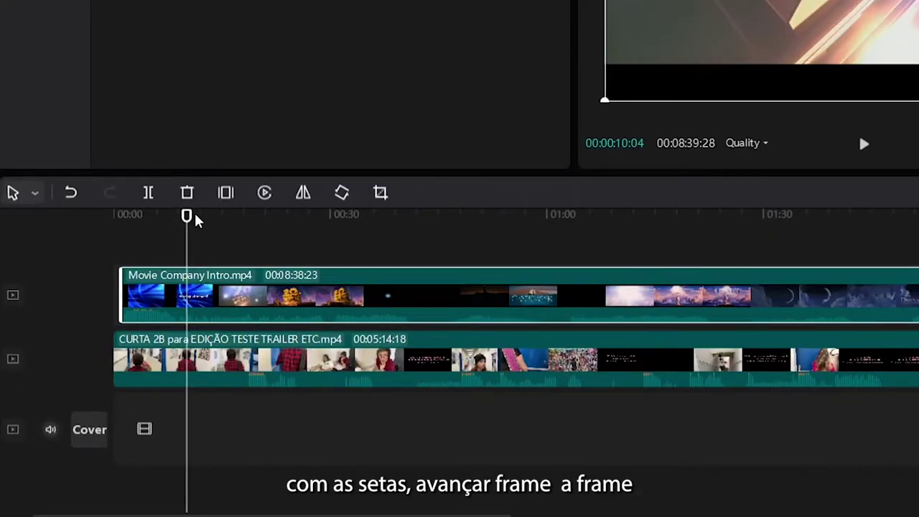
{"action": "key", "text": "Right"}
{"action": "key", "text": "Right"}
{"action": "key", "text": "Right"}
{"action": "key", "text": "Right"}
{"action": "key", "text": "Right"}
- Move the playhead to about 00:00:07 and advance it frame by frame through the intro's blue opening to about 00:00:08:14
{"action": "left_click_drag", "start_coordinate": [188, 216], "coordinate": [164, 223]}
{"action": "key", "text": "Right"}
{"action": "key", "text": "Right"}
{"action": "key", "text": "Right"}
{"action": "key", "text": "Right"}
{"action": "key", "text": "Right"}
{"action": "key", "text": "Right"}
{"action": "key", "text": "Right"}
{"action": "key", "text": "Right"}
{"action": "key", "text": "Right"}
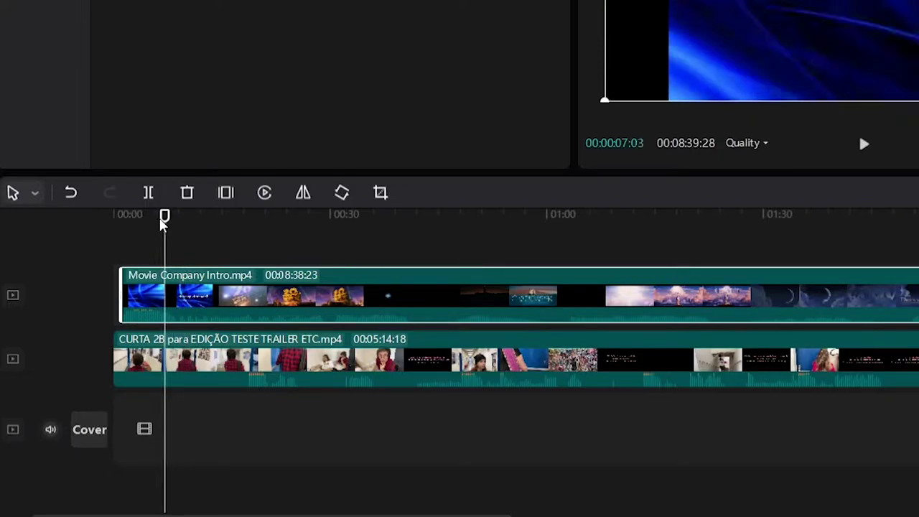
{"action": "key", "text": "shift+Right"}
{"action": "key", "text": "Right"}
{"action": "key", "text": "Right"}
{"action": "key", "text": "Right"}
{"action": "key", "text": "Right"}
{"action": "key", "text": "Right"}
{"action": "key", "text": "Right"}
{"action": "key", "text": "Right"}
{"action": "key", "text": "Right"}
{"action": "key", "text": "Right"}
{"action": "key", "text": "Right"}
{"action": "key", "text": "Right"}
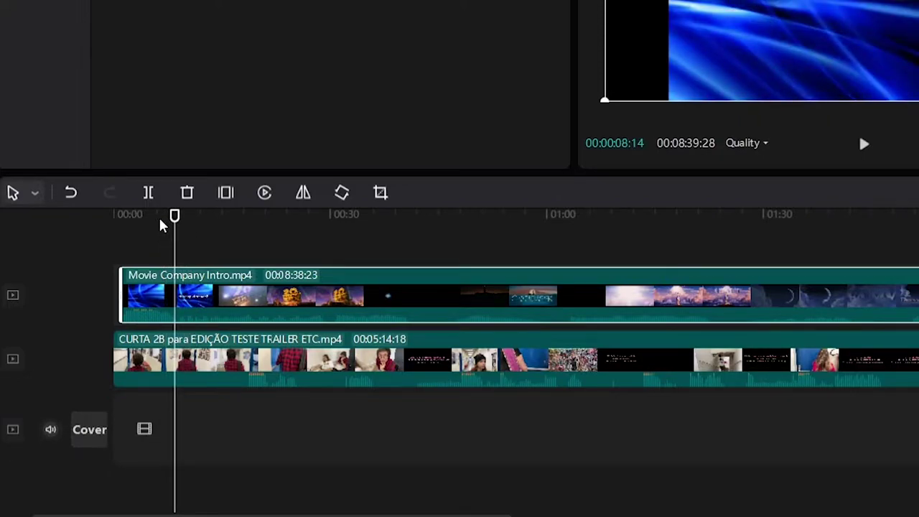
- Step back and forth by single frames to set the playhead at 00:00:08:18, where the first company intro begins
{"action": "key", "text": "Left"}
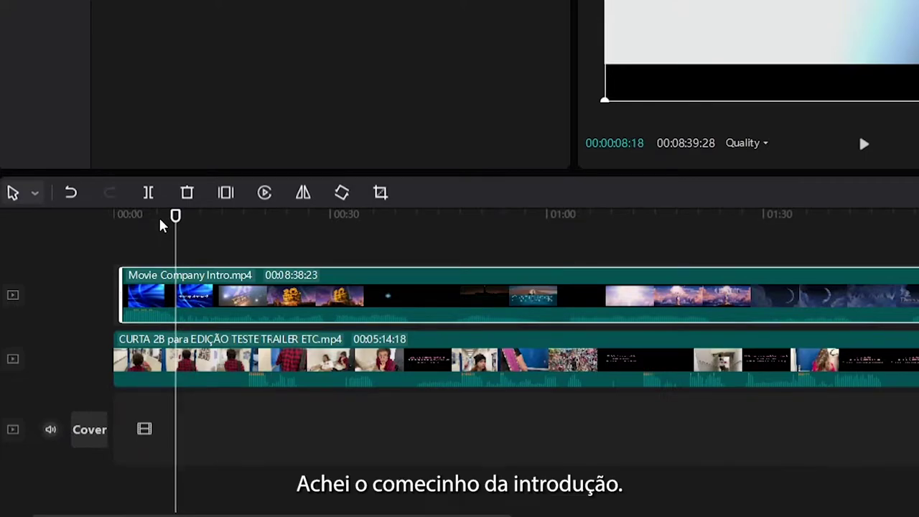
{"action": "key", "text": "Left"}
{"action": "key", "text": "Left"}
{"action": "key", "text": "Left"}
{"action": "key", "text": "Right"}
{"action": "key", "text": "Right"}
{"action": "key", "text": "Right"}
{"action": "key", "text": "Right"}
{"action": "key", "text": "Right"}
{"action": "key", "text": "Right"}
{"action": "key", "text": "Right"}
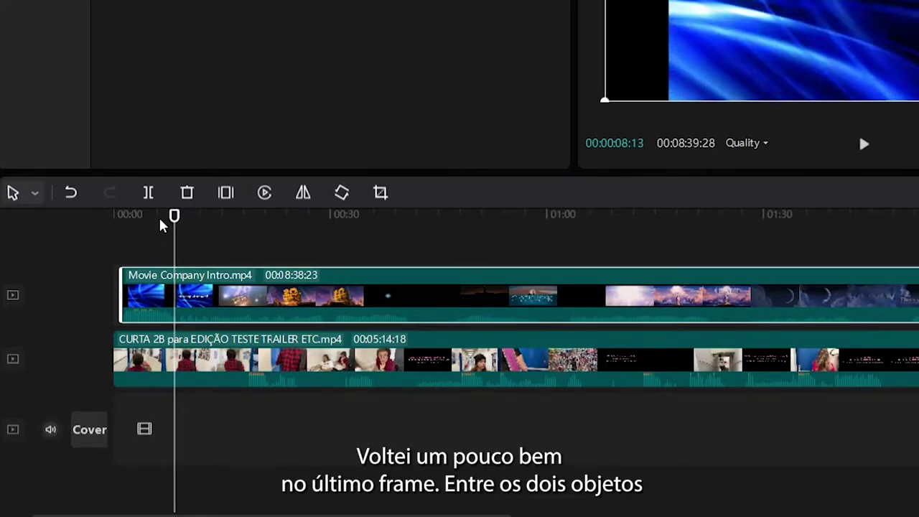
{"action": "key", "text": "Left"}
{"action": "key", "text": "Right"}
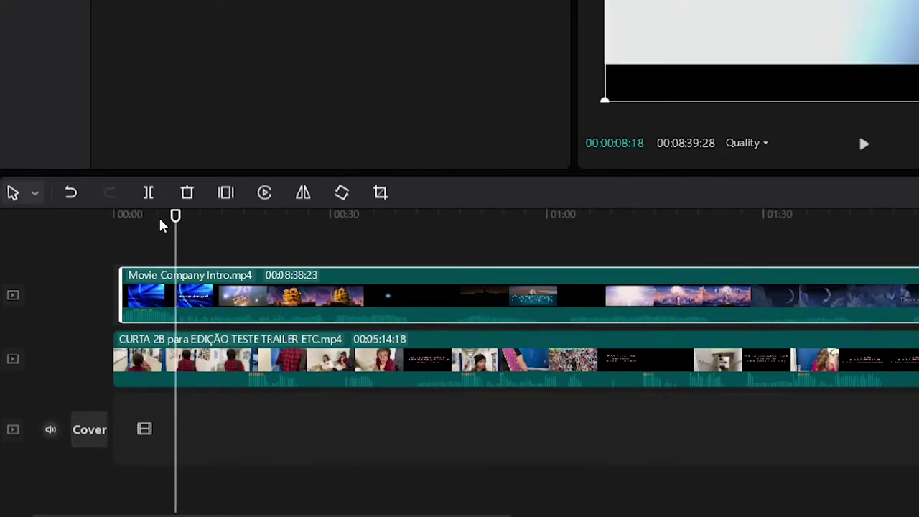
- Split the Movie Company Intro.mp4 clip at the playhead, 00:00:08:18, after undoing a trial trim of its start
{"action": "left_click_drag", "start_coordinate": [115, 296], "coordinate": [176, 298]}
{"action": "key", "text": "ctrl+z"}
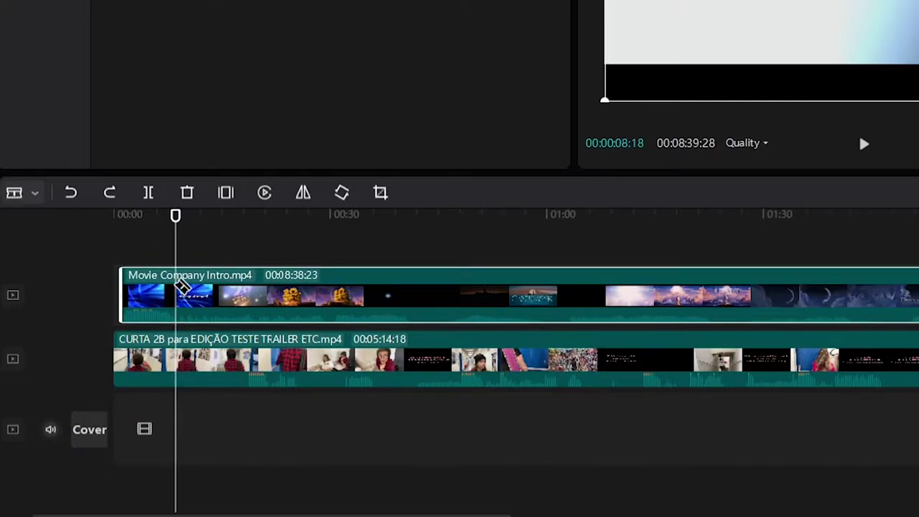
{"action": "left_click", "coordinate": [35, 193]}
{"action": "left_click", "coordinate": [49, 253]}
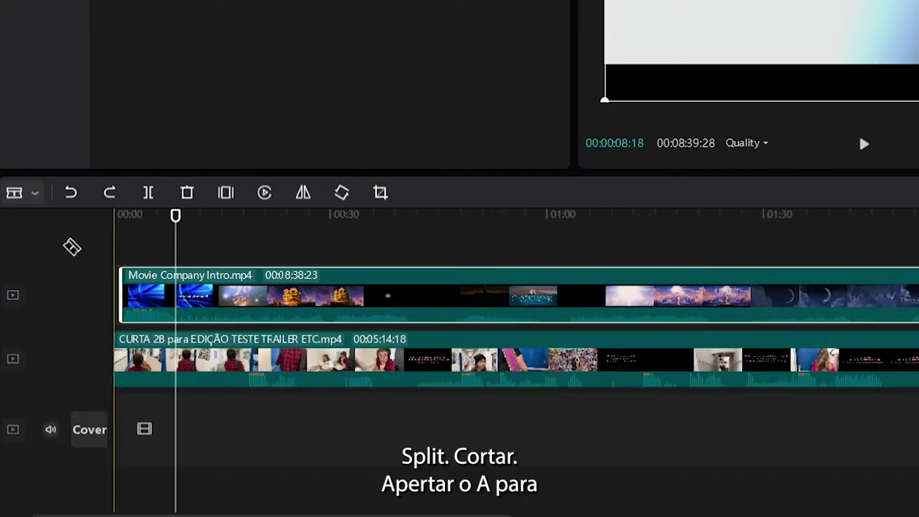
{"action": "left_click", "coordinate": [176, 291]}
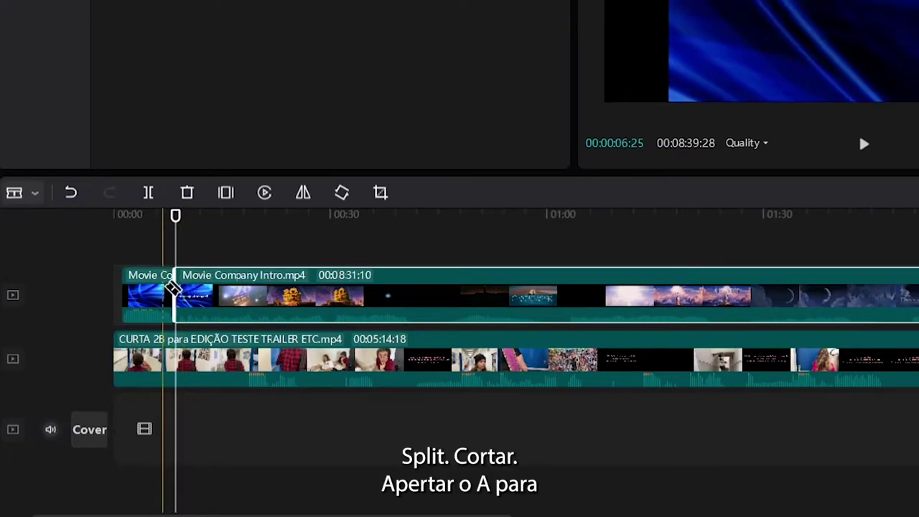
- Return to the selection tool and delete the piece of the intro clip before the cut
{"action": "left_click", "coordinate": [34, 194]}
{"action": "left_click", "coordinate": [43, 226]}
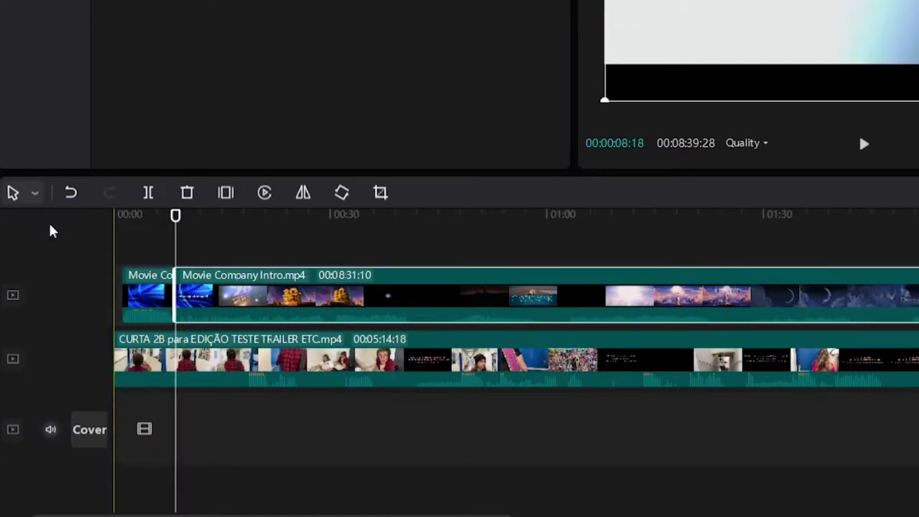
{"action": "left_click", "coordinate": [148, 305]}
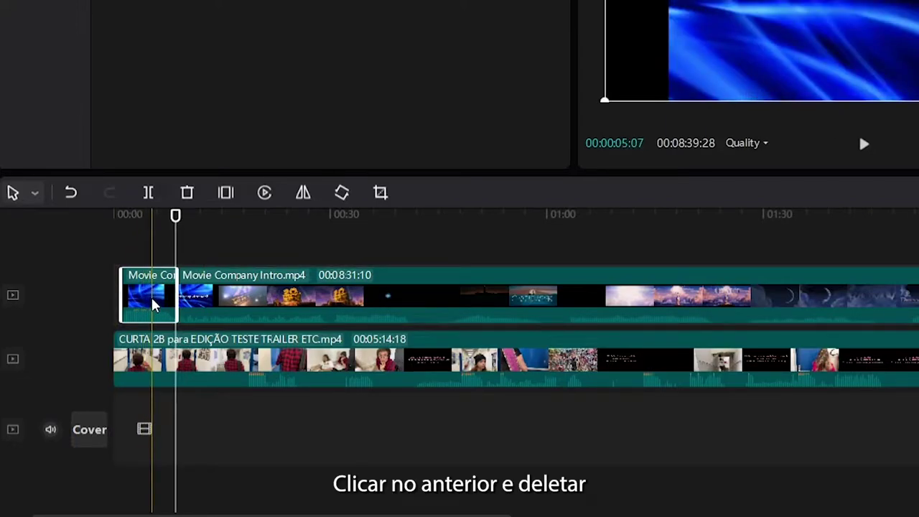
{"action": "key", "text": "Delete"}
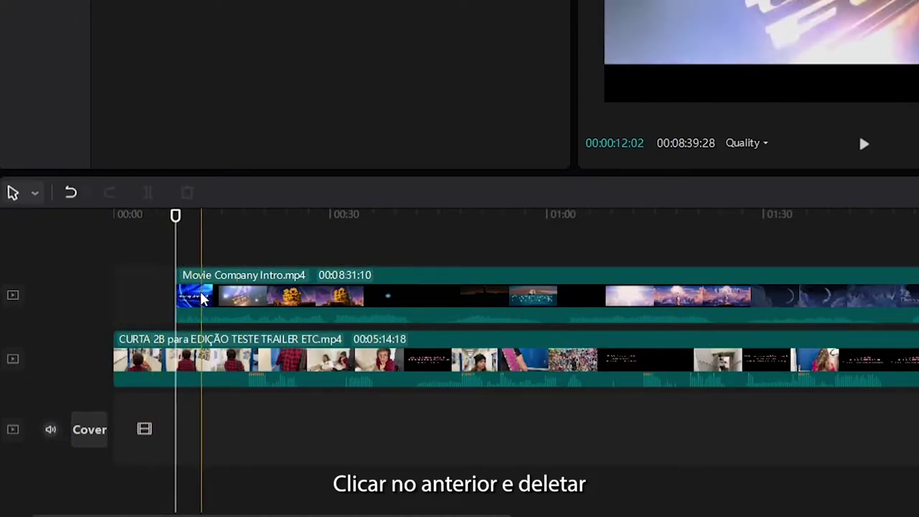
- Play the 20th Century Fox intro to its end, split the clip at 00:00:29:09 and delete everything after the cut
{"action": "left_click", "coordinate": [198, 250]}
{"action": "key", "text": "space"}
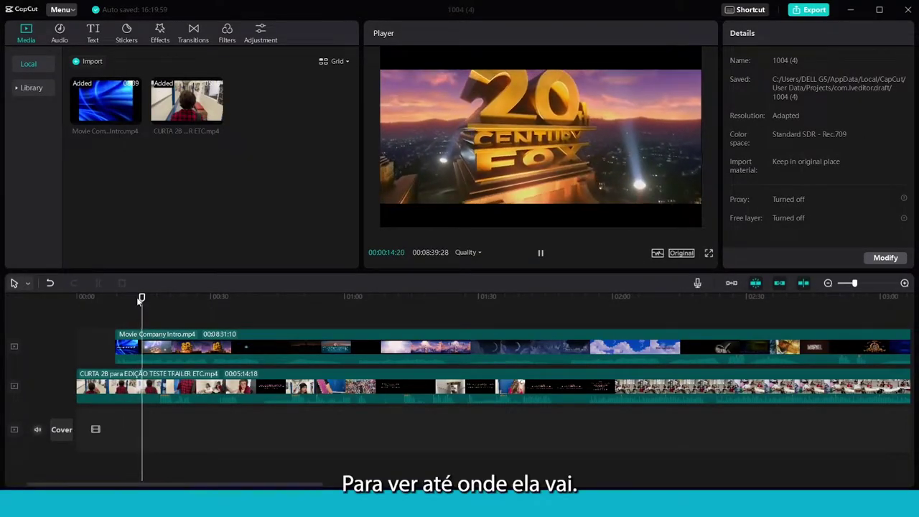
{"action": "key", "text": "b"}
{"action": "key", "text": "space"}
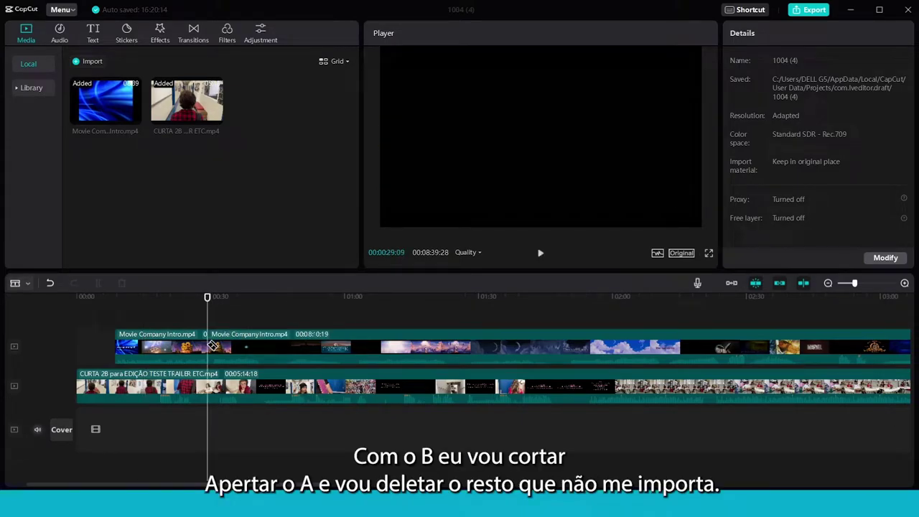
{"action": "key", "text": "a"}
{"action": "left_click", "coordinate": [222, 346]}
{"action": "key", "text": "Delete"}
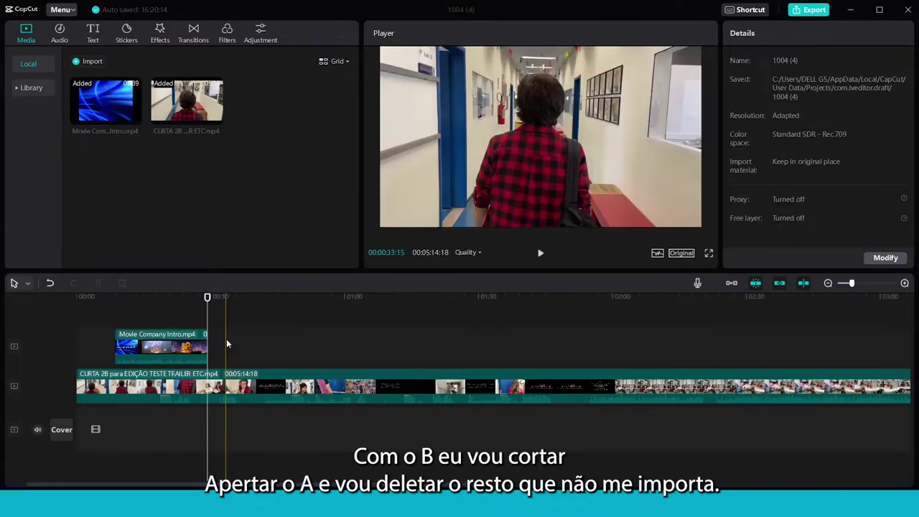
- Move the film clip to start at about 00:00:30 and the trimmed intro to the timeline's beginning, briefly playing the intro
{"action": "left_click", "coordinate": [155, 386]}
{"action": "left_click_drag", "start_coordinate": [155, 386], "coordinate": [291, 372]}
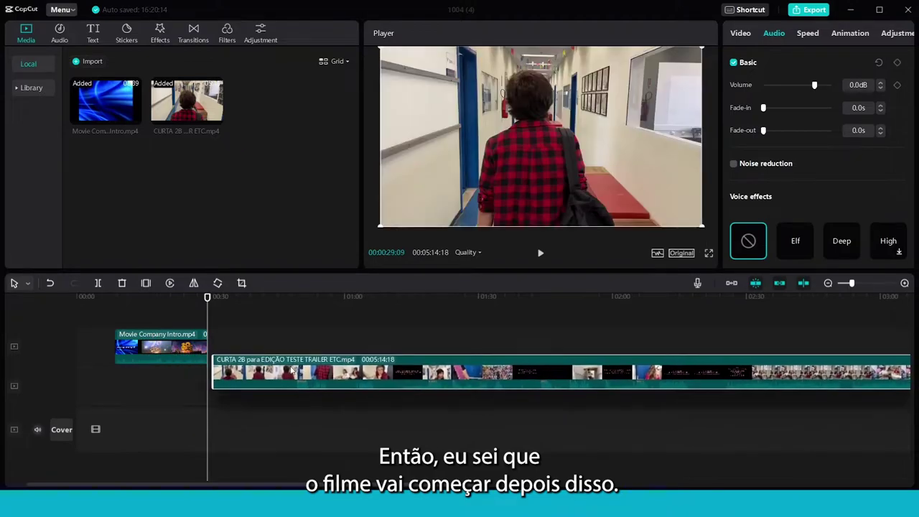
{"action": "left_click_drag", "start_coordinate": [155, 346], "coordinate": [116, 346]}
{"action": "key", "text": "space"}
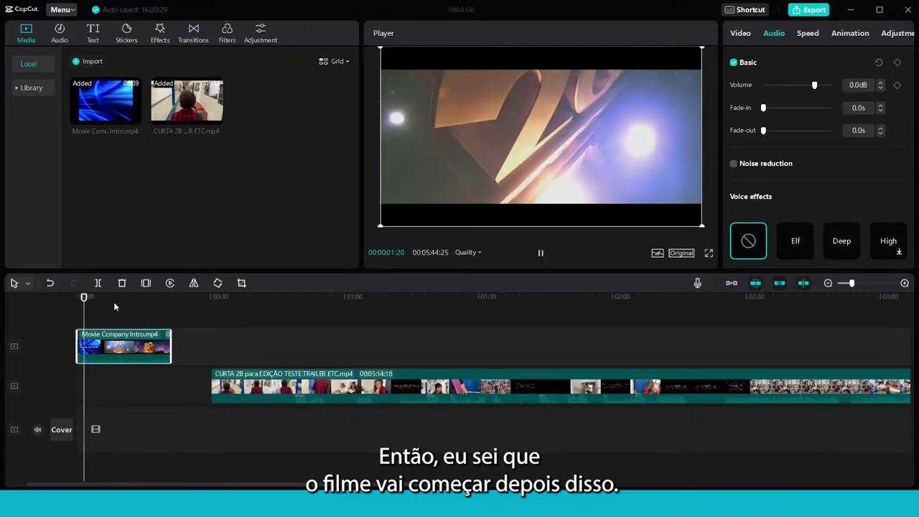
{"action": "key", "text": "space"}
- Separate the audio from the intro clip and look through the audio clip's volume, fade and voice effect settings
{"action": "right_click", "coordinate": [130, 346]}
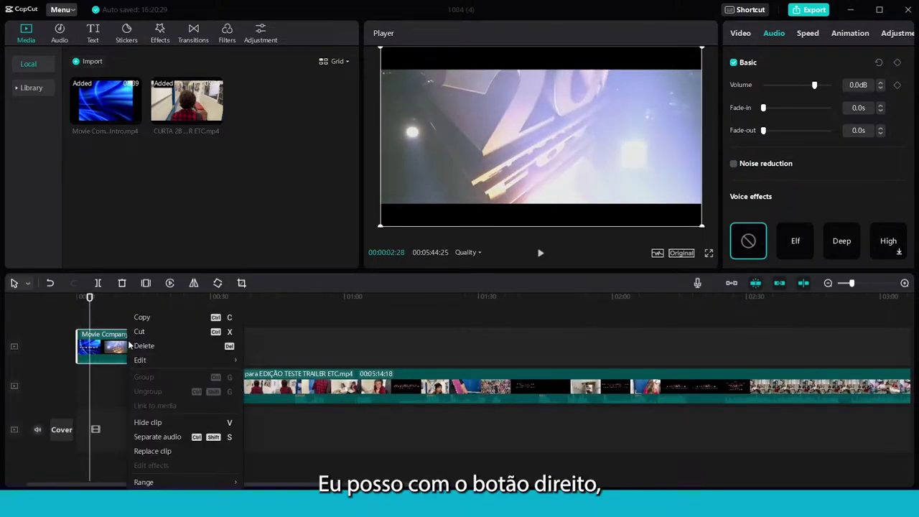
{"action": "left_click", "coordinate": [201, 436]}
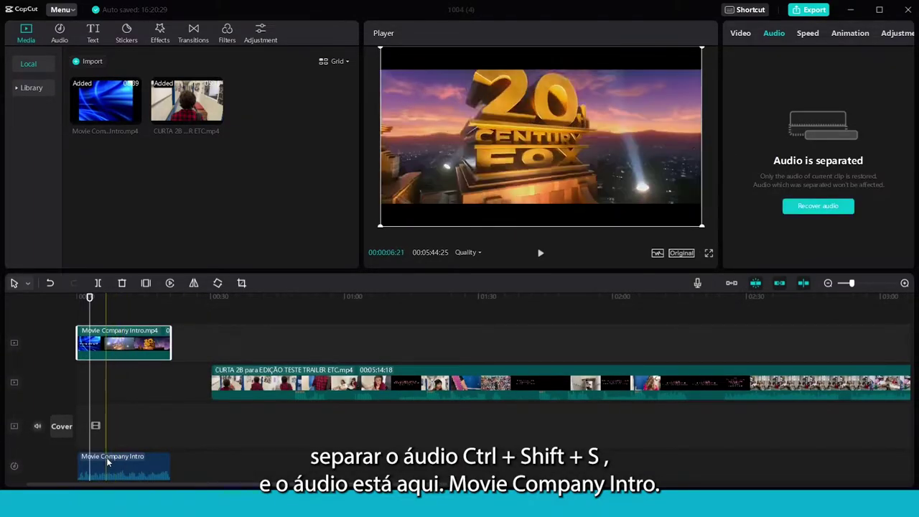
{"action": "left_click", "coordinate": [122, 436]}
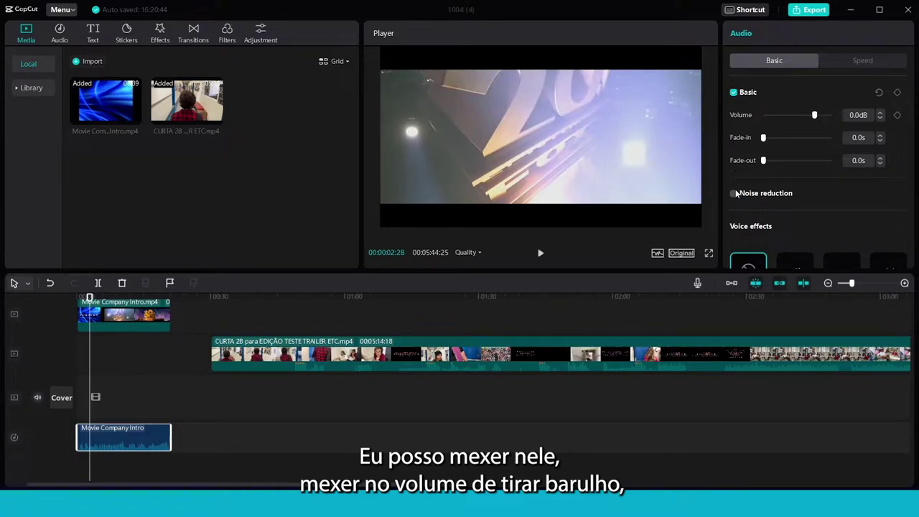
{"action": "scroll", "coordinate": [775, 215], "scroll_direction": "down", "scroll_amount": 5}
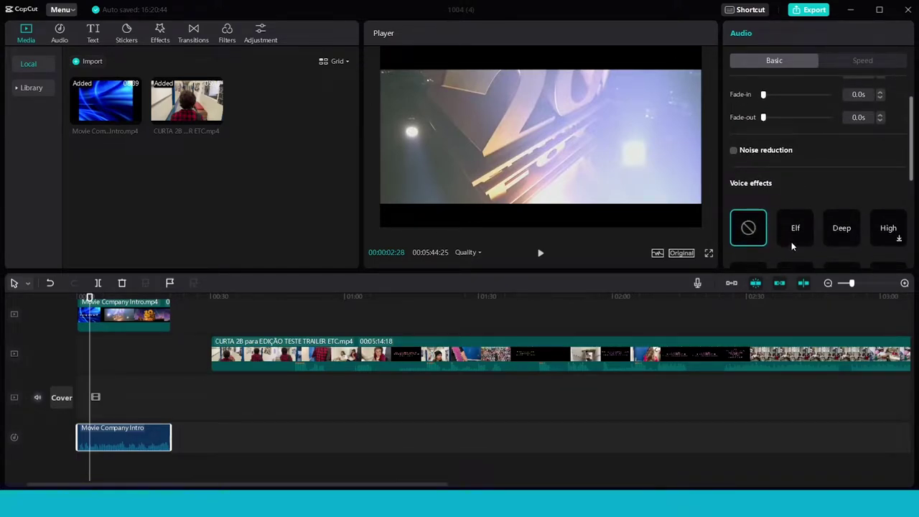
{"action": "scroll", "coordinate": [829, 148], "scroll_direction": "up", "scroll_amount": 5}
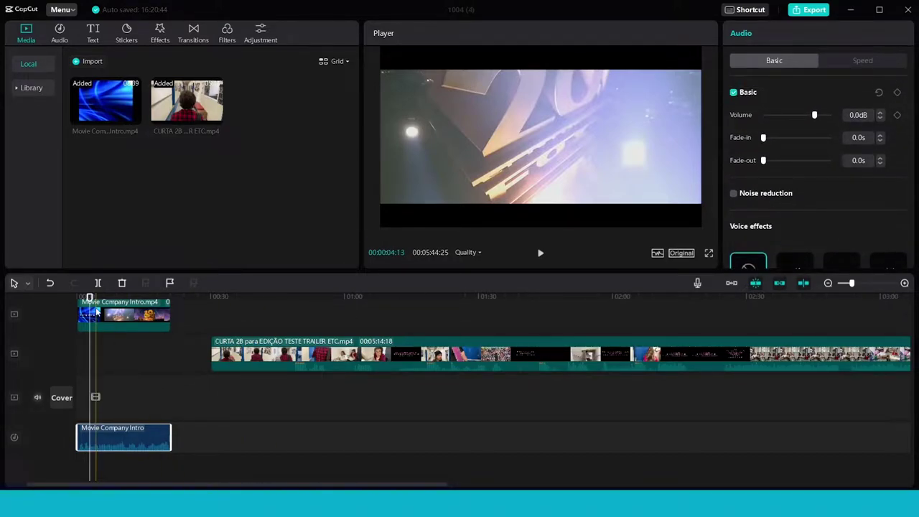
- Set the separated intro audio's fade-in and fade-out to 10.0 s each and play it from near the start
{"action": "left_click_drag", "start_coordinate": [89, 297], "coordinate": [78, 297]}
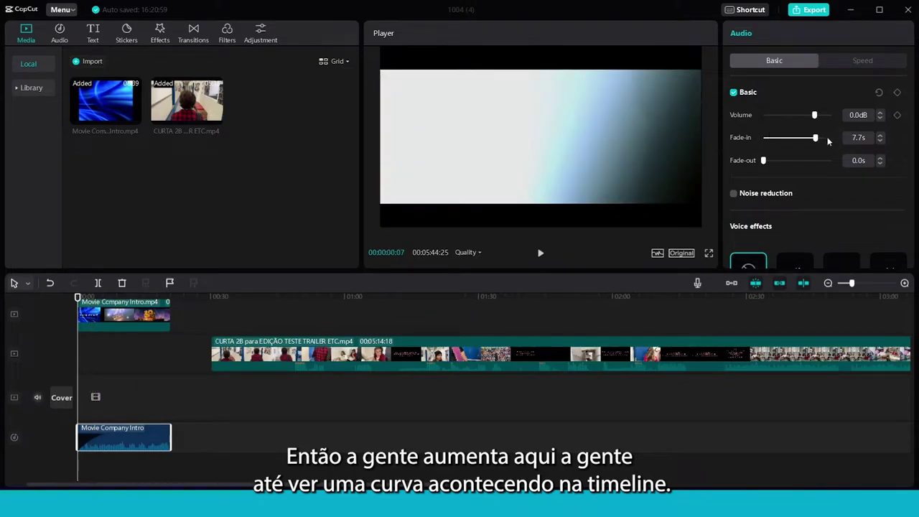
{"action": "left_click_drag", "start_coordinate": [822, 143], "coordinate": [808, 141]}
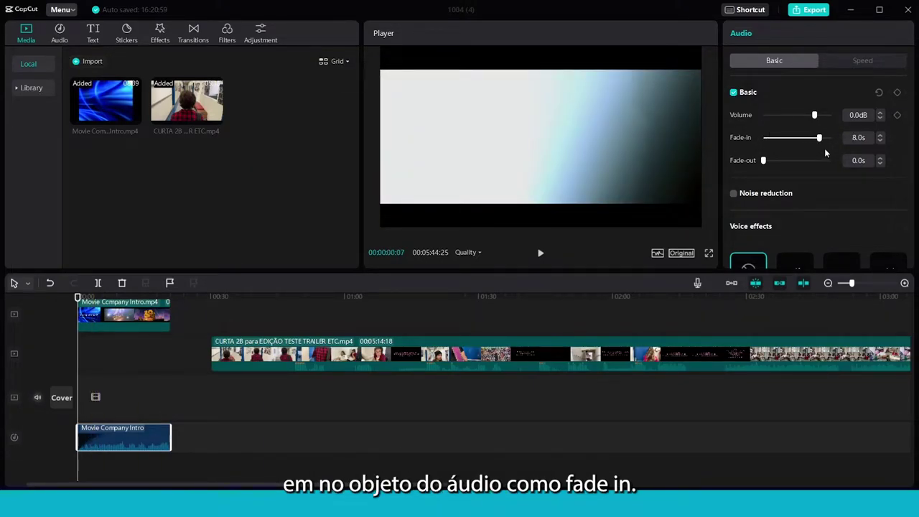
{"action": "left_click_drag", "start_coordinate": [764, 160], "coordinate": [855, 172]}
{"action": "left_click", "coordinate": [83, 297]}
{"action": "key", "text": "space"}
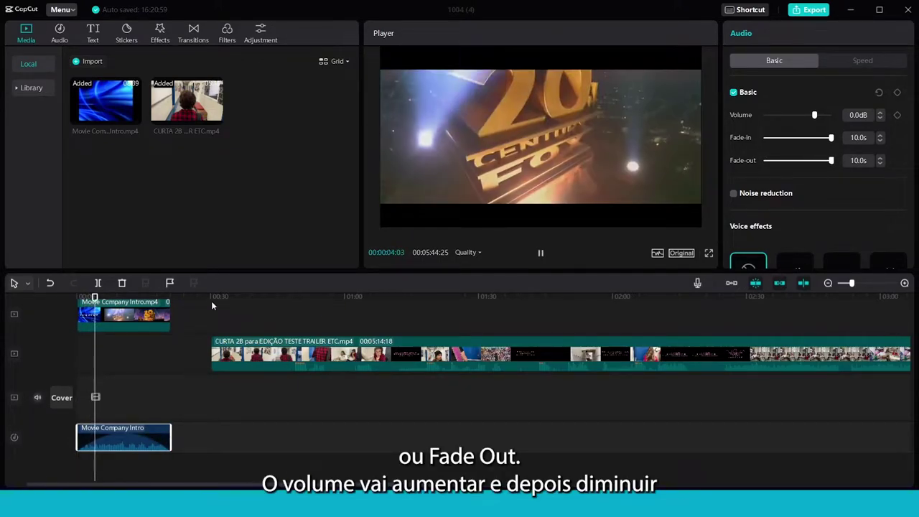
{"action": "key", "text": "space"}
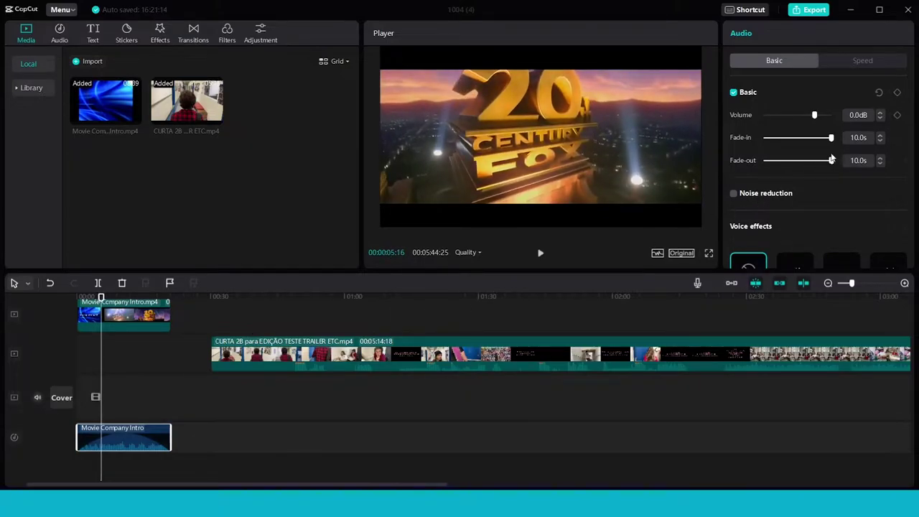
- Clear both fades and keyframe the intro audio's volume from silent at about 00:00:06 to 0.0 dB at 00:00:12:29
{"action": "left_click_drag", "start_coordinate": [832, 160], "coordinate": [764, 161]}
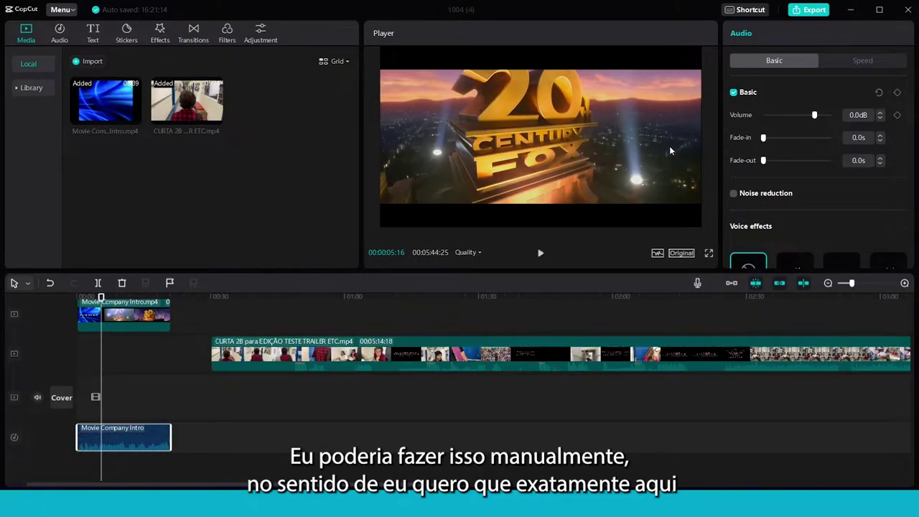
{"action": "left_click", "coordinate": [105, 301]}
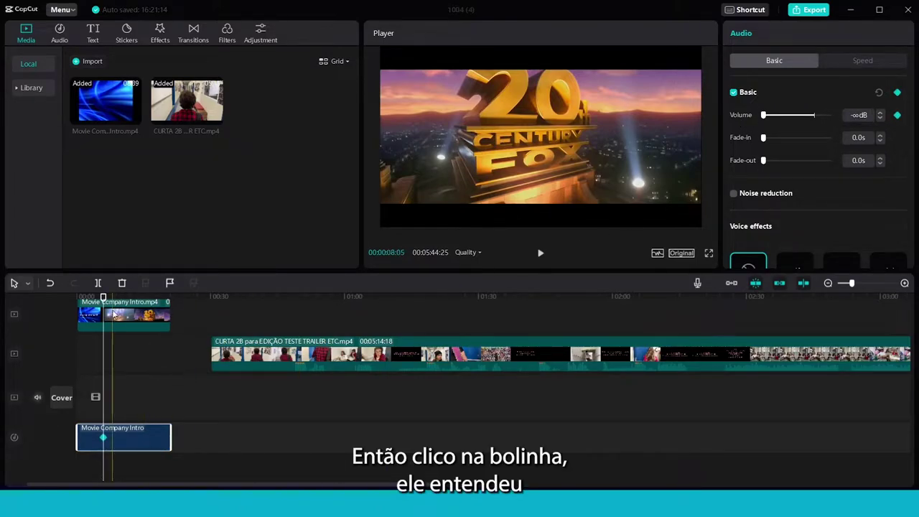
{"action": "left_click_drag", "start_coordinate": [105, 299], "coordinate": [135, 299]}
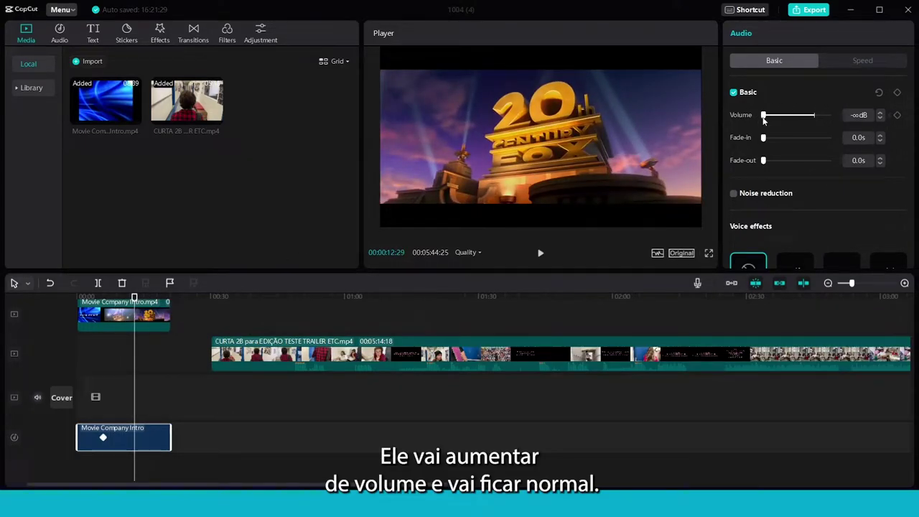
{"action": "left_click_drag", "start_coordinate": [800, 124], "coordinate": [815, 126]}
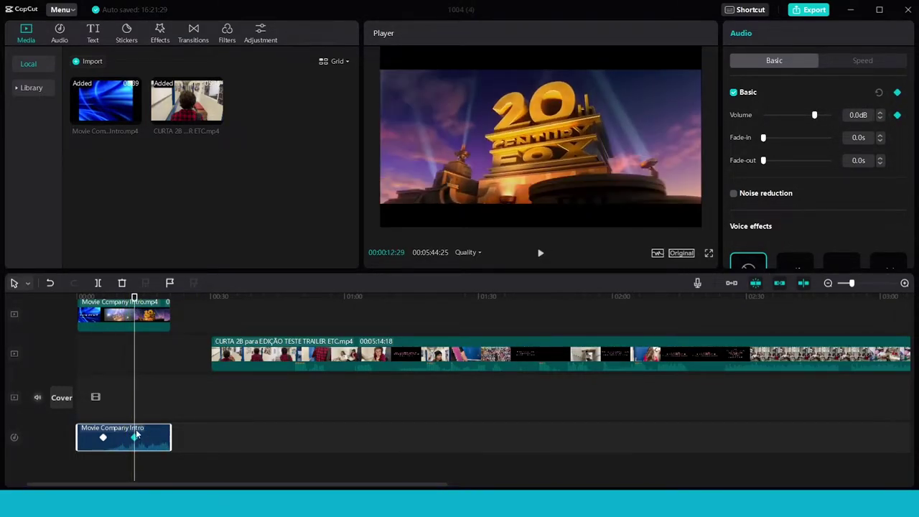
{"action": "key", "text": "space"}
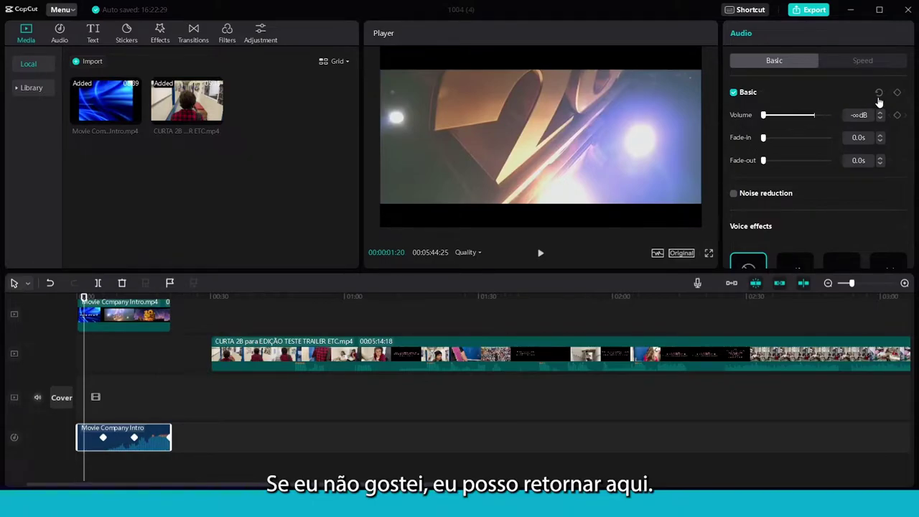
- Reset the intro audio's basic settings and delete the separated audio clip from the timeline
{"action": "left_click", "coordinate": [879, 93]}
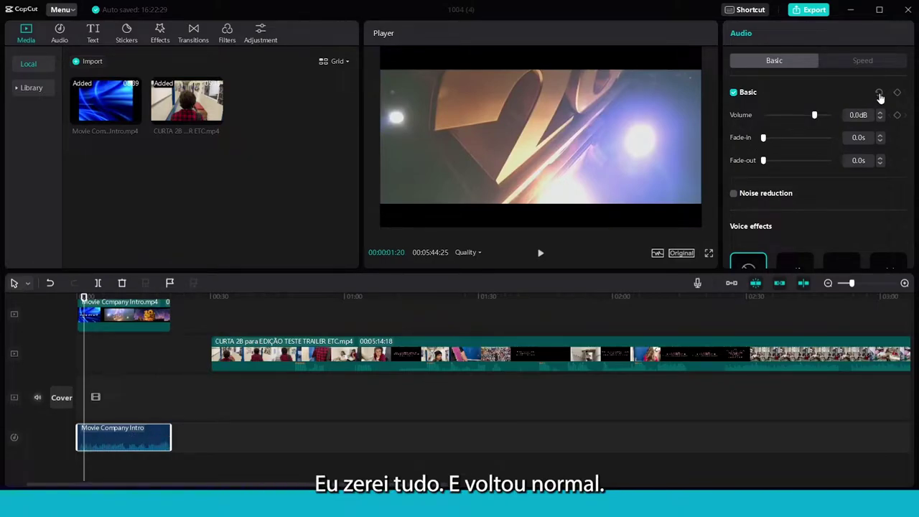
{"action": "left_click", "coordinate": [109, 317]}
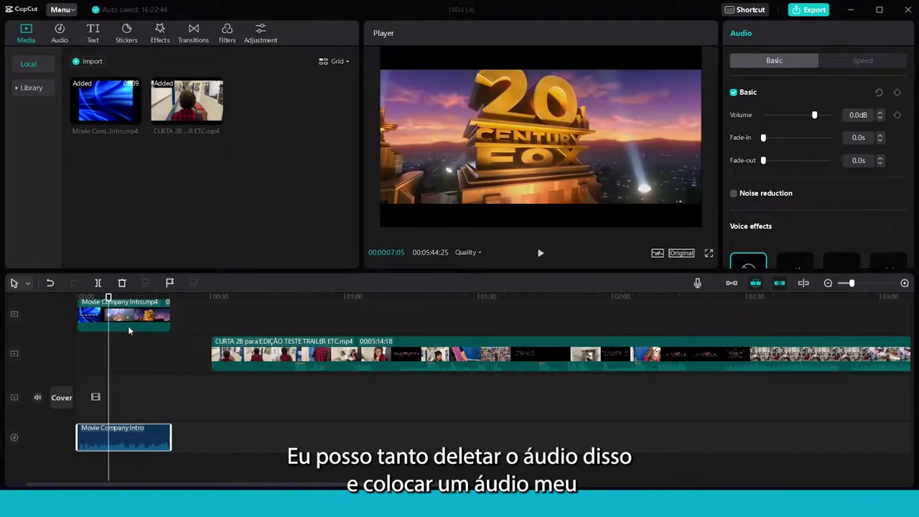
{"action": "left_click", "coordinate": [129, 442]}
{"action": "key", "text": "Delete"}
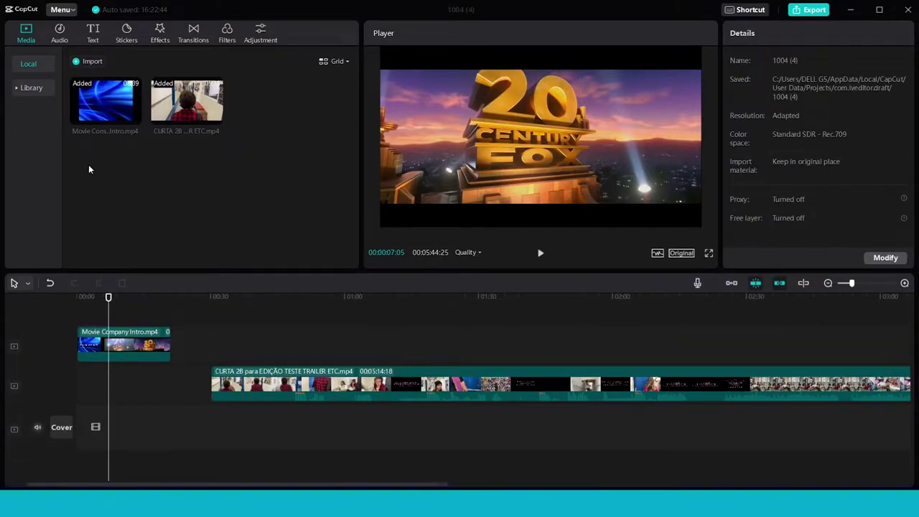
- Record about 15 seconds of microphone audio from the start of the timeline and play it back from the beginning
{"action": "left_click", "coordinate": [94, 61]}
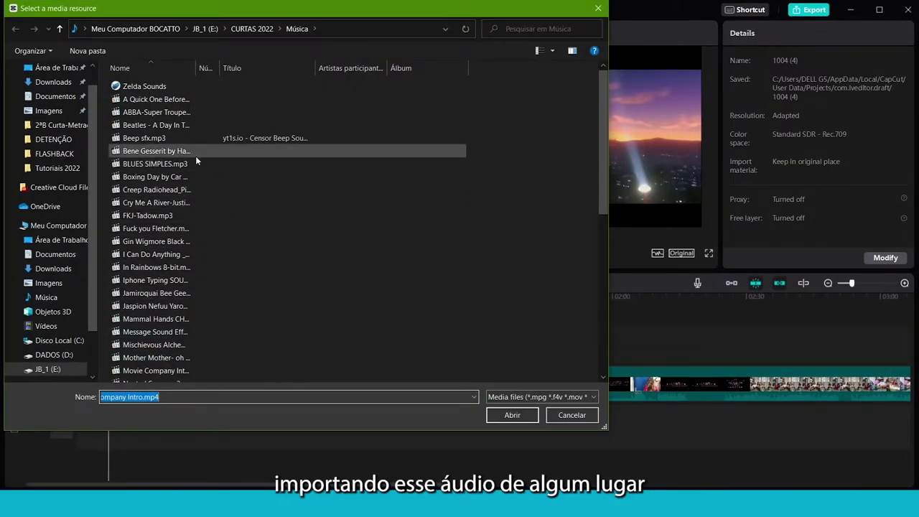
{"action": "key", "text": "Escape"}
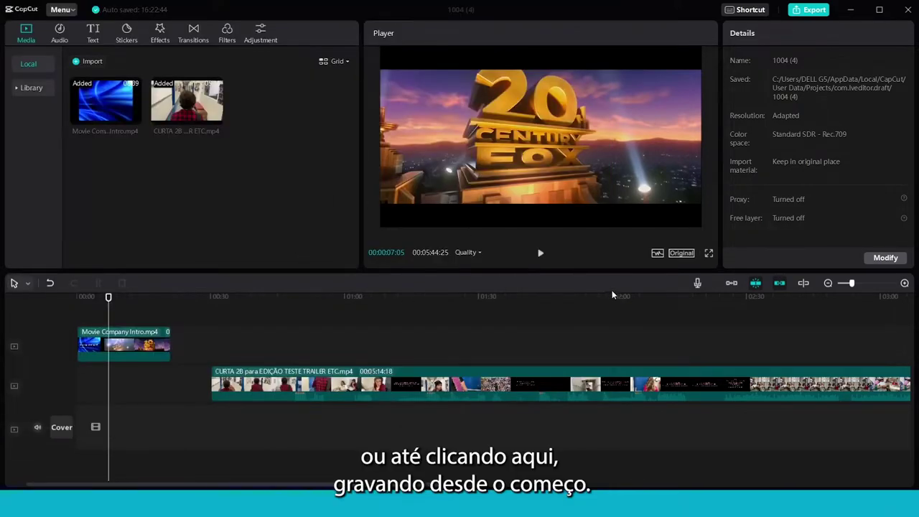
{"action": "key", "text": "Home"}
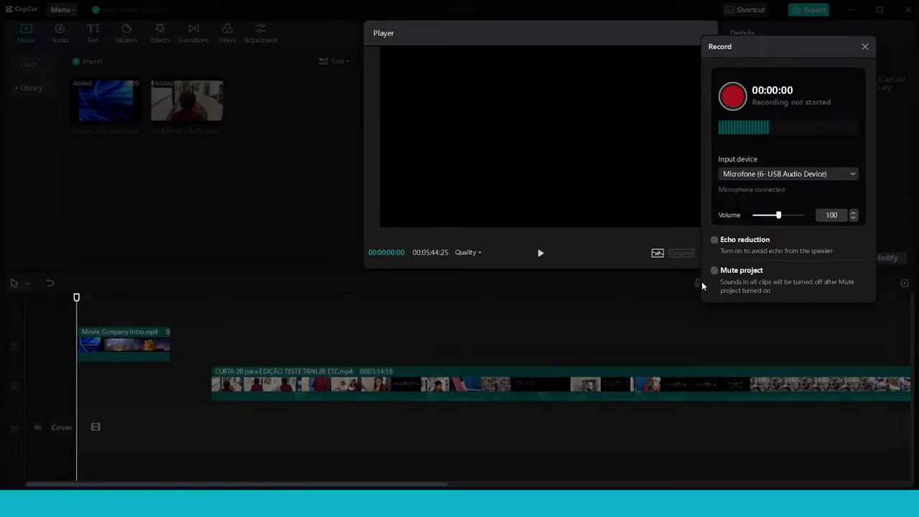
{"action": "left_click", "coordinate": [732, 96]}
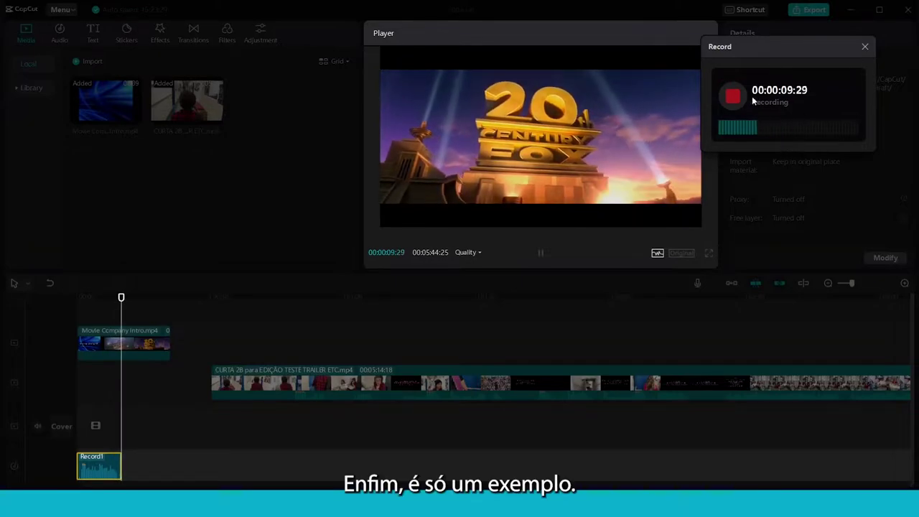
{"action": "left_click", "coordinate": [734, 96]}
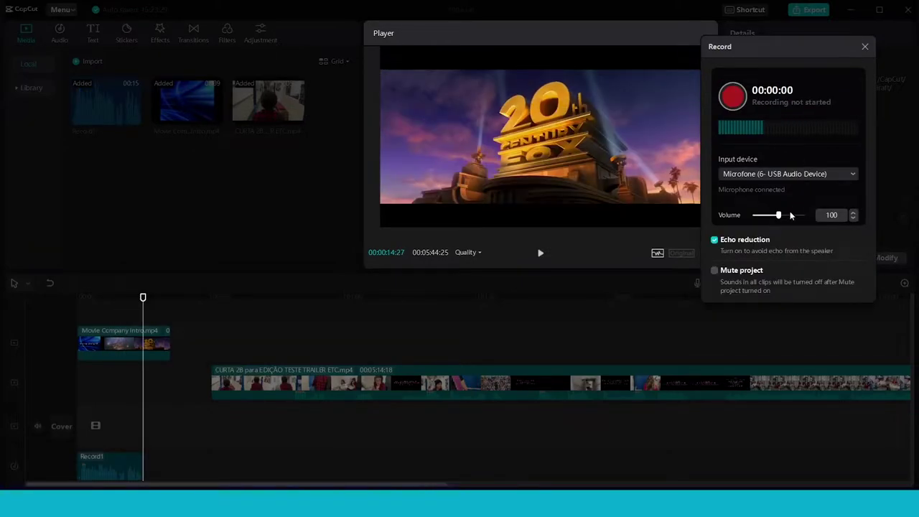
{"action": "left_click", "coordinate": [866, 46]}
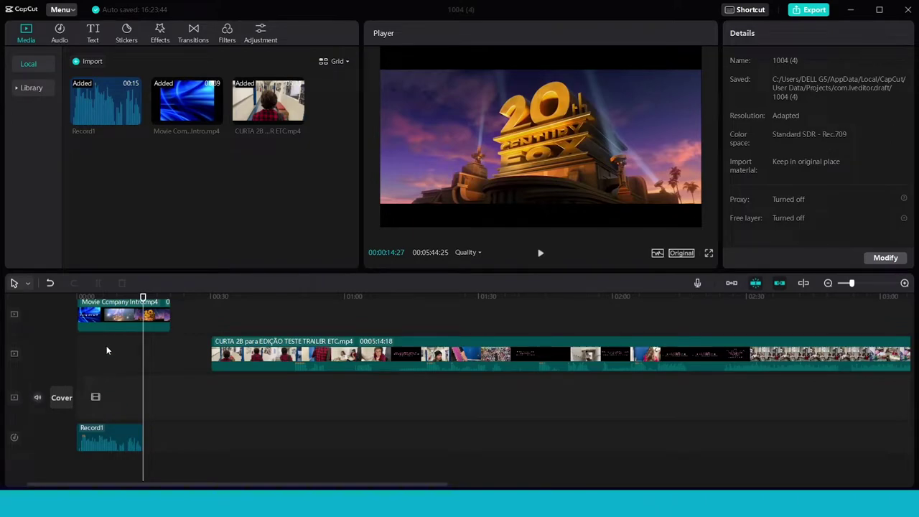
{"action": "left_click", "coordinate": [78, 297]}
{"action": "key", "text": "space"}
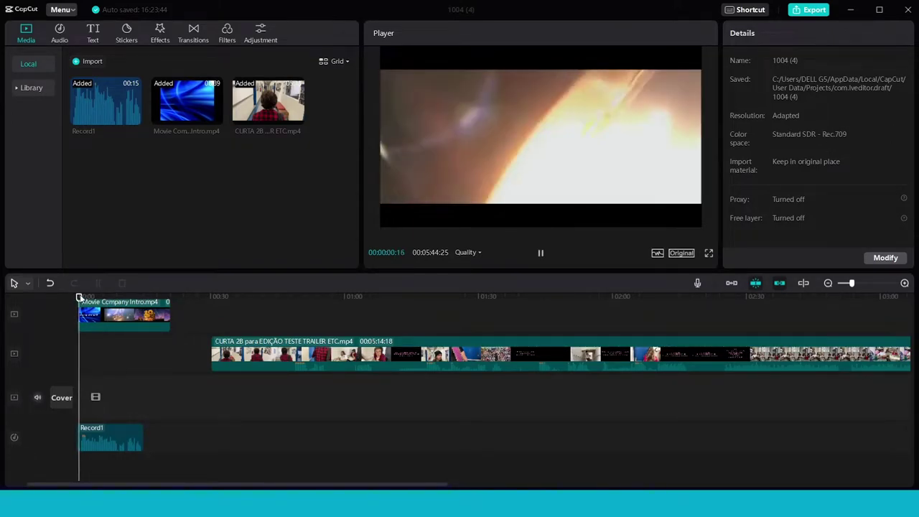
- Turn on noise reduction for the Record1 clip and try the Chipmunk and Megaphone voice effects on it
{"action": "left_click", "coordinate": [108, 438]}
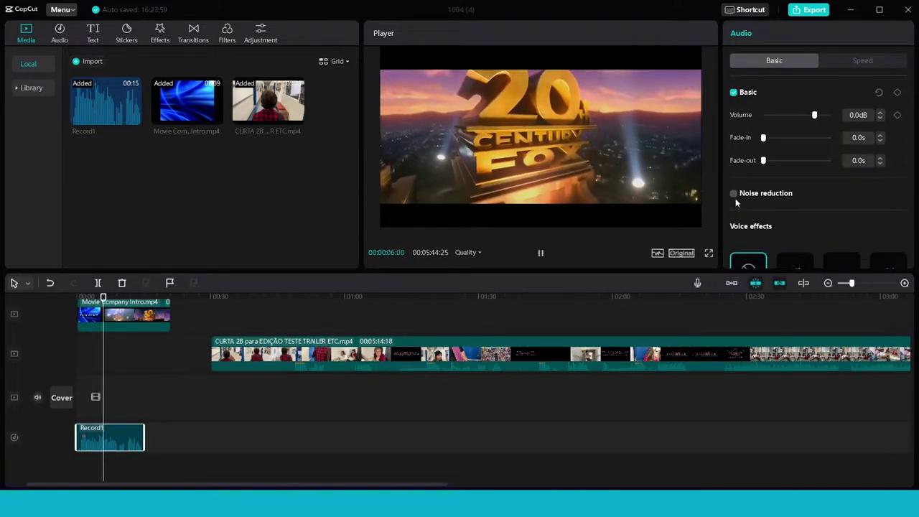
{"action": "left_click", "coordinate": [734, 194]}
{"action": "scroll", "coordinate": [770, 173], "scroll_direction": "down", "scroll_amount": 5}
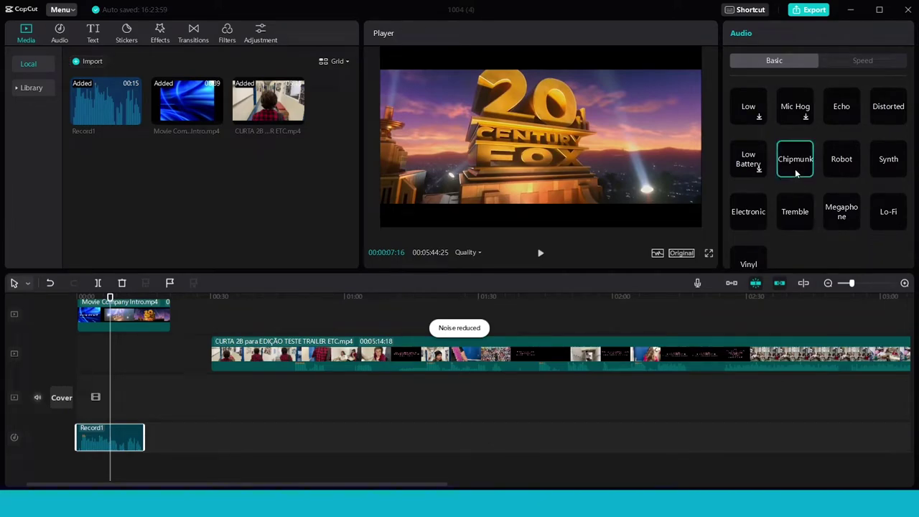
{"action": "left_click", "coordinate": [795, 169]}
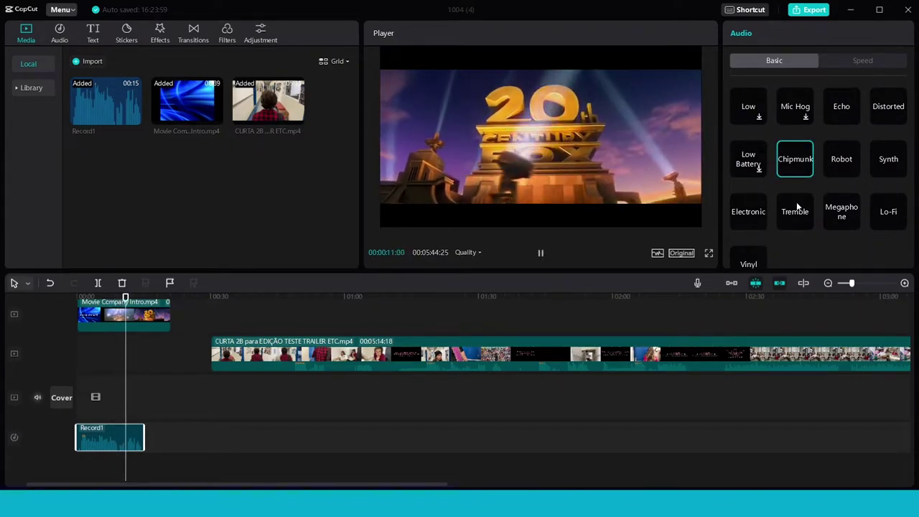
{"action": "left_click", "coordinate": [842, 212]}
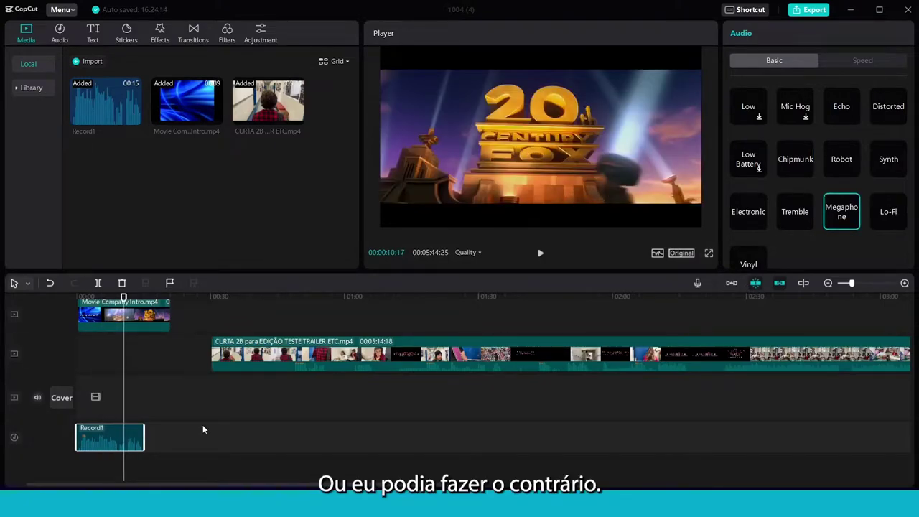
- Undo back past the voice recording to restore the separated intro audio, and set the playhead to 00:00:04:18
{"action": "key", "text": "ctrl+z"}
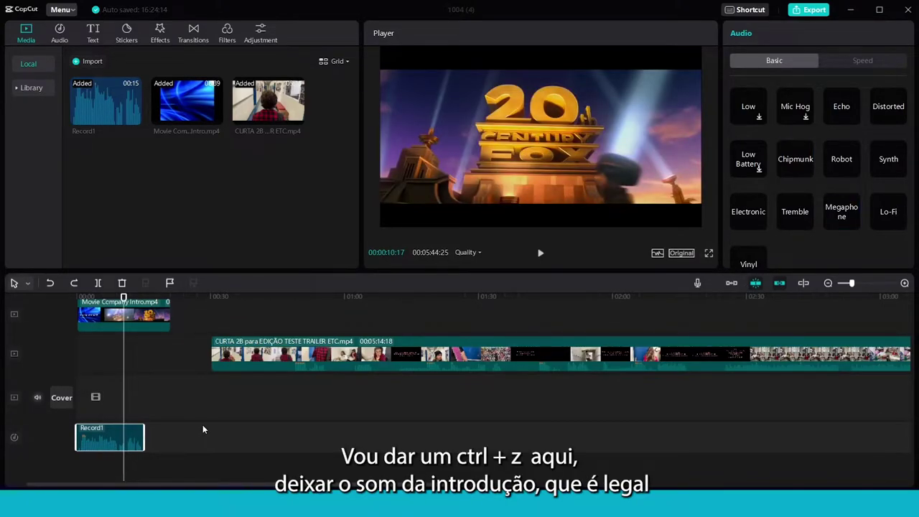
{"action": "key", "text": "ctrl+z"}
{"action": "left_click", "coordinate": [129, 463]}
{"action": "left_click", "coordinate": [78, 299]}
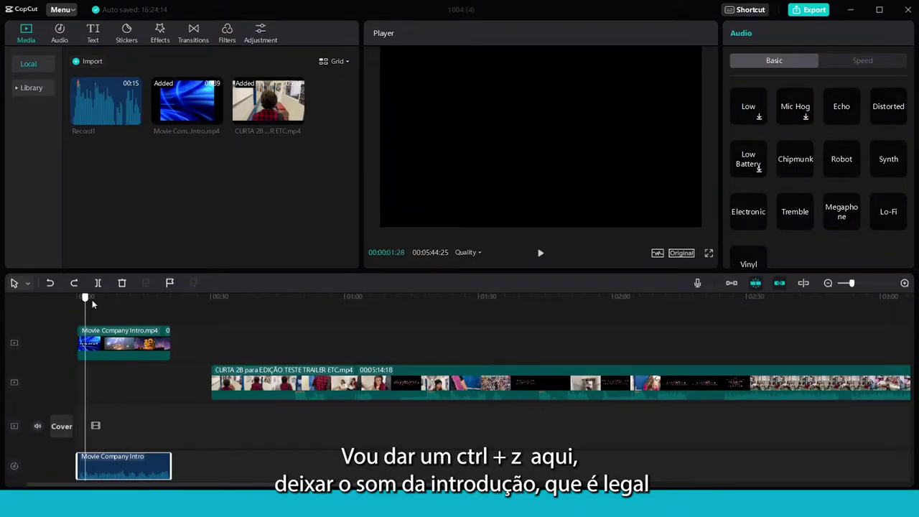
{"action": "left_click_drag", "start_coordinate": [79, 301], "coordinate": [98, 302]}
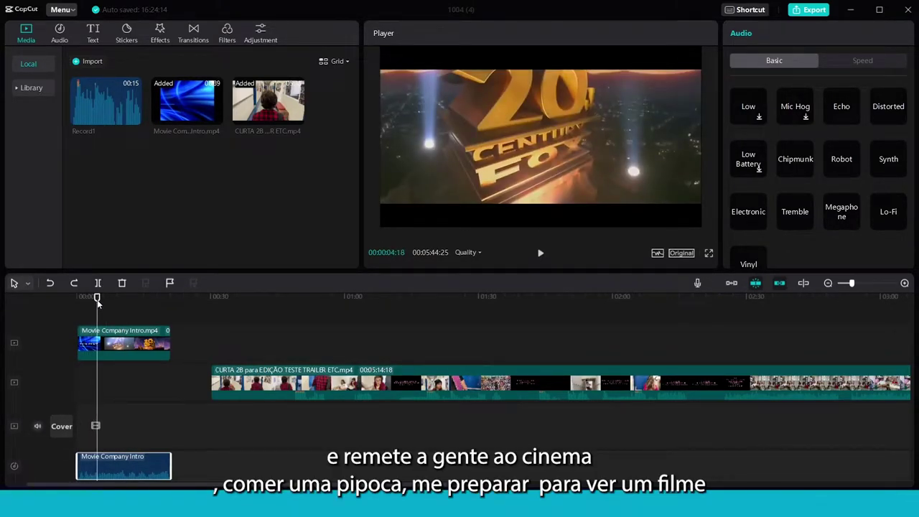
- Play the intro briefly and delete the Movie Company Intro video clip, keeping its separated audio
{"action": "key", "text": "space"}
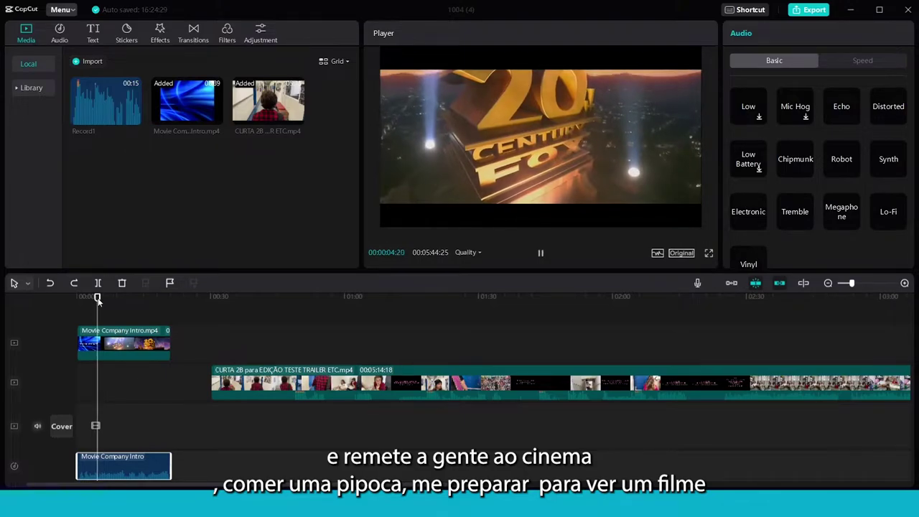
{"action": "key", "text": "space"}
{"action": "left_click", "coordinate": [139, 345]}
{"action": "key", "text": "Delete"}
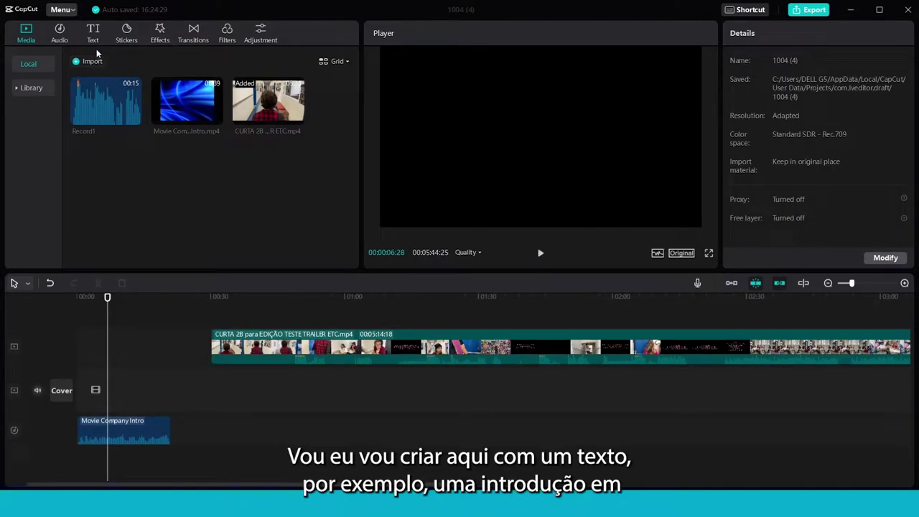
- Add a default text at 00:00:06:28, enlarge it in the preview and change its wording to "2º B Productions"
{"action": "left_click", "coordinate": [61, 32]}
{"action": "left_click", "coordinate": [93, 32]}
{"action": "left_click", "coordinate": [113, 111]}
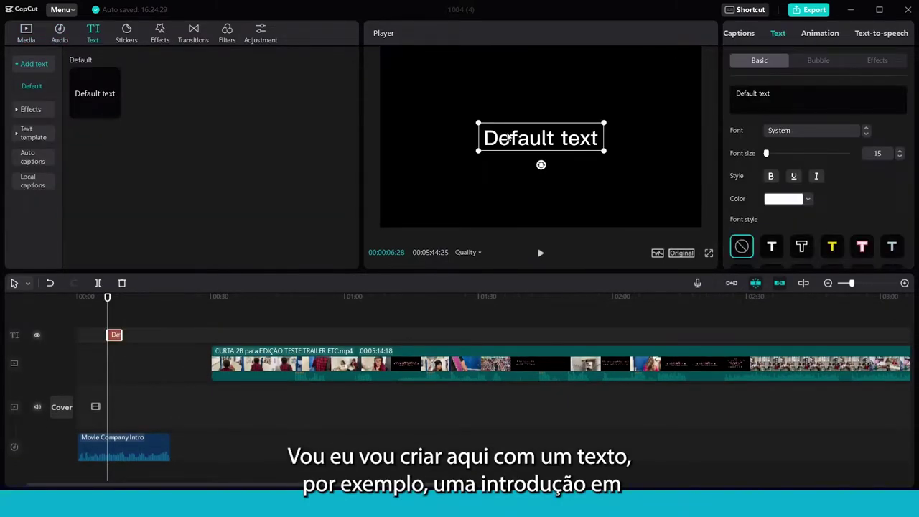
{"action": "scroll", "coordinate": [485, 94], "scroll_direction": "up", "scroll_amount": 3}
{"action": "left_click_drag", "start_coordinate": [566, 99], "coordinate": [605, 143]}
{"action": "triple_click", "coordinate": [780, 94]}
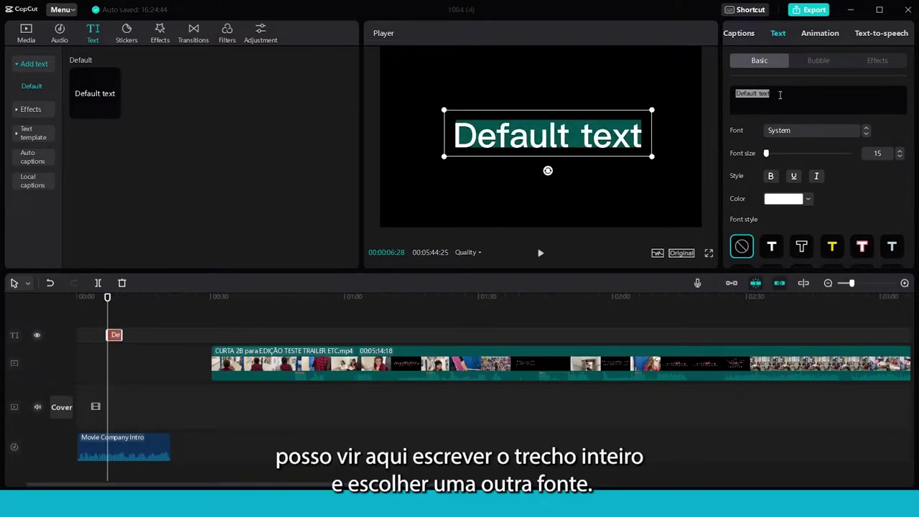
{"action": "type", "text": "2° B Productions"}
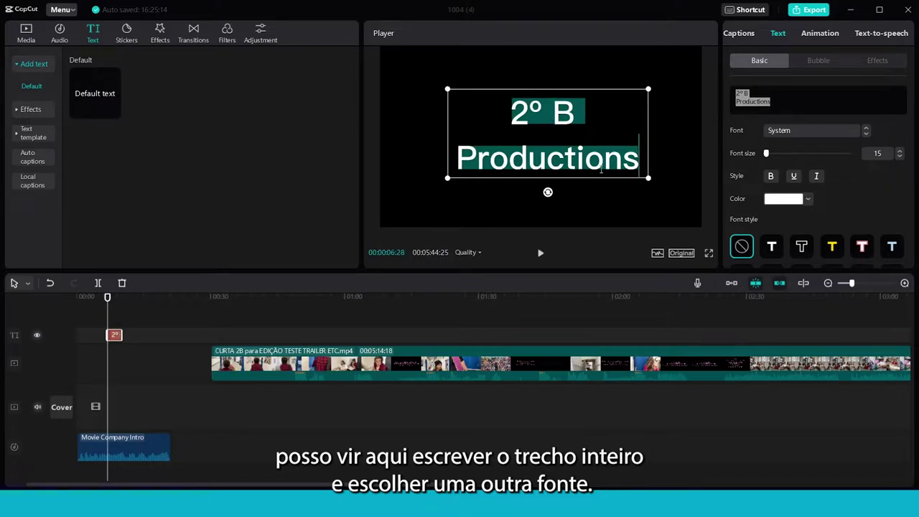
- Set the title's font to Arcadia, then try the yellow font style preset and undo it
{"action": "left_click", "coordinate": [788, 134]}
{"action": "left_click", "coordinate": [811, 141]}
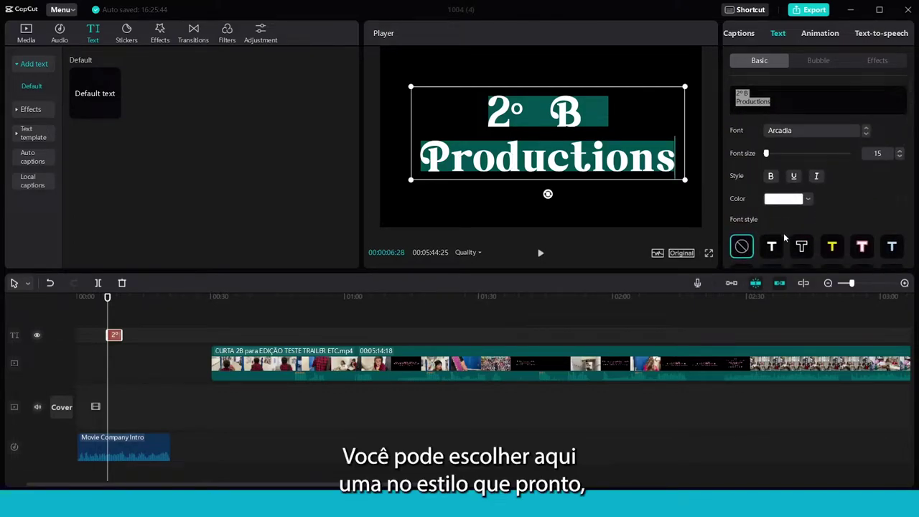
{"action": "left_click", "coordinate": [831, 247]}
{"action": "key", "text": "ctrl+z"}
- Apply the light torn-paper bubble to the "2º B Productions" title and choose an animation for it
{"action": "left_click", "coordinate": [818, 60]}
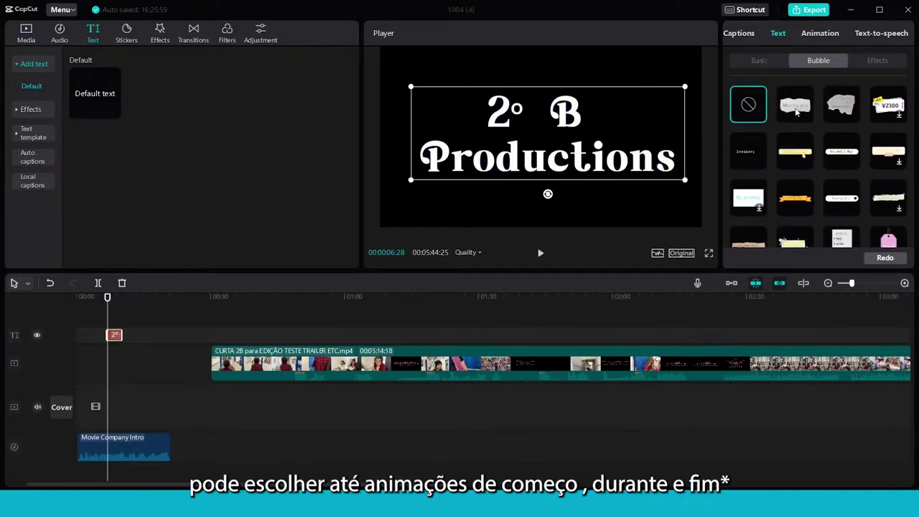
{"action": "left_click", "coordinate": [795, 105]}
{"action": "left_click", "coordinate": [821, 33]}
{"action": "left_click", "coordinate": [795, 209]}
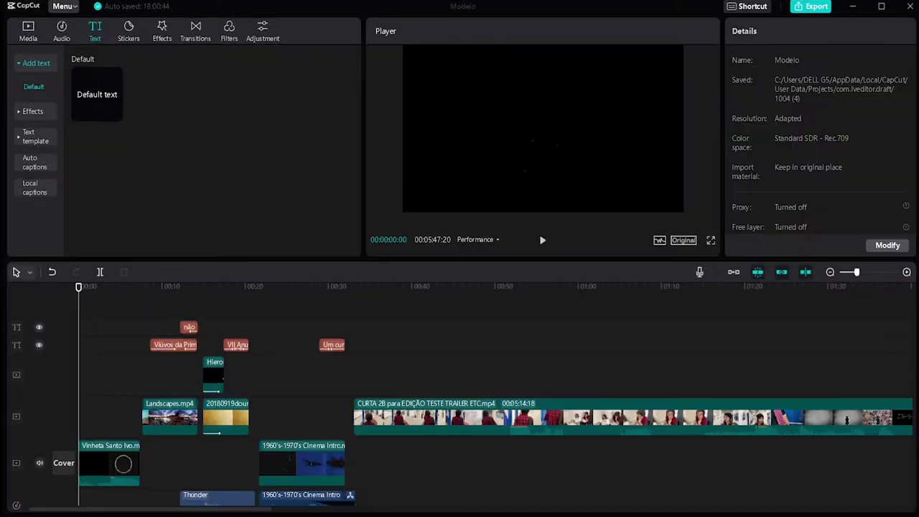
- Play the Modelo project from its start, then play the short film from about 00:04:58 to find where its introduction begins
{"action": "key", "text": "space"}
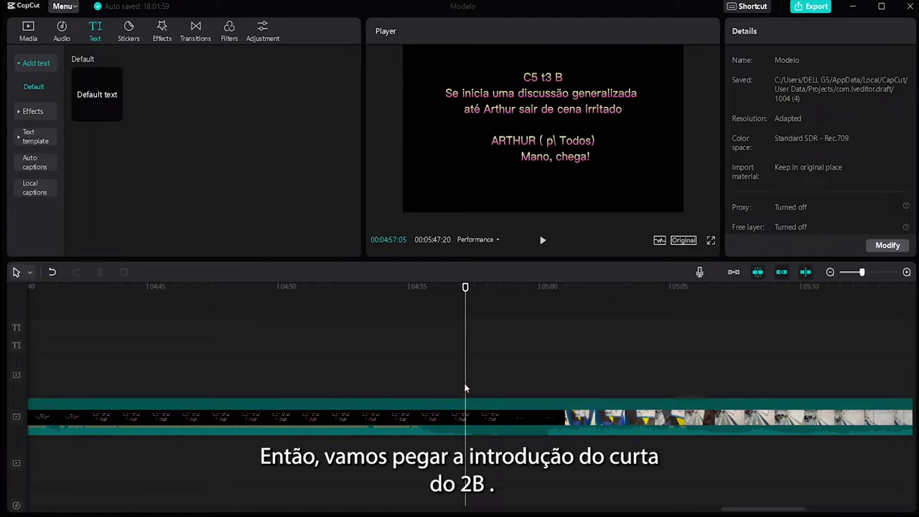
{"action": "left_click", "coordinate": [462, 288]}
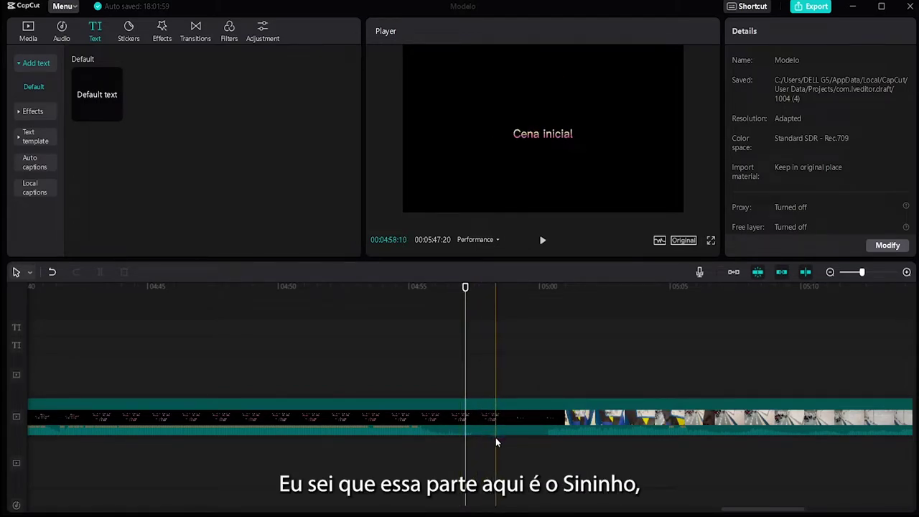
{"action": "left_click", "coordinate": [806, 271]}
{"action": "left_click", "coordinate": [497, 314]}
{"action": "key", "text": "space"}
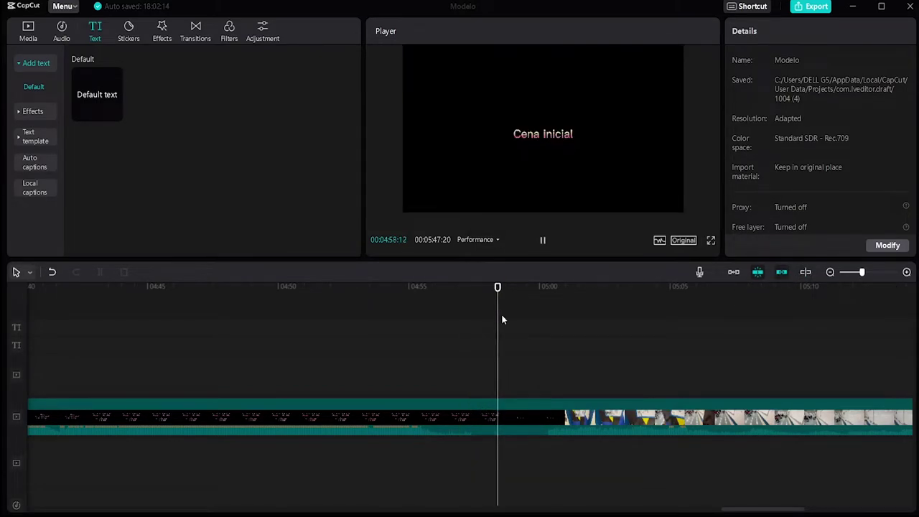
{"action": "key", "text": "space"}
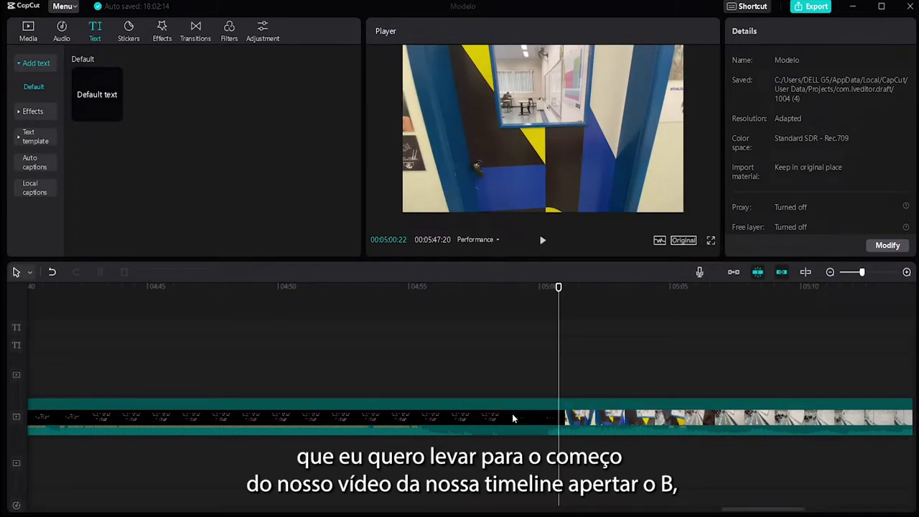
- Split the short film at 00:05:00:08 and move its final section ahead of the rest, right after the cinema intro
{"action": "left_click", "coordinate": [550, 421]}
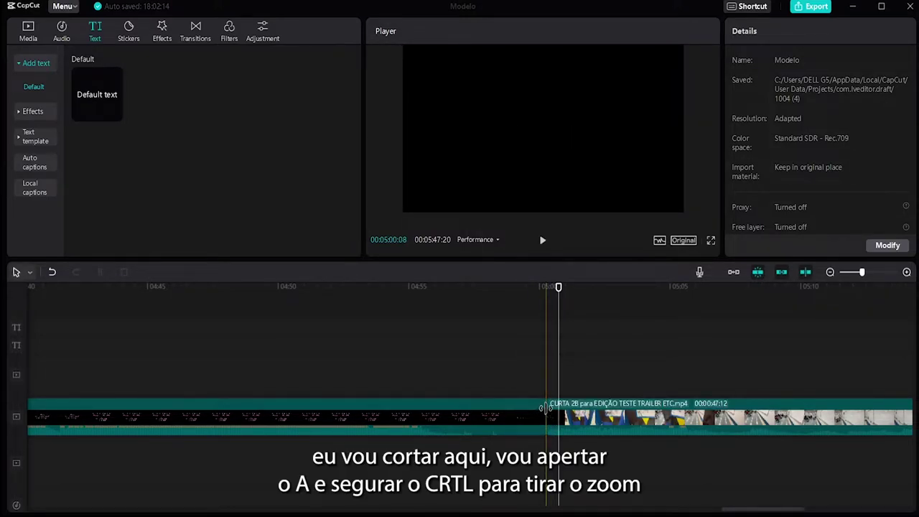
{"action": "key", "text": "a"}
{"action": "scroll", "coordinate": [544, 400], "scroll_direction": "down", "scroll_amount": 6, "text": "ctrl"}
{"action": "left_click_drag", "start_coordinate": [557, 423], "coordinate": [211, 374]}
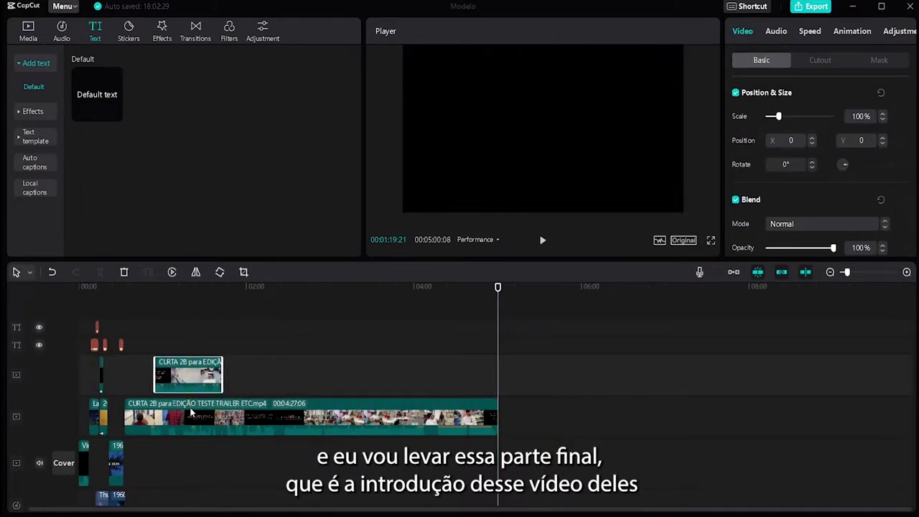
{"action": "left_click_drag", "start_coordinate": [192, 411], "coordinate": [324, 413]}
{"action": "left_click_drag", "start_coordinate": [188, 374], "coordinate": [164, 413]}
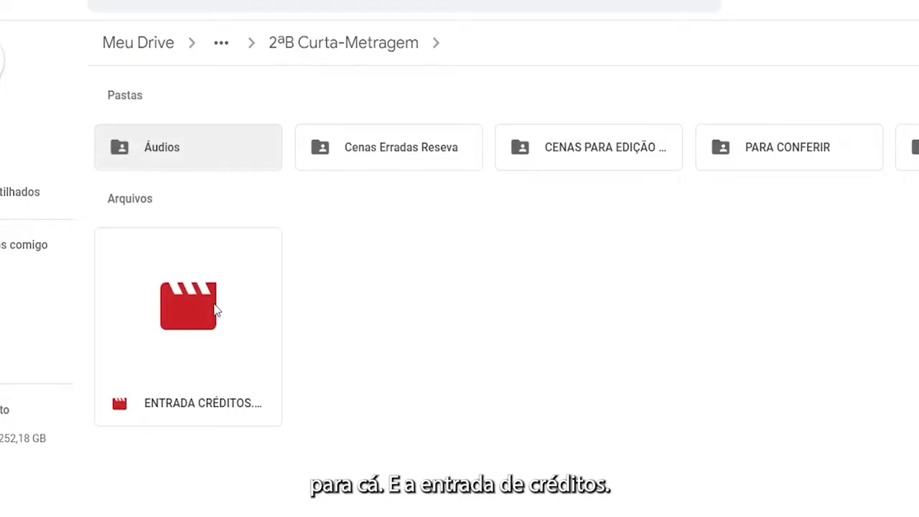
- Switch to the 2ªB Curta-Metragem folder in Google Drive and select the ENTRADA CRÉDITOS video
{"action": "left_click", "coordinate": [208, 360]}
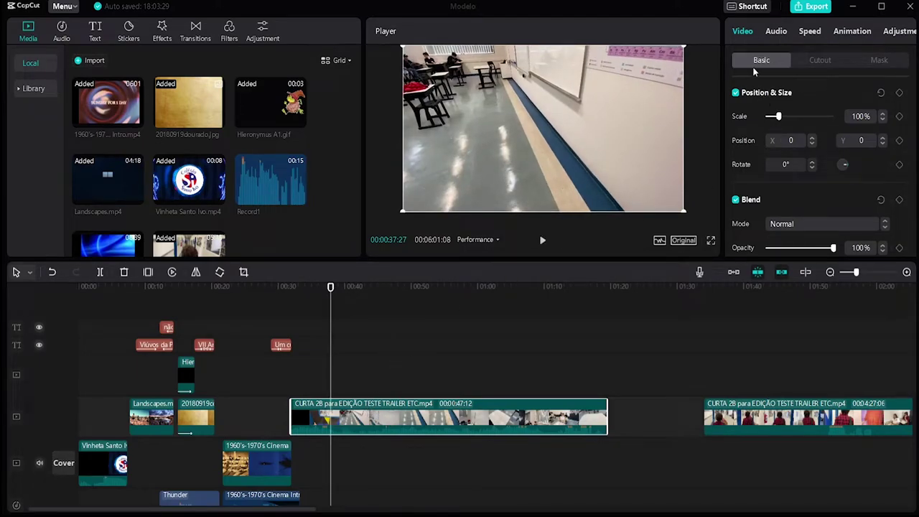
- Mute the relocated short-film introduction section by lowering its volume all the way to -∞ dB
{"action": "left_click", "coordinate": [776, 33]}
{"action": "left_click_drag", "start_coordinate": [806, 92], "coordinate": [757, 87]}
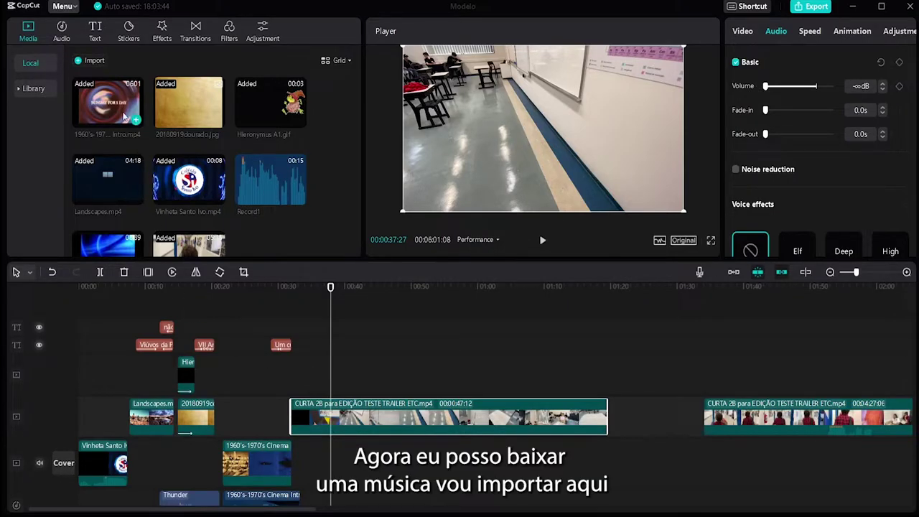
- Import In Rainbows 8-bit.mp3 and place it on the audio track at 00:00:37:27 beneath the short-film introduction
{"action": "left_click", "coordinate": [91, 67]}
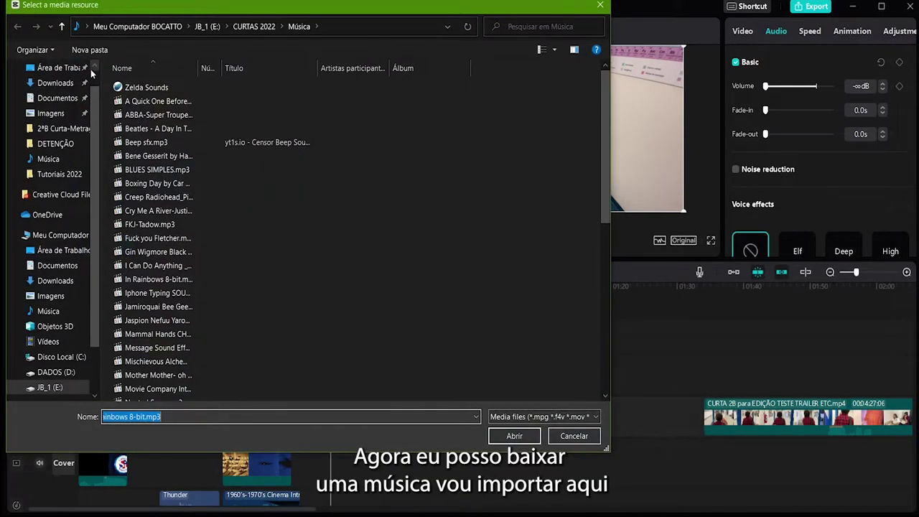
{"action": "double_click", "coordinate": [230, 165]}
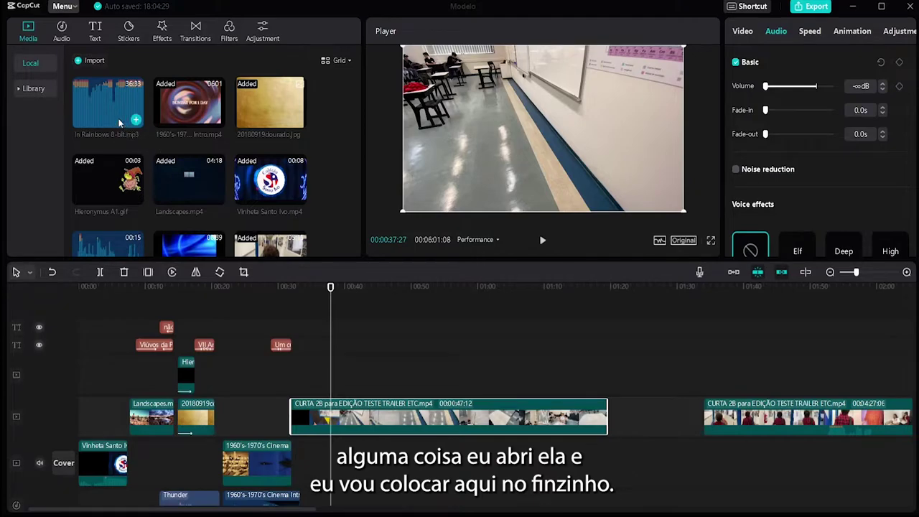
{"action": "left_click_drag", "start_coordinate": [119, 122], "coordinate": [326, 488]}
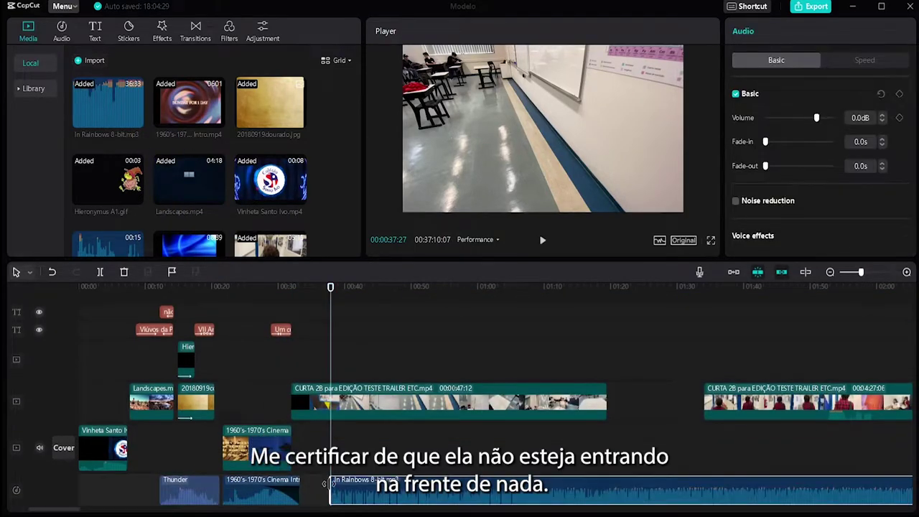
- Move the In Rainbows 8-bit music to start at about 00:00:29 and play the transition from the cinema intro
{"action": "scroll", "coordinate": [327, 467], "scroll_direction": "down", "scroll_amount": 5, "text": "ctrl"}
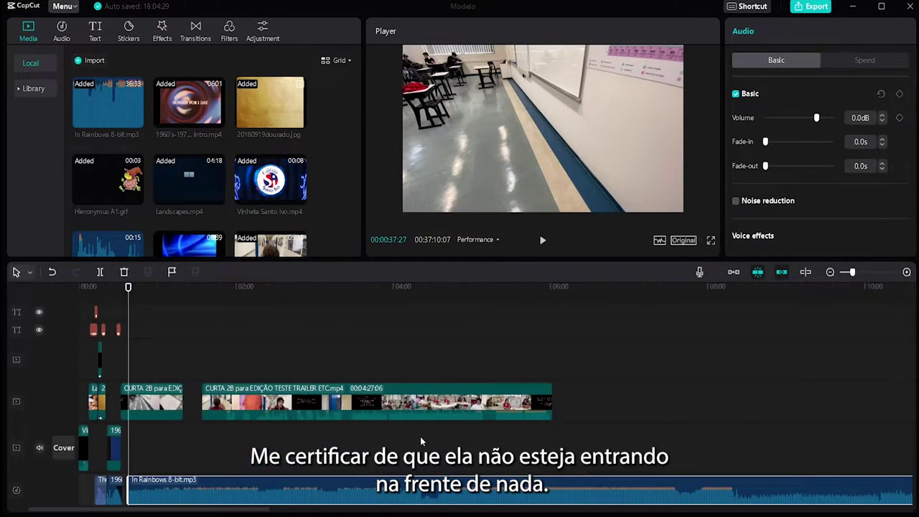
{"action": "scroll", "coordinate": [266, 454], "scroll_direction": "up", "scroll_amount": 4, "text": "ctrl"}
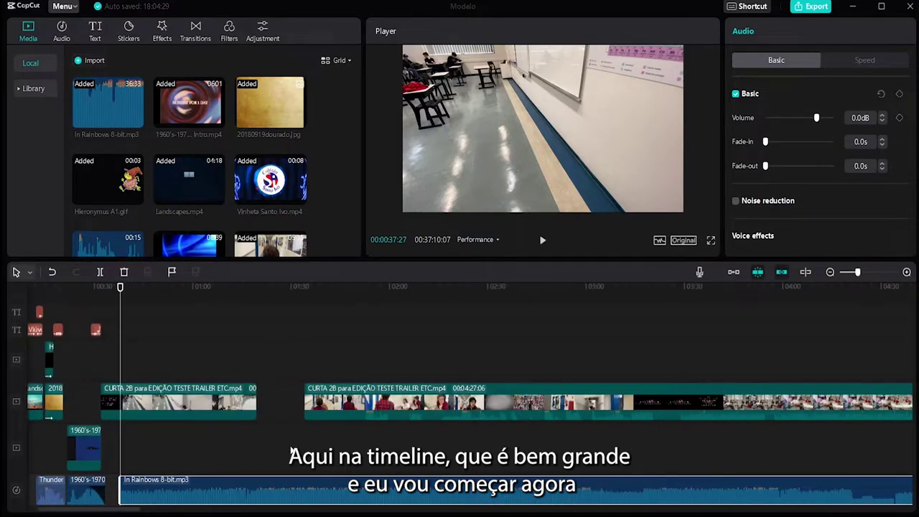
{"action": "scroll", "coordinate": [191, 425], "scroll_direction": "up", "scroll_amount": 2, "text": "ctrl"}
{"action": "scroll", "coordinate": [211, 452], "scroll_direction": "down", "scroll_amount": 1}
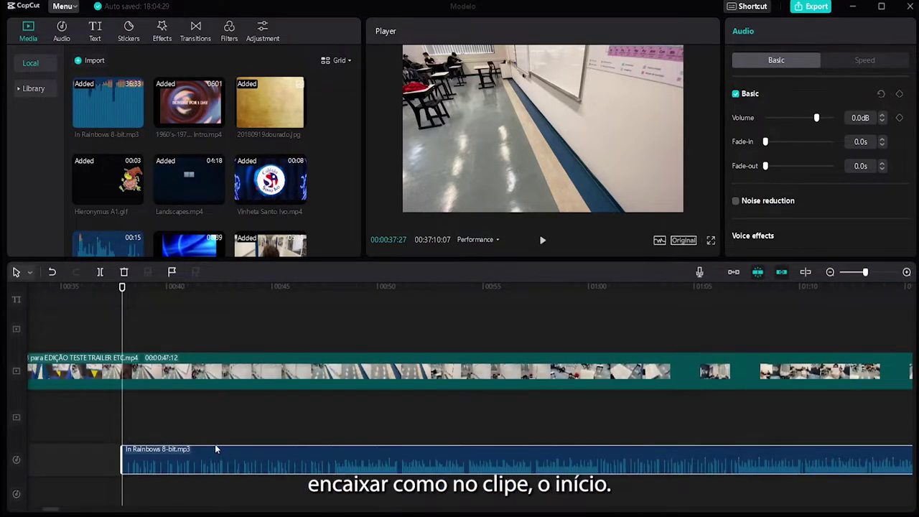
{"action": "left_click_drag", "start_coordinate": [217, 449], "coordinate": [227, 314]}
{"action": "key", "text": "space"}
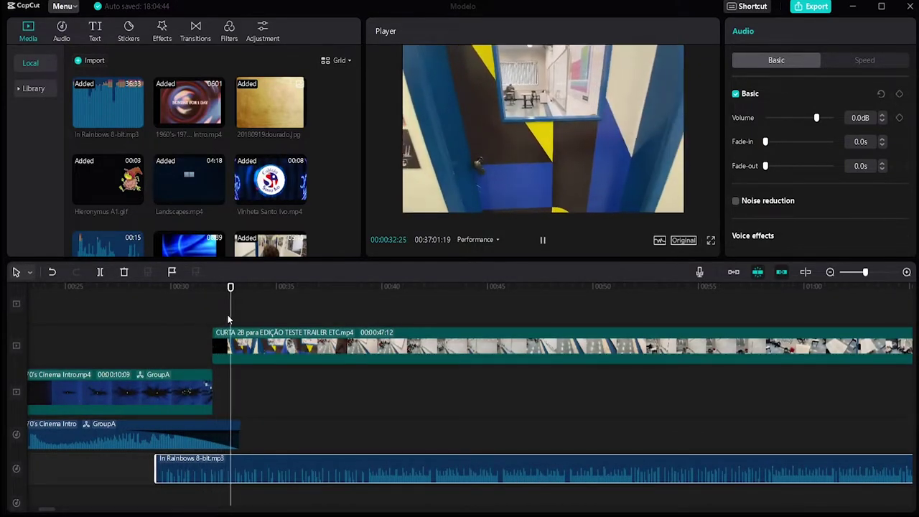
{"action": "key", "text": "space"}
- Move the music clip earlier to start at about 00:00:24 and set its fade-in to 9.8 s
{"action": "left_click_drag", "start_coordinate": [243, 471], "coordinate": [196, 472]}
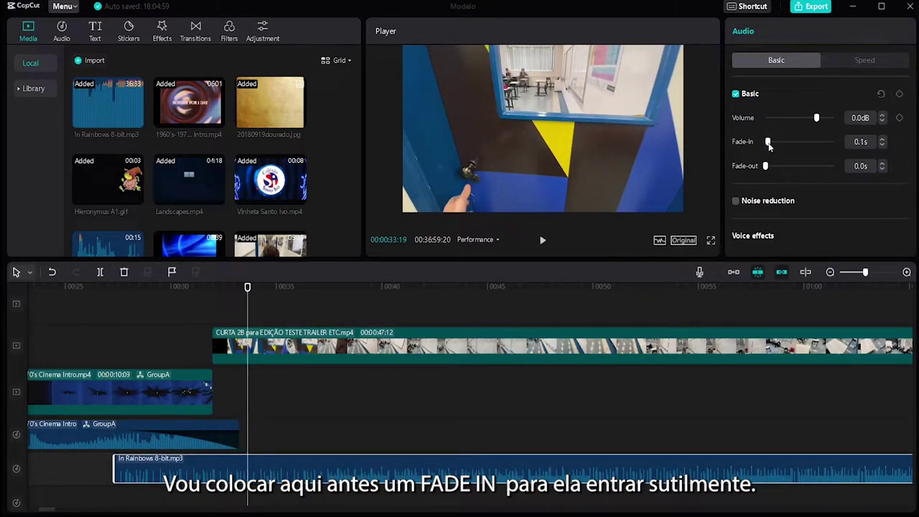
{"action": "left_click_drag", "start_coordinate": [443, 471], "coordinate": [382, 471]}
- Reposition the short-film introduction clip to start at about 00:00:34 so its image enters on the music's high flute note, and play the sync
{"action": "scroll", "coordinate": [372, 460], "scroll_direction": "left", "scroll_amount": 5}
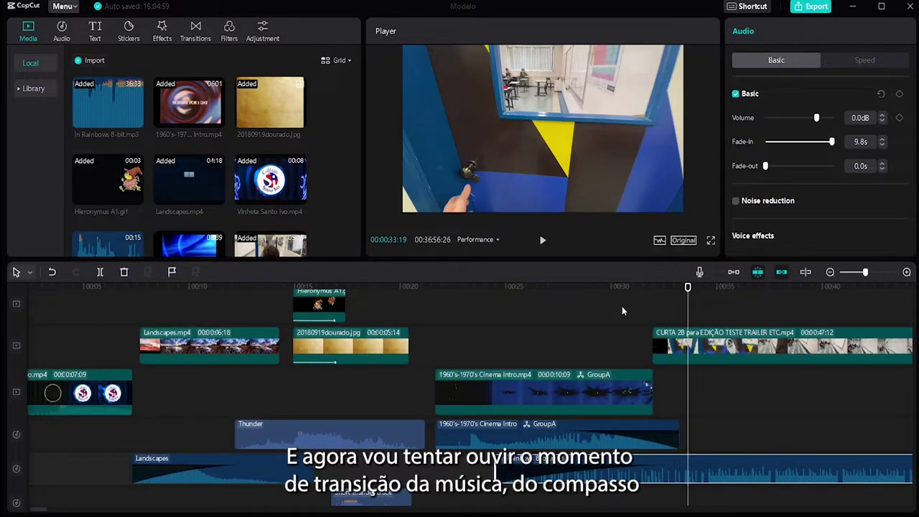
{"action": "scroll", "coordinate": [688, 470], "scroll_direction": "right", "scroll_amount": 5}
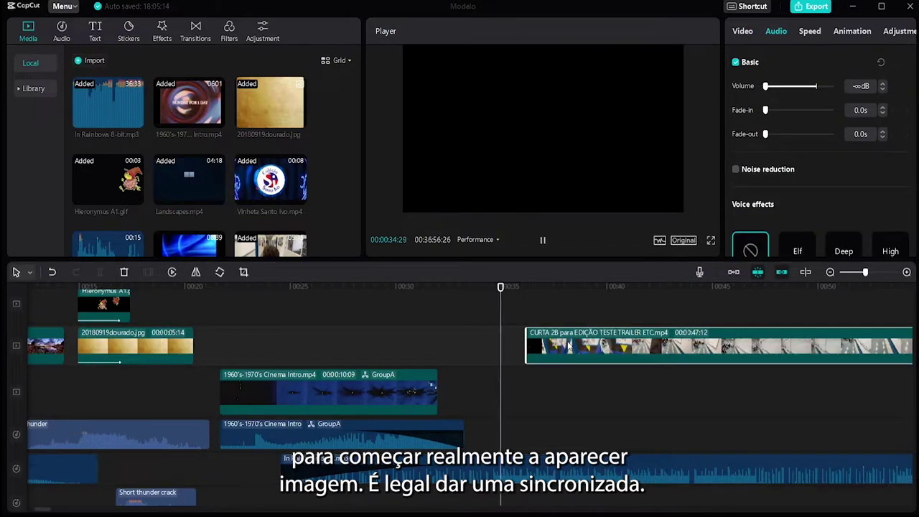
{"action": "key", "text": "space"}
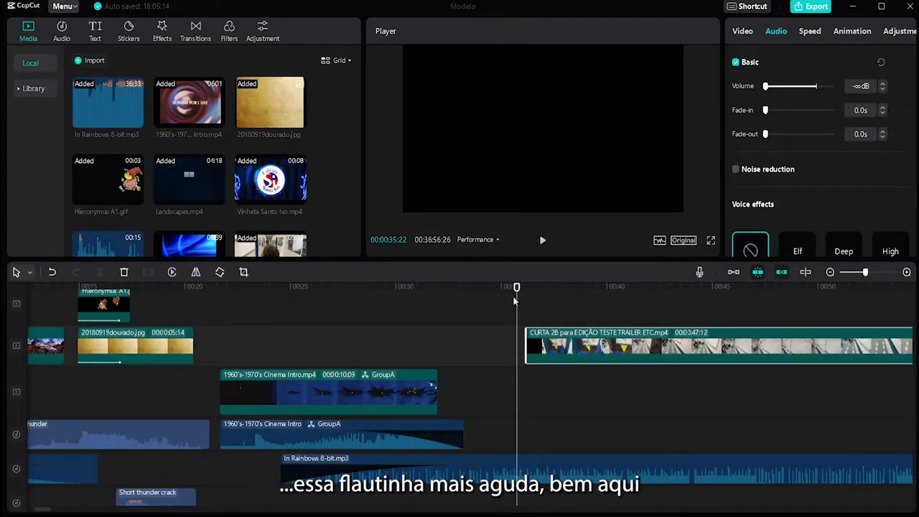
{"action": "left_click_drag", "start_coordinate": [515, 289], "coordinate": [279, 287]}
{"action": "key", "text": "space"}
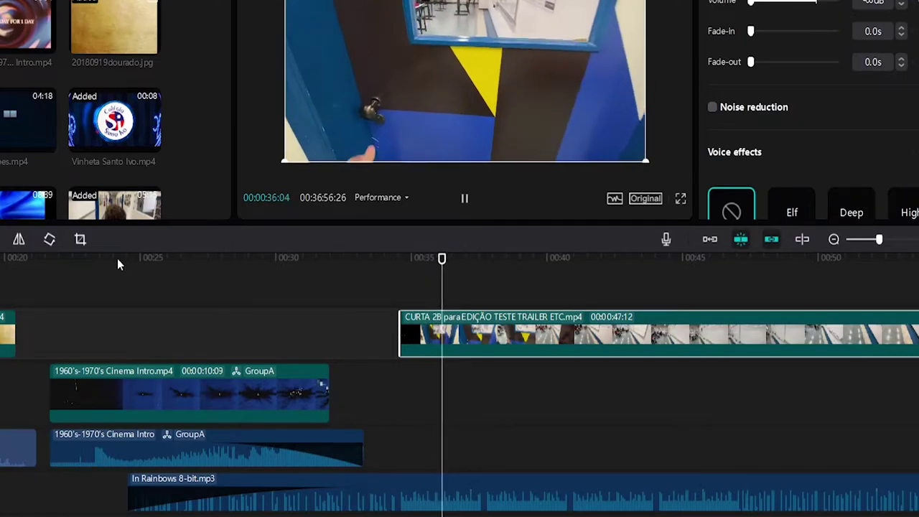
{"action": "key", "text": "space"}
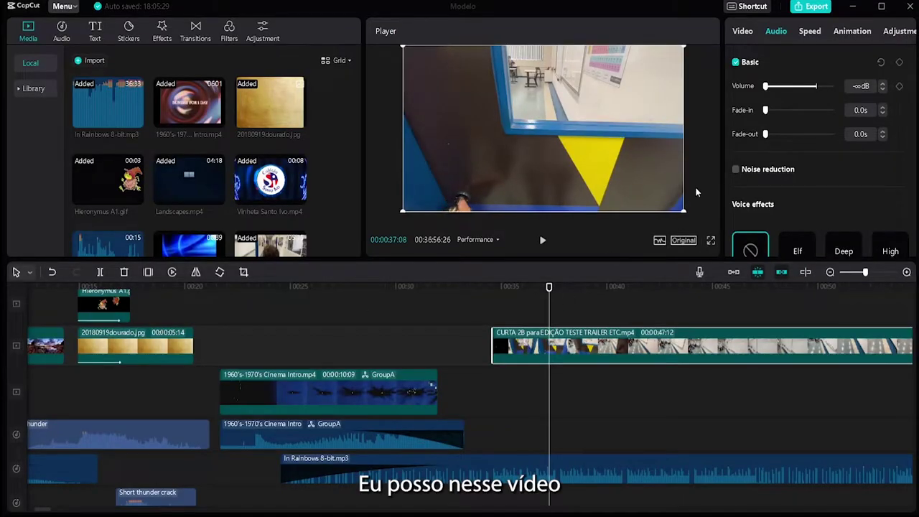
- Shorten the introduction clip by raising its normal playback speed to 1.6x, checking its start and end points on the timeline
{"action": "left_click", "coordinate": [810, 33]}
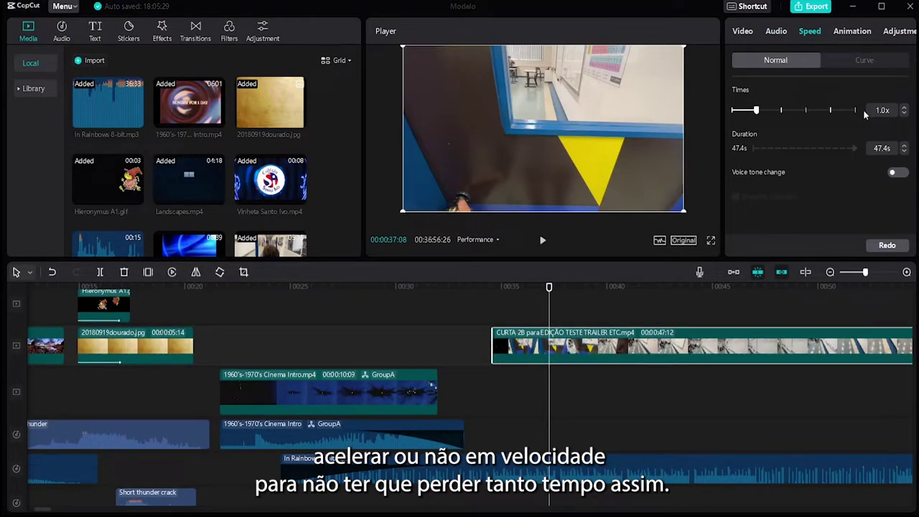
{"action": "left_click", "coordinate": [903, 108]}
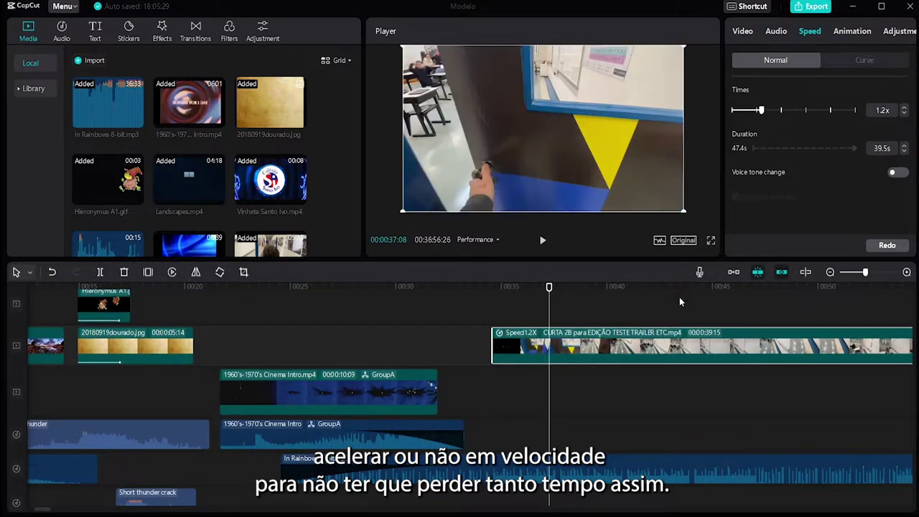
{"action": "scroll", "coordinate": [684, 296], "scroll_direction": "down", "scroll_amount": 5}
{"action": "left_click", "coordinate": [308, 286]}
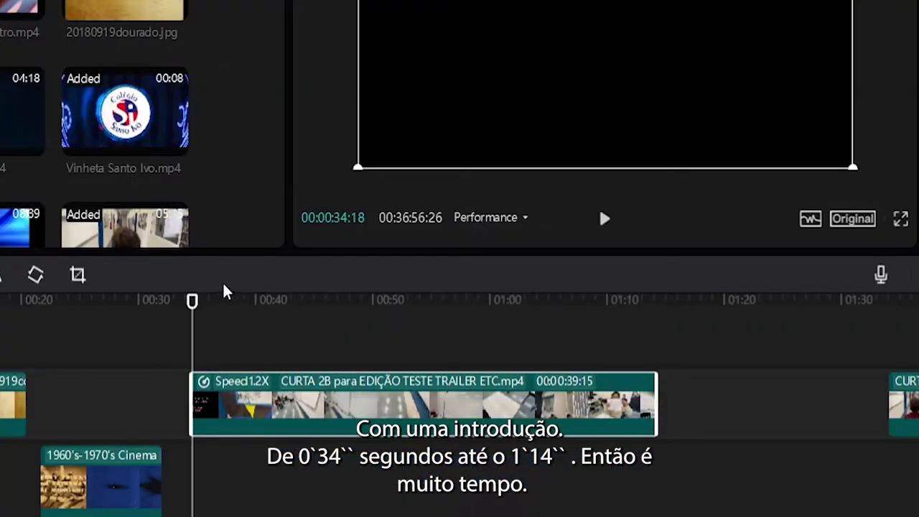
{"action": "key", "text": "Down"}
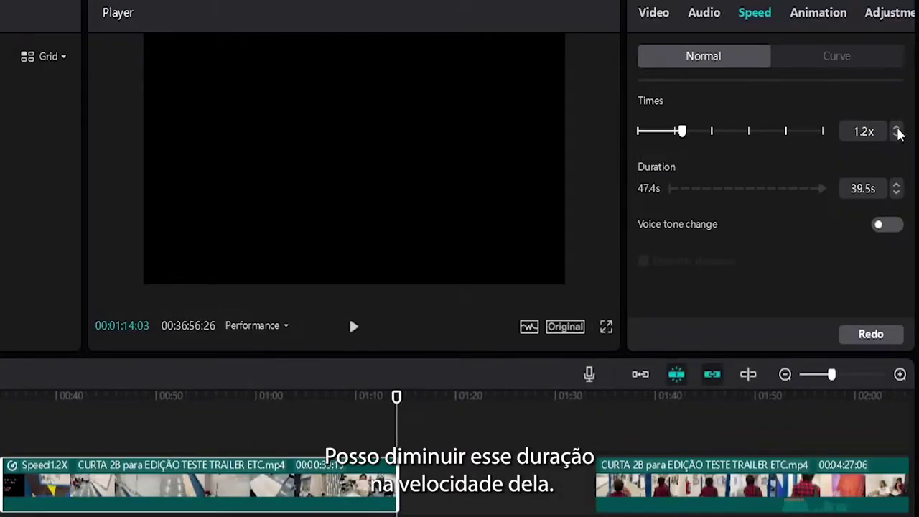
{"action": "left_click", "coordinate": [898, 130]}
{"action": "left_click", "coordinate": [898, 129]}
{"action": "left_click", "coordinate": [898, 129]}
{"action": "left_click", "coordinate": [898, 129]}
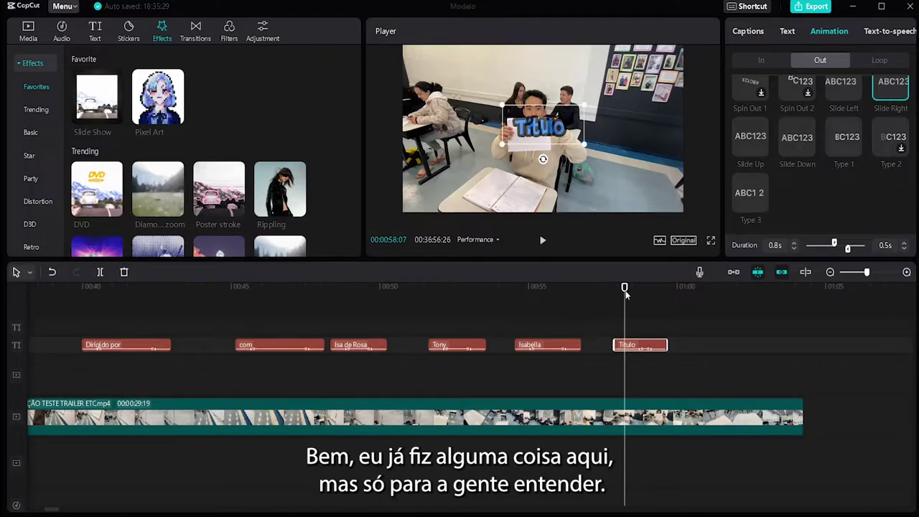
- Move the existing "Título" text aside to about 00:01:01 and add a default text at 00:00:58:03
{"action": "mouse_move", "coordinate": [632, 294]}
{"action": "left_mouse_down"}
{"action": "mouse_move", "coordinate": [648, 291]}
{"action": "mouse_move", "coordinate": [621, 289]}
{"action": "left_mouse_up"}
{"action": "left_click", "coordinate": [638, 346]}
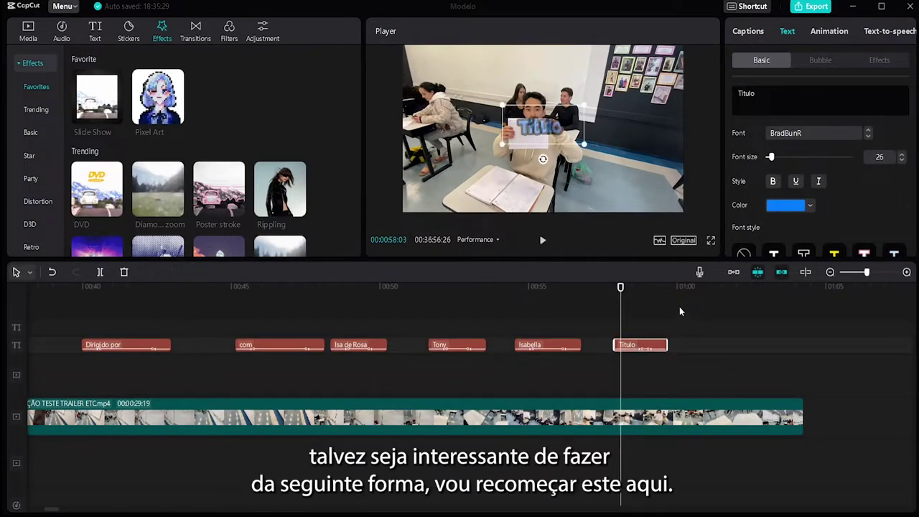
{"action": "left_click_drag", "start_coordinate": [629, 347], "coordinate": [724, 347]}
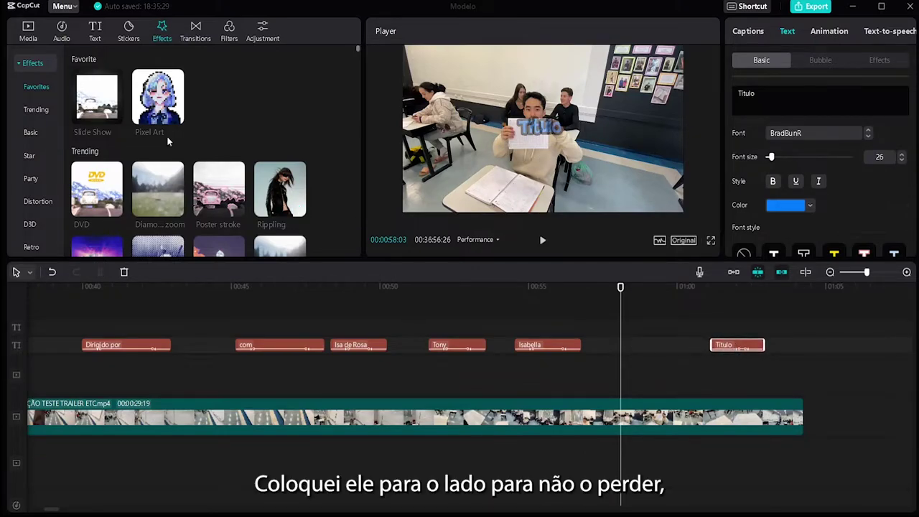
{"action": "left_click", "coordinate": [97, 32]}
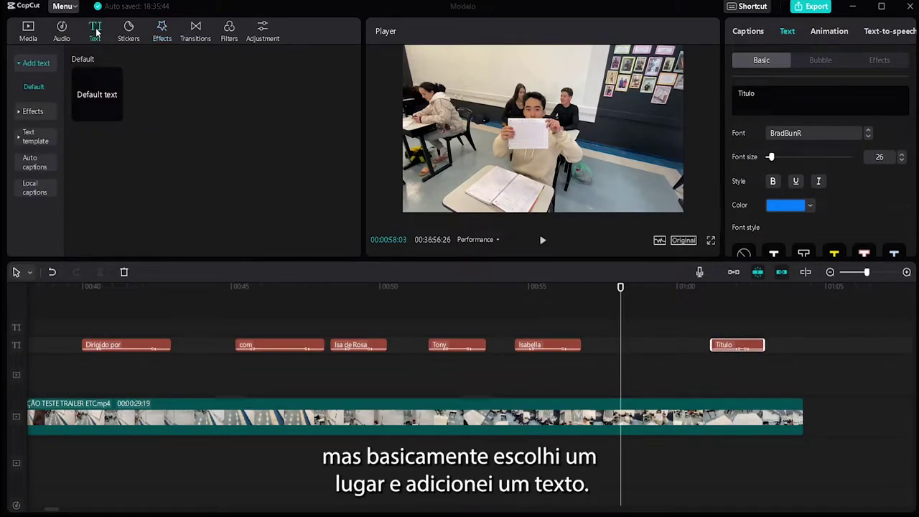
{"action": "left_click", "coordinate": [115, 114]}
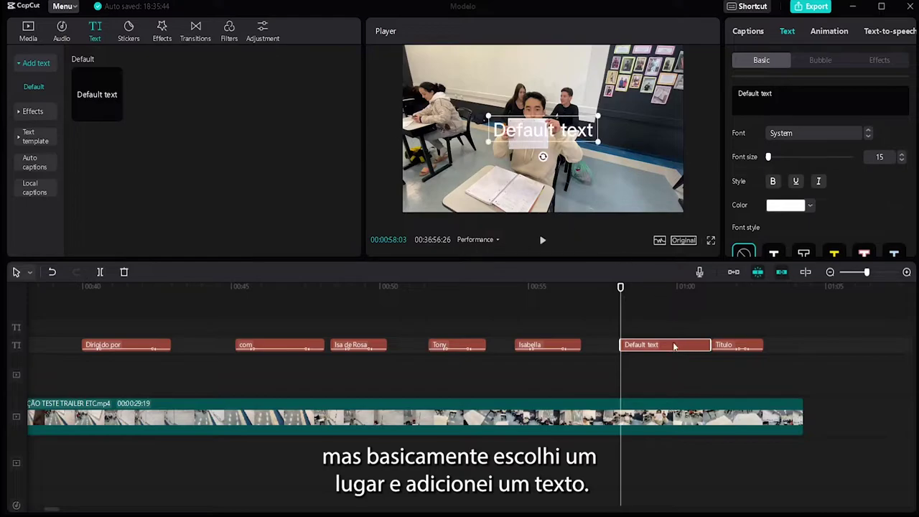
- Align the start of the new default text with the frame near 00:00:57:18 where the student raises the sheet of paper
{"action": "left_click", "coordinate": [595, 286]}
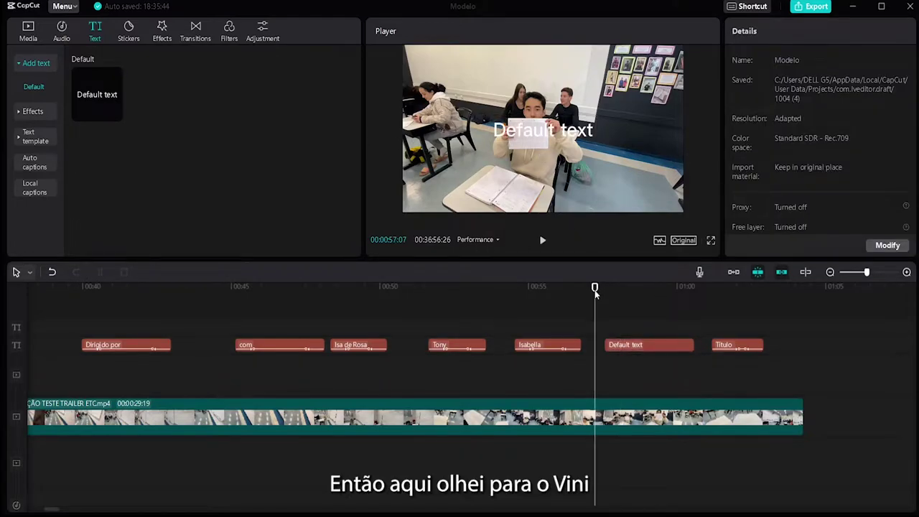
{"action": "key", "text": "Right"}
{"action": "key", "text": "Right"}
{"action": "key", "text": "Right"}
{"action": "key", "text": "Right"}
{"action": "key", "text": "Right"}
{"action": "key", "text": "Right"}
{"action": "key", "text": "Right"}
{"action": "key", "text": "Right"}
{"action": "key", "text": "Right"}
{"action": "key", "text": "Right"}
{"action": "key", "text": "Right"}
{"action": "key", "text": "Right"}
{"action": "key", "text": "Right"}
{"action": "key", "text": "Right"}
{"action": "key", "text": "Right"}
{"action": "key", "text": "Right"}
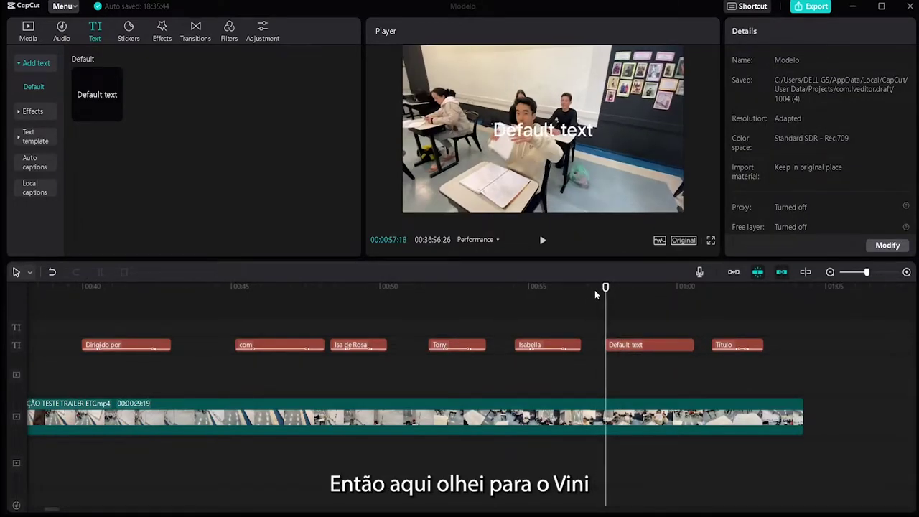
{"action": "left_click", "coordinate": [609, 346]}
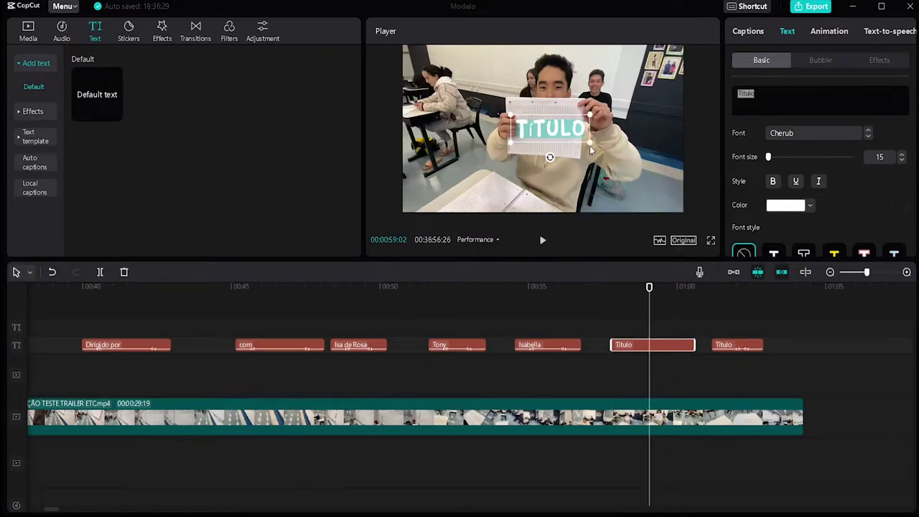
- Centre the new "Título" text on the held-up sheet and colour it blue, opening its animation options
{"action": "mouse_move", "coordinate": [558, 128]}
{"action": "left_mouse_down"}
{"action": "mouse_move", "coordinate": [460, 128]}
{"action": "mouse_move", "coordinate": [564, 129]}
{"action": "left_mouse_up"}
{"action": "left_click", "coordinate": [795, 205]}
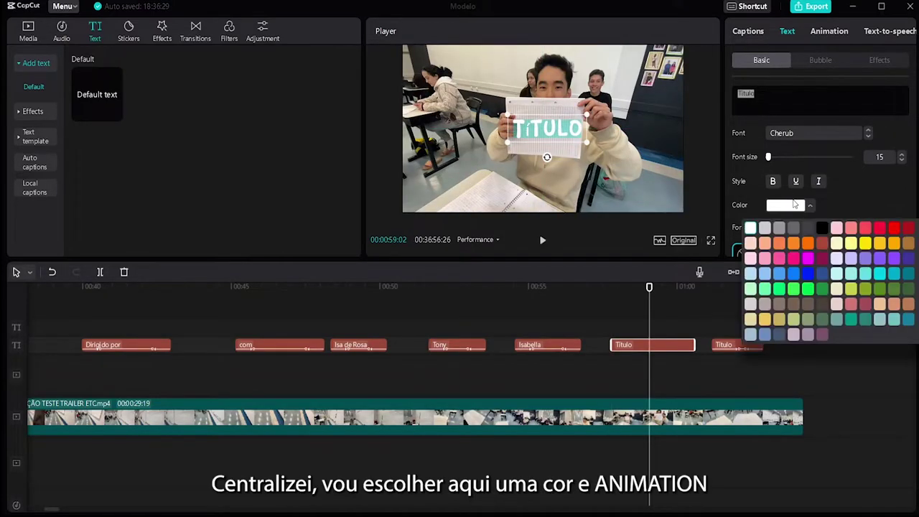
{"action": "left_click", "coordinate": [808, 271]}
{"action": "left_click", "coordinate": [834, 36]}
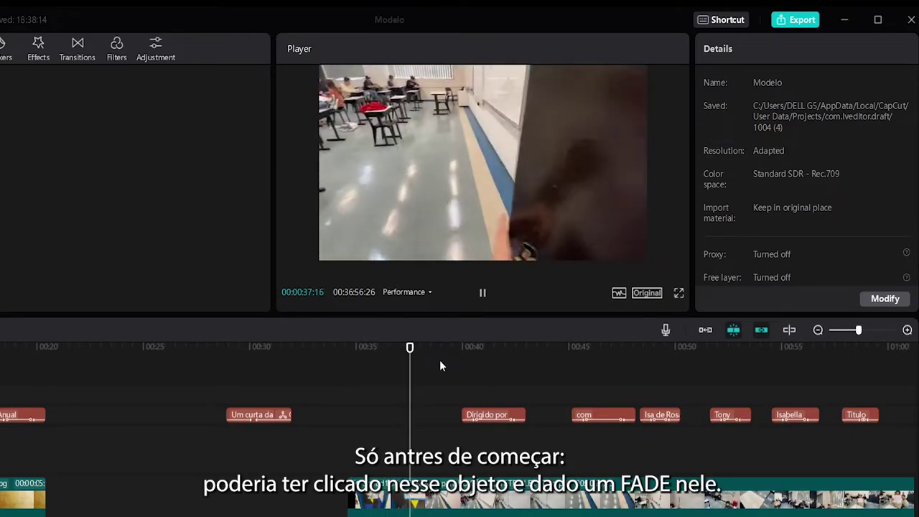
- Stop the preview and apply an In animation to the 1.6x introduction clip
{"action": "key", "text": "space"}
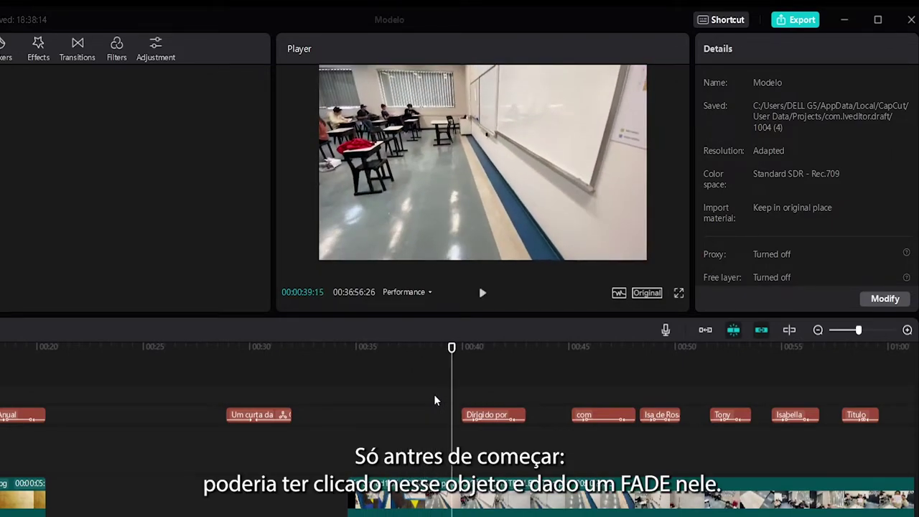
{"action": "left_click", "coordinate": [420, 494]}
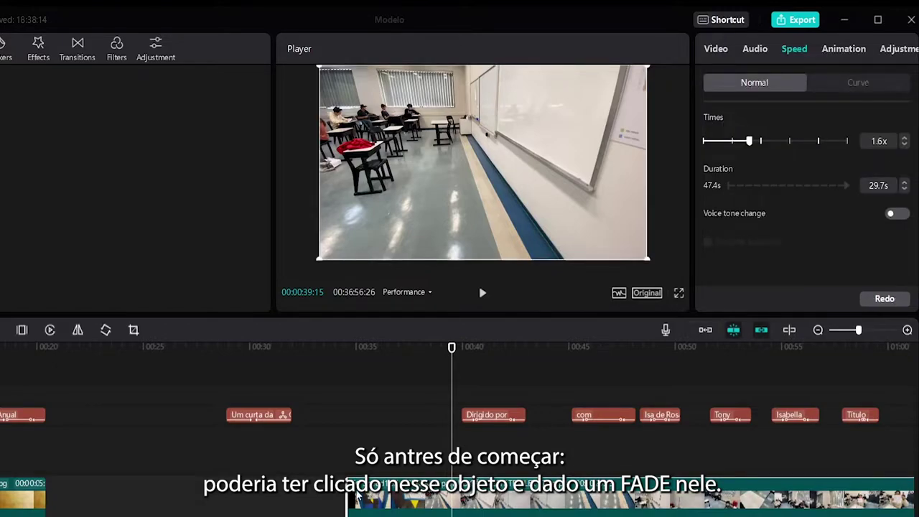
{"action": "left_click", "coordinate": [837, 49]}
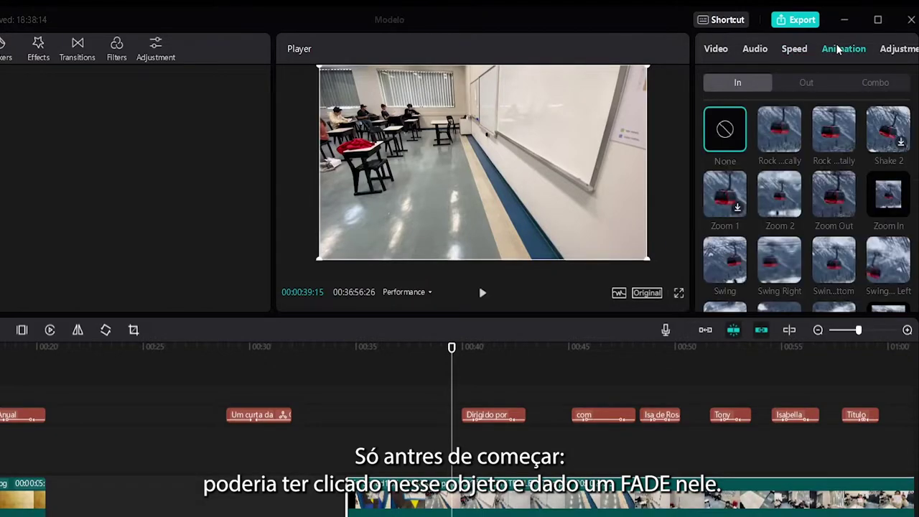
{"action": "left_click", "coordinate": [785, 144]}
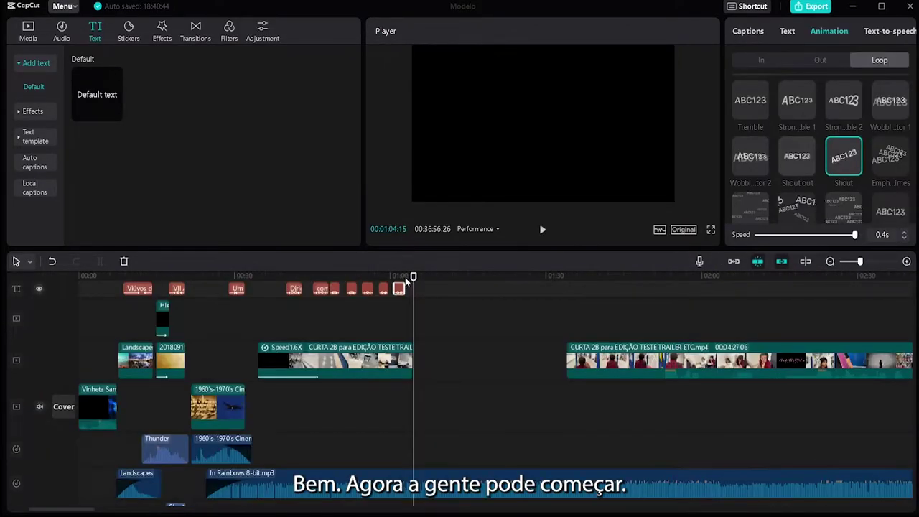
- Split the In Rainbows 8-bit music at the end of the introduction clip, about 00:01:04, and delete the remainder
{"action": "left_click", "coordinate": [403, 321]}
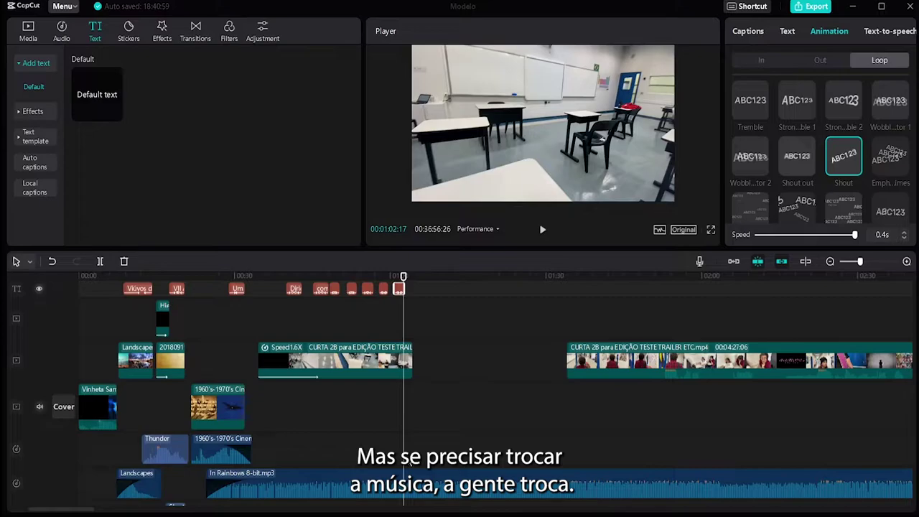
{"action": "left_click", "coordinate": [417, 480]}
{"action": "key", "text": "b"}
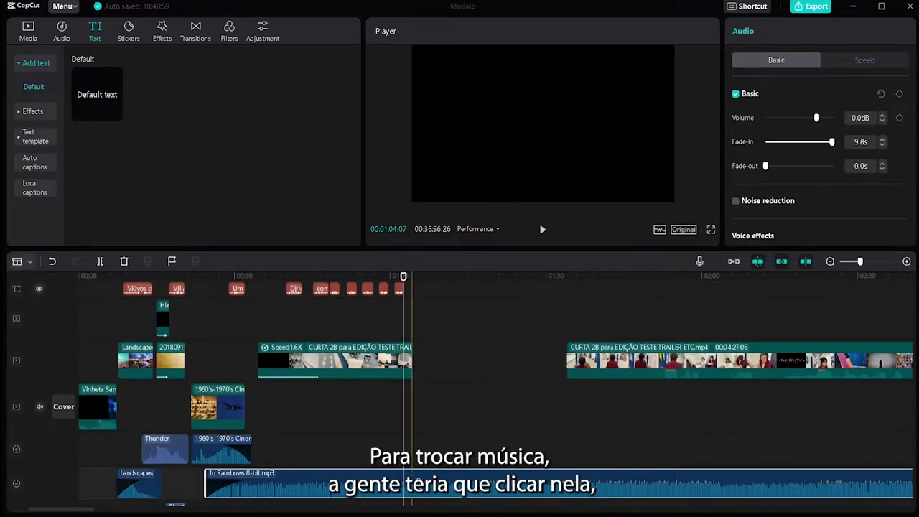
{"action": "left_click", "coordinate": [412, 480]}
{"action": "key", "text": "a"}
{"action": "key", "text": "Delete"}
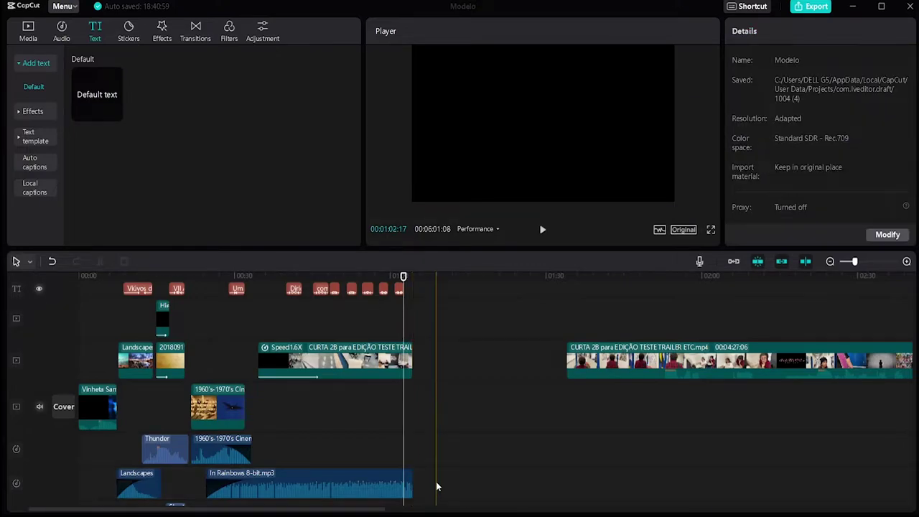
- Select the trimmed In Rainbows 8-bit music and play its ending from about 00:01:01
{"action": "left_click", "coordinate": [397, 489]}
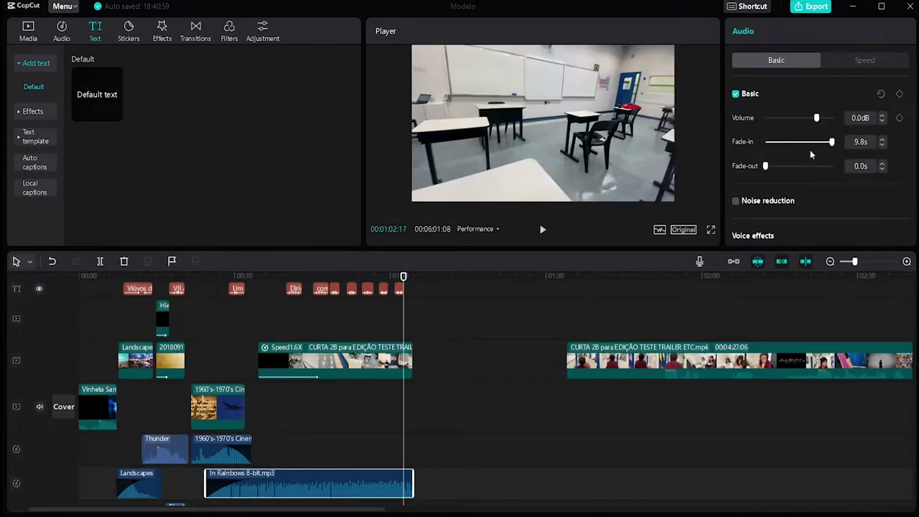
{"action": "left_click", "coordinate": [394, 274]}
{"action": "key", "text": "space"}
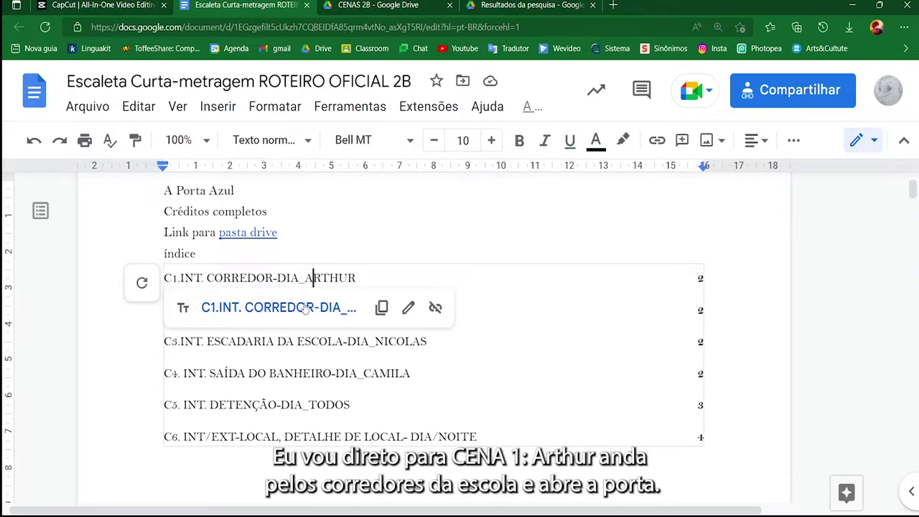
- Consult scene C1 in the Google Docs script, and return to CapCut to find the C1 t3 scene card at 00:01:46:20
{"action": "left_click", "coordinate": [304, 307]}
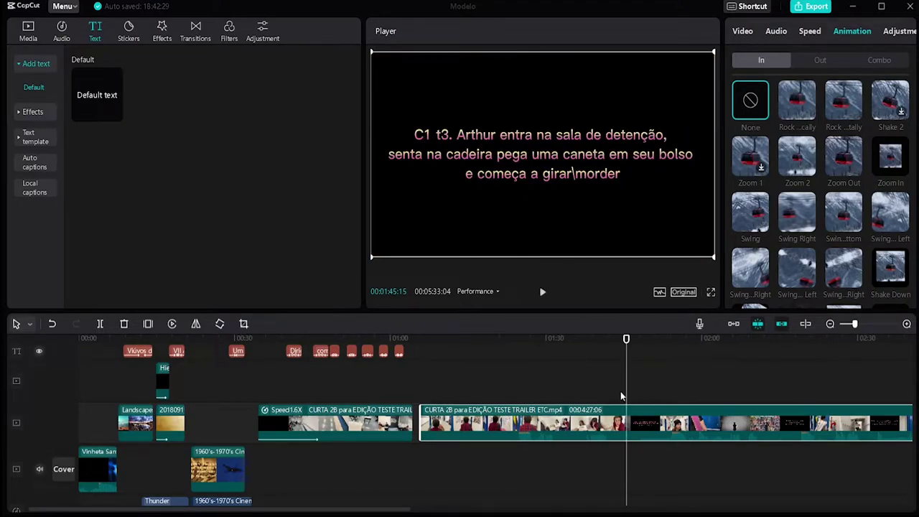
{"action": "mouse_move", "coordinate": [628, 342]}
{"action": "left_mouse_down"}
{"action": "mouse_move", "coordinate": [610, 342]}
{"action": "mouse_move", "coordinate": [633, 342]}
{"action": "left_mouse_up"}
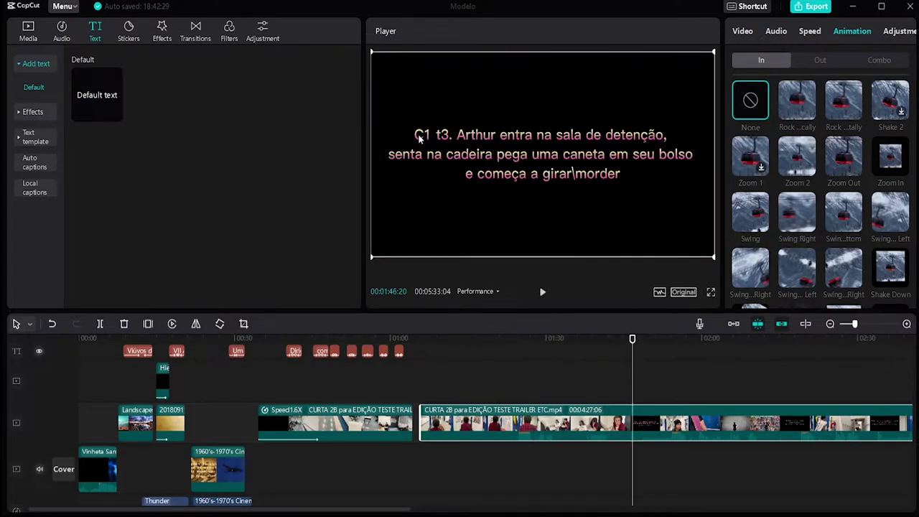
- Import C1 T3.MOV into the project media from the "Cenas p Editar" folder inside CURTAS 2022 > 2B
{"action": "key", "text": "ctrl+i"}
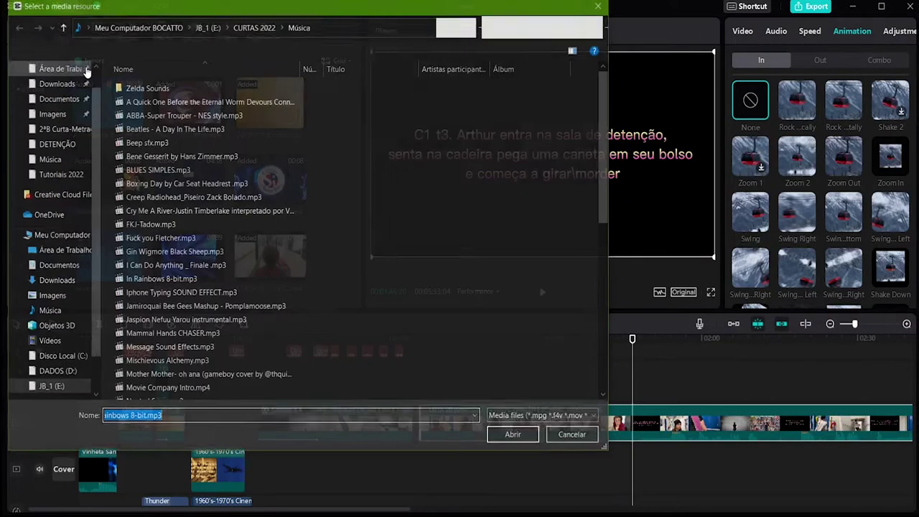
{"action": "key", "text": "alt+Up"}
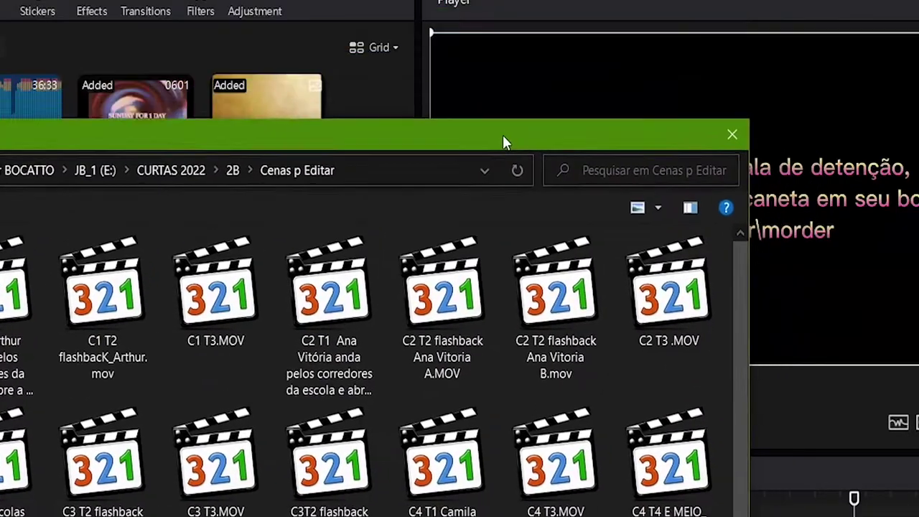
{"action": "left_click_drag", "start_coordinate": [503, 139], "coordinate": [497, 220]}
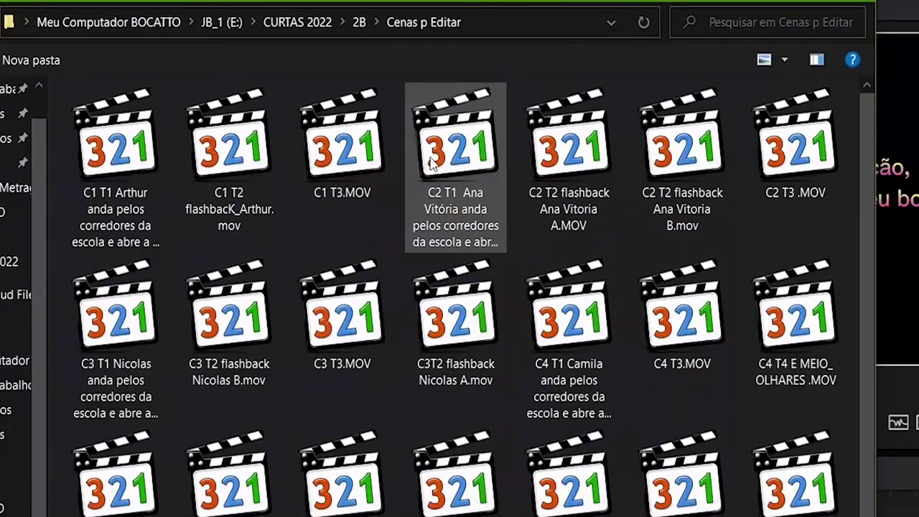
{"action": "left_click", "coordinate": [229, 174]}
{"action": "left_click", "coordinate": [343, 175]}
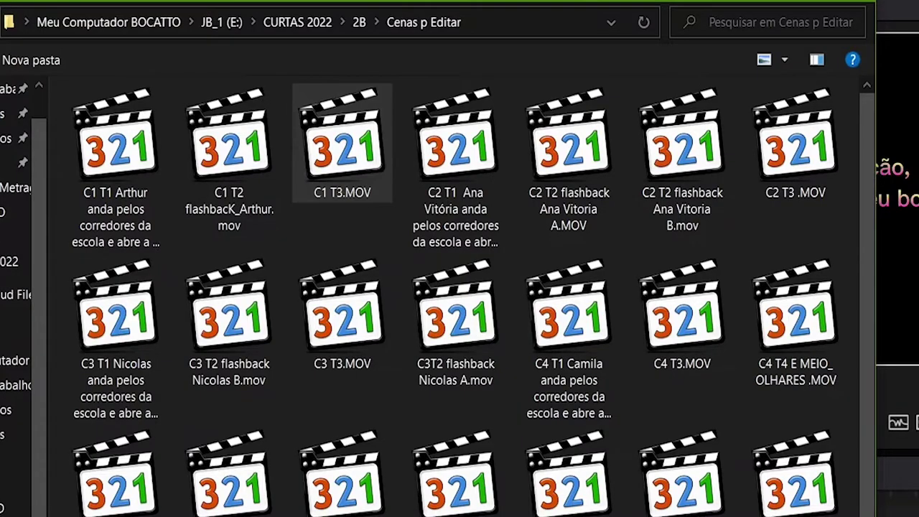
{"action": "key", "text": "Return"}
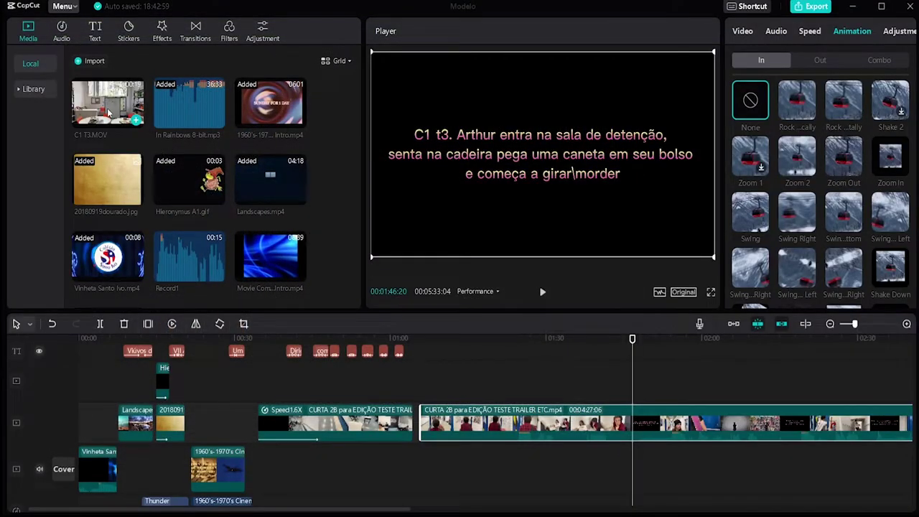
- Place C1 T3.MOV on the track above the C1 t3 scene card and trim off its beginning up to about 00:01:53
{"action": "left_click_drag", "start_coordinate": [108, 112], "coordinate": [675, 377]}
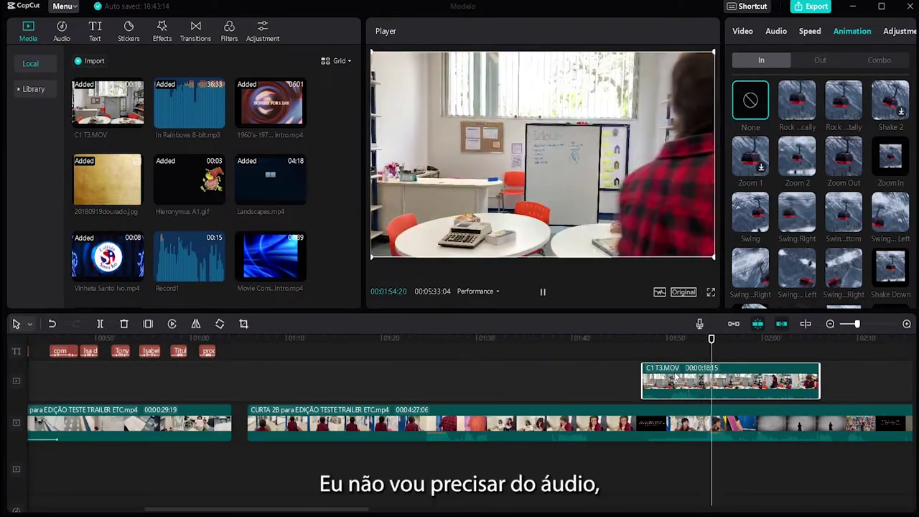
{"action": "key", "text": "space"}
{"action": "key", "text": "q"}
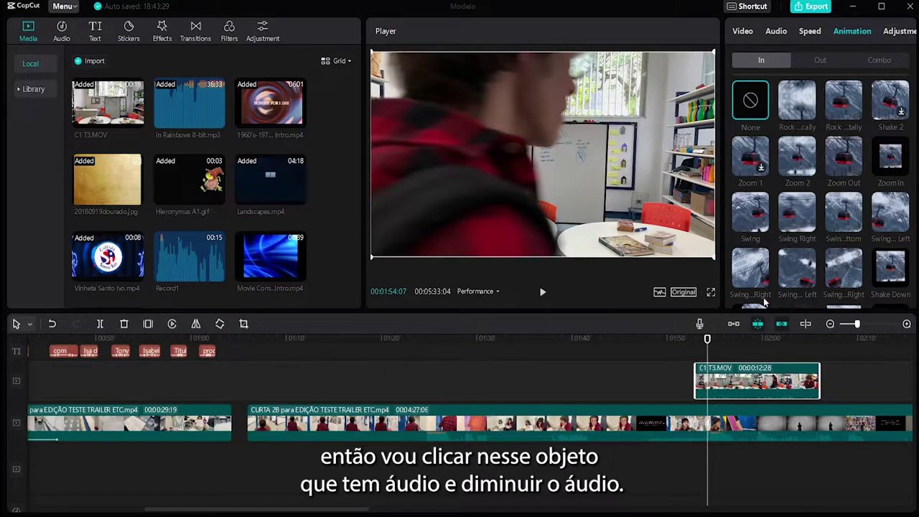
- Mute the audio of C1 T3.MOV by lowering its volume to -∞ dB
{"action": "left_click", "coordinate": [775, 32]}
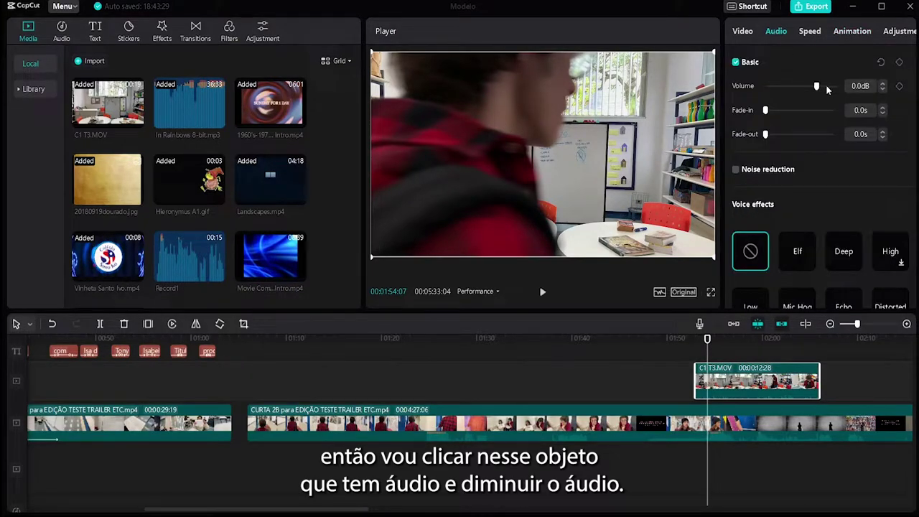
{"action": "left_click", "coordinate": [759, 353]}
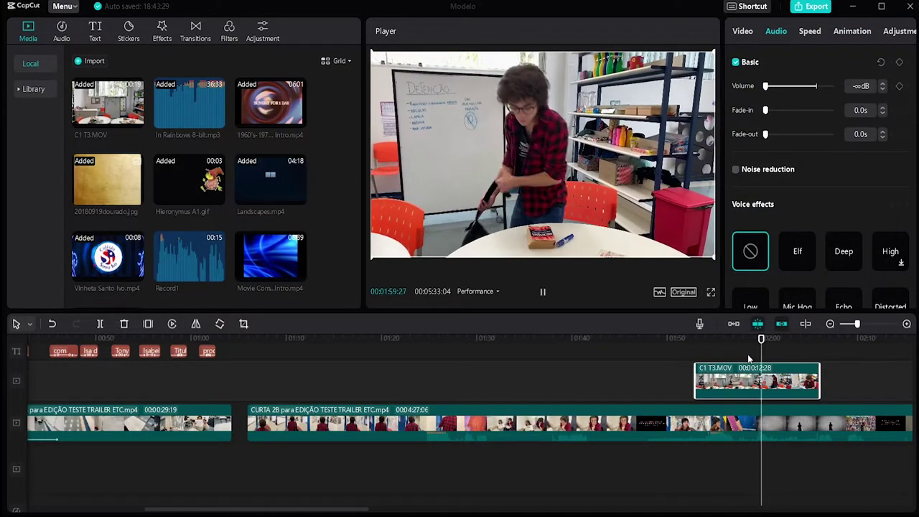
- Temporarily disable the main CURTA 2B clip, play C1 T3.MOV from 00:01:53:00, and re-enable the main clip
{"action": "left_click", "coordinate": [703, 429]}
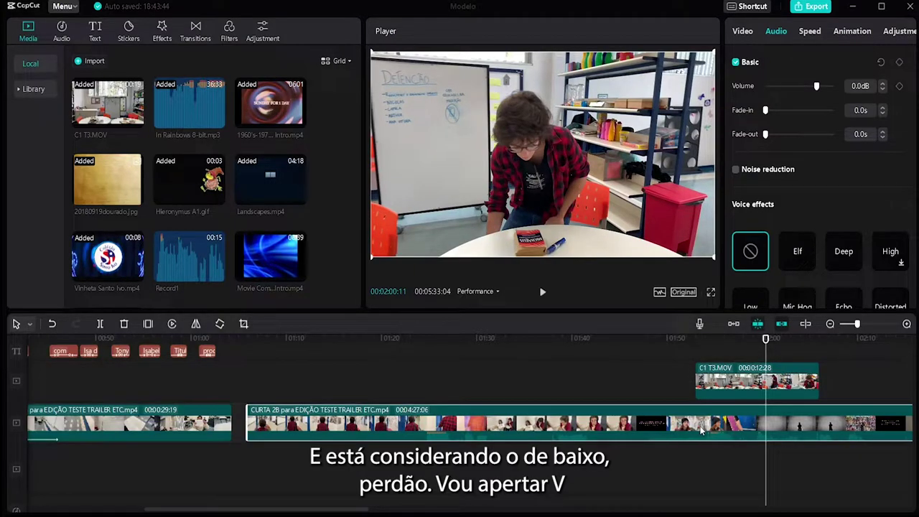
{"action": "key", "text": "v"}
{"action": "left_click", "coordinate": [696, 343]}
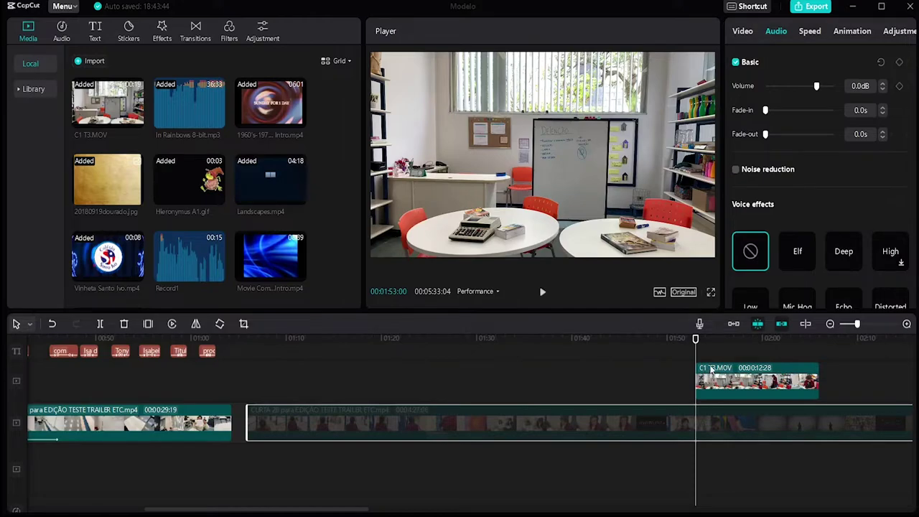
{"action": "key", "text": "space"}
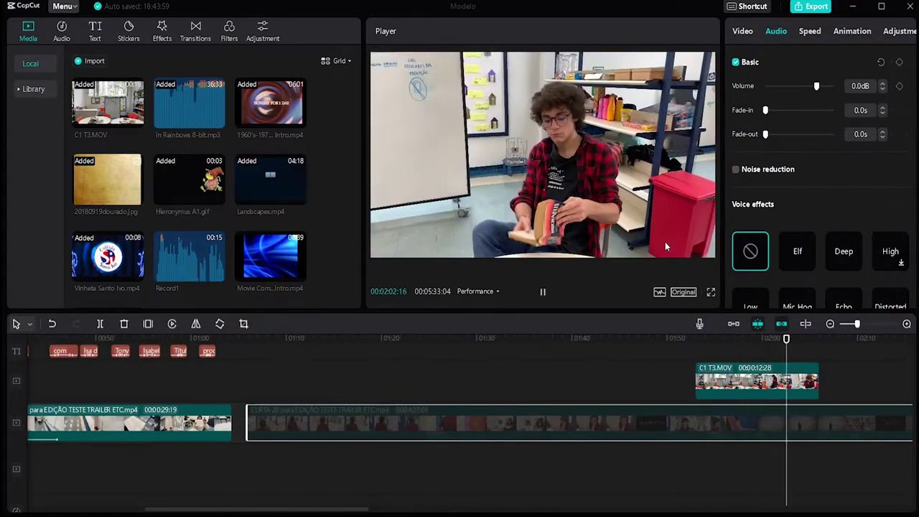
{"action": "key", "text": "space"}
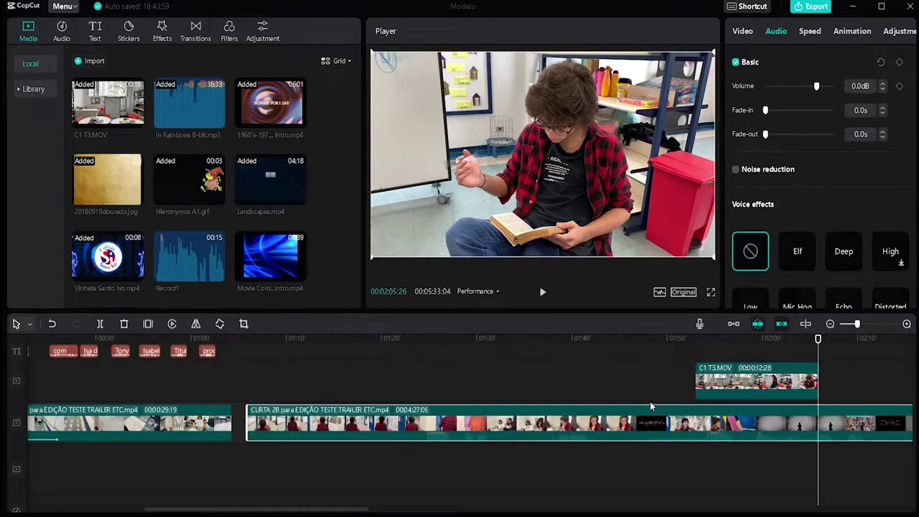
- Find the end of the scene before the C1 t3 card and move C1 T3.MOV to start there, at 00:01:44:19
{"action": "left_click", "coordinate": [644, 339]}
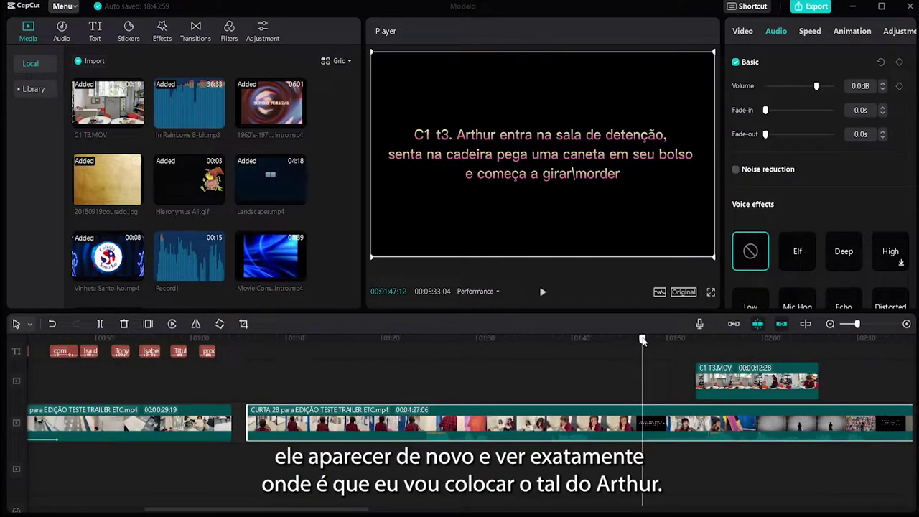
{"action": "key", "text": "Left"}
{"action": "key", "text": "Left"}
{"action": "key", "text": "Left"}
{"action": "key", "text": "Left"}
{"action": "key", "text": "Left"}
{"action": "key", "text": "Left"}
{"action": "key", "text": "Left"}
{"action": "key", "text": "Left"}
{"action": "key", "text": "Left"}
{"action": "key", "text": "Left"}
{"action": "key", "text": "Left"}
{"action": "key", "text": "Left"}
{"action": "key", "text": "Left"}
{"action": "key", "text": "Left"}
{"action": "key", "text": "Left"}
{"action": "key", "text": "Left"}
{"action": "key", "text": "Left"}
{"action": "key", "text": "Left"}
{"action": "key", "text": "Left"}
{"action": "key", "text": "Left"}
{"action": "key", "text": "Left"}
{"action": "key", "text": "Left"}
{"action": "key", "text": "Left"}
{"action": "key", "text": "Left"}
{"action": "key", "text": "Left"}
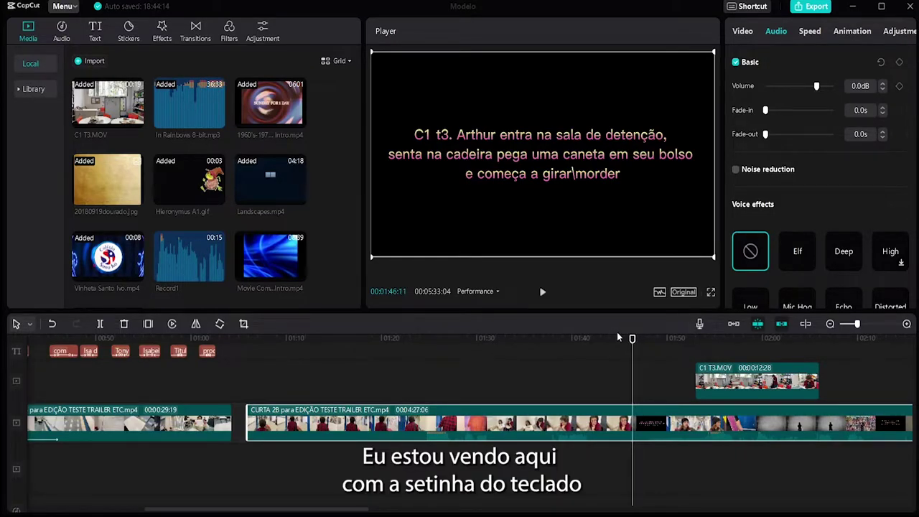
{"action": "key", "text": "Left"}
{"action": "key", "text": "Left"}
{"action": "key", "text": "Left"}
{"action": "key", "text": "Left"}
{"action": "key", "text": "Left"}
{"action": "key", "text": "Left"}
{"action": "key", "text": "Left"}
{"action": "key", "text": "Left"}
{"action": "key", "text": "Left"}
{"action": "key", "text": "Left"}
{"action": "key", "text": "Left"}
{"action": "key", "text": "Left"}
{"action": "key", "text": "Left"}
{"action": "key", "text": "Left"}
{"action": "key", "text": "Left"}
{"action": "key", "text": "Left"}
{"action": "key", "text": "Left"}
{"action": "key", "text": "Left"}
{"action": "key", "text": "Left"}
{"action": "key", "text": "Left"}
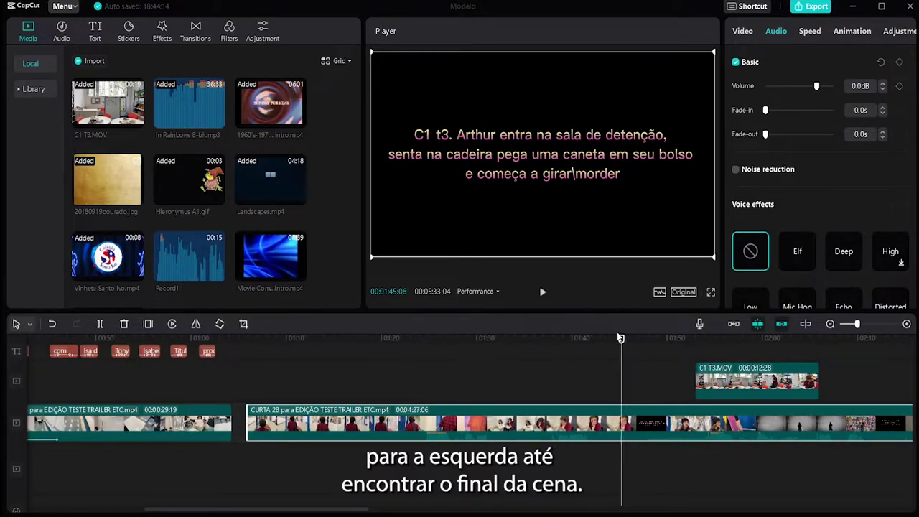
{"action": "left_click", "coordinate": [617, 338]}
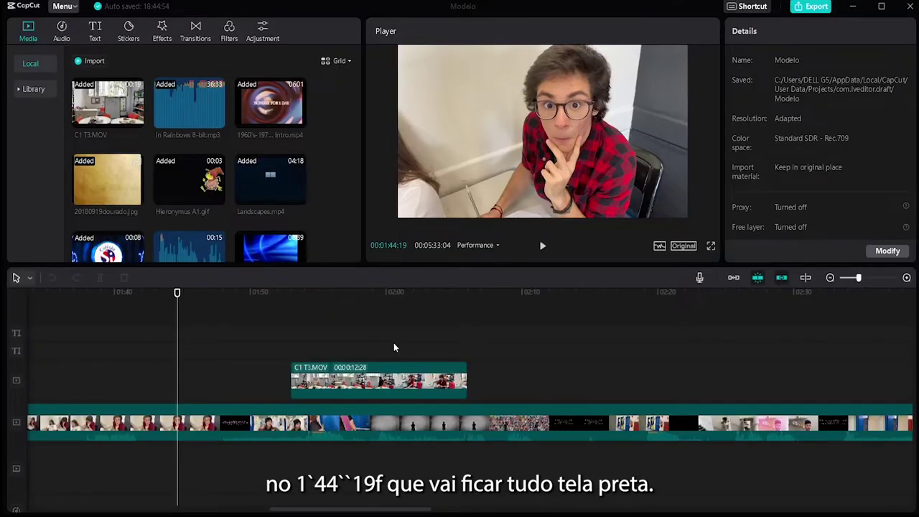
{"action": "left_click", "coordinate": [345, 371]}
{"action": "left_click_drag", "start_coordinate": [345, 372], "coordinate": [261, 370]}
- Disable C1 T3.MOV, split the main clip where the C1 t3 card ends at 00:01:48:00, and shift the remainder later
{"action": "key", "text": "v"}
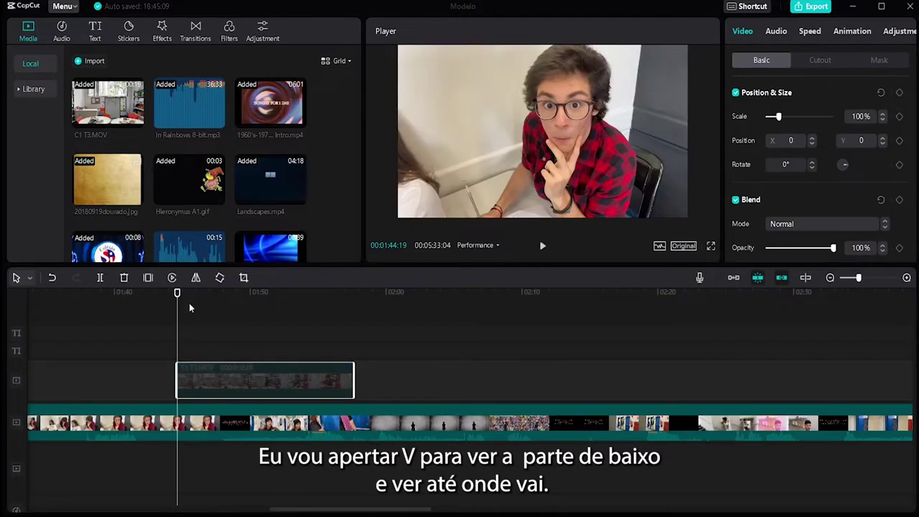
{"action": "left_click_drag", "start_coordinate": [179, 293], "coordinate": [224, 295]}
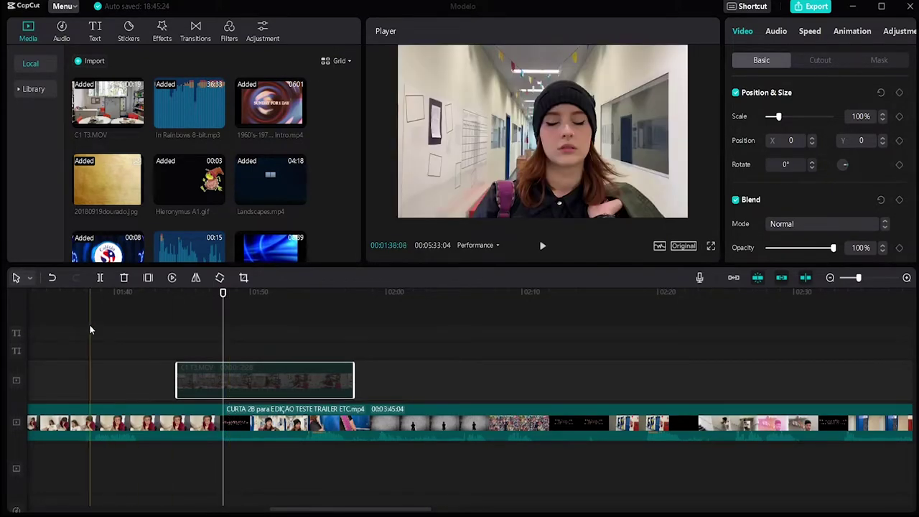
{"action": "left_click", "coordinate": [30, 278]}
{"action": "left_click_drag", "start_coordinate": [259, 416], "coordinate": [513, 422]}
- Insert C1 T3.MOV on the main track at 00:01:48:00 and bring the remaining CURTA 2B clip back close behind it
{"action": "left_click", "coordinate": [298, 376]}
{"action": "left_click_drag", "start_coordinate": [297, 379], "coordinate": [315, 423]}
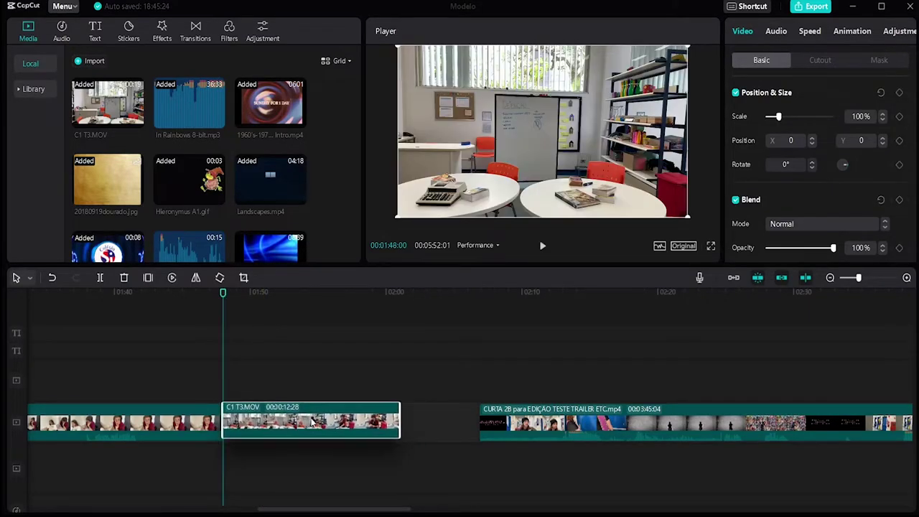
{"action": "left_click_drag", "start_coordinate": [487, 418], "coordinate": [411, 420]}
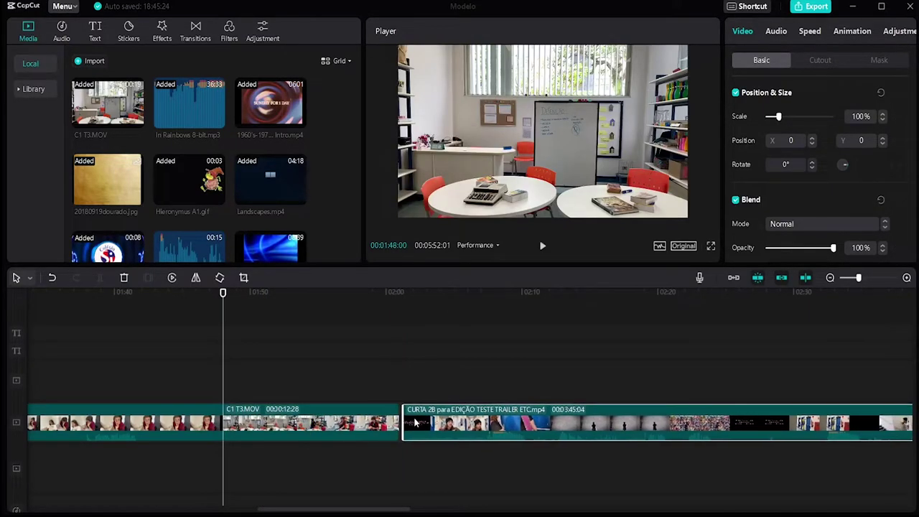
- Add the Cartoon Swirl transition from the MG category at the cut before C1 T3.MOV, at 00:01:44:19
{"action": "left_click", "coordinate": [274, 346]}
{"action": "left_click", "coordinate": [101, 422]}
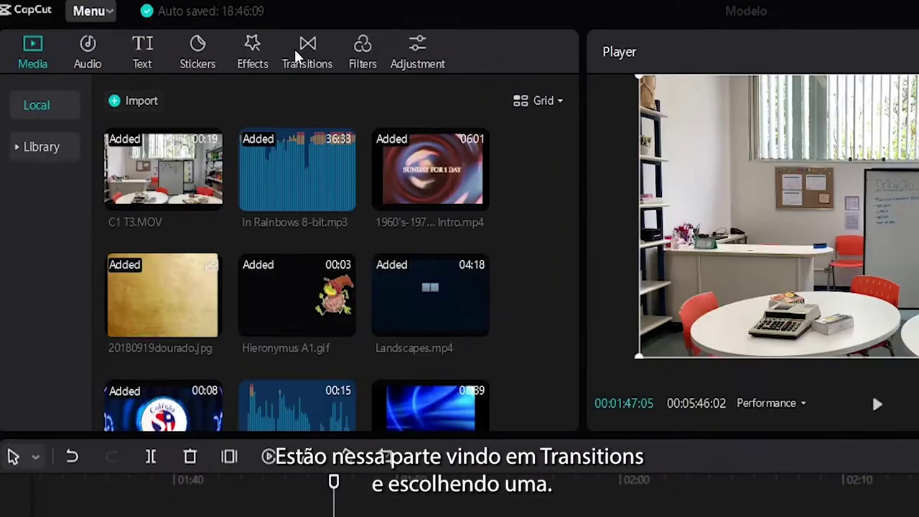
{"action": "left_click", "coordinate": [188, 29]}
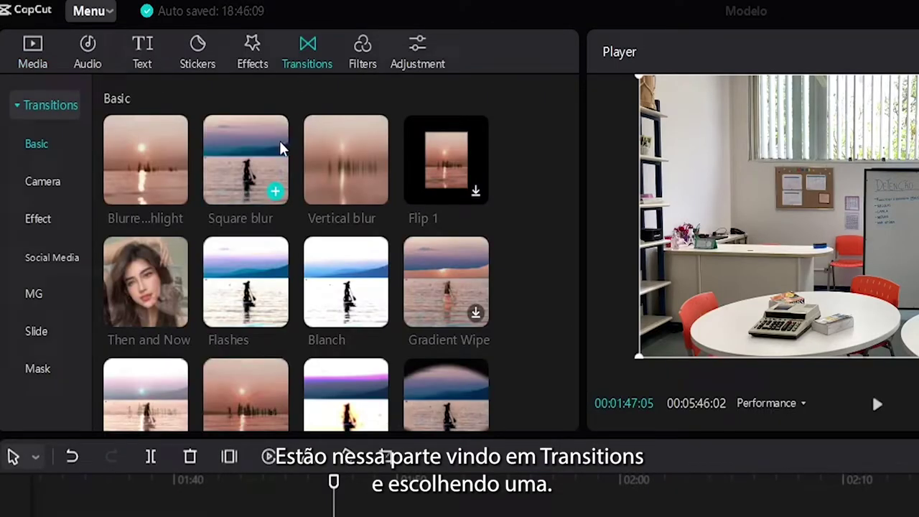
{"action": "left_click", "coordinate": [336, 179]}
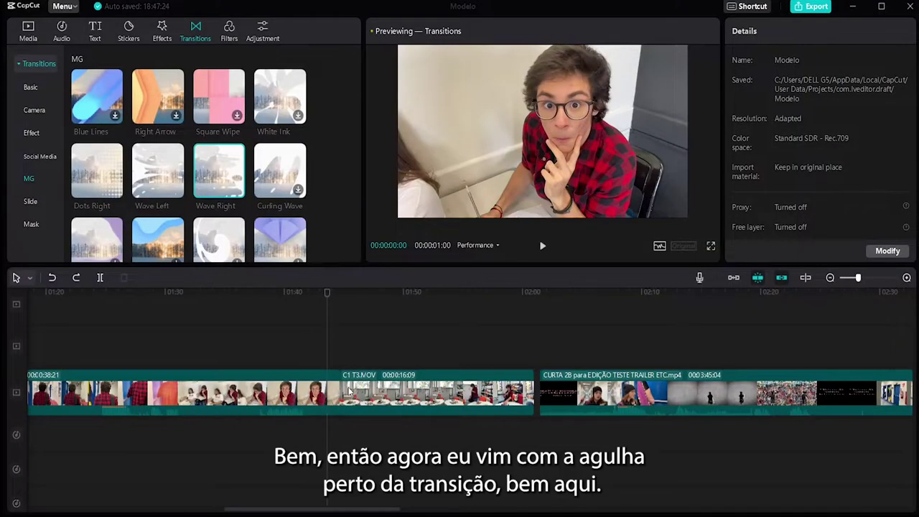
{"action": "left_click", "coordinate": [350, 392]}
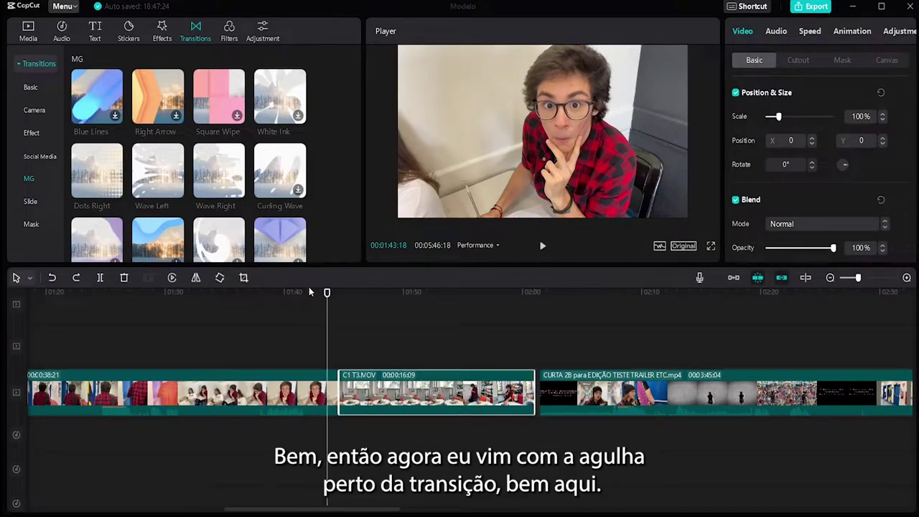
{"action": "left_click_drag", "start_coordinate": [327, 293], "coordinate": [341, 295]}
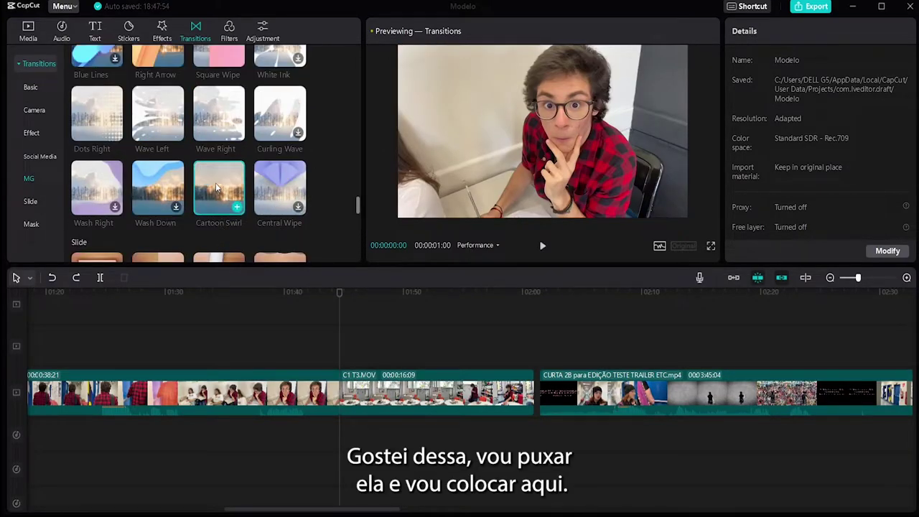
{"action": "left_click_drag", "start_coordinate": [215, 182], "coordinate": [337, 370]}
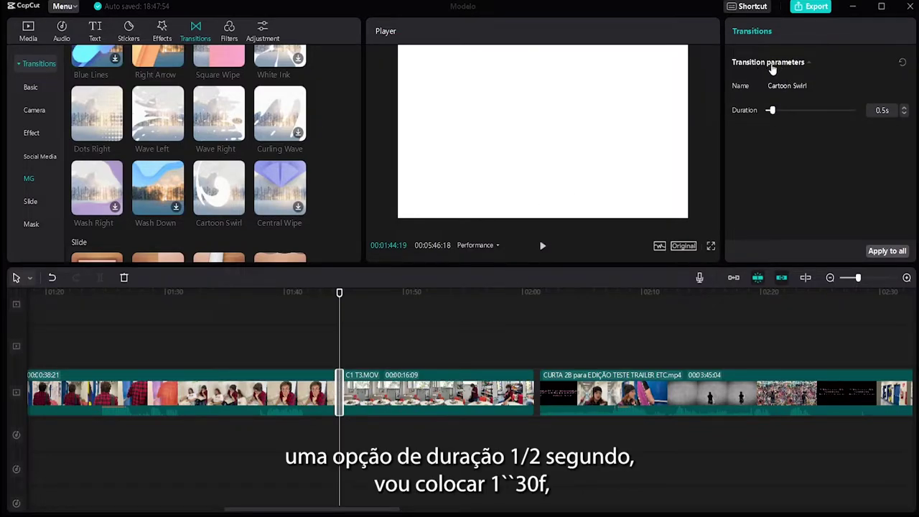
- Set the Cartoon Swirl transition's duration to 1.5 s, and try stretching it back to 00:01:42:00
{"action": "left_click", "coordinate": [903, 107]}
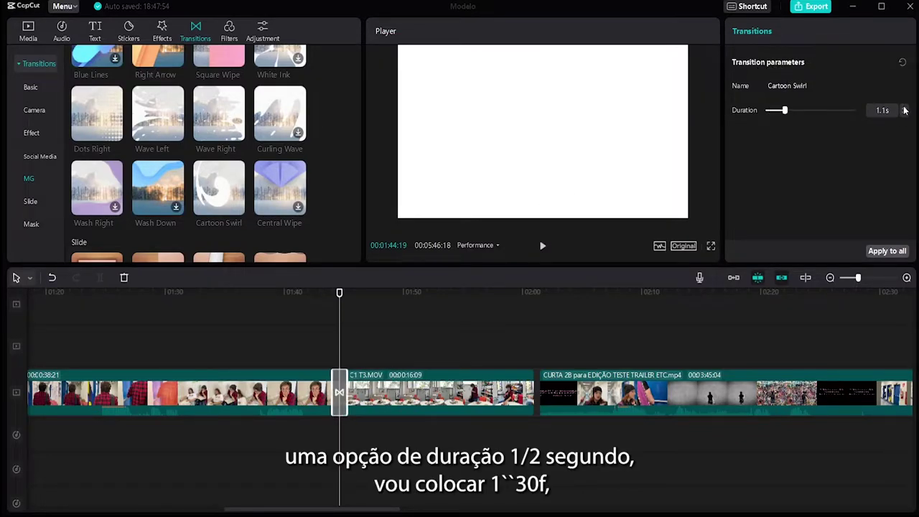
{"action": "left_click", "coordinate": [308, 294]}
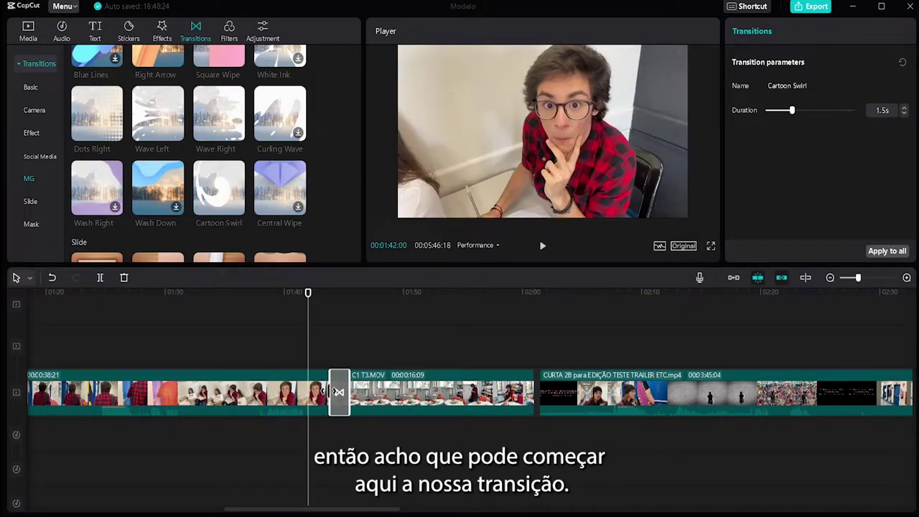
{"action": "left_click_drag", "start_coordinate": [331, 392], "coordinate": [310, 391]}
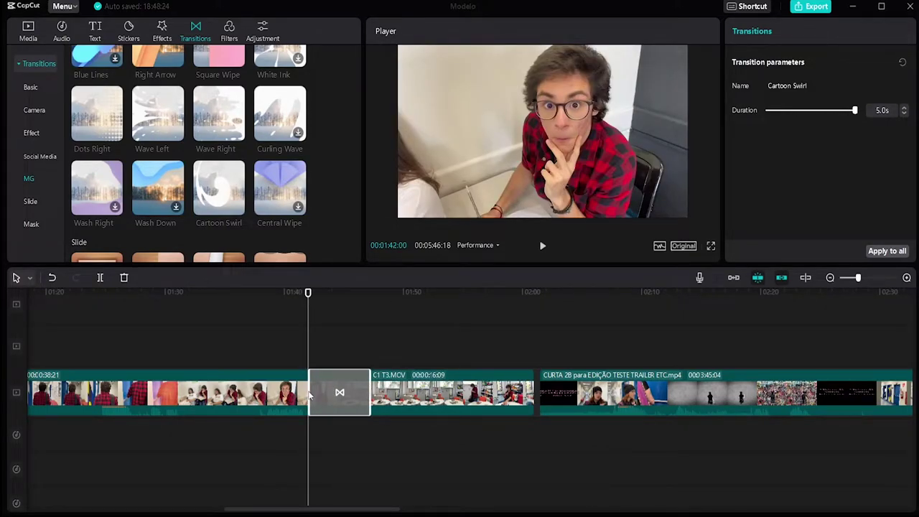
{"action": "mouse_move", "coordinate": [364, 382]}
{"action": "left_mouse_down"}
{"action": "mouse_move", "coordinate": [347, 383]}
{"action": "mouse_move", "coordinate": [374, 386]}
{"action": "mouse_move", "coordinate": [351, 388]}
{"action": "left_mouse_up"}
- Shorten the clip before C1 T3.MOV to end at 00:01:42:00, close the gap, and play the transition
{"action": "left_click_drag", "start_coordinate": [339, 434], "coordinate": [308, 434]}
{"action": "left_click_drag", "start_coordinate": [323, 400], "coordinate": [323, 433]}
{"action": "left_click", "coordinate": [280, 292]}
{"action": "key", "text": "space"}
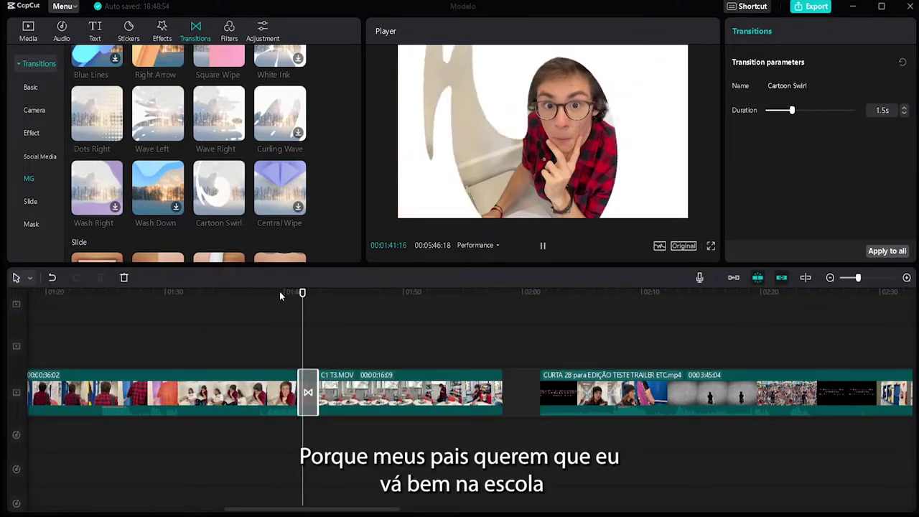
- Close the gap between C1 T3.MOV and the next CURTA 2B clip, and join them with a 1.5 s Cartoon Swirl transition
{"action": "scroll", "coordinate": [374, 365], "scroll_direction": "down", "scroll_amount": 3}
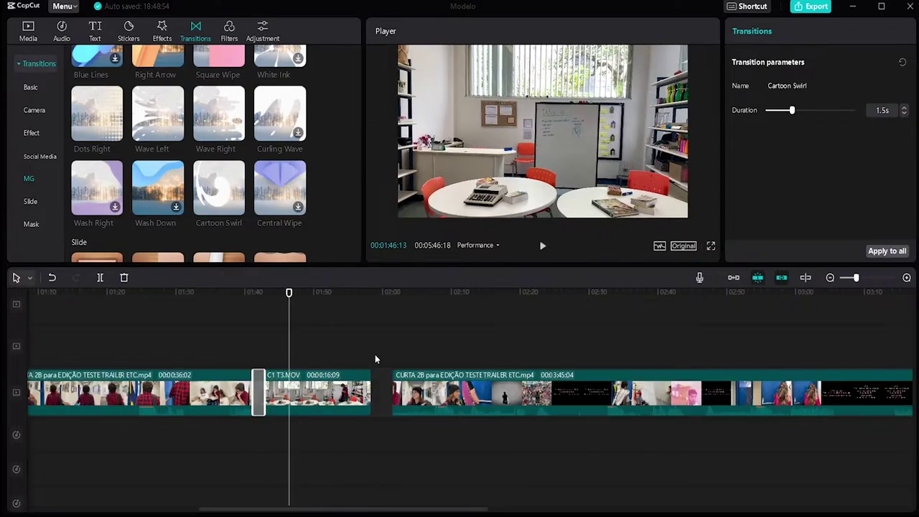
{"action": "left_click", "coordinate": [373, 365]}
{"action": "left_click", "coordinate": [371, 295]}
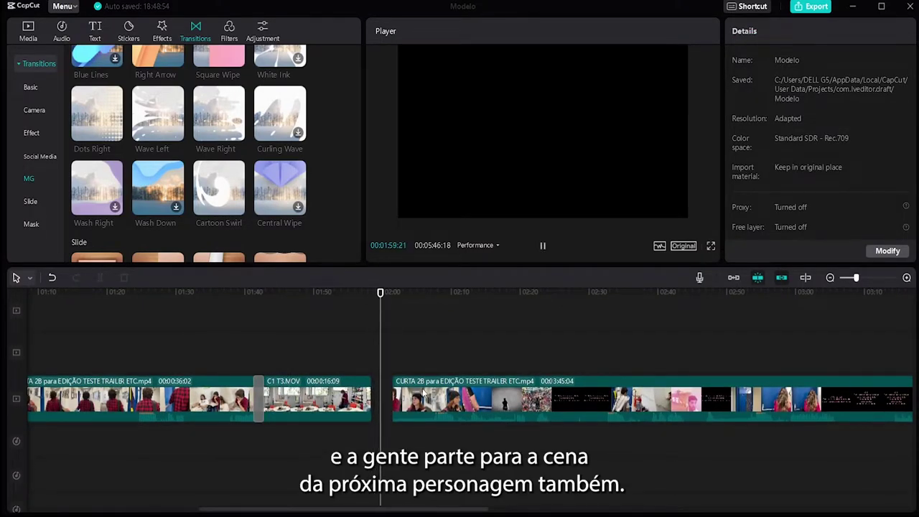
{"action": "left_click_drag", "start_coordinate": [436, 399], "coordinate": [413, 399]}
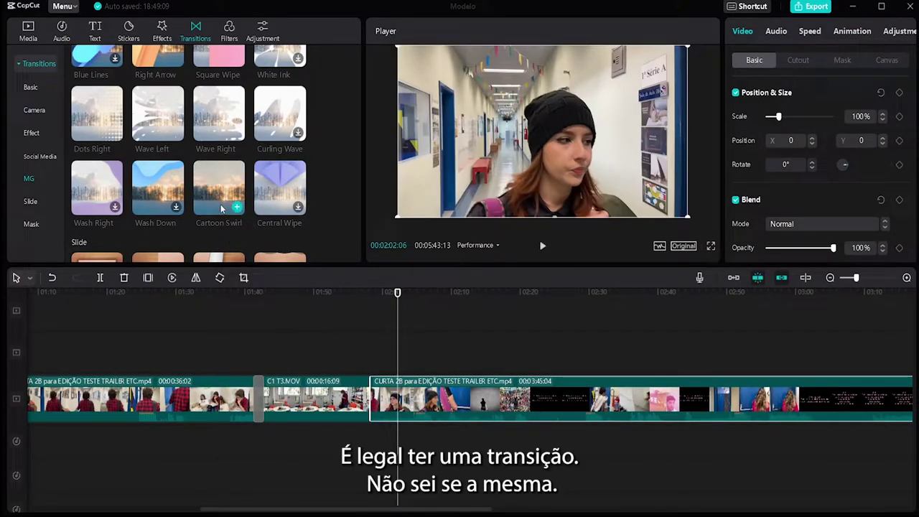
{"action": "left_click", "coordinate": [371, 396]}
{"action": "left_click", "coordinate": [793, 110]}
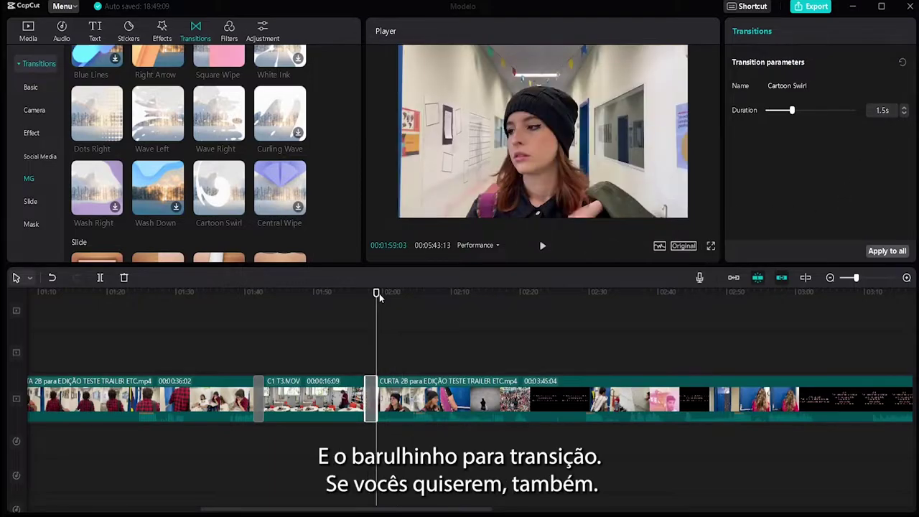
- Add the Woosh with echo sound effect from the Transição category beneath the transition that follows C1 T3.MOV
{"action": "left_click", "coordinate": [20, 69]}
{"action": "left_click", "coordinate": [20, 89]}
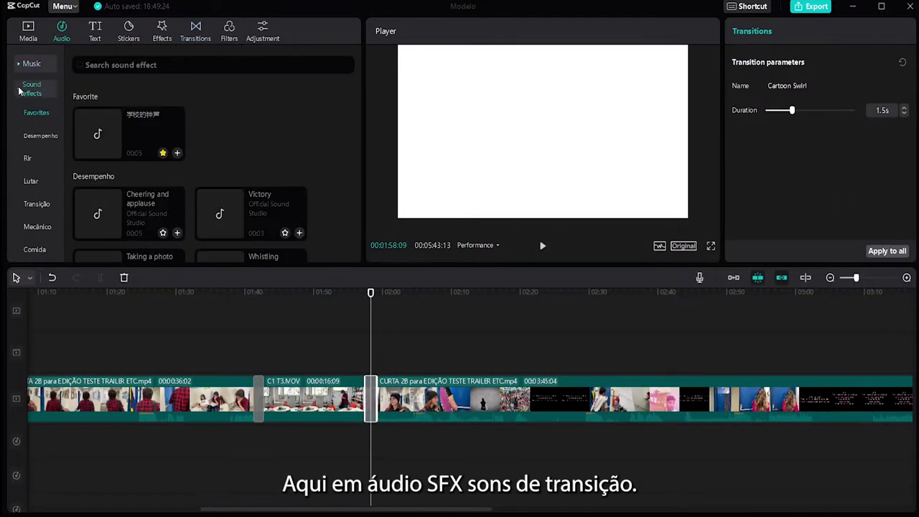
{"action": "left_click", "coordinate": [36, 205]}
{"action": "left_click", "coordinate": [148, 192]}
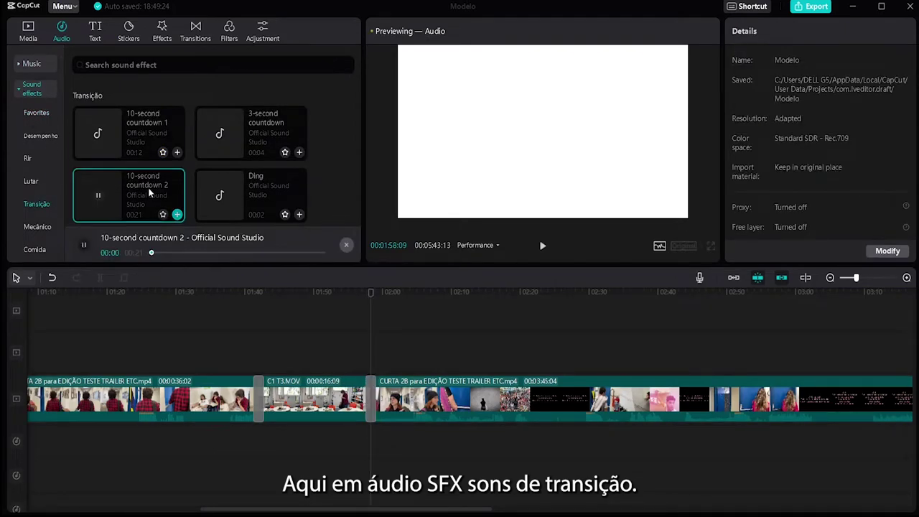
{"action": "scroll", "coordinate": [165, 191], "scroll_direction": "down", "scroll_amount": 3}
{"action": "left_click_drag", "start_coordinate": [108, 151], "coordinate": [373, 439]}
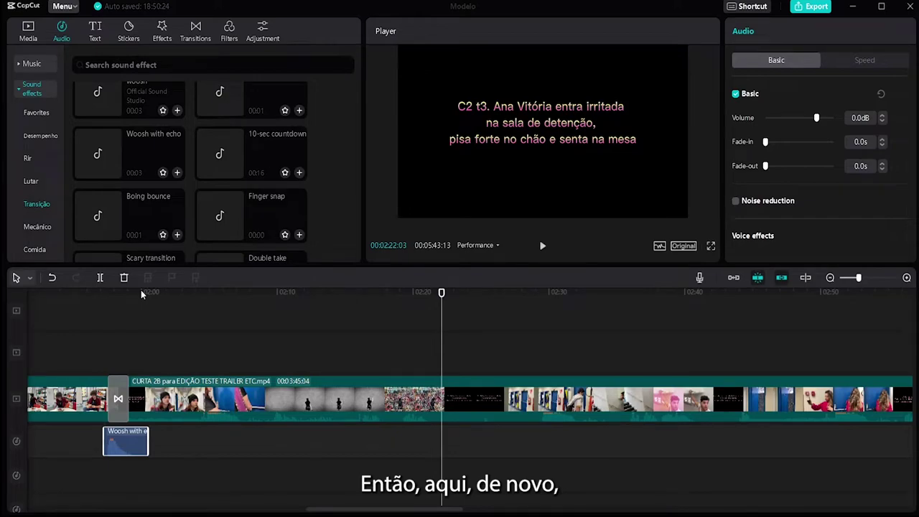
- Step back frame by frame through the C2 t3 scene card from 00:02:22:03 to locate its beginning
{"action": "key", "text": "Left"}
{"action": "key", "text": "Left"}
{"action": "key", "text": "Left"}
{"action": "key", "text": "Left"}
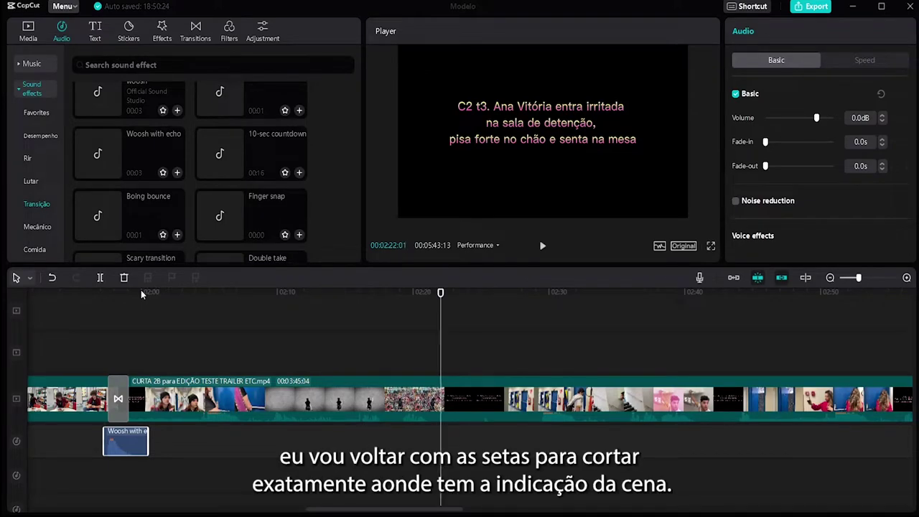
- Split the CURTA 2B para EDIÇÃO TESTE TRAILER ETC.mp4 clip where the C2 t3 scene card begins, at about 00:02:21
{"action": "key", "text": "Left"}
{"action": "key", "text": "Left"}
{"action": "key", "text": "Left"}
{"action": "key", "text": "Left"}
{"action": "key", "text": "Left"}
{"action": "key", "text": "Left"}
{"action": "key", "text": "Left"}
{"action": "key", "text": "Left"}
{"action": "key", "text": "Left"}
{"action": "key", "text": "Left"}
{"action": "key", "text": "Left"}
{"action": "key", "text": "Left"}
{"action": "key", "text": "Left"}
{"action": "key", "text": "Left"}
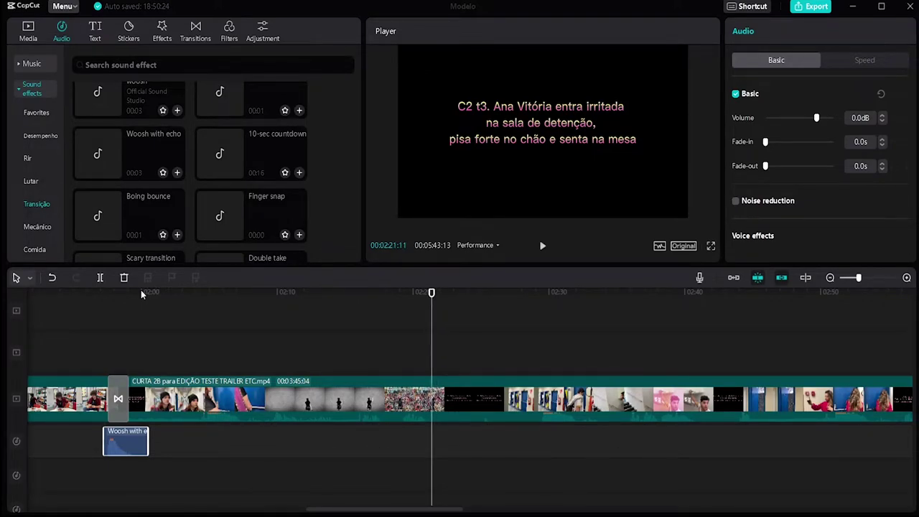
{"action": "key", "text": "Right"}
{"action": "key", "text": "Right"}
{"action": "key", "text": "Right"}
{"action": "key", "text": "Right"}
{"action": "key", "text": "Right"}
{"action": "key", "text": "Right"}
{"action": "key", "text": "Right"}
{"action": "key", "text": "Right"}
{"action": "key", "text": "Right"}
{"action": "key", "text": "Right"}
{"action": "key", "text": "Right"}
{"action": "key", "text": "Right"}
{"action": "key", "text": "Right"}
{"action": "key", "text": "Right"}
{"action": "key", "text": "Right"}
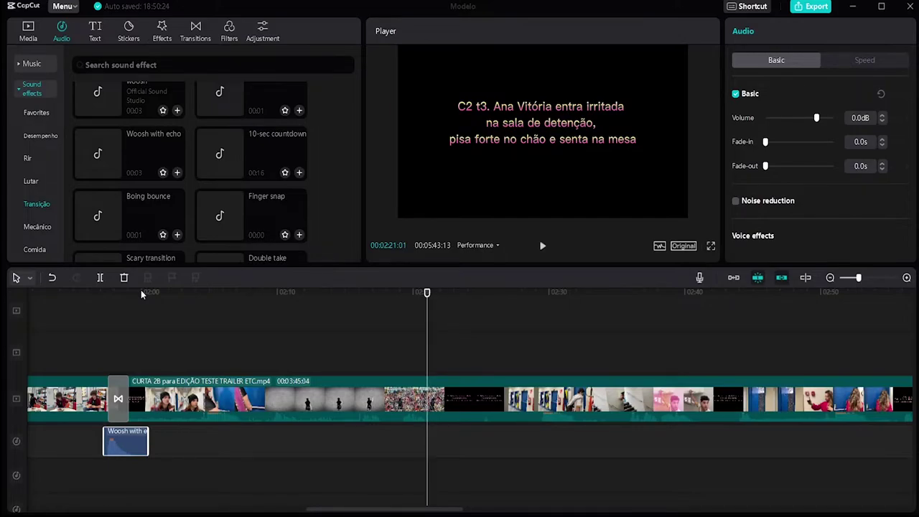
{"action": "key", "text": "s"}
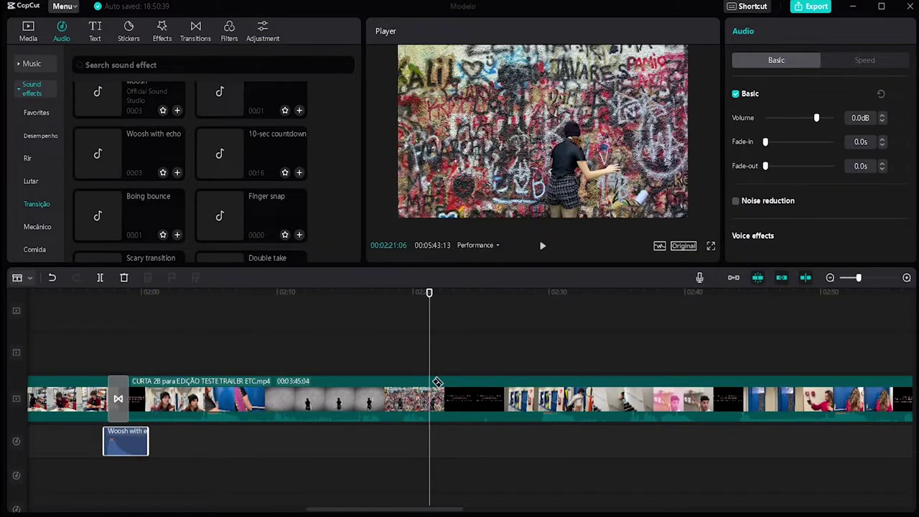
{"action": "key", "text": "ctrl+b"}
- Remove the C2 t3 scene card from the split point up to 00:02:25:07, leaving a gap on the main track
{"action": "key", "text": "space"}
{"action": "left_click_drag", "start_coordinate": [442, 295], "coordinate": [485, 294]}
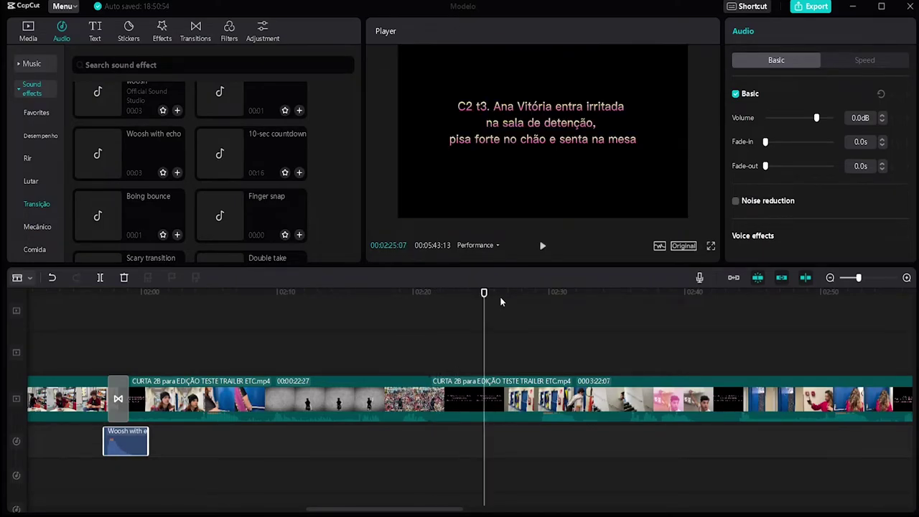
{"action": "key", "text": "q"}
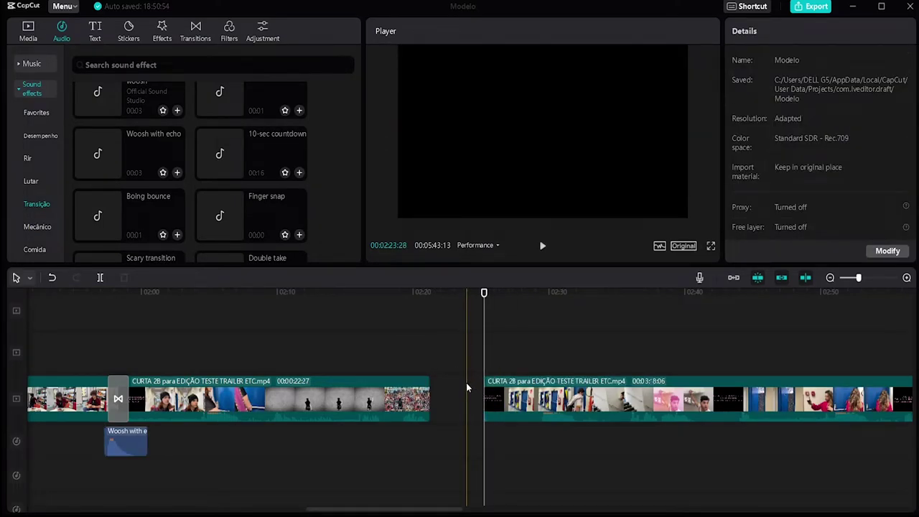
- Place the C2 T3 .MOV media clip on the track above the gap, starting at about 00:02:20, and preview it
{"action": "left_click", "coordinate": [28, 32]}
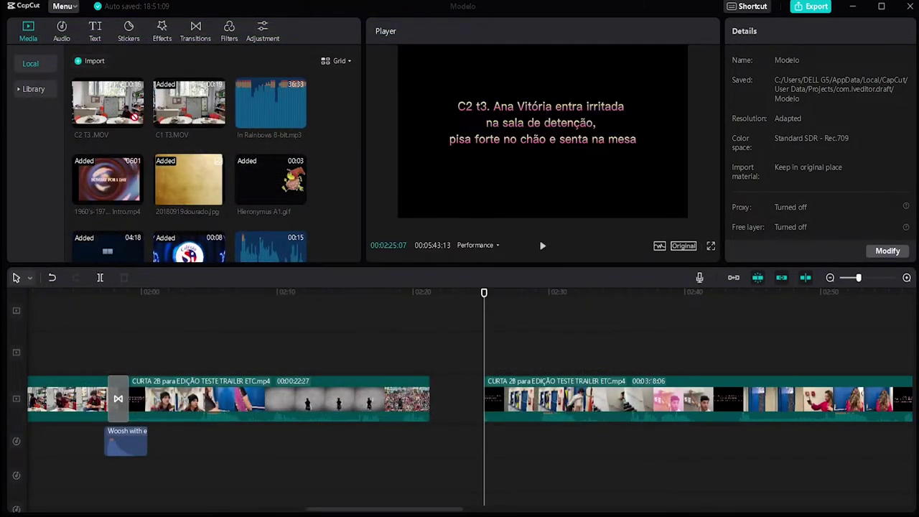
{"action": "left_click_drag", "start_coordinate": [108, 103], "coordinate": [413, 351]}
{"action": "key", "text": "space"}
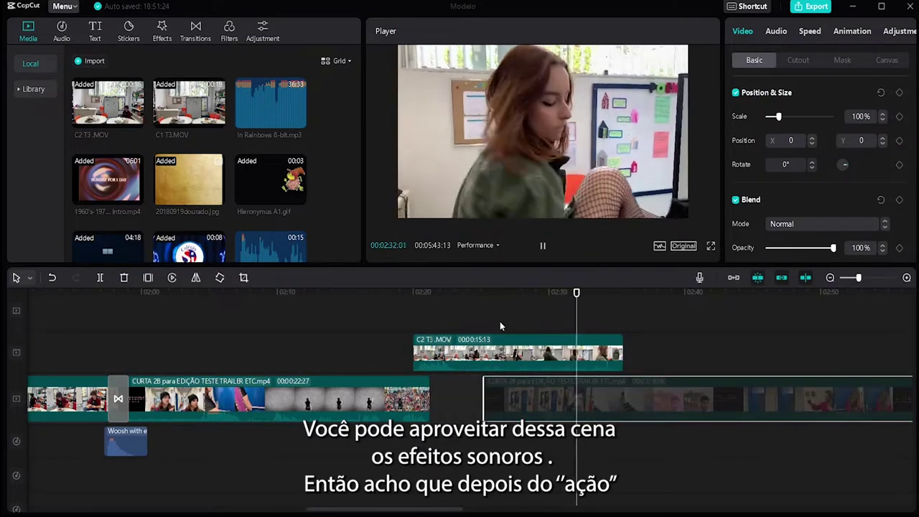
{"action": "key", "text": "space"}
{"action": "left_click", "coordinate": [421, 293]}
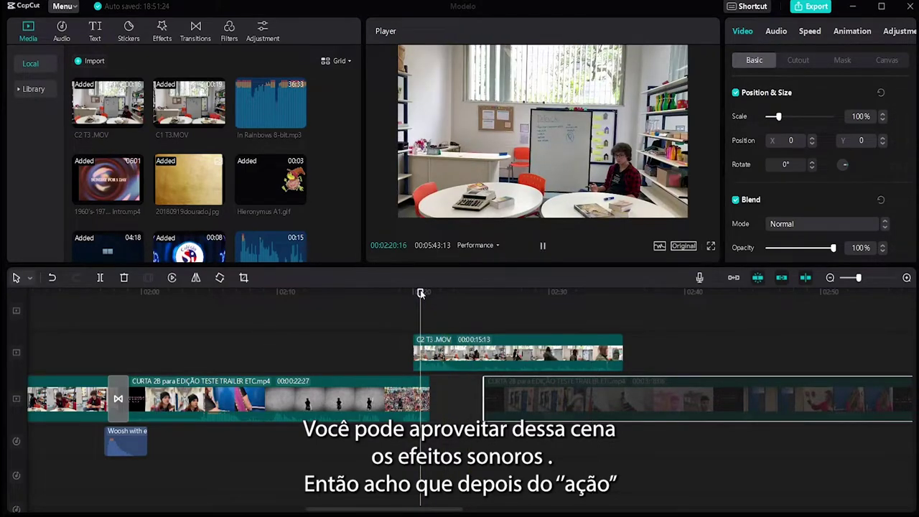
- Trim the start of the C2 T3 .MOV clip so it lasts 00:00:12:10, and play its ending
{"action": "left_click_drag", "start_coordinate": [421, 293], "coordinate": [455, 293]}
{"action": "left_click_drag", "start_coordinate": [414, 352], "coordinate": [455, 352]}
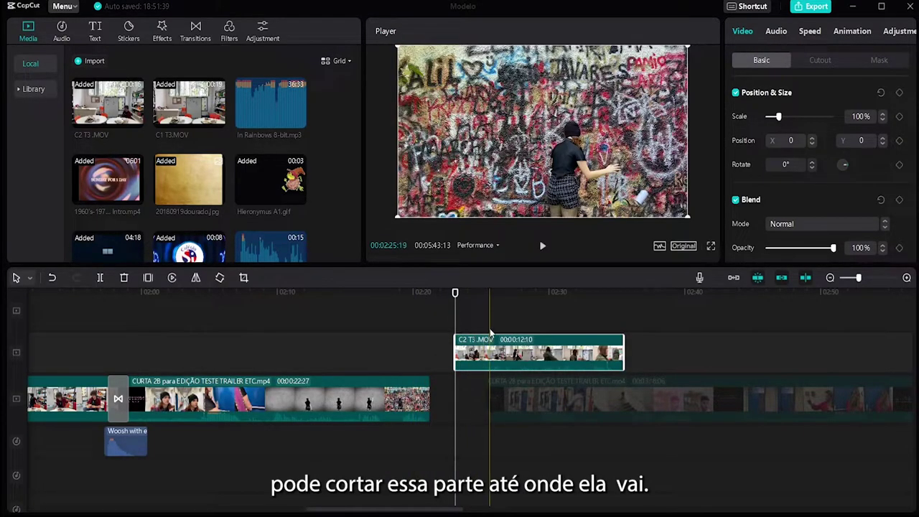
{"action": "left_click", "coordinate": [550, 292]}
{"action": "key", "text": "space"}
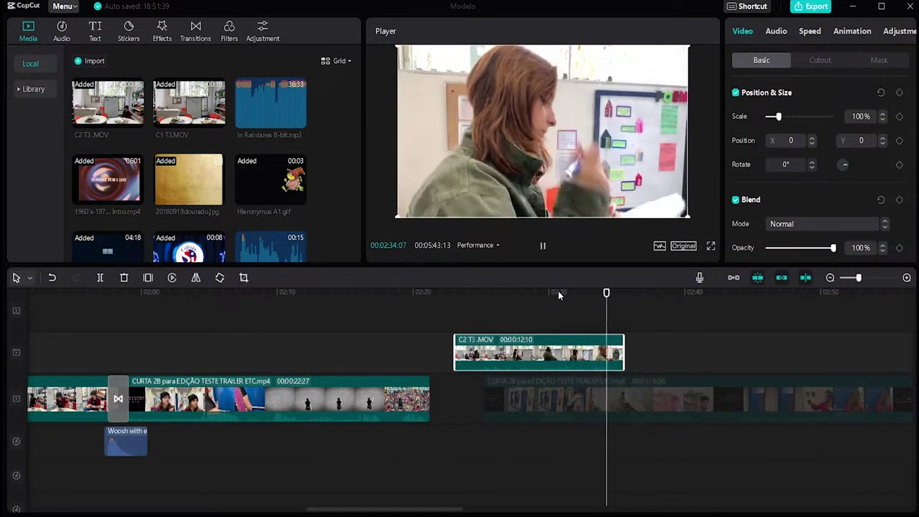
{"action": "key", "text": "space"}
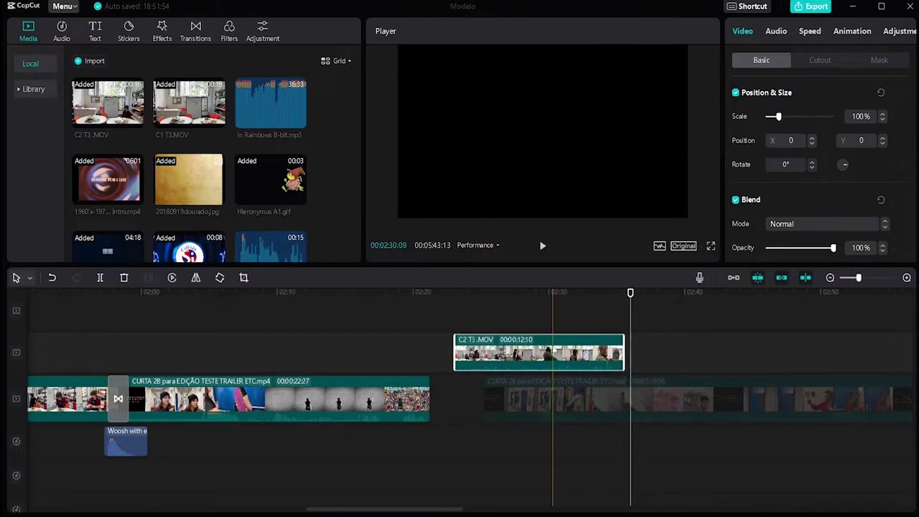
- Shift the remaining CURTA 2B footage to a later time and move the C2 T3 .MOV clip into the main track's gap
{"action": "left_click_drag", "start_coordinate": [558, 353], "coordinate": [534, 353]}
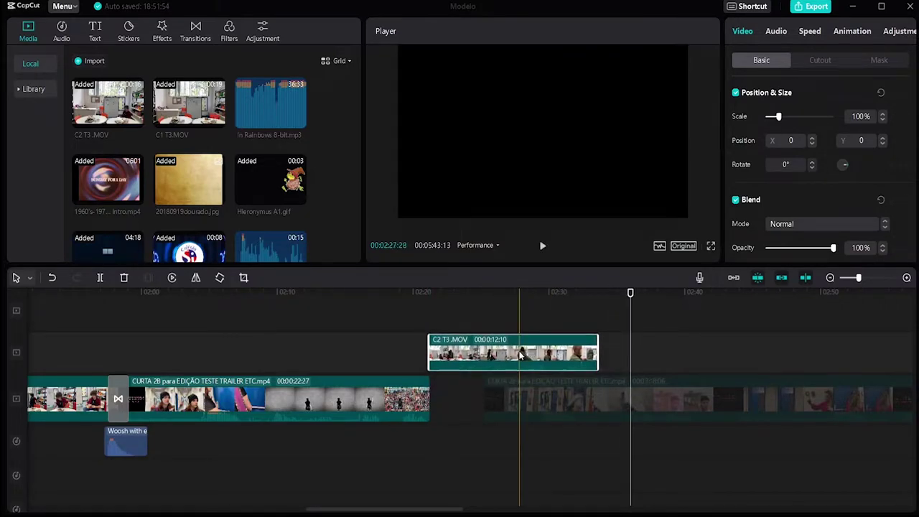
{"action": "left_click", "coordinate": [504, 392]}
{"action": "left_click_drag", "start_coordinate": [504, 392], "coordinate": [619, 390]}
{"action": "left_click_drag", "start_coordinate": [548, 366], "coordinate": [476, 442]}
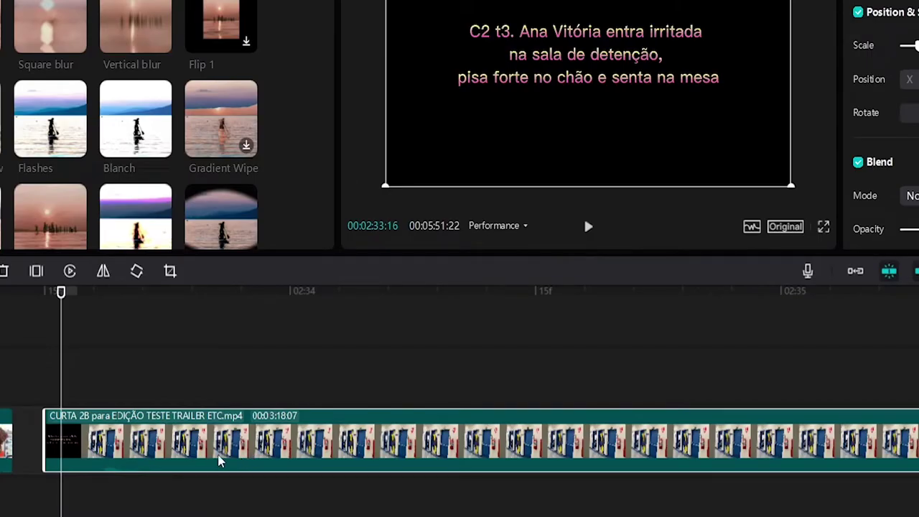
- Trim the leftover scene-card frames from the start of the CURTA 2B clip after C2 T3 and play the cut
{"action": "scroll", "coordinate": [52, 424], "scroll_direction": "down", "scroll_amount": 5}
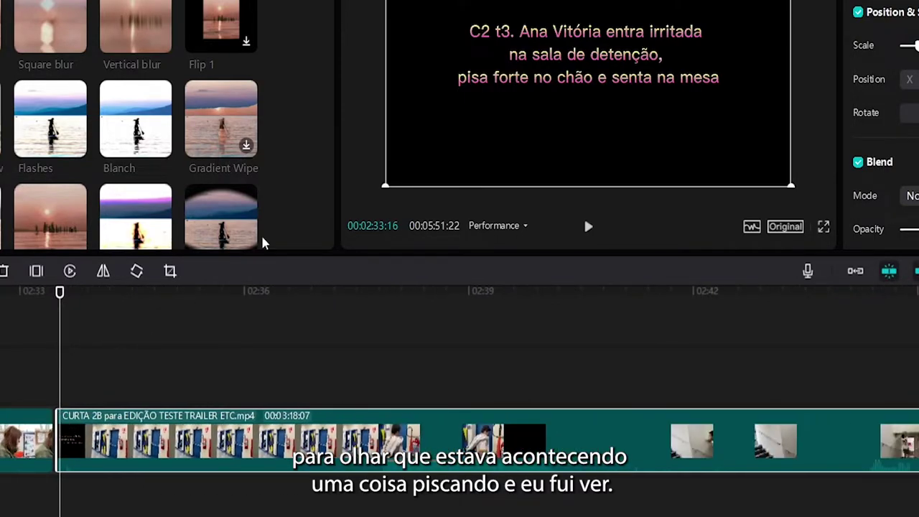
{"action": "scroll", "coordinate": [64, 388], "scroll_direction": "up", "scroll_amount": 5}
{"action": "scroll", "coordinate": [65, 391], "scroll_direction": "up", "scroll_amount": 3}
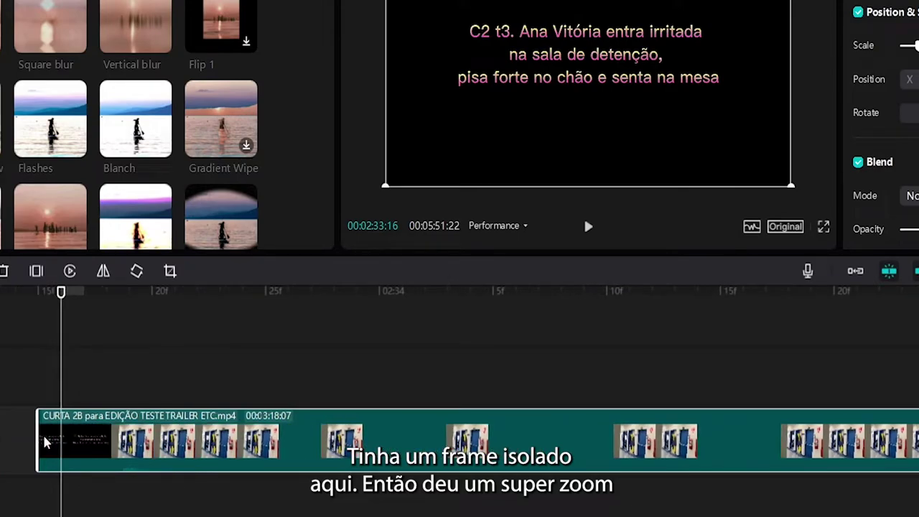
{"action": "mouse_move", "coordinate": [40, 439]}
{"action": "left_mouse_down"}
{"action": "mouse_move", "coordinate": [94, 438]}
{"action": "mouse_move", "coordinate": [26, 444]}
{"action": "left_mouse_up"}
{"action": "key", "text": "space"}
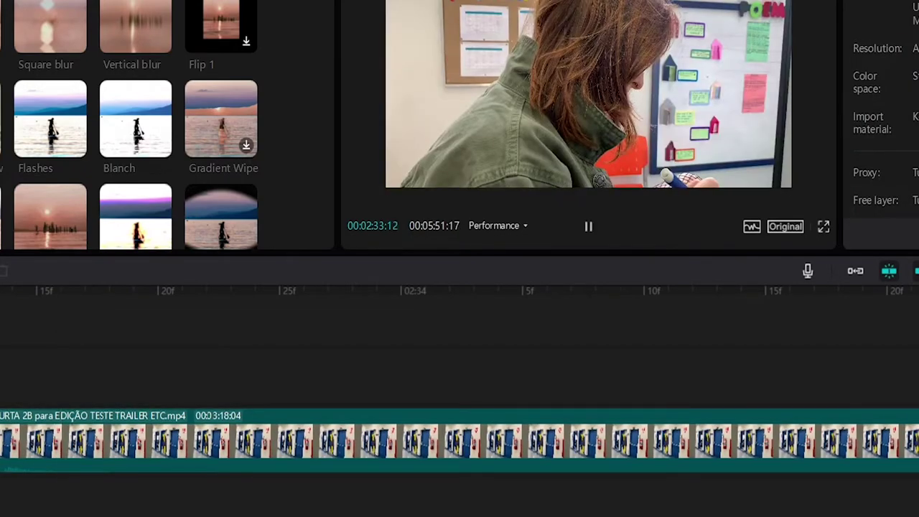
{"action": "key", "text": "space"}
{"action": "scroll", "coordinate": [260, 389], "scroll_direction": "down", "scroll_amount": 1}
{"action": "scroll", "coordinate": [328, 395], "scroll_direction": "down", "scroll_amount": 2}
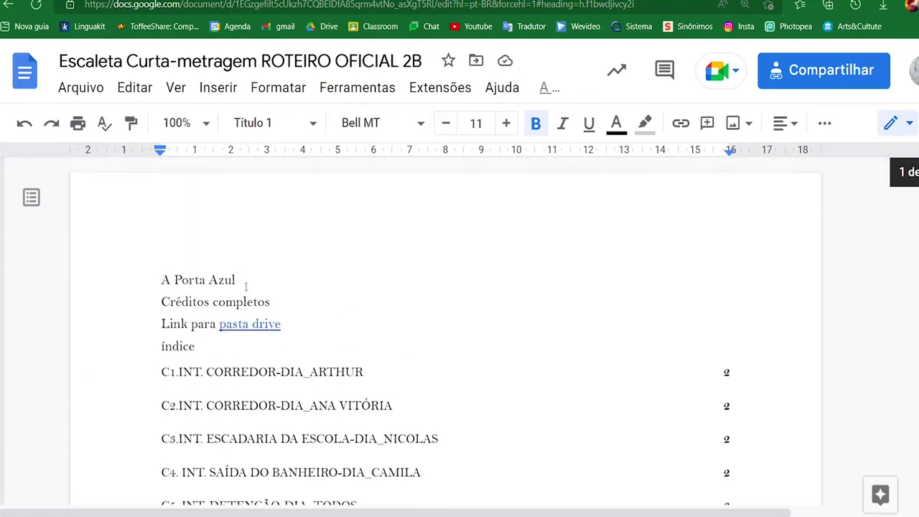
- Switch to the script in Google Docs, follow its pasta drive link and look through the CENAS PARA EDIÇÃO FINAL folder
{"action": "left_click", "coordinate": [248, 326]}
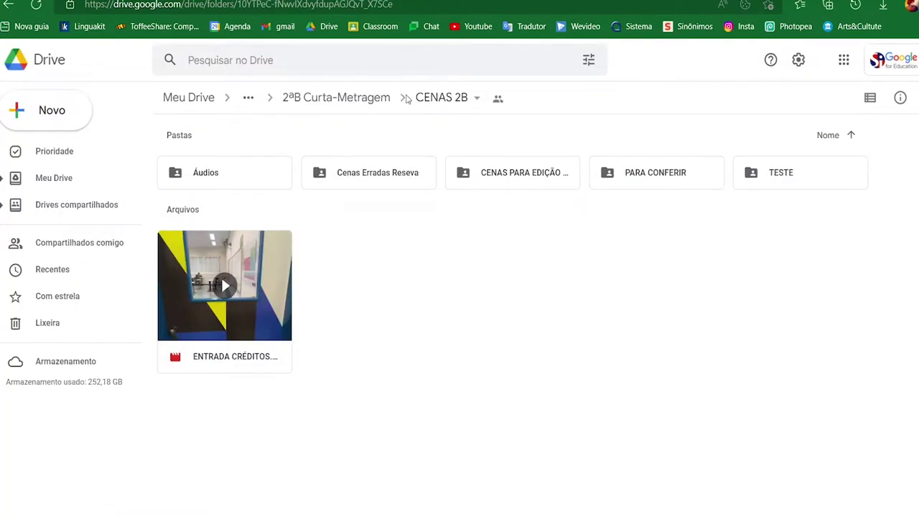
{"action": "double_click", "coordinate": [499, 175]}
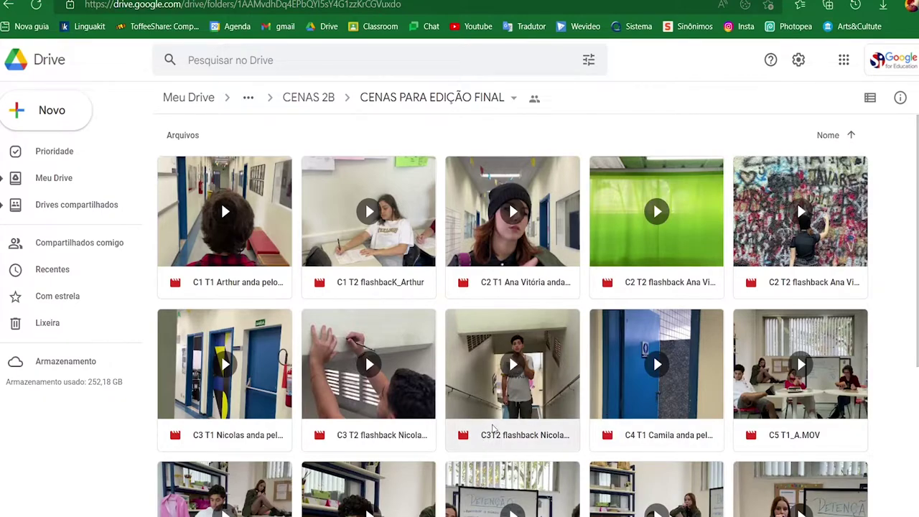
{"action": "scroll", "coordinate": [567, 418], "scroll_direction": "down", "scroll_amount": 1}
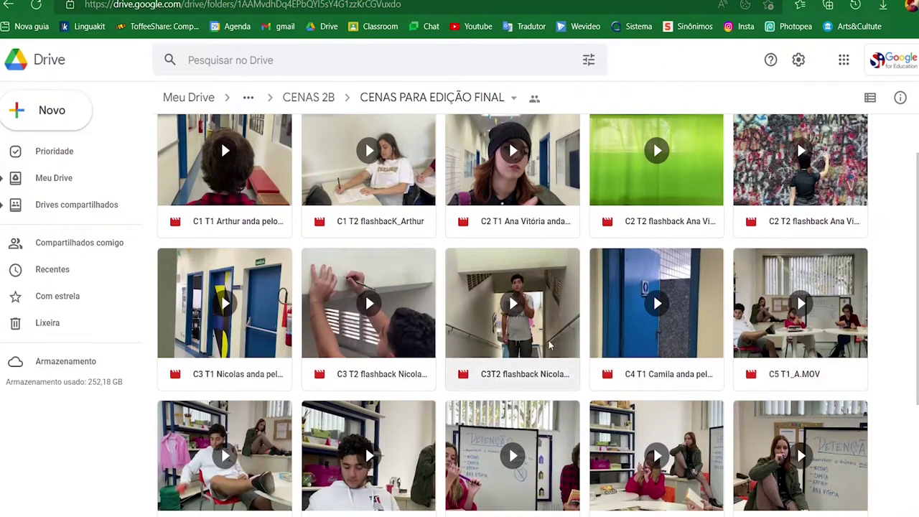
{"action": "scroll", "coordinate": [445, 238], "scroll_direction": "up", "scroll_amount": 1}
- Return to the CENAS 2B folder, open PARA CONFERIR and pick C3 T3.MOV
{"action": "left_click", "coordinate": [309, 97]}
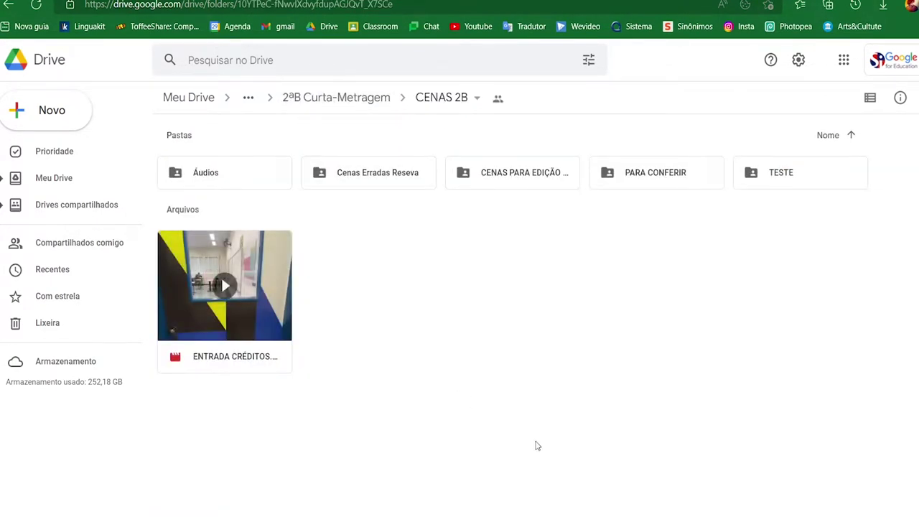
{"action": "key", "text": "alt+Left"}
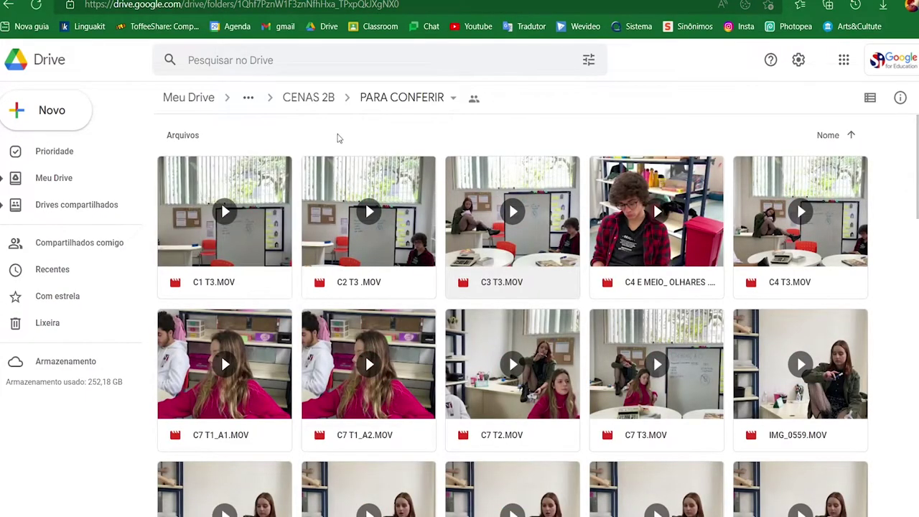
{"action": "left_click", "coordinate": [490, 284]}
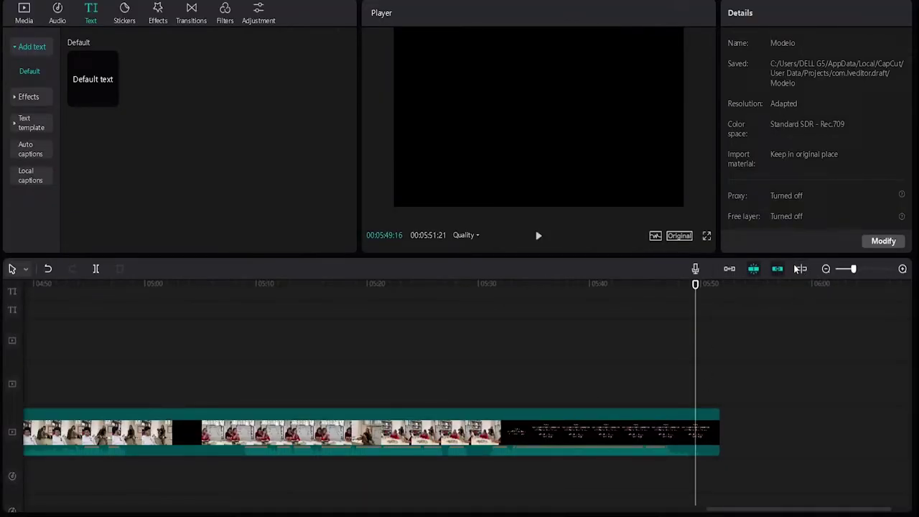
- Switch the CapCut timeline's hover preview line on and back off
{"action": "left_click", "coordinate": [799, 269]}
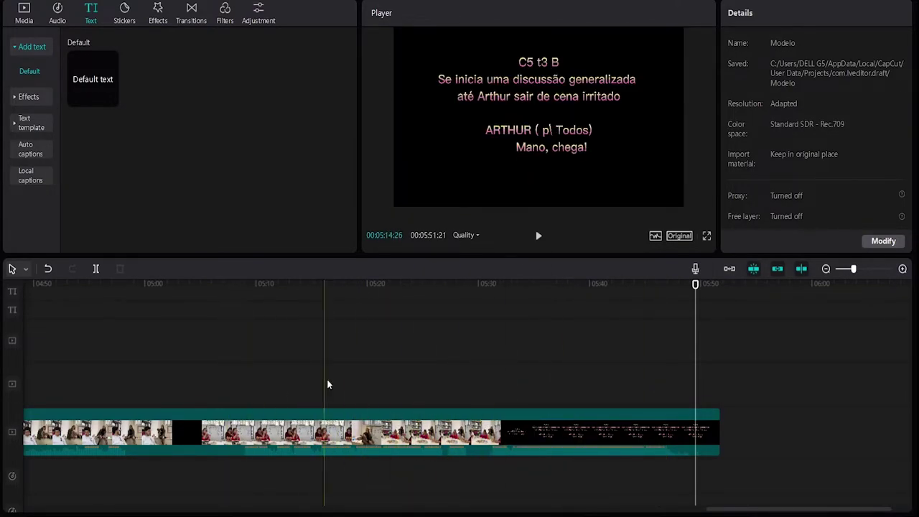
{"action": "left_click", "coordinate": [802, 269]}
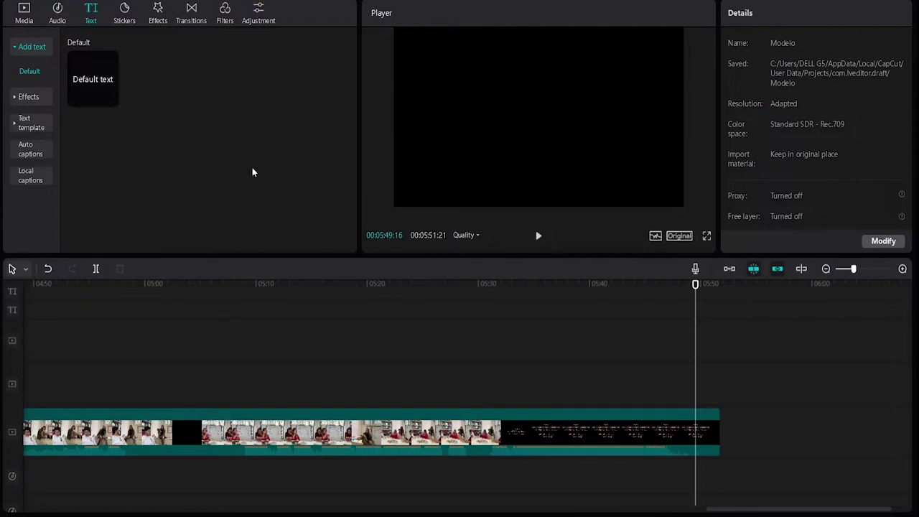
- Add a default text at 00:05:49:16 and move it to the video frame's lower-right corner, at X 1084, Y -762
{"action": "left_click", "coordinate": [110, 98]}
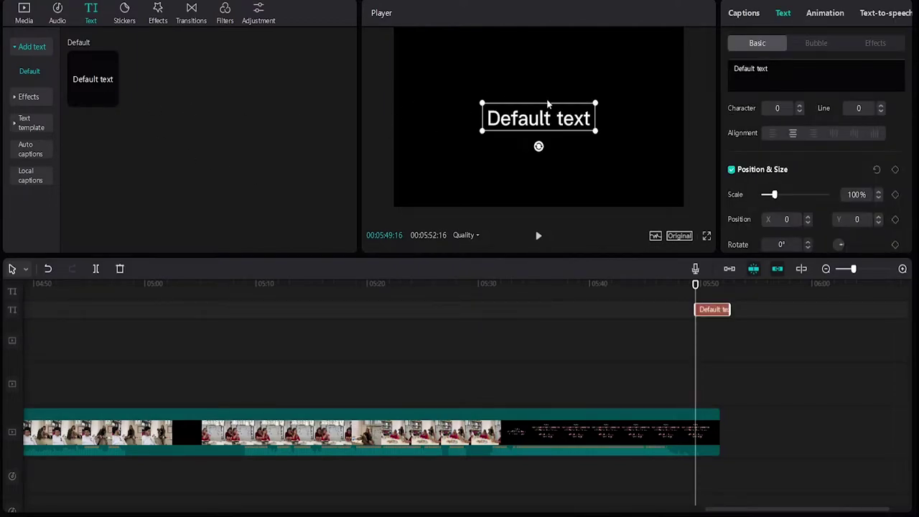
{"action": "left_click_drag", "start_coordinate": [547, 120], "coordinate": [628, 181]}
- Give the text a yellow stroke with a thickness of 7
{"action": "scroll", "coordinate": [779, 144], "scroll_direction": "up", "scroll_amount": 5}
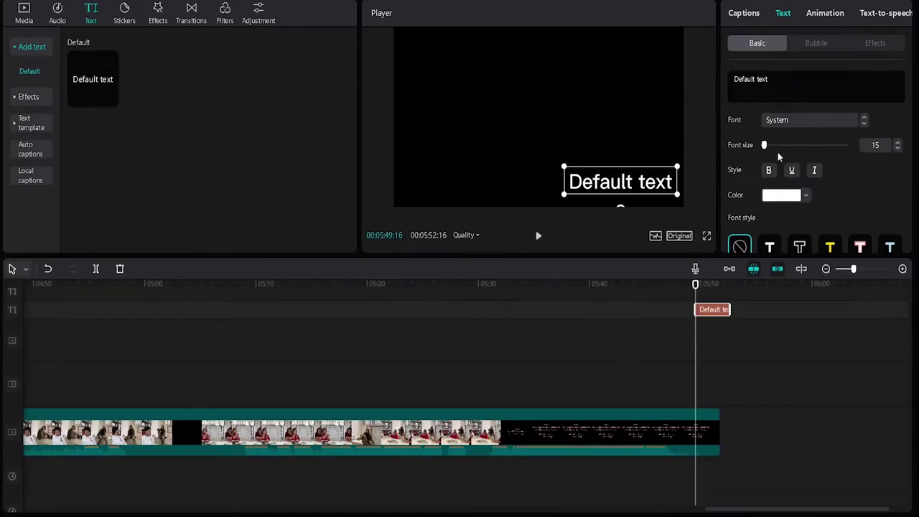
{"action": "scroll", "coordinate": [722, 245], "scroll_direction": "down", "scroll_amount": 5}
{"action": "scroll", "coordinate": [752, 177], "scroll_direction": "down", "scroll_amount": 2}
{"action": "scroll", "coordinate": [750, 171], "scroll_direction": "up", "scroll_amount": 2}
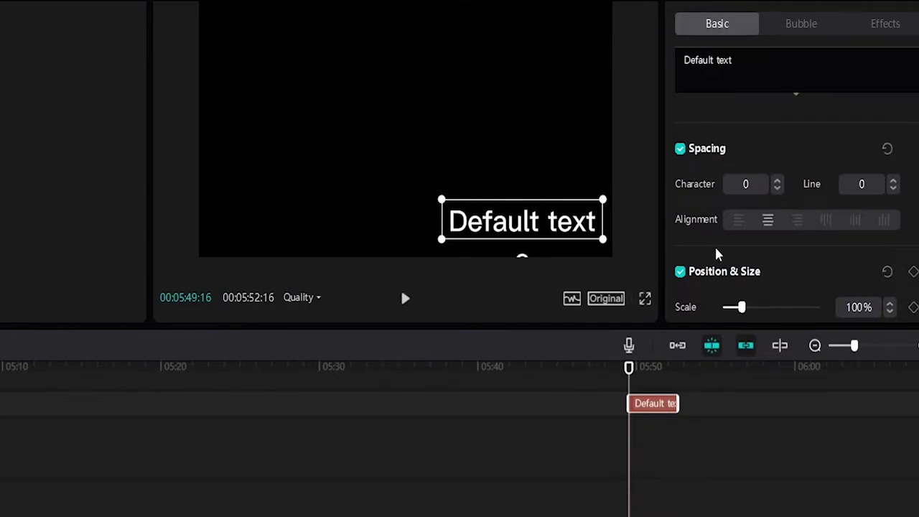
{"action": "scroll", "coordinate": [716, 253], "scroll_direction": "down", "scroll_amount": 4}
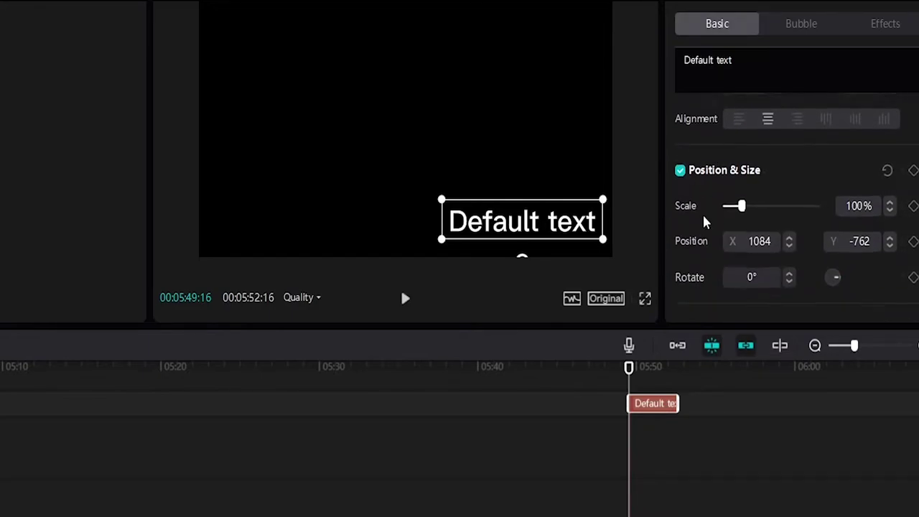
{"action": "scroll", "coordinate": [704, 267], "scroll_direction": "down", "scroll_amount": 2}
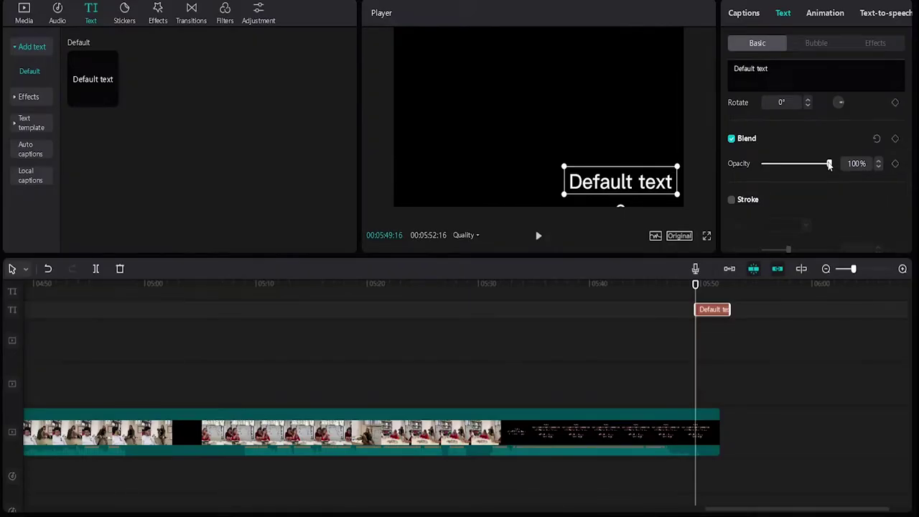
{"action": "left_click", "coordinate": [733, 200]}
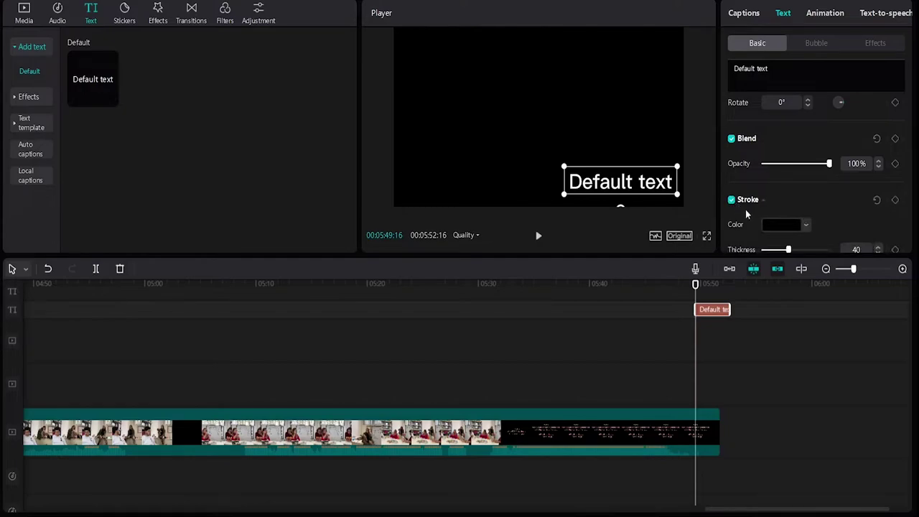
{"action": "left_click", "coordinate": [807, 226]}
{"action": "left_click", "coordinate": [861, 264]}
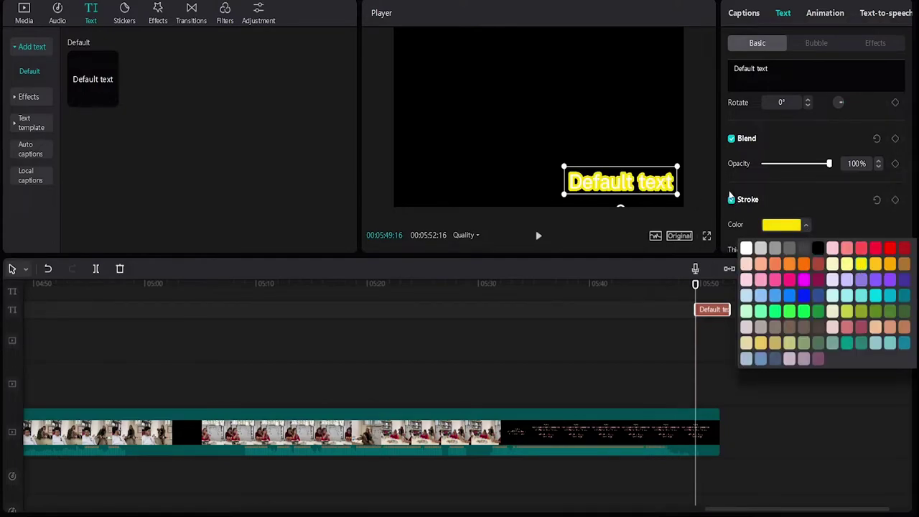
{"action": "scroll", "coordinate": [765, 200], "scroll_direction": "down", "scroll_amount": 1}
{"action": "left_click_drag", "start_coordinate": [785, 206], "coordinate": [759, 216]}
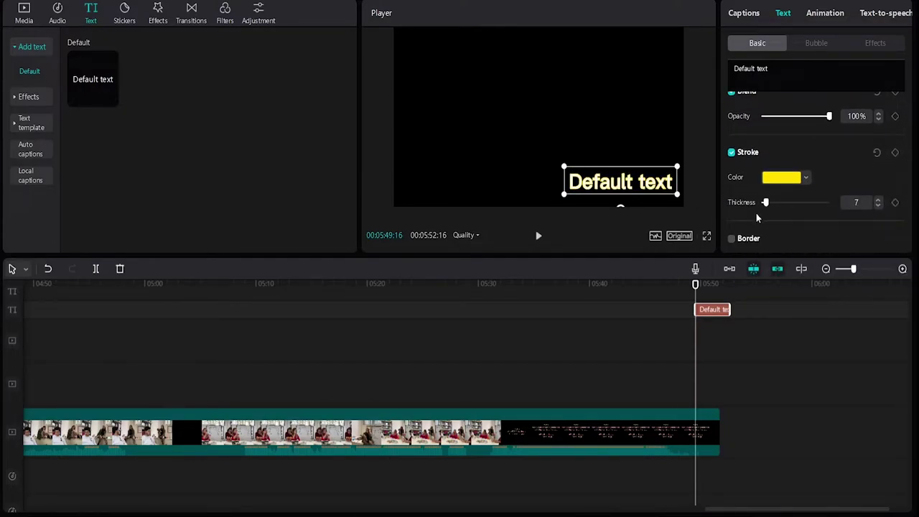
- Enable the border and the shadow for the text
{"action": "scroll", "coordinate": [763, 218], "scroll_direction": "down", "scroll_amount": 1}
{"action": "left_click", "coordinate": [732, 209]}
{"action": "scroll", "coordinate": [733, 209], "scroll_direction": "down", "scroll_amount": 4}
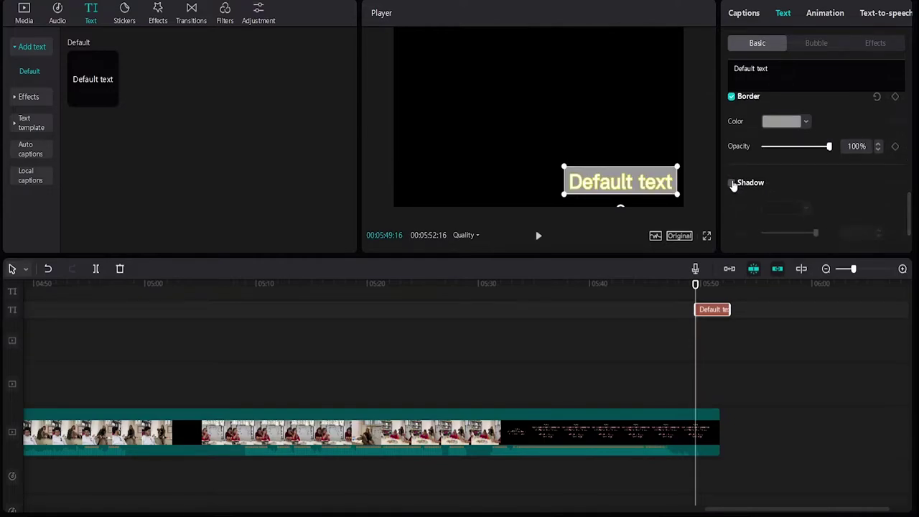
{"action": "left_click", "coordinate": [733, 184]}
{"action": "scroll", "coordinate": [776, 188], "scroll_direction": "up", "scroll_amount": 8}
{"action": "scroll", "coordinate": [775, 188], "scroll_direction": "down", "scroll_amount": 5}
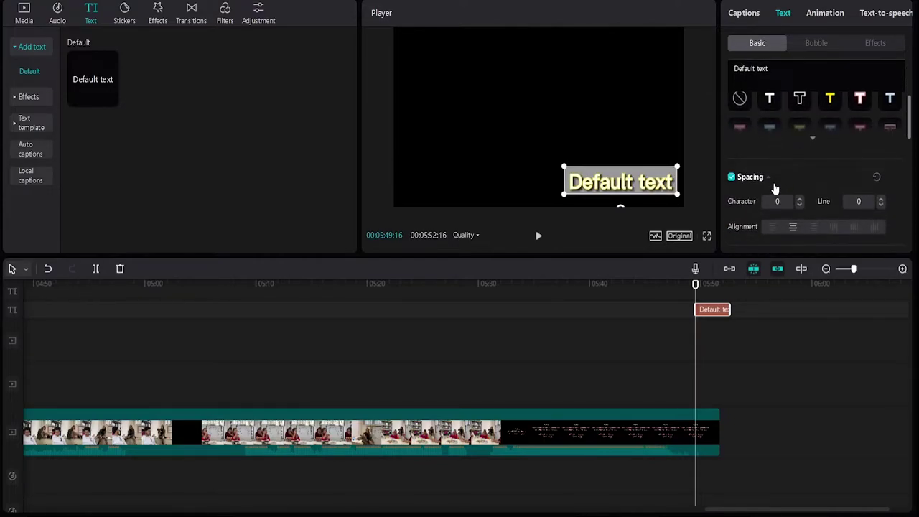
- Align the text clip's start to 00:05:49:20, where the 'Cena inicial' card begins, and trim its end to the main video's end
{"action": "scroll", "coordinate": [775, 188], "scroll_direction": "down", "scroll_amount": 3}
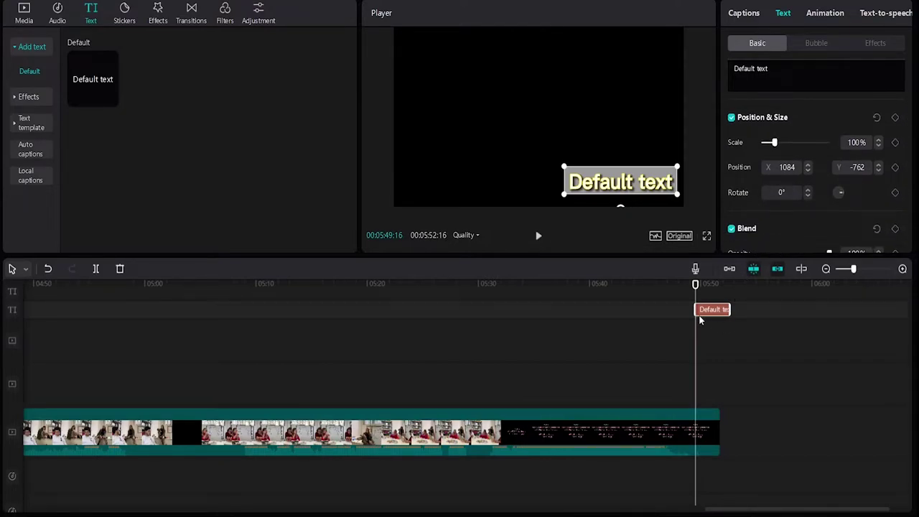
{"action": "scroll", "coordinate": [706, 460], "scroll_direction": "up", "scroll_amount": 5}
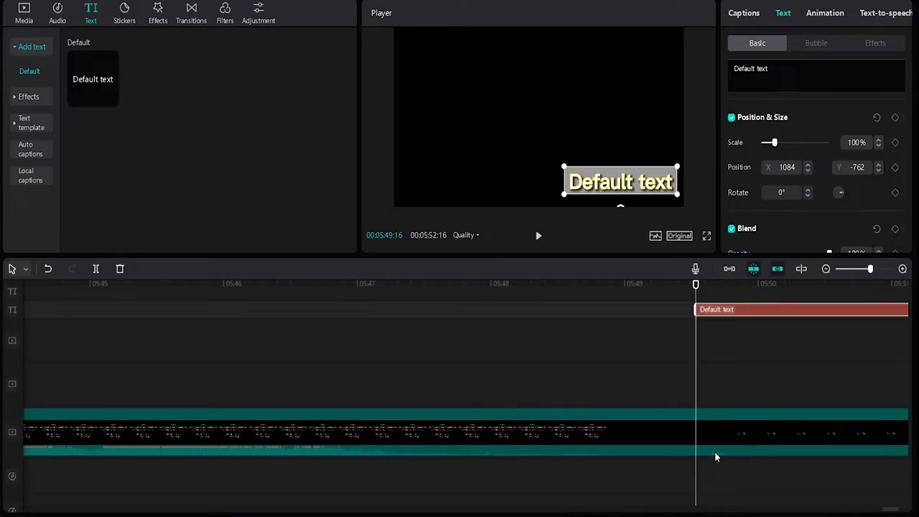
{"action": "left_click", "coordinate": [712, 296]}
{"action": "mouse_move", "coordinate": [724, 311]}
{"action": "left_mouse_down"}
{"action": "mouse_move", "coordinate": [804, 311]}
{"action": "mouse_move", "coordinate": [734, 311]}
{"action": "left_mouse_up"}
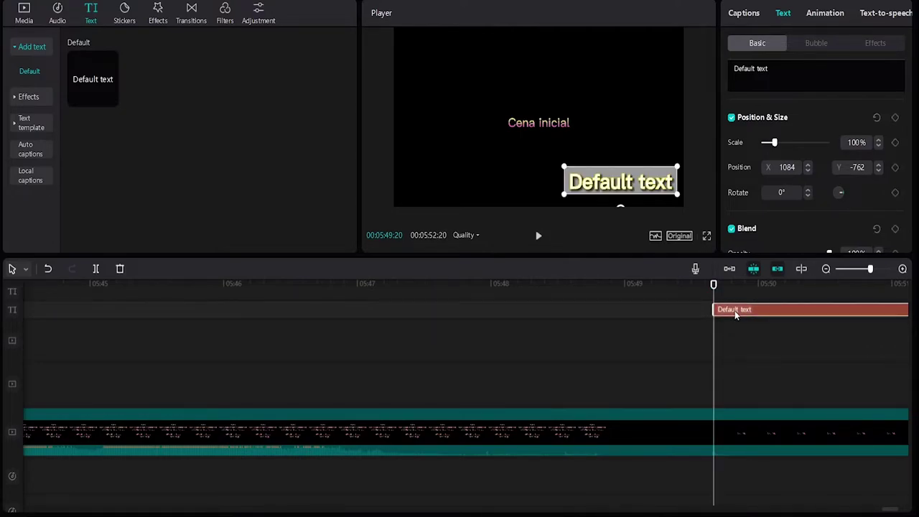
{"action": "scroll", "coordinate": [657, 375], "scroll_direction": "down", "scroll_amount": 2}
{"action": "scroll", "coordinate": [658, 375], "scroll_direction": "down", "scroll_amount": 3}
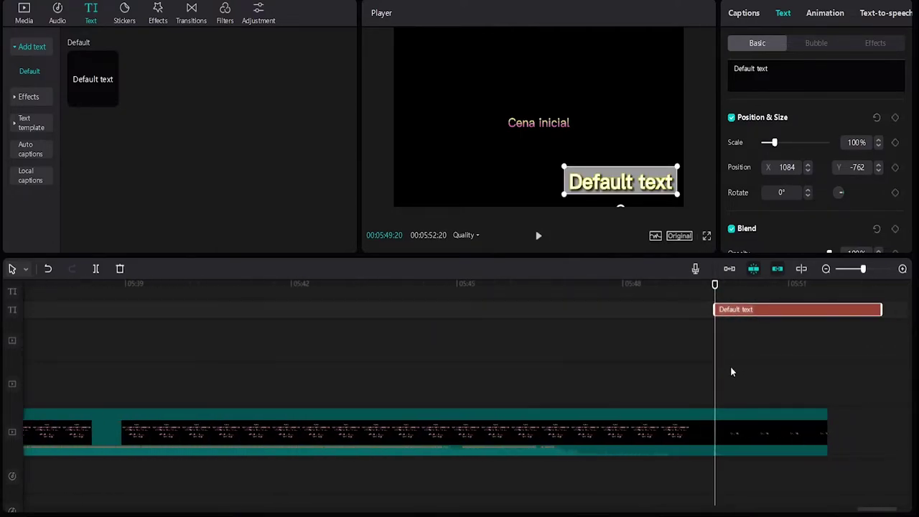
{"action": "left_click_drag", "start_coordinate": [881, 306], "coordinate": [828, 309]}
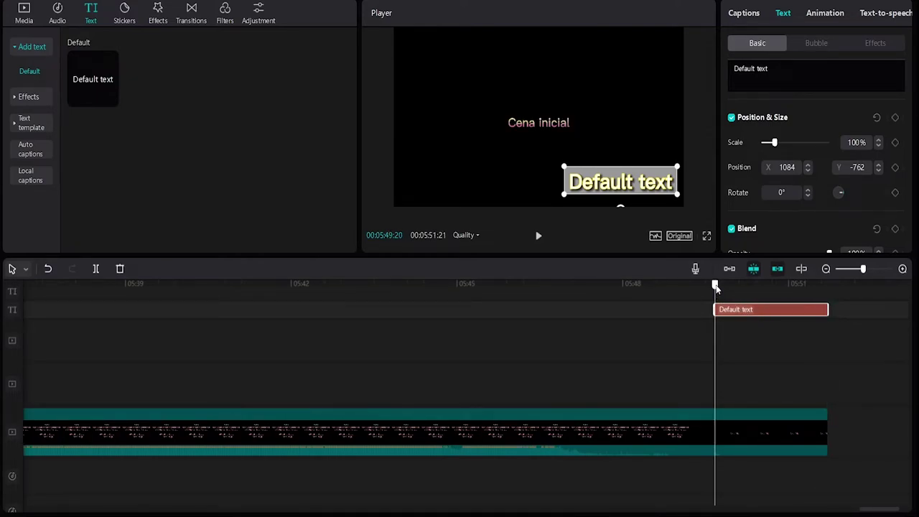
- Apply the blue fading banner bubble to the text, previewing it at 00:05:50:03
{"action": "left_click_drag", "start_coordinate": [716, 286], "coordinate": [739, 291]}
{"action": "left_click", "coordinate": [751, 337]}
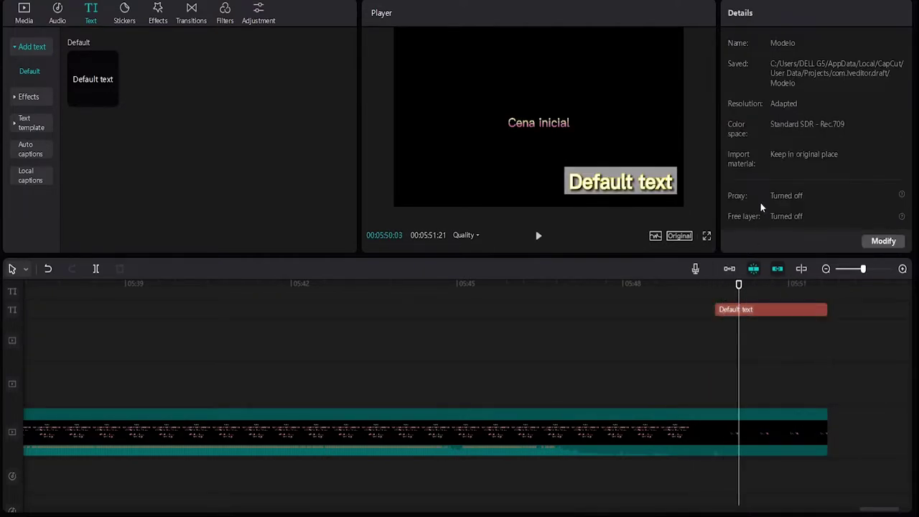
{"action": "left_click", "coordinate": [770, 312]}
{"action": "left_click", "coordinate": [822, 45]}
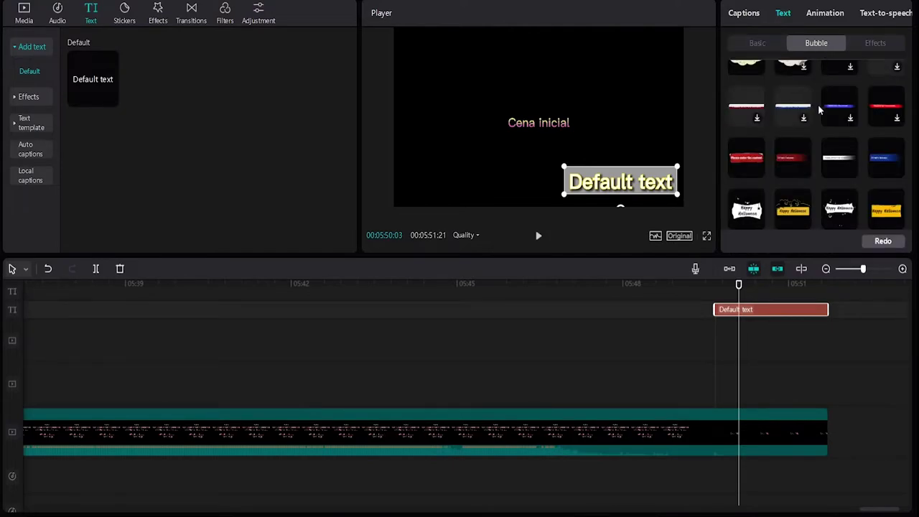
{"action": "left_click", "coordinate": [886, 155]}
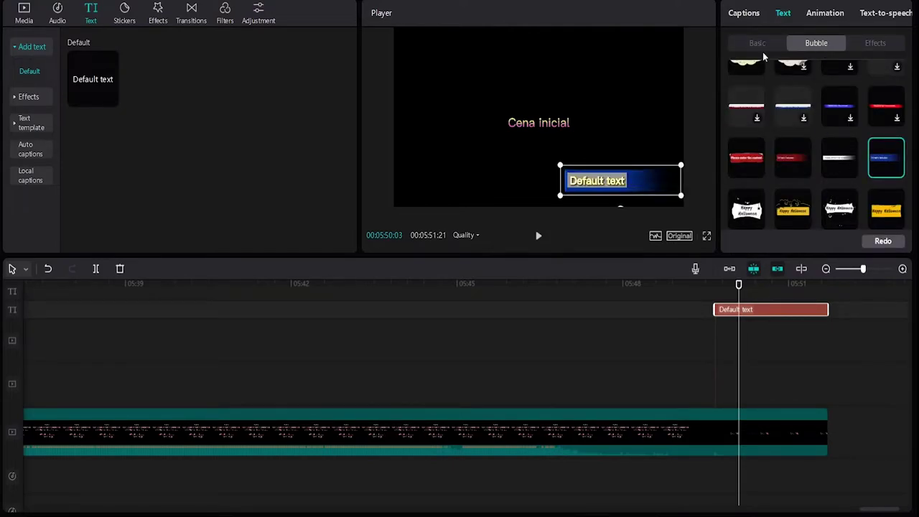
- Turn off the border and the shadow of the text
{"action": "left_click", "coordinate": [758, 43]}
{"action": "scroll", "coordinate": [790, 158], "scroll_direction": "down", "scroll_amount": 5}
{"action": "left_click", "coordinate": [734, 154]}
{"action": "scroll", "coordinate": [735, 155], "scroll_direction": "down", "scroll_amount": 2}
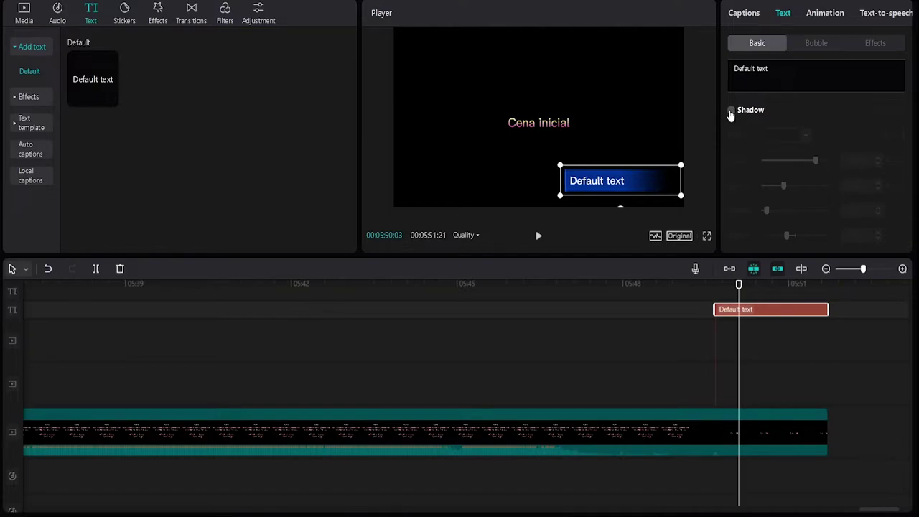
{"action": "scroll", "coordinate": [855, 63], "scroll_direction": "up", "scroll_amount": 8}
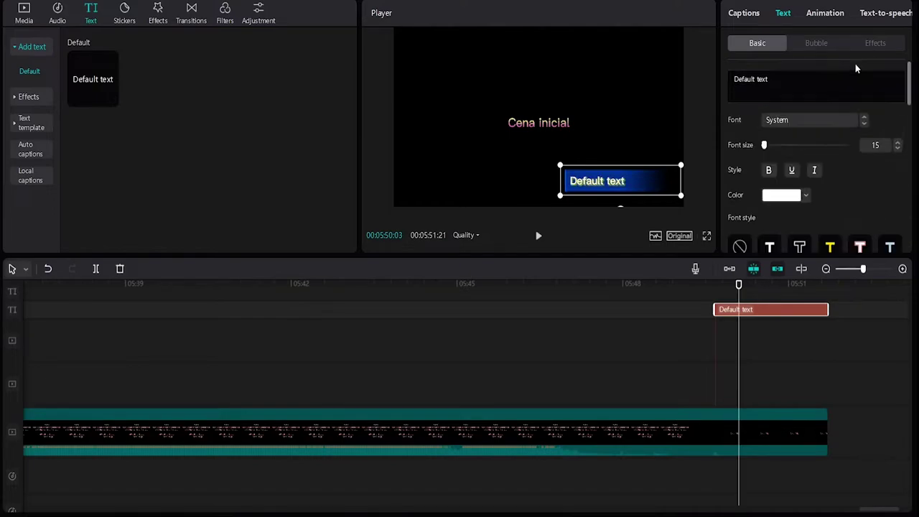
- Apply the Slingshot entrance animation to the text
{"action": "left_click", "coordinate": [820, 14]}
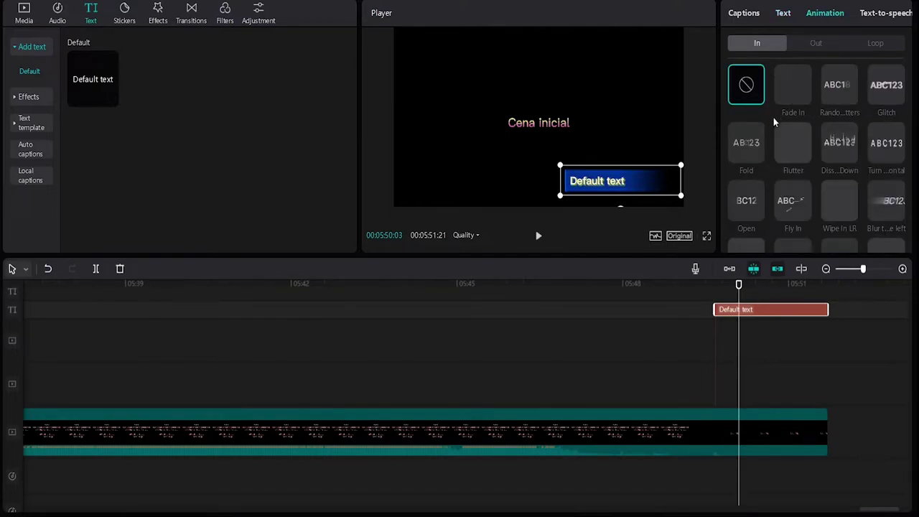
{"action": "scroll", "coordinate": [874, 179], "scroll_direction": "down", "scroll_amount": 5}
{"action": "left_click", "coordinate": [886, 130]}
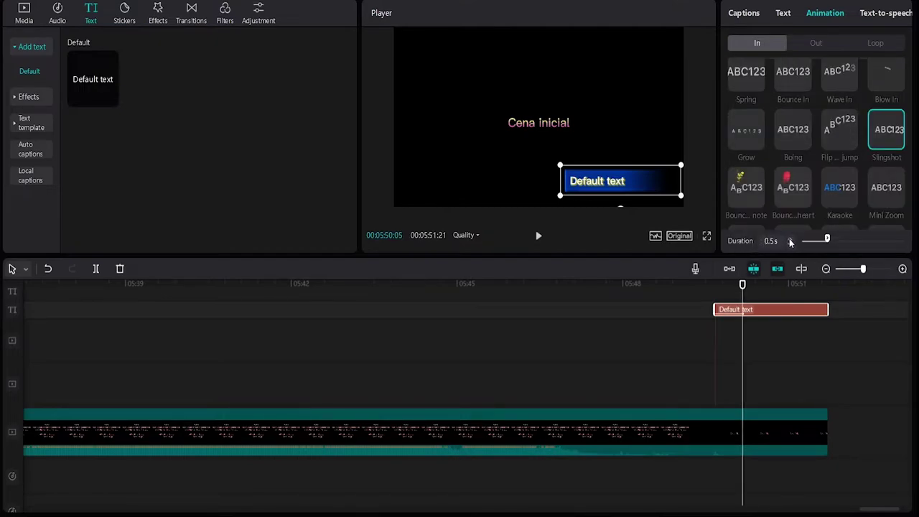
- Raise the entrance animation's duration to 2.0 s
{"action": "key", "text": "Right"}
{"action": "key", "text": "Right"}
{"action": "key", "text": "Right"}
{"action": "key", "text": "Right"}
{"action": "key", "text": "Right"}
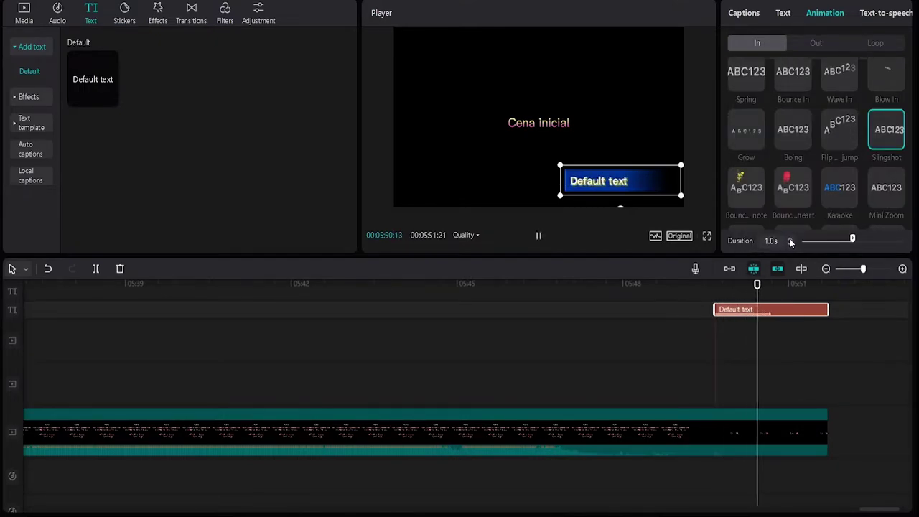
{"action": "key", "text": "Right"}
{"action": "key", "text": "Right"}
{"action": "key", "text": "Right"}
{"action": "key", "text": "Right"}
{"action": "key", "text": "Right"}
{"action": "key", "text": "Right"}
{"action": "key", "text": "Right"}
{"action": "key", "text": "Right"}
{"action": "key", "text": "Right"}
{"action": "key", "text": "Right"}
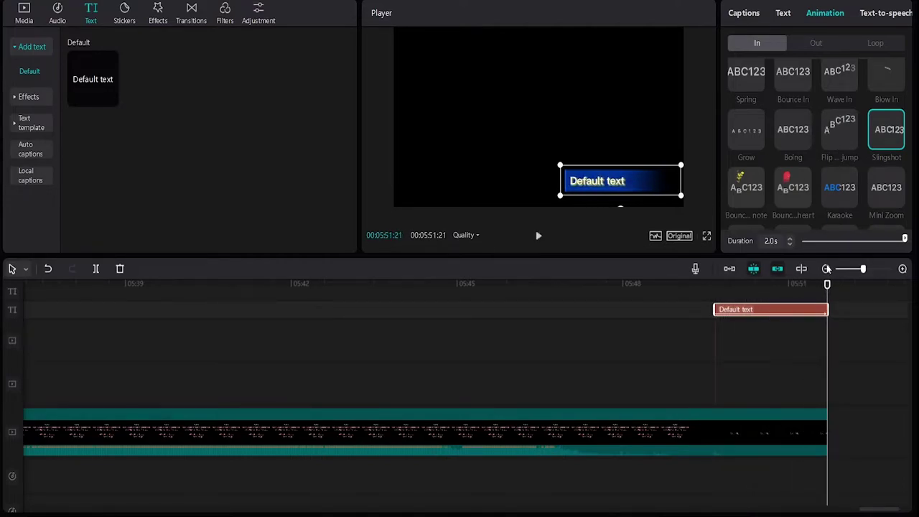
- Try the Flicker and horizontal turn exit animations on the text and apply the preset two rows below Flicker
{"action": "left_click", "coordinate": [742, 284]}
{"action": "left_click", "coordinate": [816, 43]}
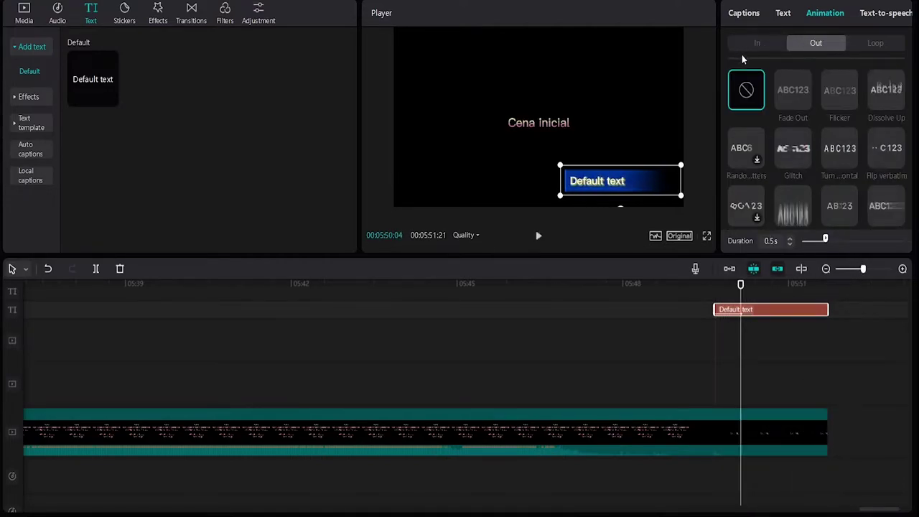
{"action": "left_click", "coordinate": [839, 90]}
{"action": "left_click", "coordinate": [837, 151]}
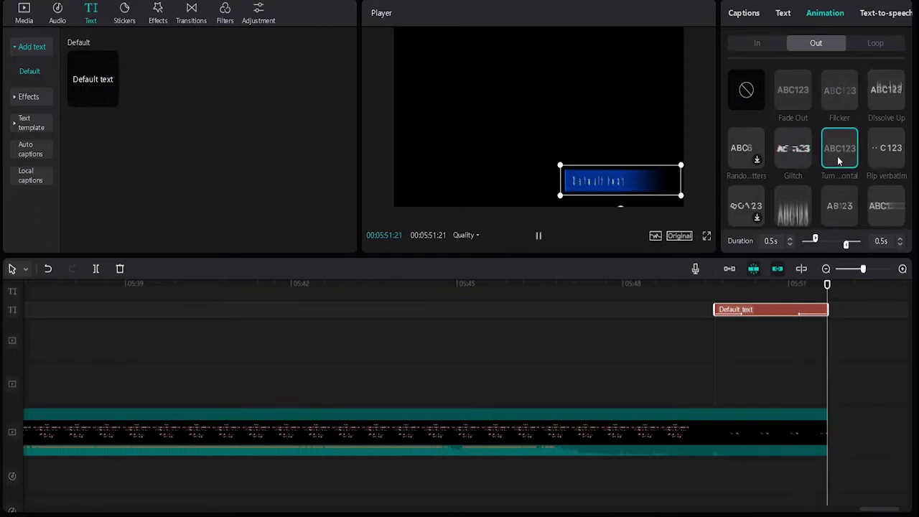
{"action": "left_click", "coordinate": [838, 207]}
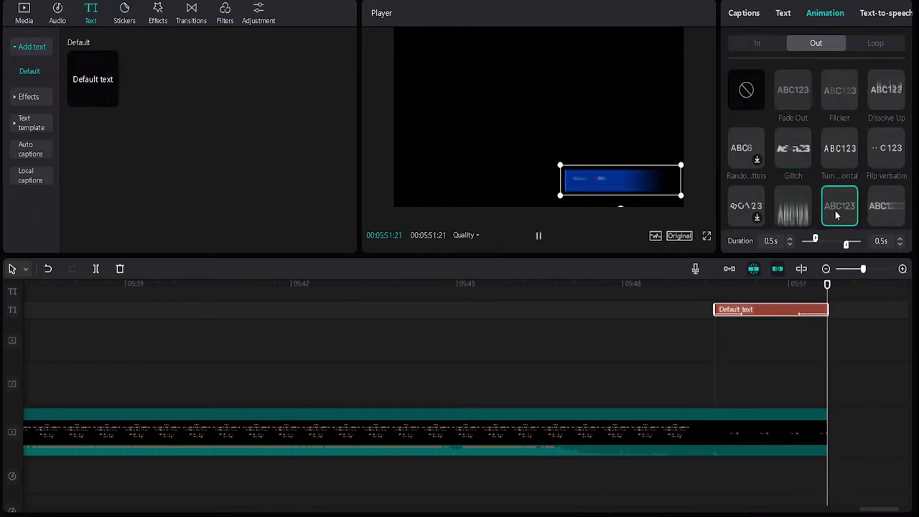
{"action": "left_click", "coordinate": [876, 43]}
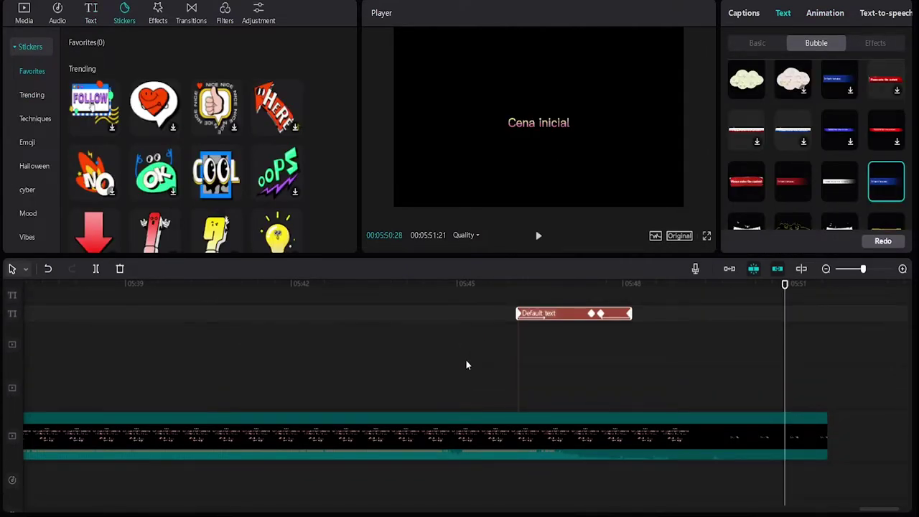
- Insert a freeze frame from the main video at 00:05:25:22 and move it to the track above
{"action": "scroll", "coordinate": [466, 359], "scroll_direction": "left", "scroll_amount": 5}
{"action": "scroll", "coordinate": [464, 358], "scroll_direction": "left", "scroll_amount": 3}
{"action": "left_click", "coordinate": [441, 286]}
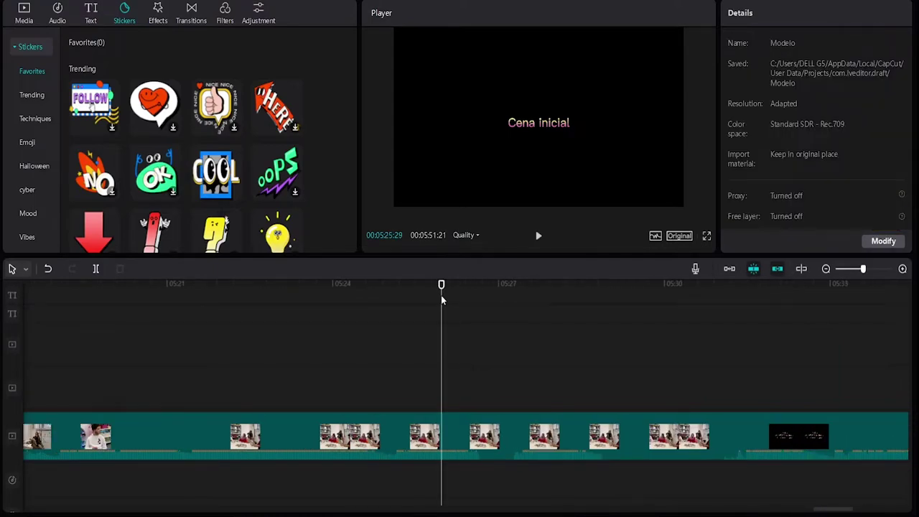
{"action": "left_click", "coordinate": [462, 287]}
{"action": "left_click_drag", "start_coordinate": [462, 287], "coordinate": [431, 314]}
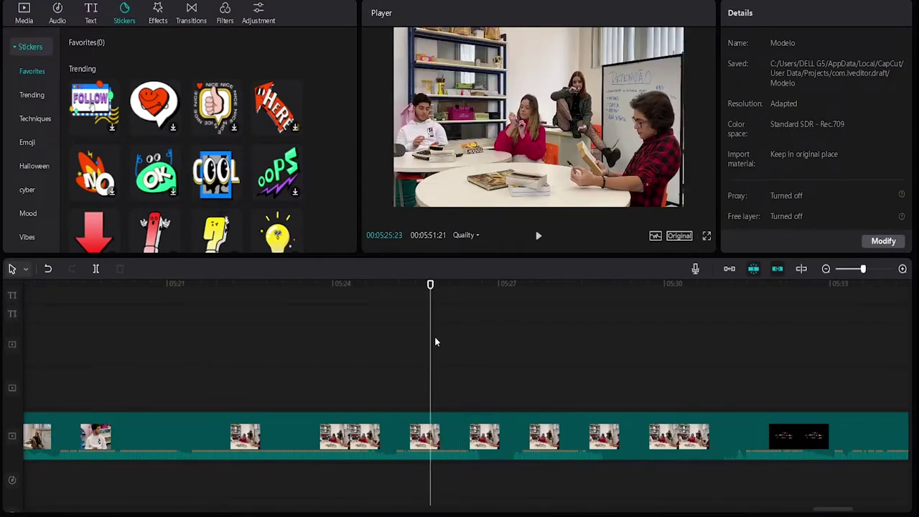
{"action": "left_click", "coordinate": [431, 408]}
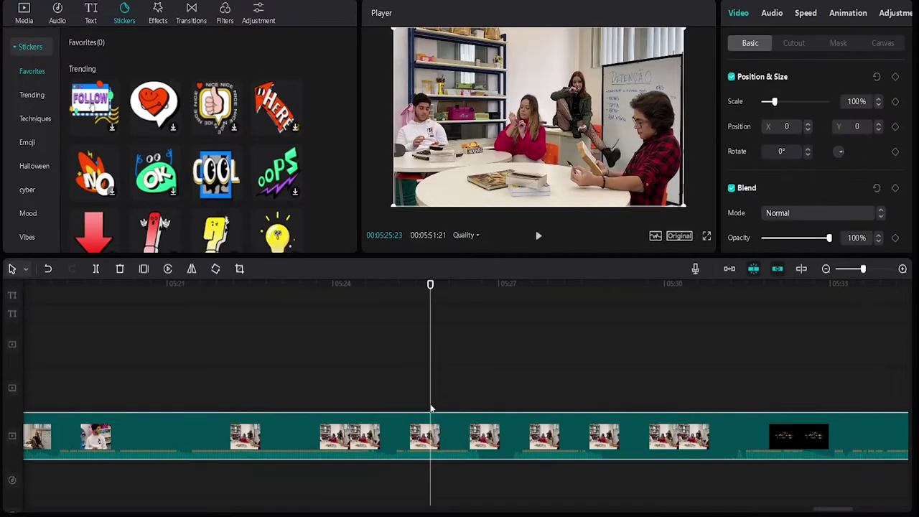
{"action": "left_click", "coordinate": [429, 286]}
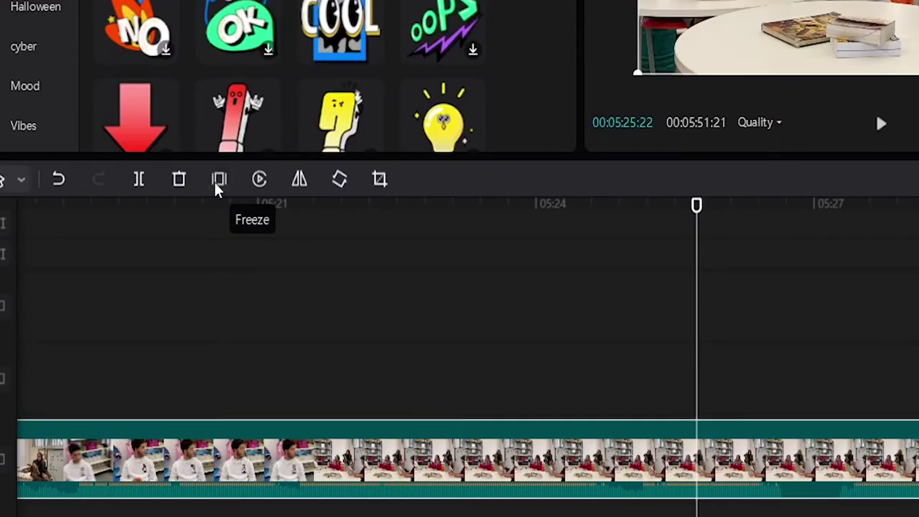
{"action": "left_click", "coordinate": [219, 185]}
{"action": "left_click_drag", "start_coordinate": [775, 453], "coordinate": [772, 366]}
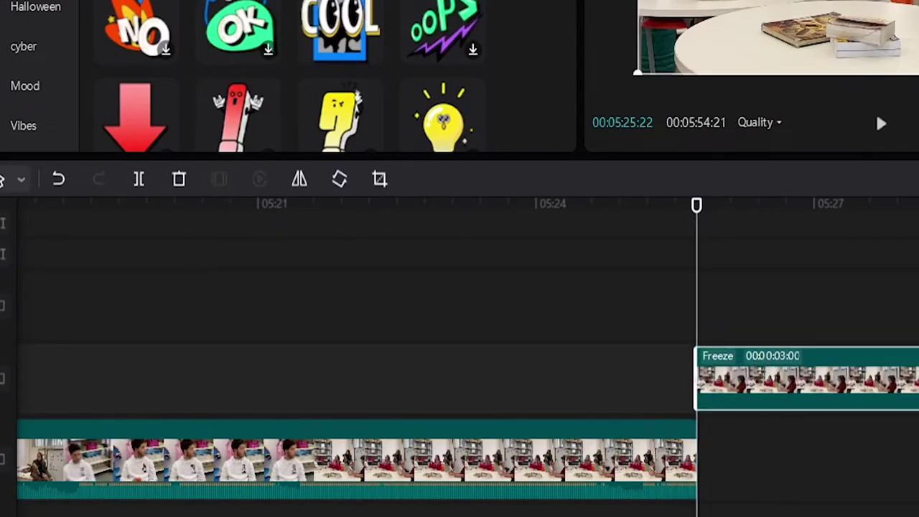
- Close the gap in the main track by moving the remaining footage back against the cut
{"action": "left_click", "coordinate": [895, 455]}
{"action": "left_click", "coordinate": [918, 459]}
{"action": "left_click_drag", "start_coordinate": [618, 435], "coordinate": [473, 435]}
- Move the freeze frame along the upper track to about 00:05:39
{"action": "left_click_drag", "start_coordinate": [457, 391], "coordinate": [711, 388]}
{"action": "scroll", "coordinate": [711, 387], "scroll_direction": "right", "scroll_amount": 6}
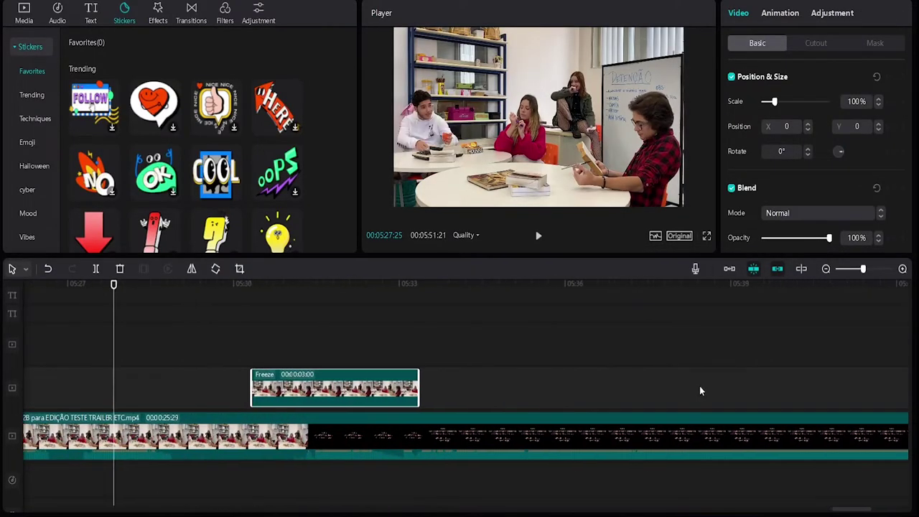
{"action": "left_click_drag", "start_coordinate": [313, 388], "coordinate": [780, 386]}
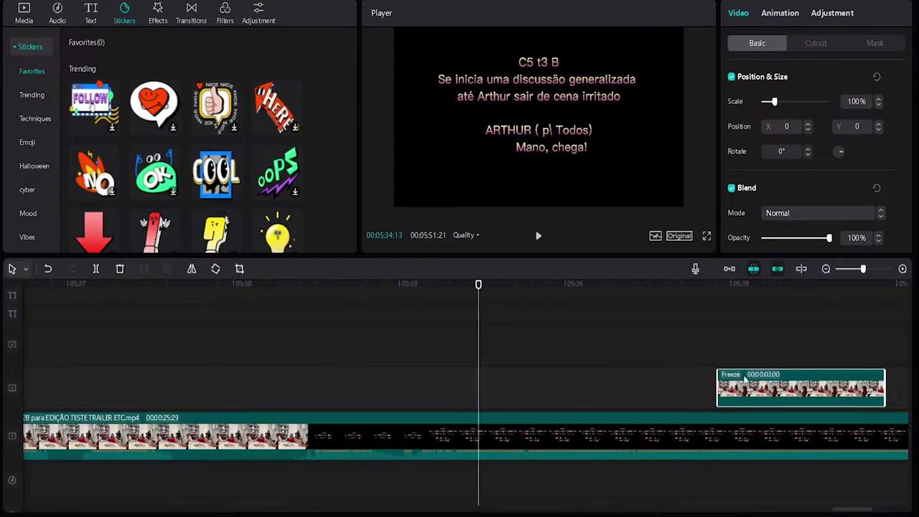
{"action": "scroll", "coordinate": [708, 386], "scroll_direction": "right", "scroll_amount": 5}
{"action": "scroll", "coordinate": [569, 381], "scroll_direction": "down", "scroll_amount": 1}
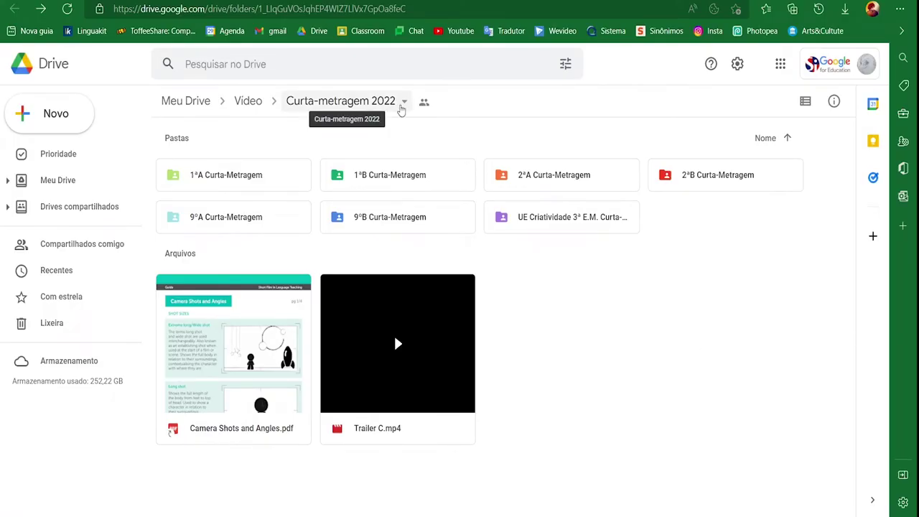
- Switch to Google Drive and look through the PARA CONFERIR scene clips, including C1 T3, C2 T3 and C4 E MEIO_ OLHARES
{"action": "key", "text": "ctrl+w"}
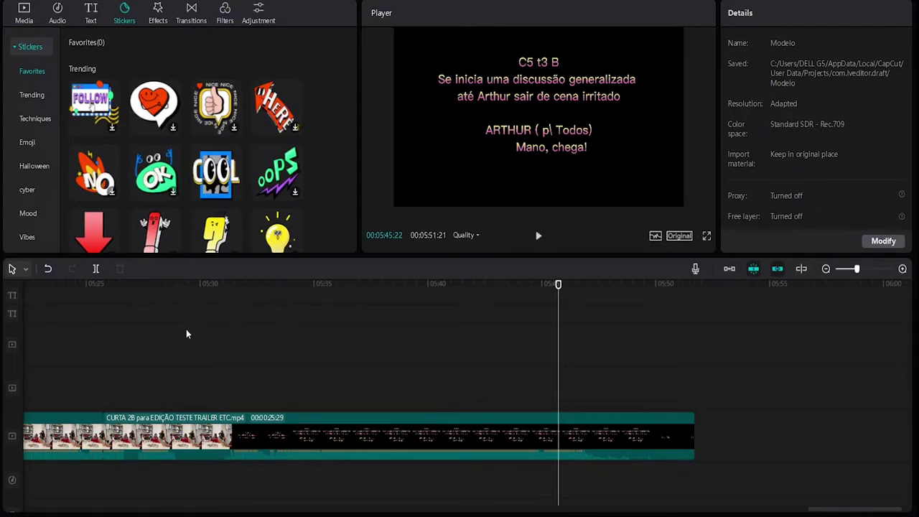
{"action": "scroll", "coordinate": [281, 440], "scroll_direction": "down", "scroll_amount": 2}
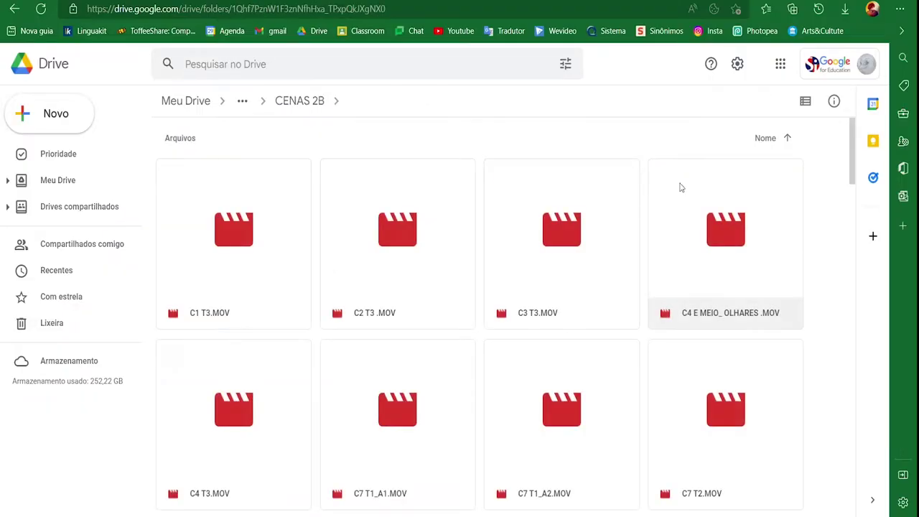
{"action": "left_click", "coordinate": [268, 318]}
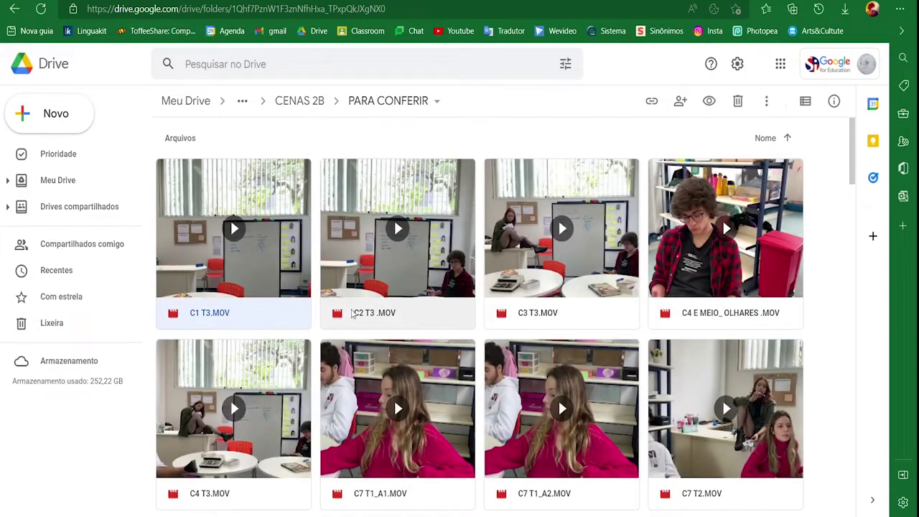
{"action": "left_click", "coordinate": [386, 323]}
{"action": "left_click", "coordinate": [667, 311]}
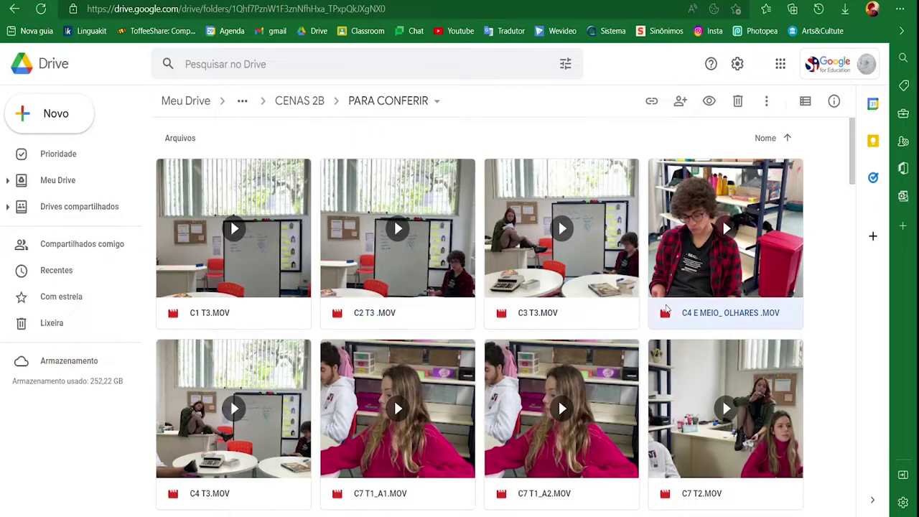
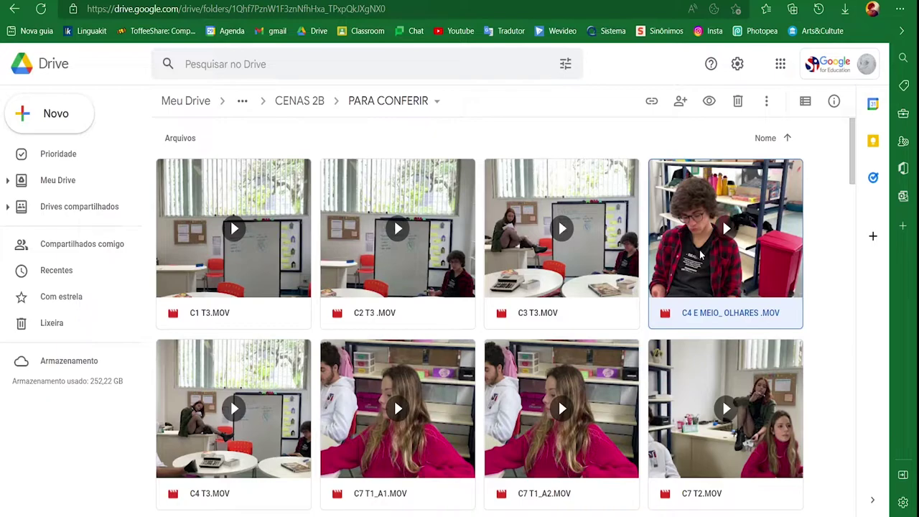
- Switch to the Cenas p Editar folder in File Explorer and inspect the scene clips, including C2 T3 and C3 T3
{"action": "key", "text": "alt+Tab"}
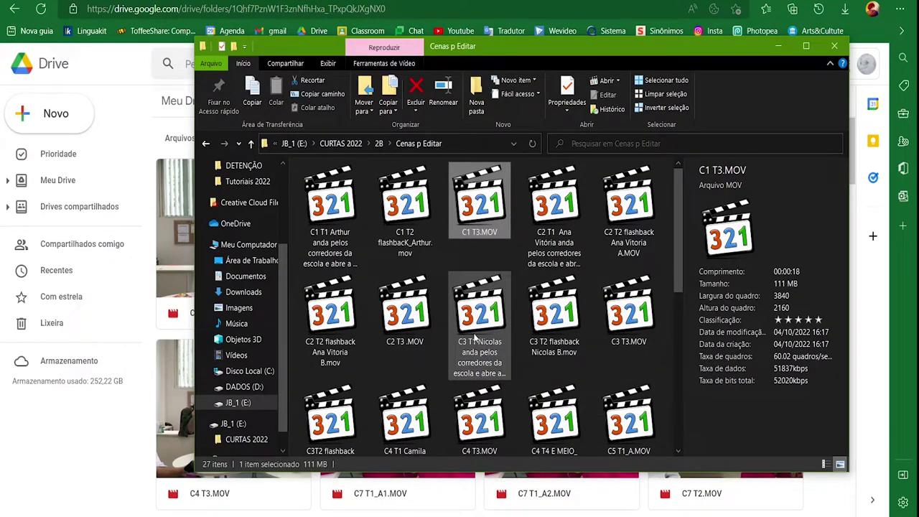
{"action": "left_click", "coordinate": [408, 338]}
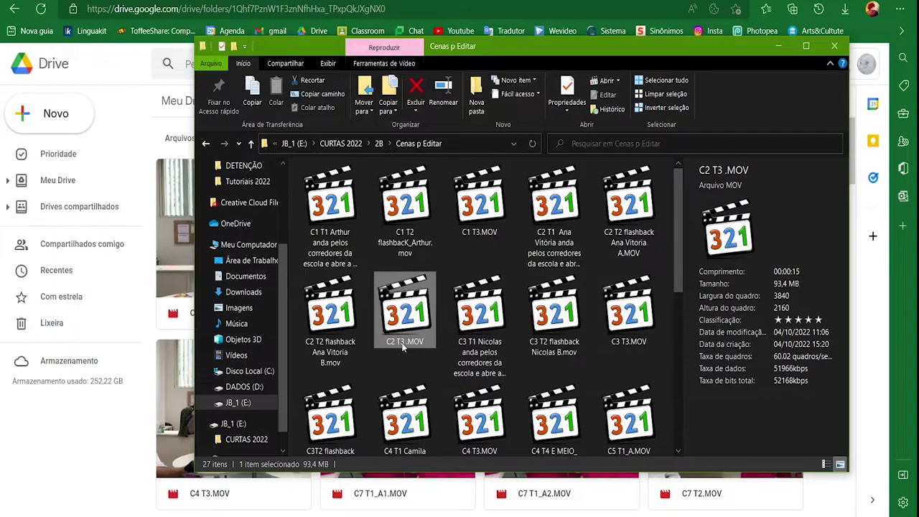
{"action": "left_click", "coordinate": [332, 245]}
{"action": "left_click", "coordinate": [568, 329]}
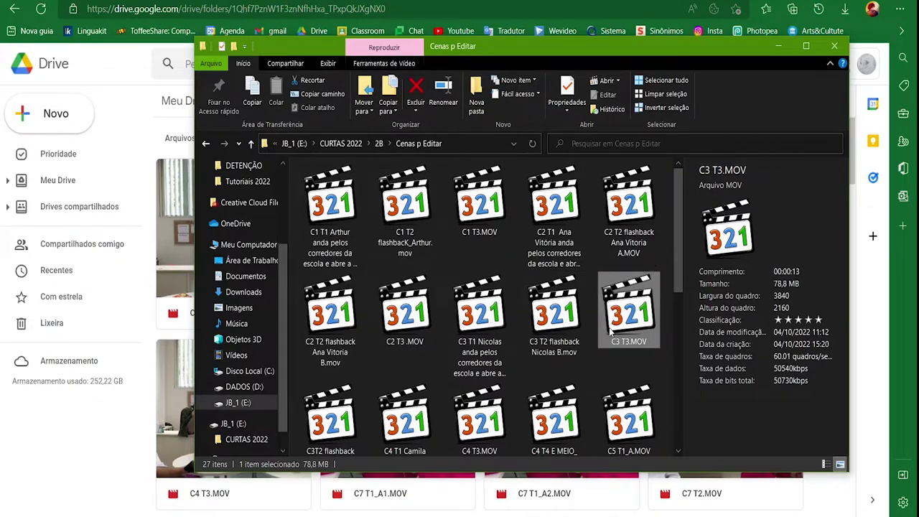
{"action": "left_click", "coordinate": [479, 324]}
{"action": "left_click", "coordinate": [427, 237]}
{"action": "left_click", "coordinate": [476, 242]}
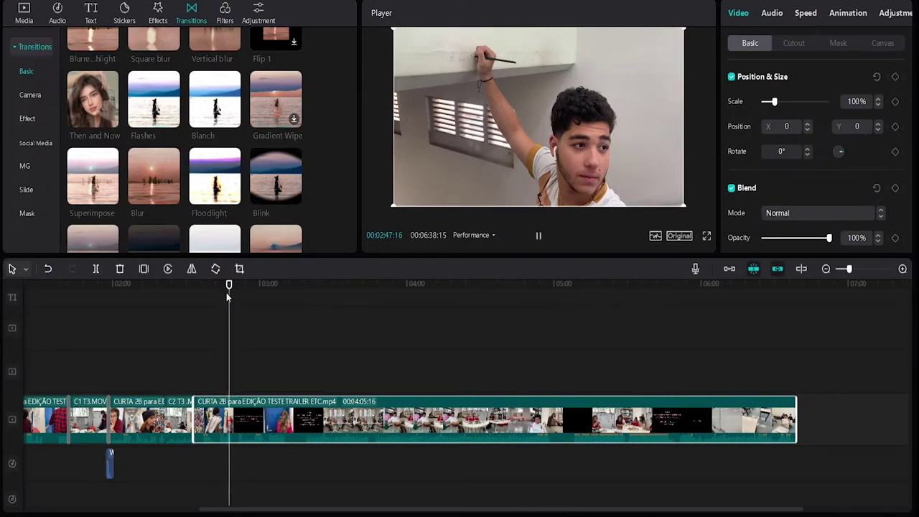
- Import the clip C3 T3.MOV from the Cenas p Editar folder into the project media
{"action": "key", "text": "space"}
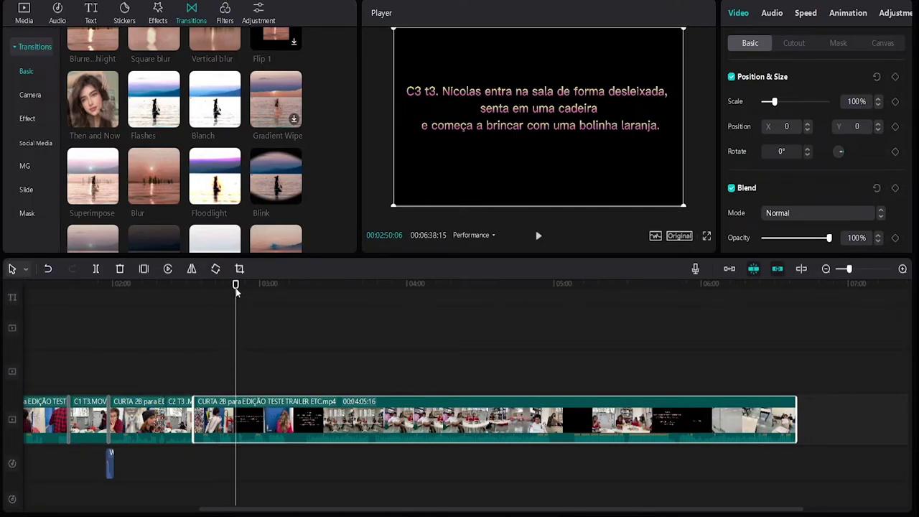
{"action": "left_click", "coordinate": [250, 332]}
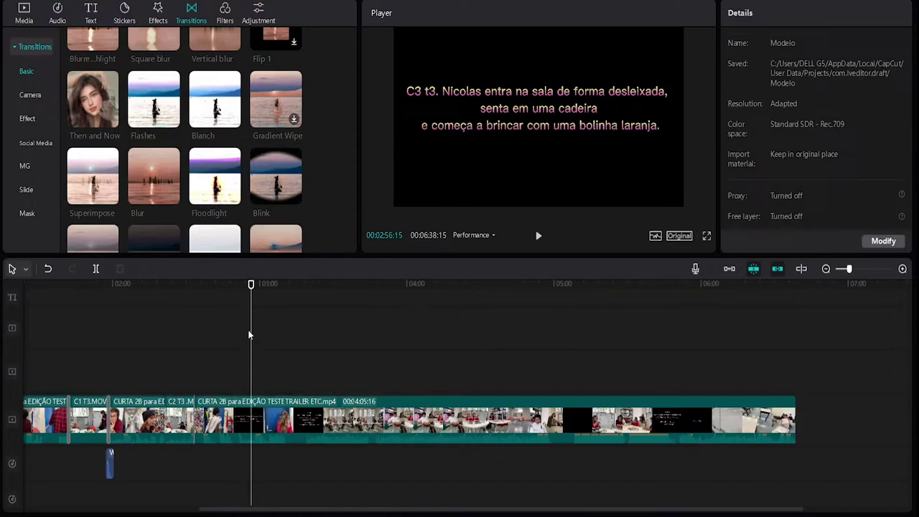
{"action": "mouse_move", "coordinate": [130, 156]}
{"action": "scroll", "coordinate": [130, 156], "scroll_direction": "up", "scroll_amount": 2}
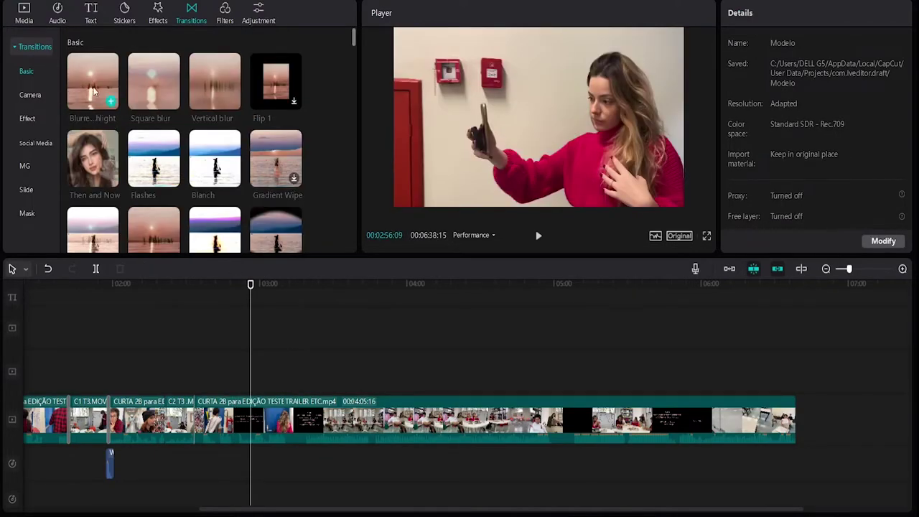
{"action": "left_click", "coordinate": [25, 11]}
{"action": "left_click", "coordinate": [140, 80]}
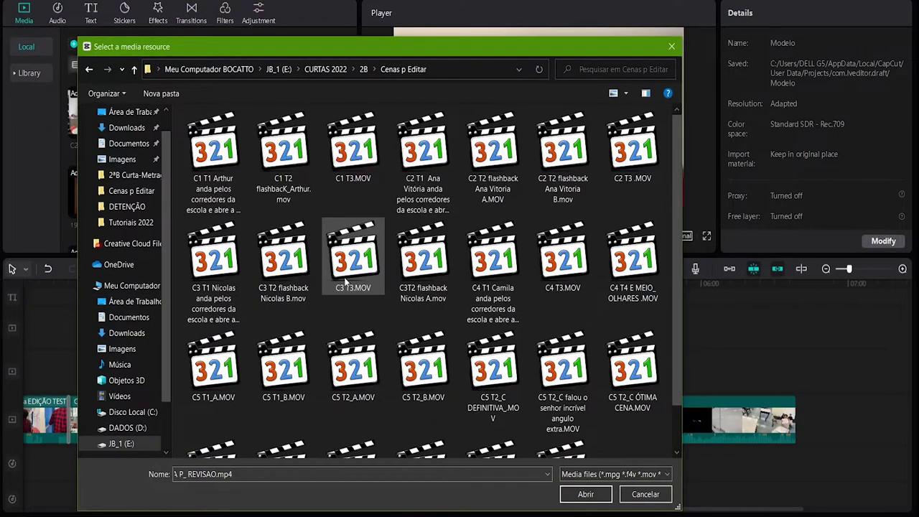
{"action": "double_click", "coordinate": [354, 288]}
- Place C3 T3.MOV on the upper track past the end of the main footage, at about 00:06:45, and preview it
{"action": "left_click_drag", "start_coordinate": [104, 111], "coordinate": [827, 371]}
{"action": "left_click", "coordinate": [813, 286]}
{"action": "key", "text": "space"}
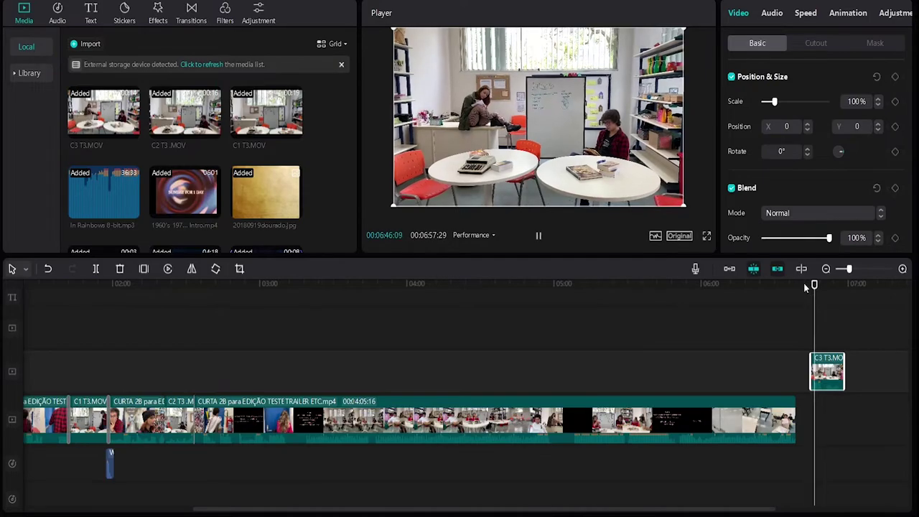
{"action": "left_click_drag", "start_coordinate": [565, 252], "coordinate": [568, 305]}
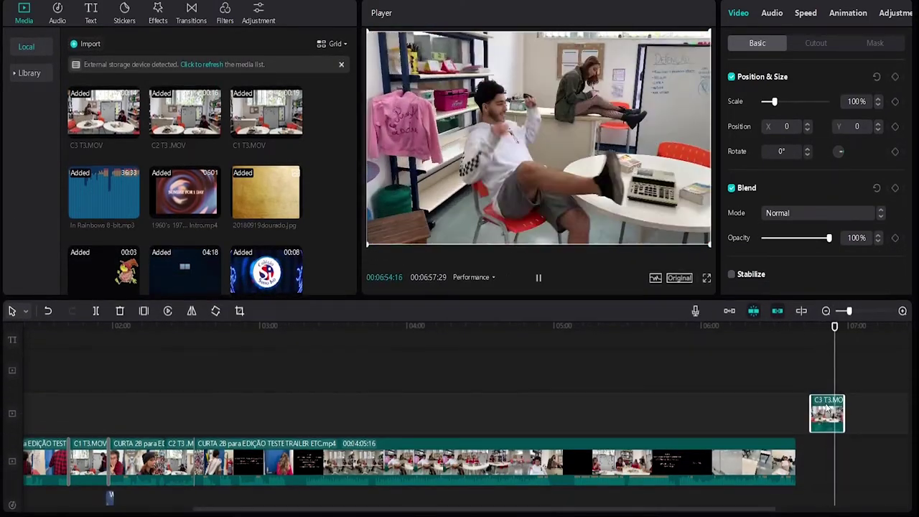
{"action": "key", "text": "space"}
- Split the main footage just before the C3 t3 scene card, at about 00:02:48:20
{"action": "left_click", "coordinate": [225, 412]}
{"action": "key", "text": "space"}
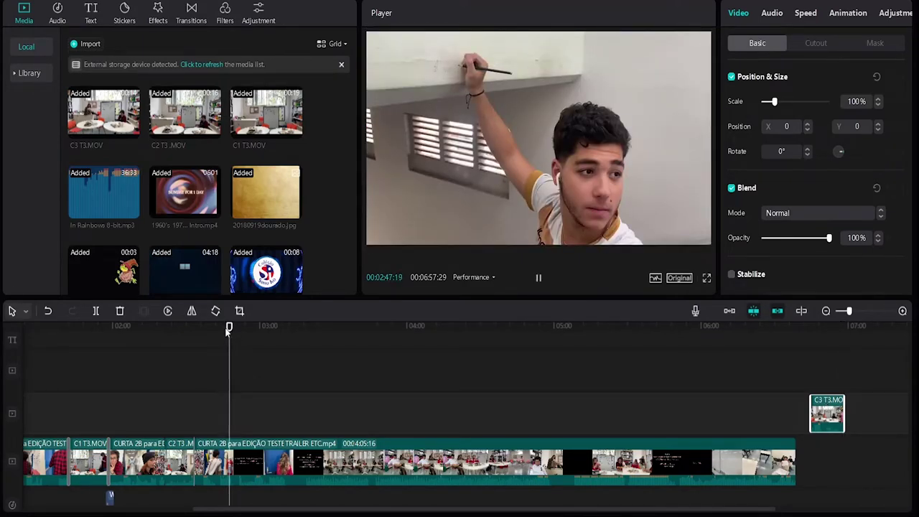
{"action": "key", "text": "space"}
{"action": "scroll", "coordinate": [237, 420], "scroll_direction": "up", "scroll_amount": 6, "text": "ctrl"}
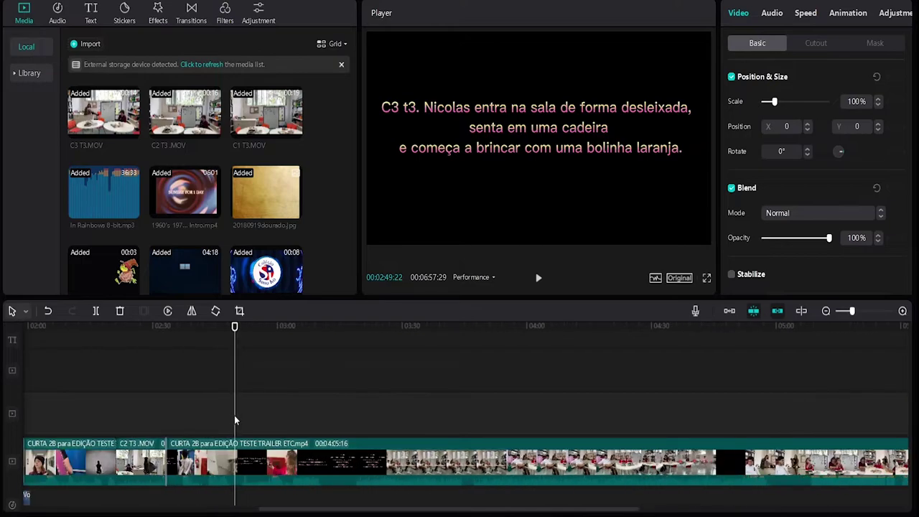
{"action": "left_click", "coordinate": [222, 327]}
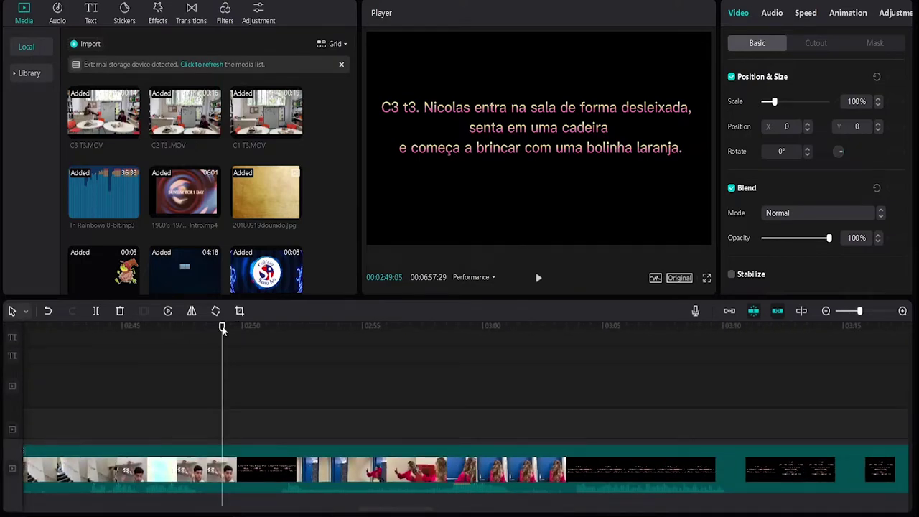
{"action": "key", "text": "Left"}
{"action": "key", "text": "Left"}
{"action": "key", "text": "Left"}
{"action": "key", "text": "Left"}
{"action": "key", "text": "Left"}
{"action": "key", "text": "Left"}
{"action": "key", "text": "Left"}
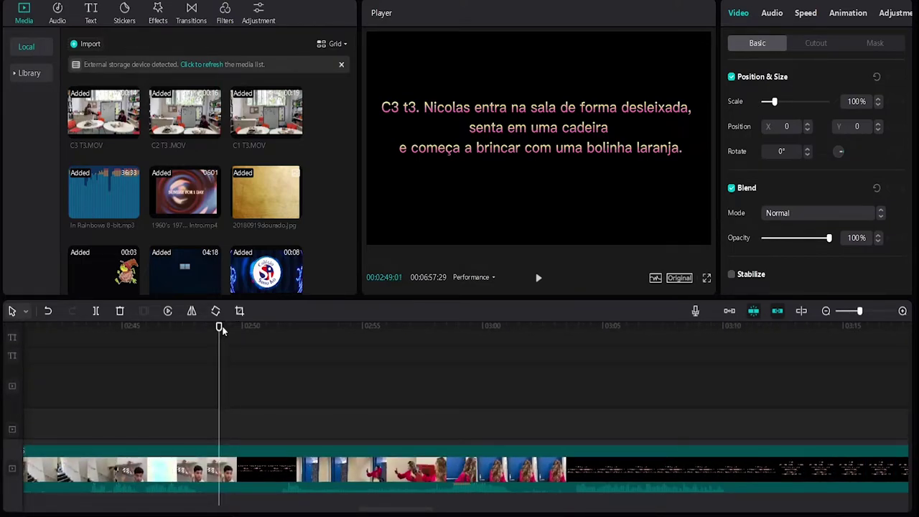
{"action": "key", "text": "Left"}
{"action": "key", "text": "Left"}
{"action": "key", "text": "Left"}
{"action": "key", "text": "Left"}
{"action": "key", "text": "Left"}
{"action": "key", "text": "Left"}
{"action": "key", "text": "Left"}
{"action": "key", "text": "Left"}
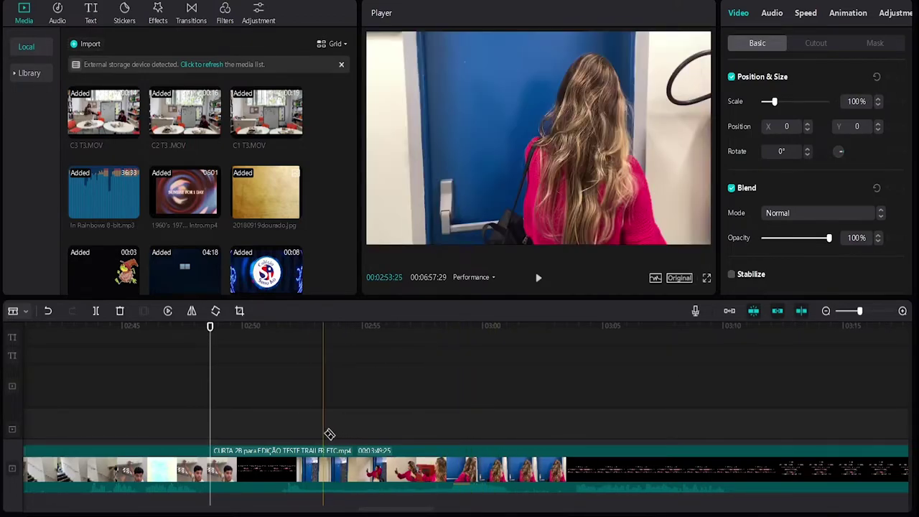
- Split the footage again near the end of the scene card, at about 00:02:51:20, and delete the card segment
{"action": "left_click", "coordinate": [281, 440]}
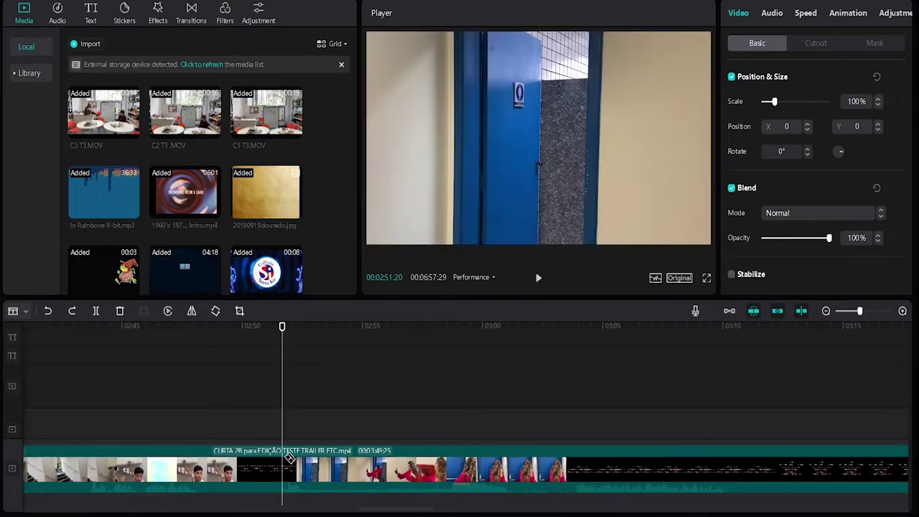
{"action": "key", "text": "Left"}
{"action": "key", "text": "Right"}
{"action": "left_click_drag", "start_coordinate": [261, 467], "coordinate": [259, 421]}
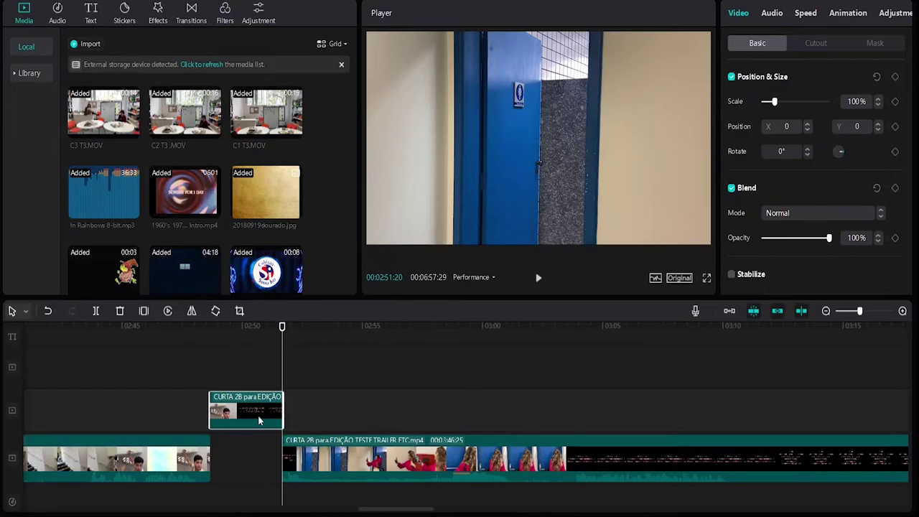
{"action": "key", "text": "Delete"}
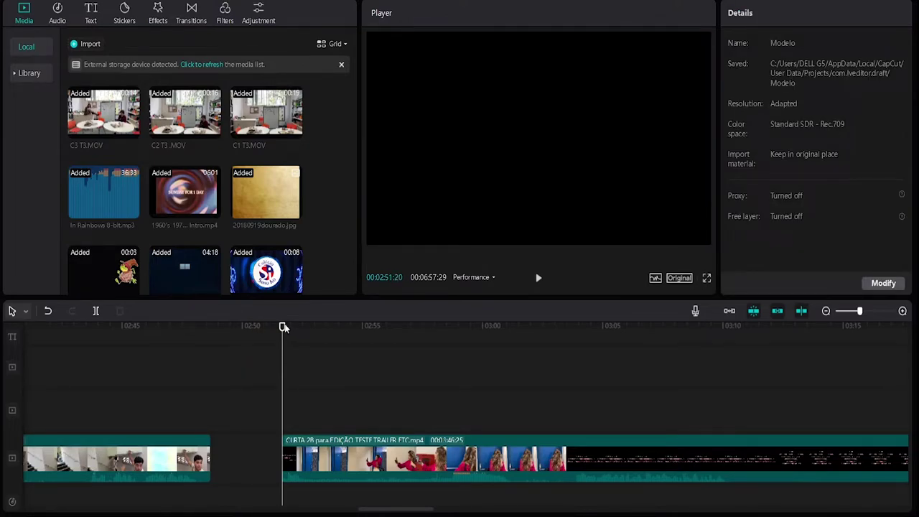
- Delete all the main-track footage that follows the gap left by the scene card
{"action": "left_click_drag", "start_coordinate": [284, 328], "coordinate": [203, 353]}
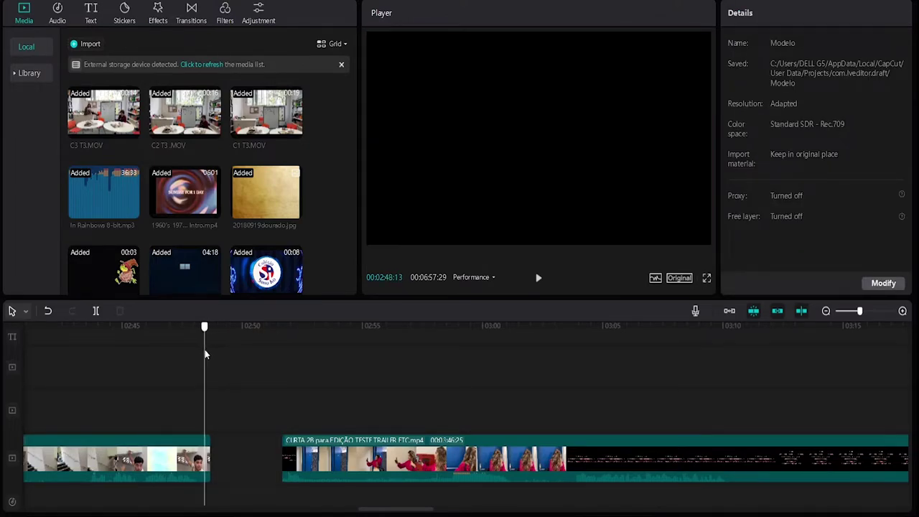
{"action": "scroll", "coordinate": [698, 495], "scroll_direction": "left", "scroll_amount": 3}
{"action": "left_click", "coordinate": [330, 448]}
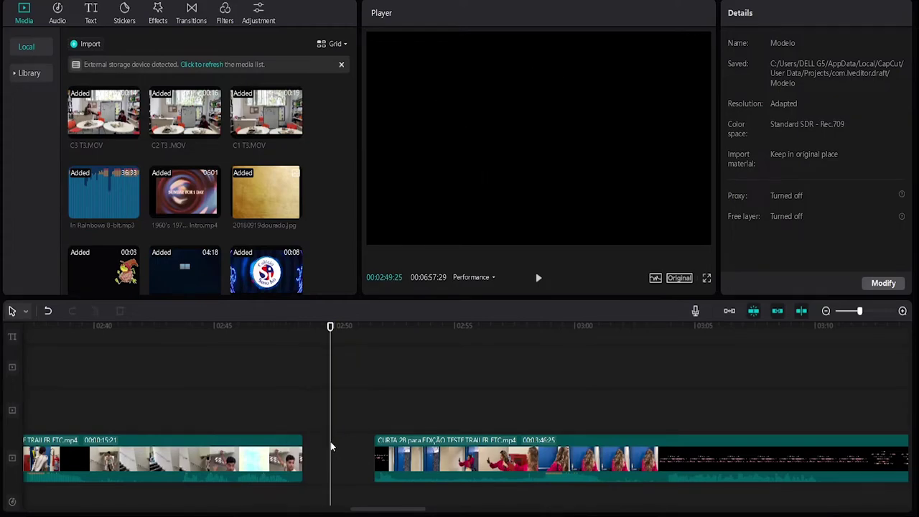
{"action": "left_click", "coordinate": [435, 454]}
{"action": "key", "text": "Delete"}
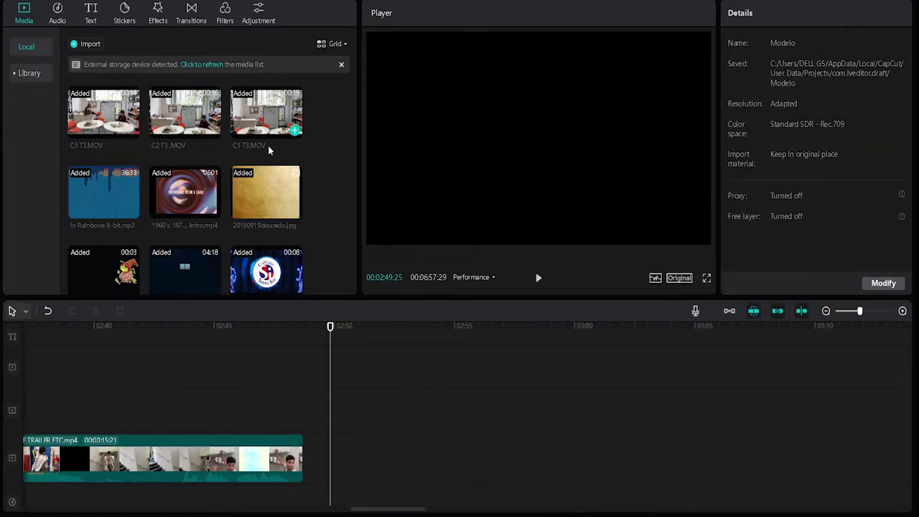
- Extend the end of the shortened main-track clip until its full source footage, 00:04:05:16 long, is restored
{"action": "left_click_drag", "start_coordinate": [303, 459], "coordinate": [830, 465]}
{"action": "scroll", "coordinate": [602, 474], "scroll_direction": "down", "scroll_amount": 3}
{"action": "scroll", "coordinate": [826, 466], "scroll_direction": "down", "scroll_amount": 3}
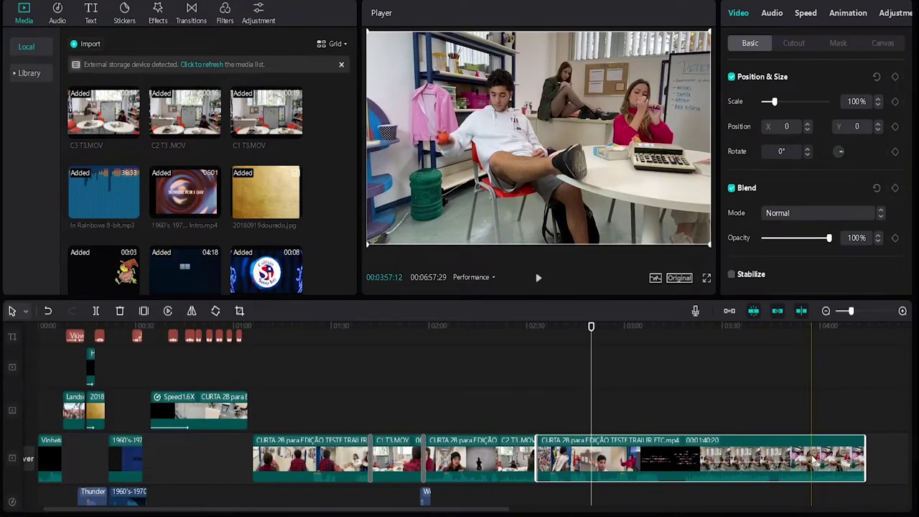
{"action": "scroll", "coordinate": [753, 457], "scroll_direction": "right", "scroll_amount": 3}
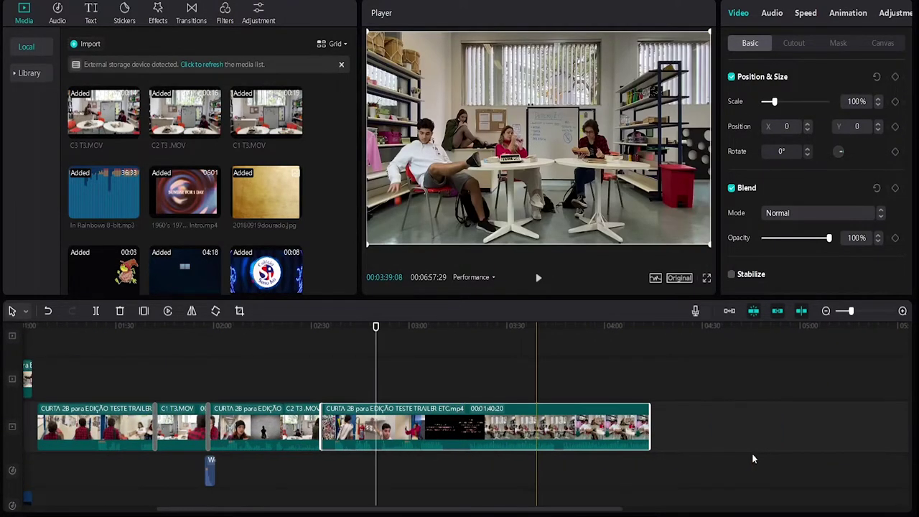
{"action": "left_click_drag", "start_coordinate": [652, 427], "coordinate": [744, 400]}
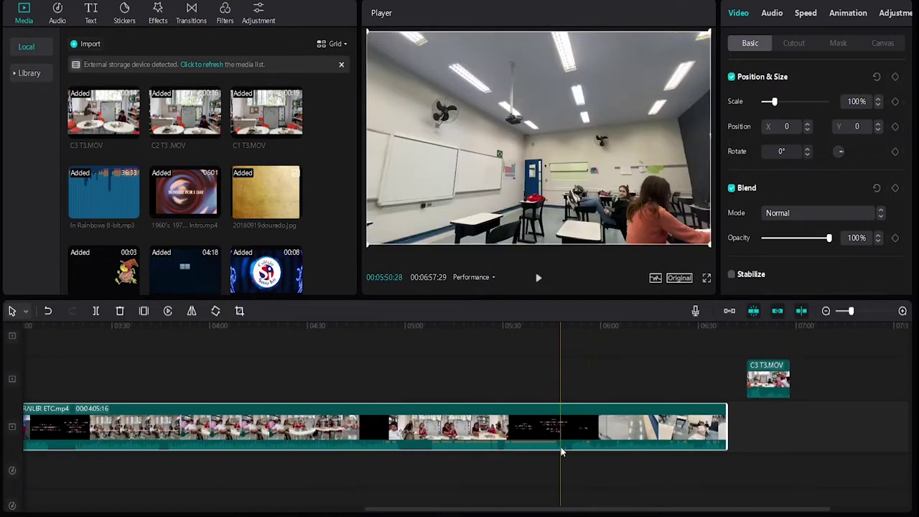
- Cut the C3 t3 scene card out of the main footage between about 00:02:48 and 00:02:51, leaving the gap open
{"action": "scroll", "coordinate": [466, 429], "scroll_direction": "left", "scroll_amount": 7}
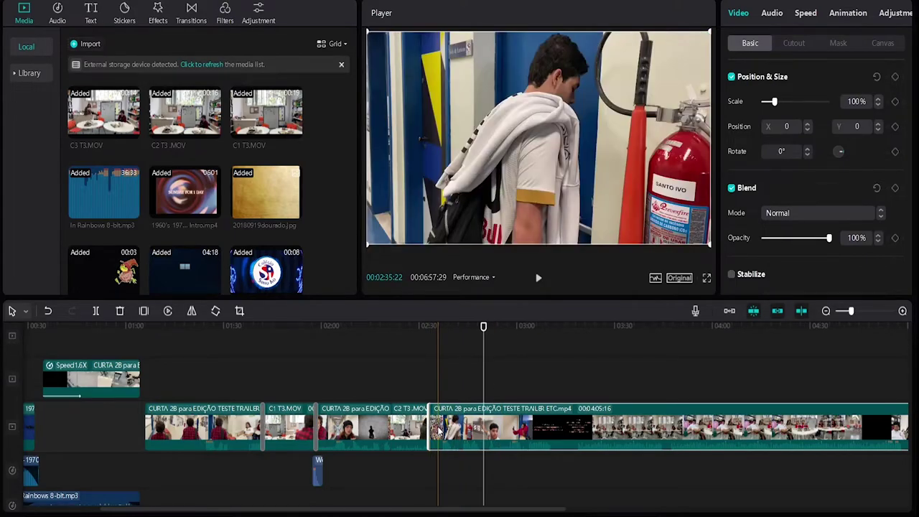
{"action": "scroll", "coordinate": [511, 427], "scroll_direction": "up", "scroll_amount": 5}
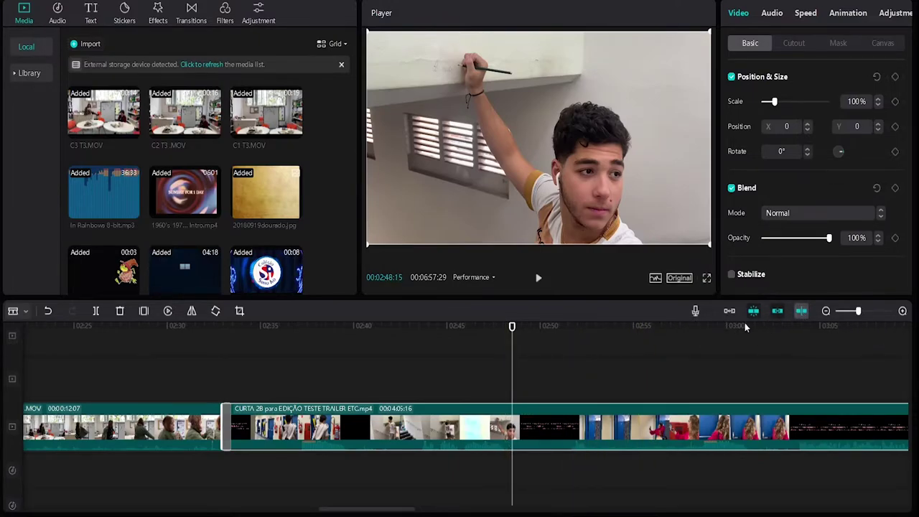
{"action": "left_click", "coordinate": [493, 353]}
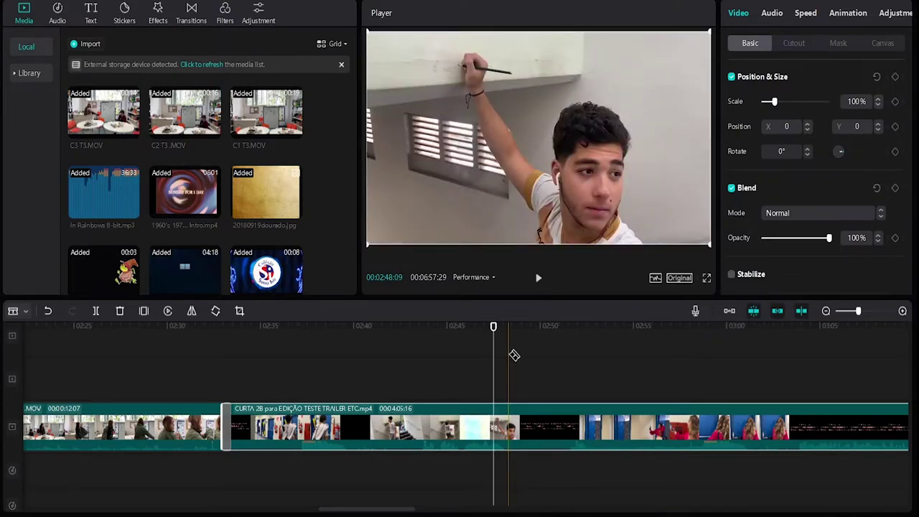
{"action": "left_click", "coordinate": [527, 358]}
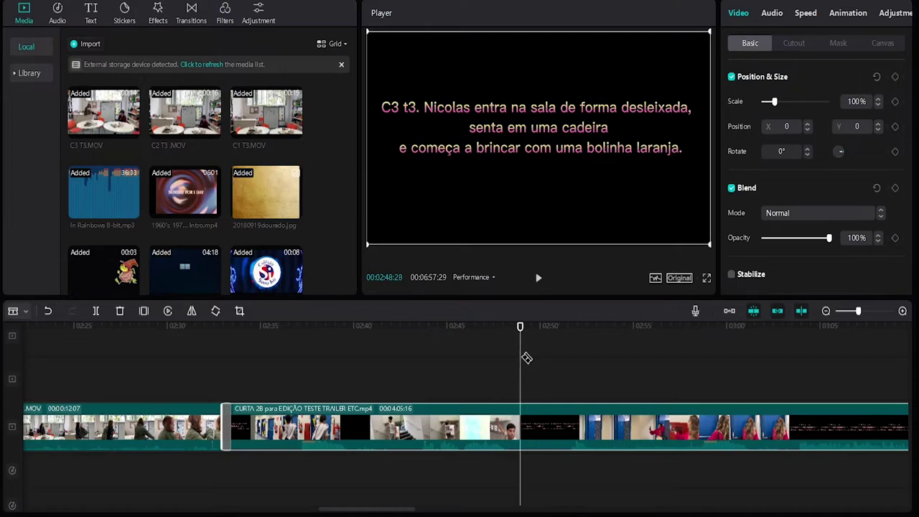
{"action": "key", "text": "Left"}
{"action": "key", "text": "Left"}
{"action": "key", "text": "Left"}
{"action": "key", "text": "Left"}
{"action": "key", "text": "Left"}
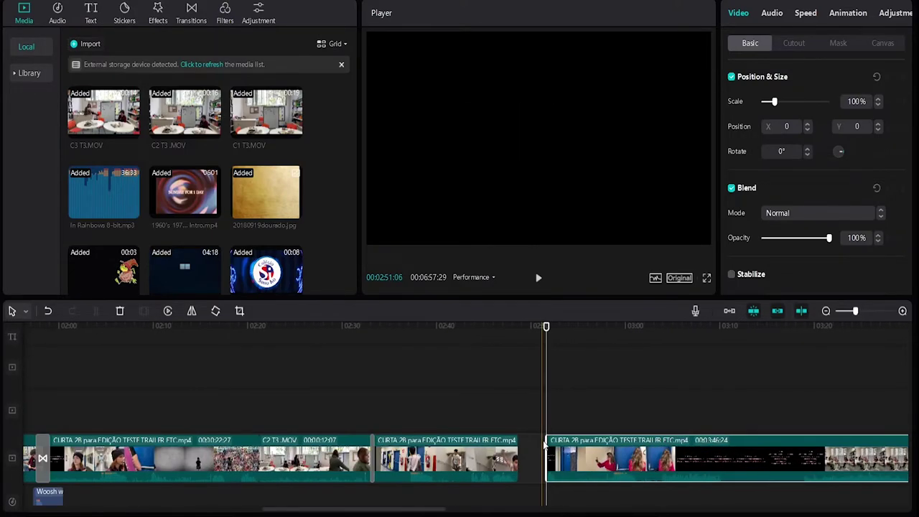
- Move C3 T3.MOV back along the upper track so it starts at the beginning of the gap, at about 00:02:48
{"action": "scroll", "coordinate": [599, 425], "scroll_direction": "down", "scroll_amount": 2}
{"action": "scroll", "coordinate": [600, 431], "scroll_direction": "down", "scroll_amount": 10}
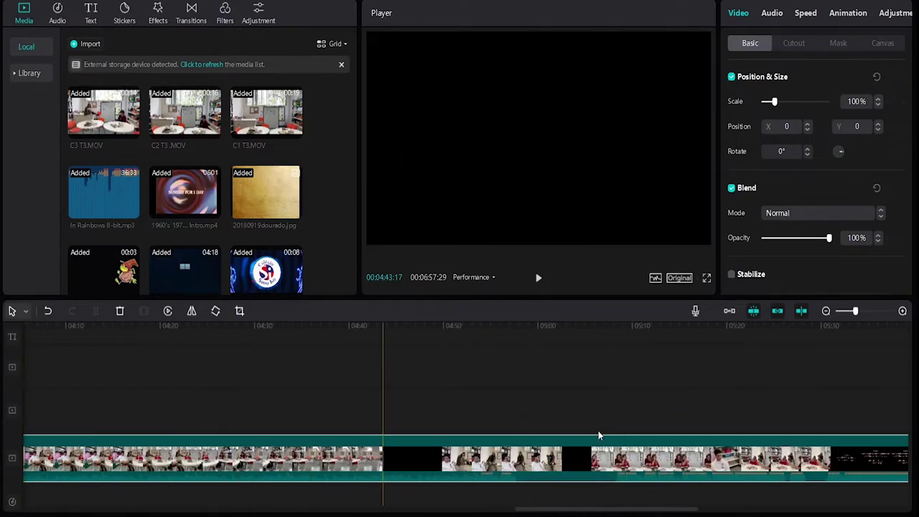
{"action": "scroll", "coordinate": [598, 431], "scroll_direction": "down", "scroll_amount": 10}
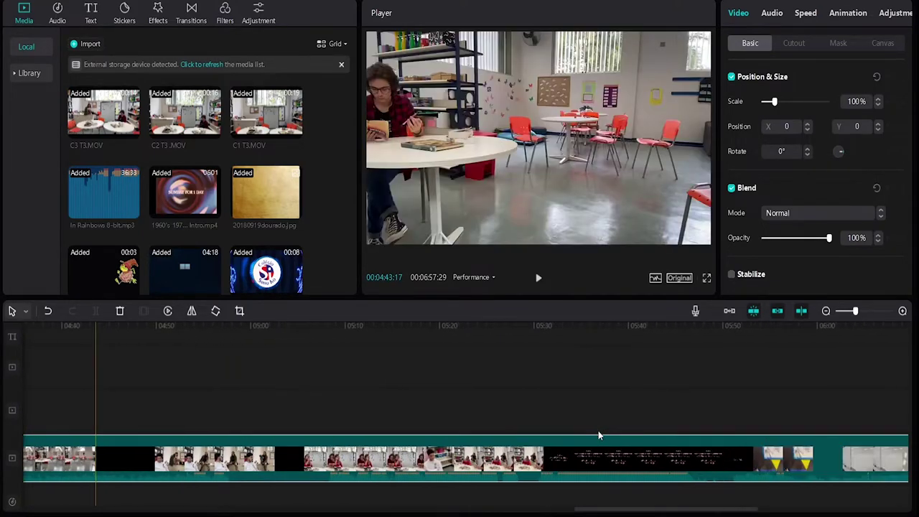
{"action": "left_click", "coordinate": [635, 419]}
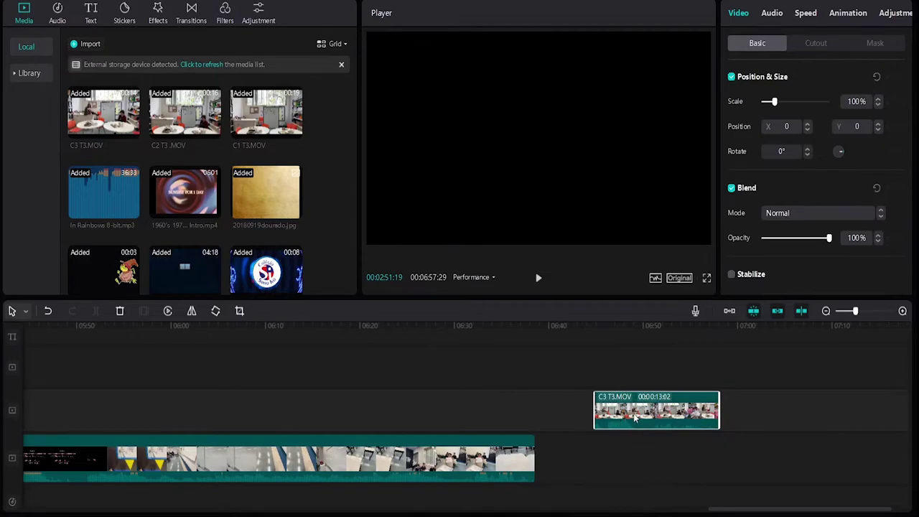
{"action": "left_click_drag", "start_coordinate": [635, 419], "coordinate": [141, 418]}
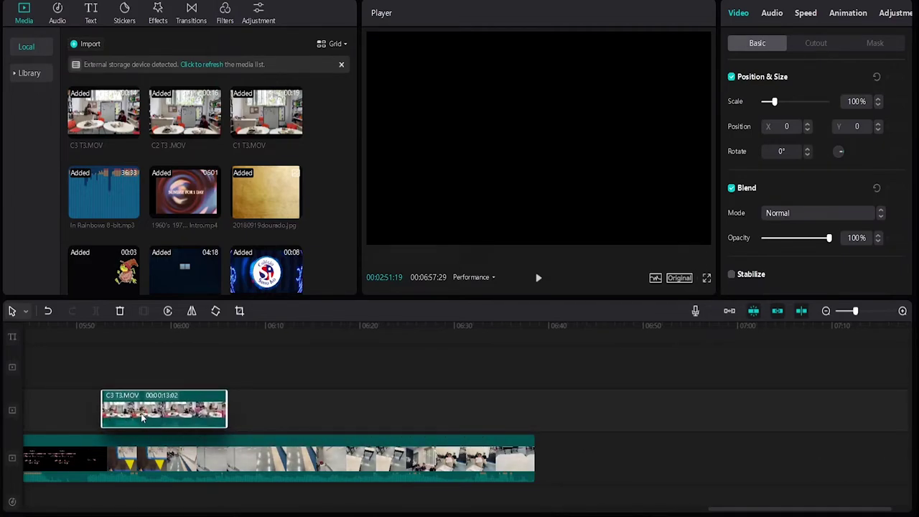
{"action": "left_click_drag", "start_coordinate": [141, 419], "coordinate": [265, 407]}
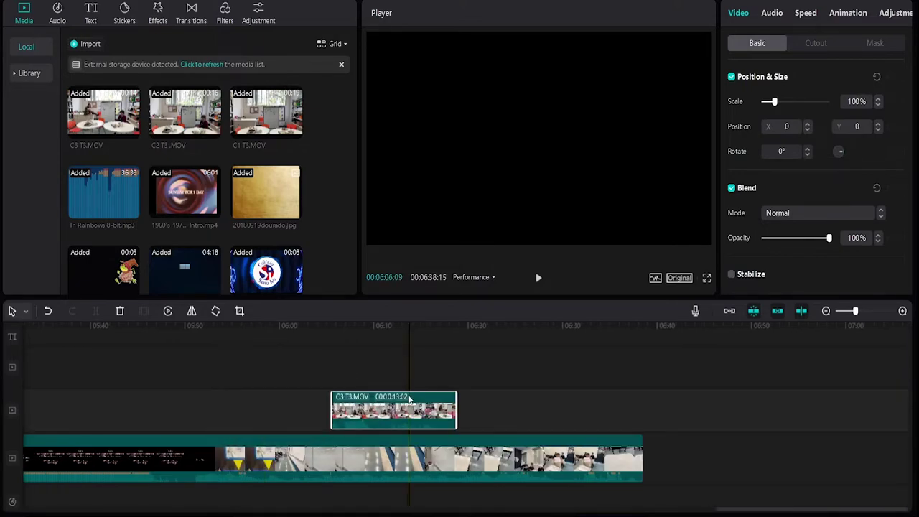
{"action": "scroll", "coordinate": [364, 412], "scroll_direction": "left", "scroll_amount": 10}
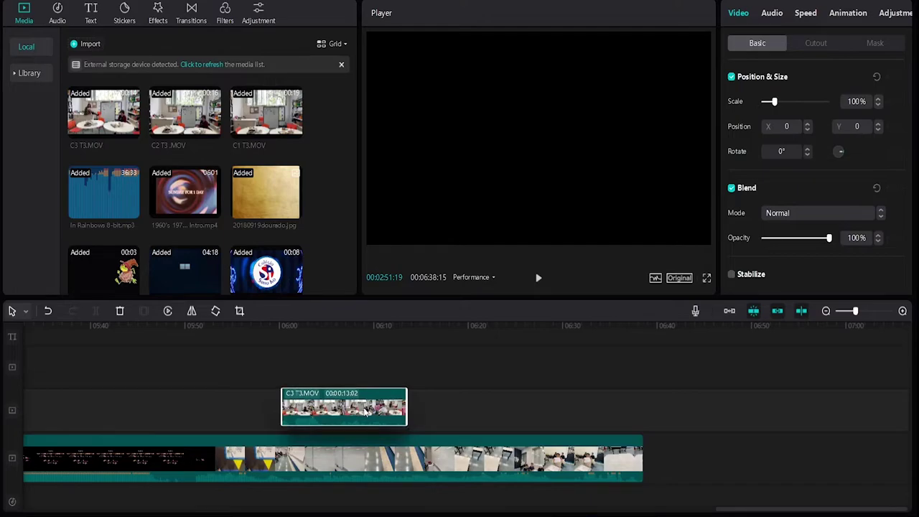
{"action": "key", "text": "ctrl+z"}
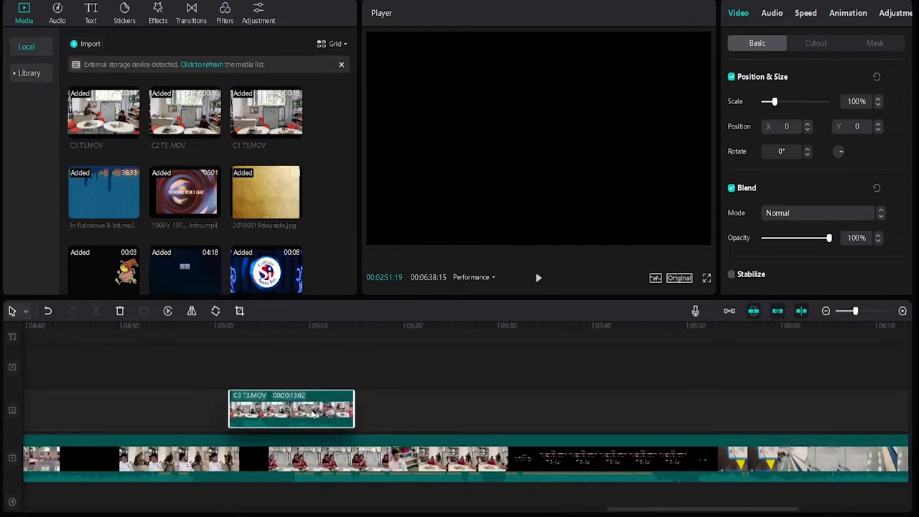
{"action": "scroll", "coordinate": [311, 410], "scroll_direction": "left", "scroll_amount": 10}
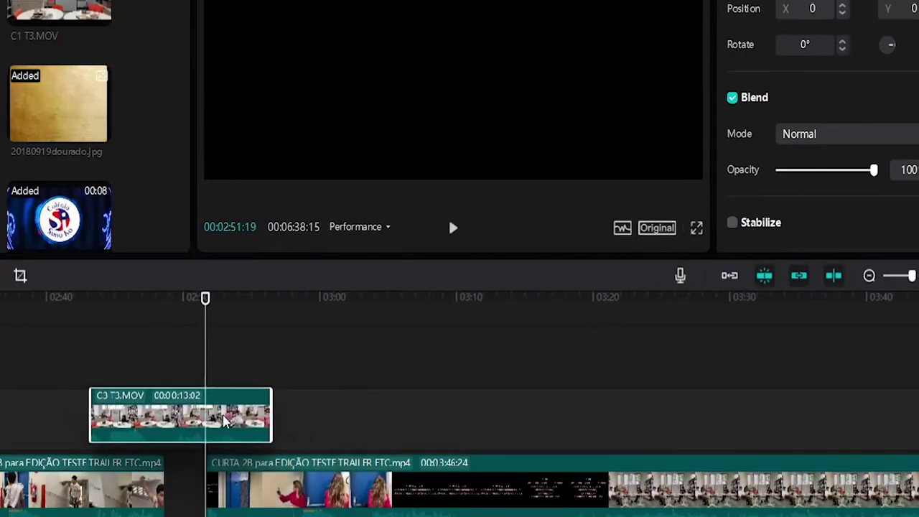
{"action": "left_click_drag", "start_coordinate": [224, 422], "coordinate": [290, 428]}
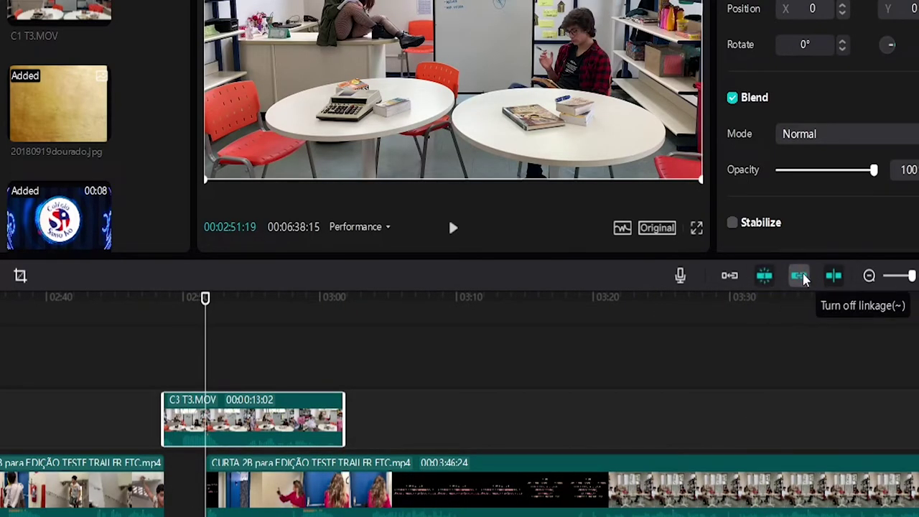
- Shift the following footage later to about 00:03:01 and place C3 T3.MOV into the widened gap on the main track
{"action": "left_click_drag", "start_coordinate": [256, 480], "coordinate": [391, 479]}
{"action": "mouse_move", "coordinate": [177, 424]}
{"action": "left_mouse_down"}
{"action": "mouse_move", "coordinate": [179, 484]}
{"action": "mouse_move", "coordinate": [174, 434]}
{"action": "left_mouse_up"}
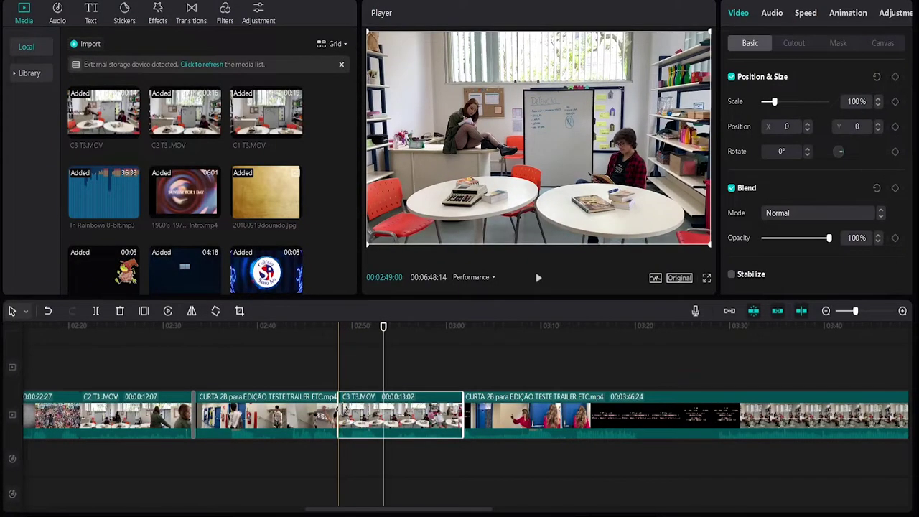
- Trim the beginning of C3 T3.MOV until it is 00:00:07:27 long and close the gap before it
{"action": "mouse_move", "coordinate": [341, 409]}
{"action": "left_mouse_down"}
{"action": "mouse_move", "coordinate": [372, 410]}
{"action": "mouse_move", "coordinate": [348, 409]}
{"action": "mouse_move", "coordinate": [347, 401]}
{"action": "left_mouse_up"}
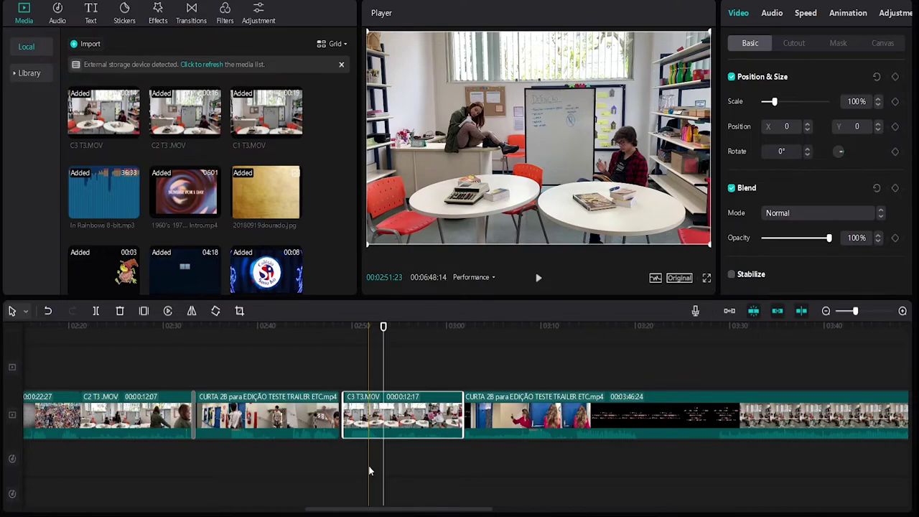
{"action": "key", "text": "q"}
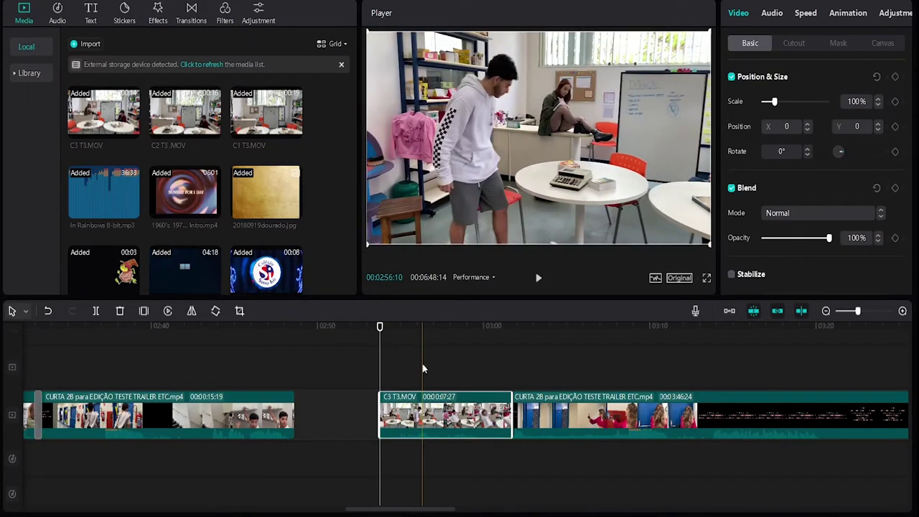
{"action": "left_click", "coordinate": [423, 364]}
{"action": "left_click_drag", "start_coordinate": [461, 388], "coordinate": [575, 458]}
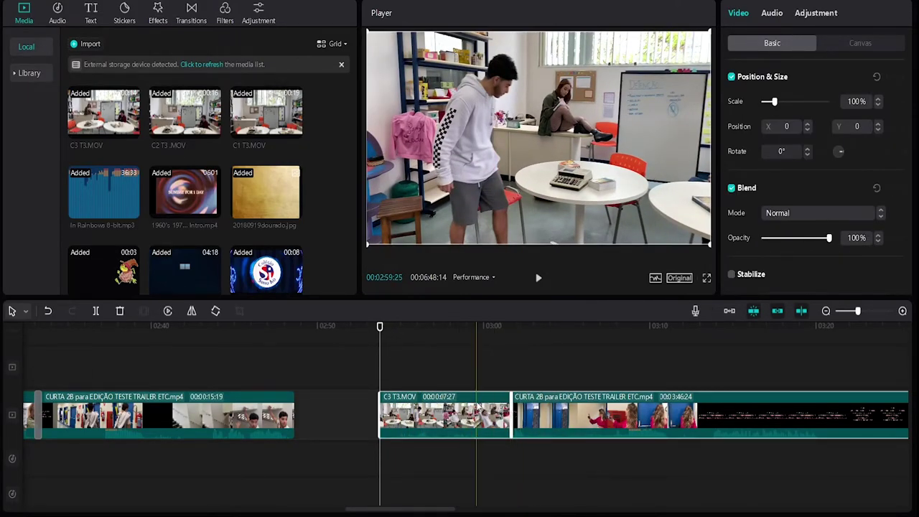
{"action": "left_click_drag", "start_coordinate": [494, 423], "coordinate": [408, 425]}
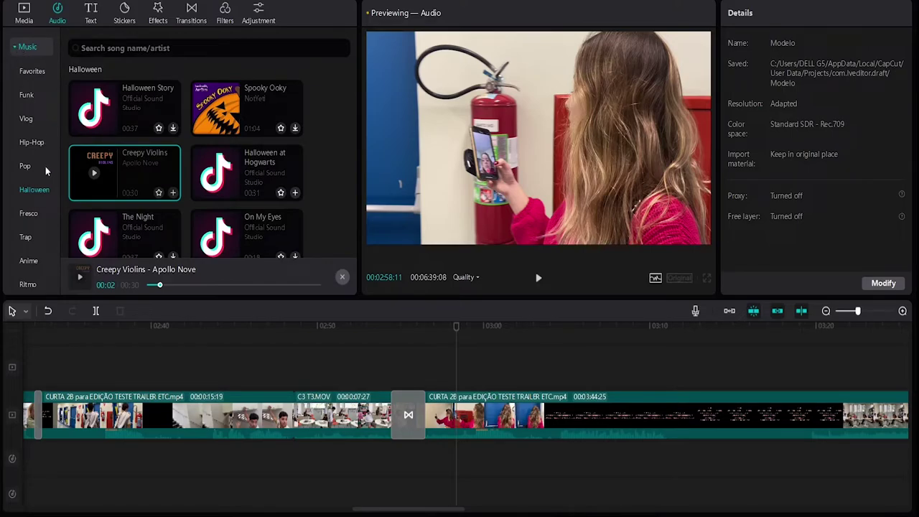
- Browse the Pisadinha music category and preview the track Pisadinha Beethoven
{"action": "scroll", "coordinate": [34, 275], "scroll_direction": "down", "scroll_amount": 3}
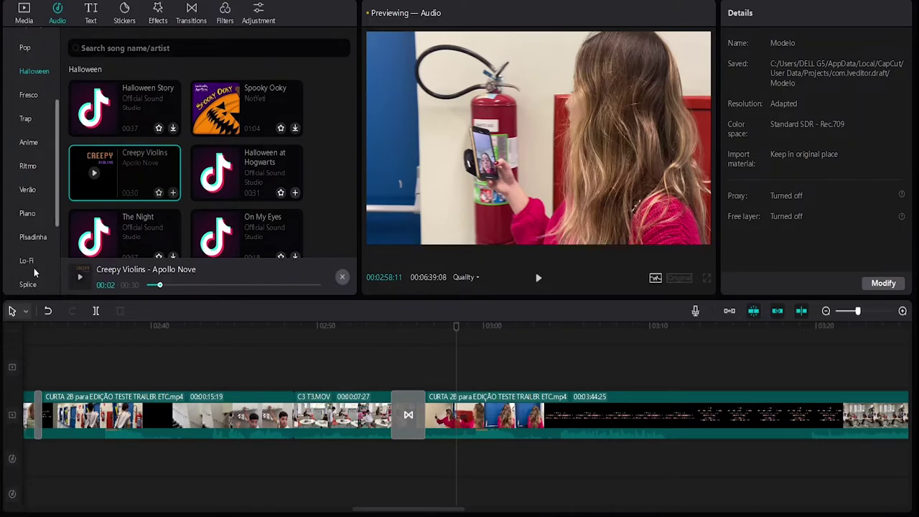
{"action": "left_click", "coordinate": [33, 237]}
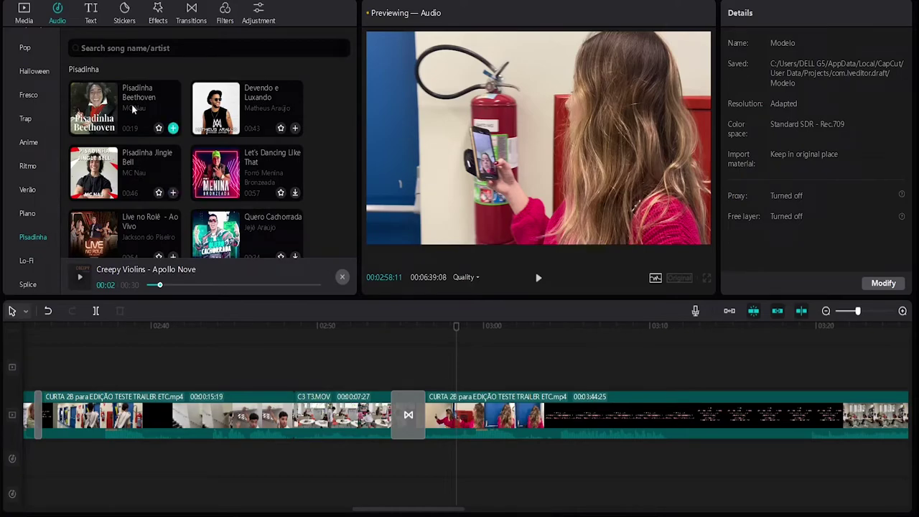
{"action": "left_click", "coordinate": [155, 113]}
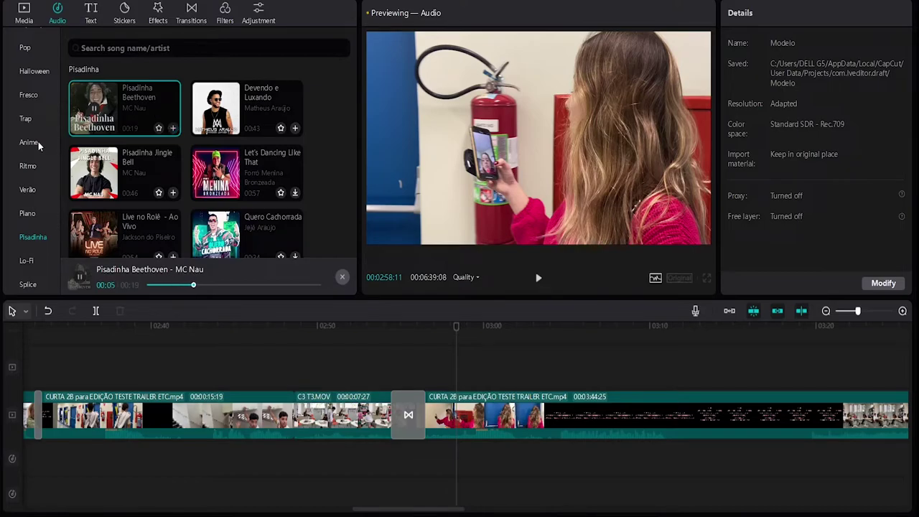
{"action": "scroll", "coordinate": [39, 187], "scroll_direction": "up", "scroll_amount": 3}
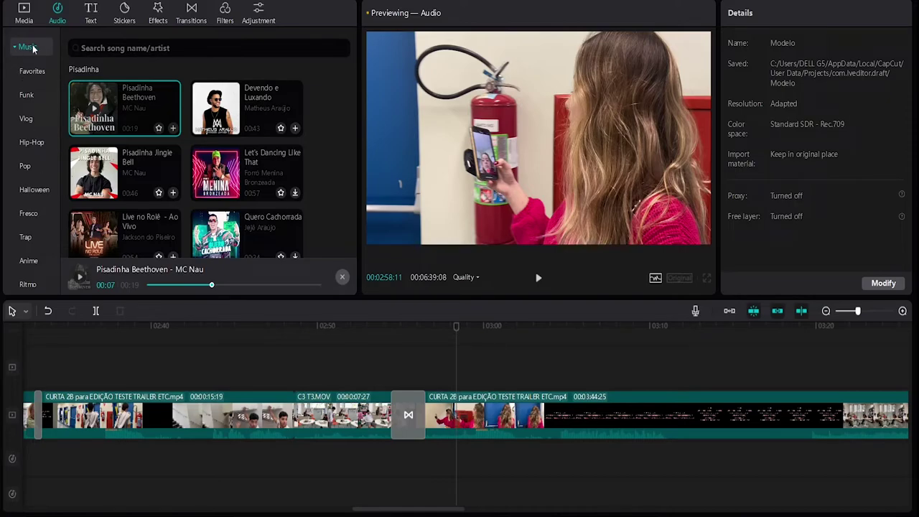
{"action": "left_click", "coordinate": [18, 51]}
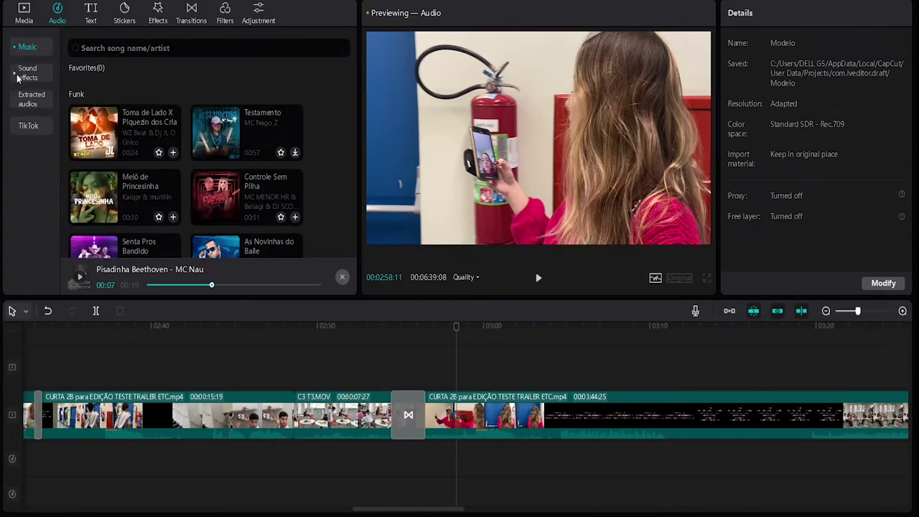
- Add the Ding sound effect from the Transição category beneath the transition after C3 T3.MOV, at about 00:02:54
{"action": "left_click", "coordinate": [12, 76]}
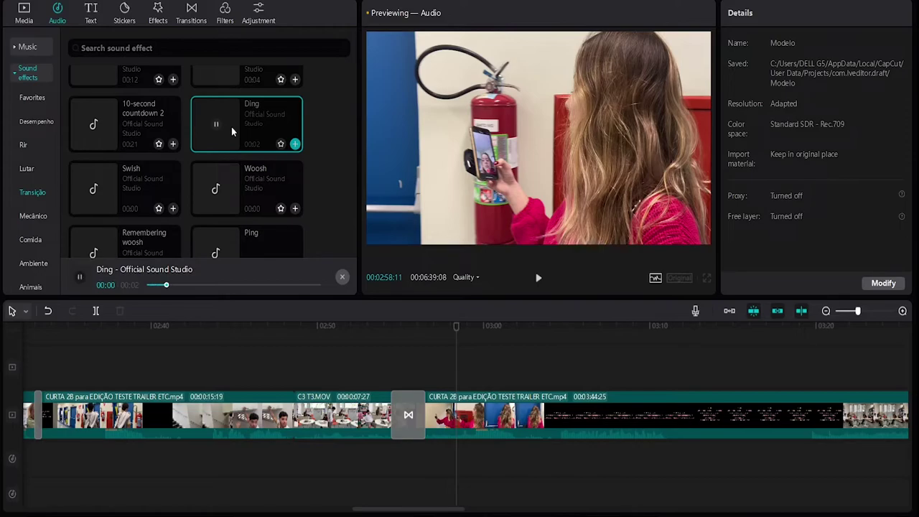
{"action": "left_click_drag", "start_coordinate": [236, 126], "coordinate": [393, 465]}
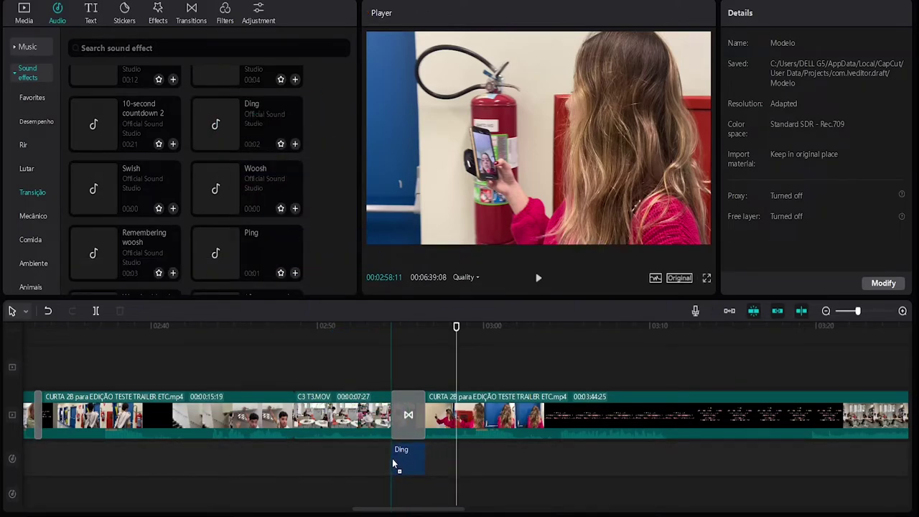
{"action": "scroll", "coordinate": [404, 463], "scroll_direction": "up", "scroll_amount": 2, "text": "ctrl"}
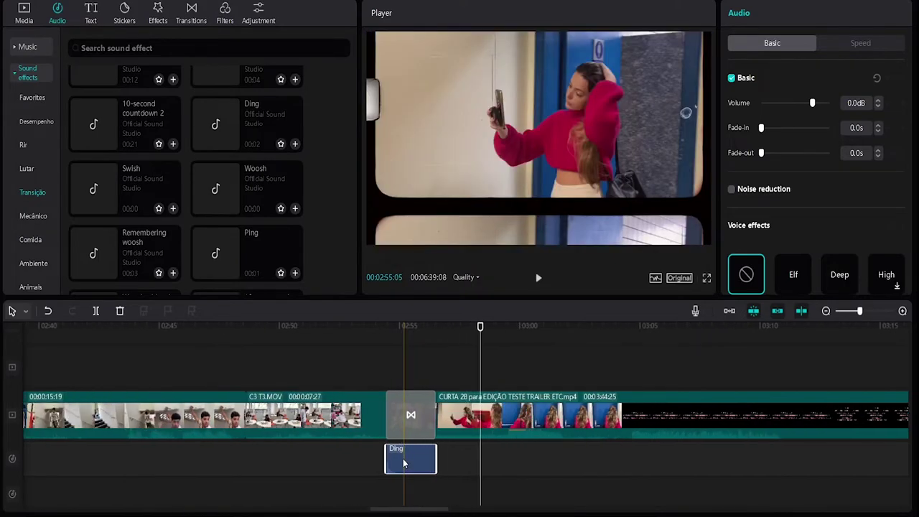
{"action": "scroll", "coordinate": [404, 463], "scroll_direction": "up", "scroll_amount": 4, "text": "ctrl"}
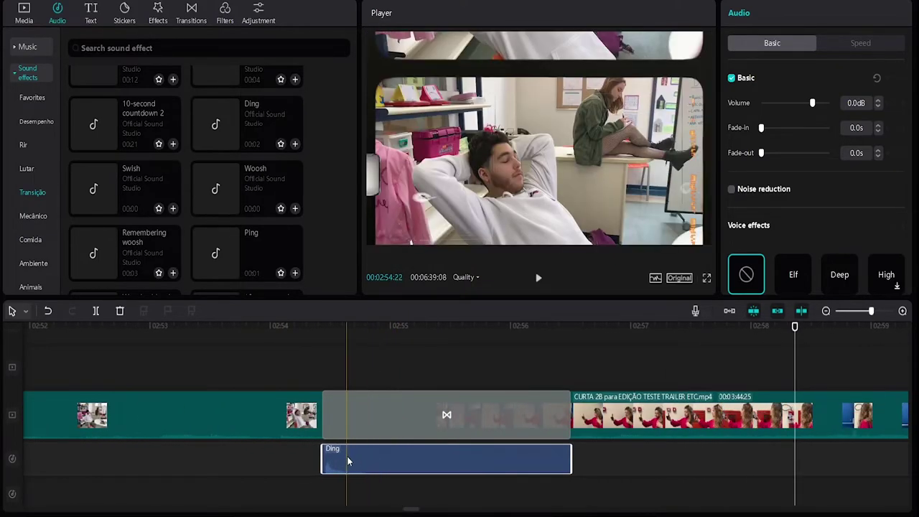
- Play back the transition after C3 T3.MOV to check how the sound effect beneath it fits
{"action": "left_click", "coordinate": [286, 327]}
{"action": "key", "text": "space"}
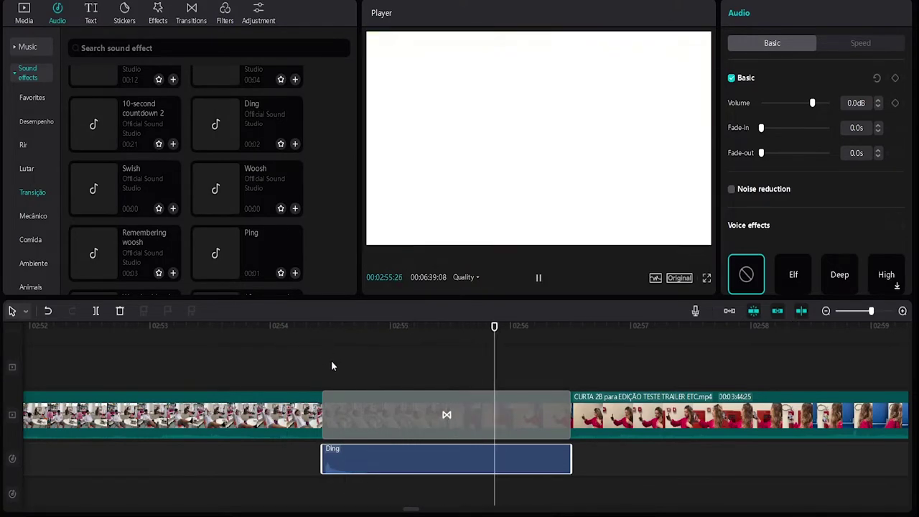
{"action": "key", "text": "space"}
{"action": "mouse_move", "coordinate": [338, 460]}
{"action": "left_mouse_down"}
{"action": "mouse_move", "coordinate": [423, 462]}
{"action": "mouse_move", "coordinate": [347, 460]}
{"action": "left_mouse_up"}
{"action": "left_click", "coordinate": [302, 340]}
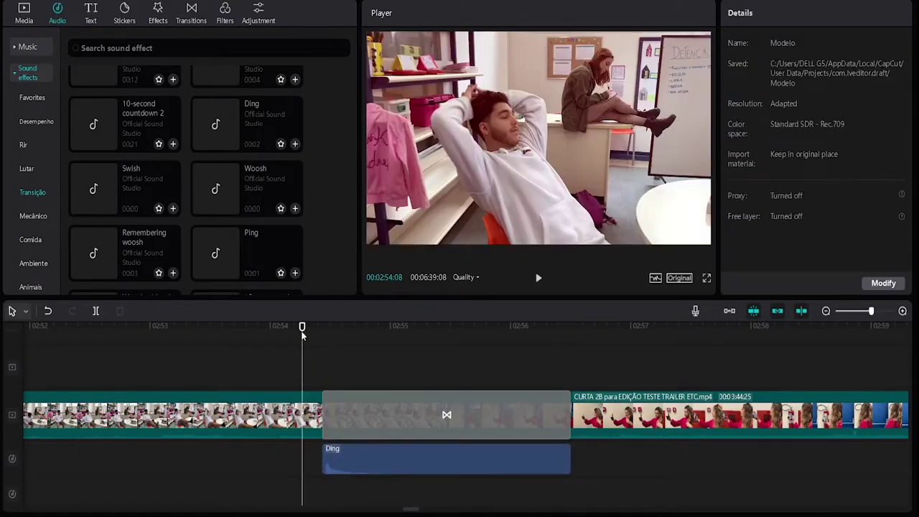
{"action": "key", "text": "space"}
{"action": "left_click", "coordinate": [284, 325]}
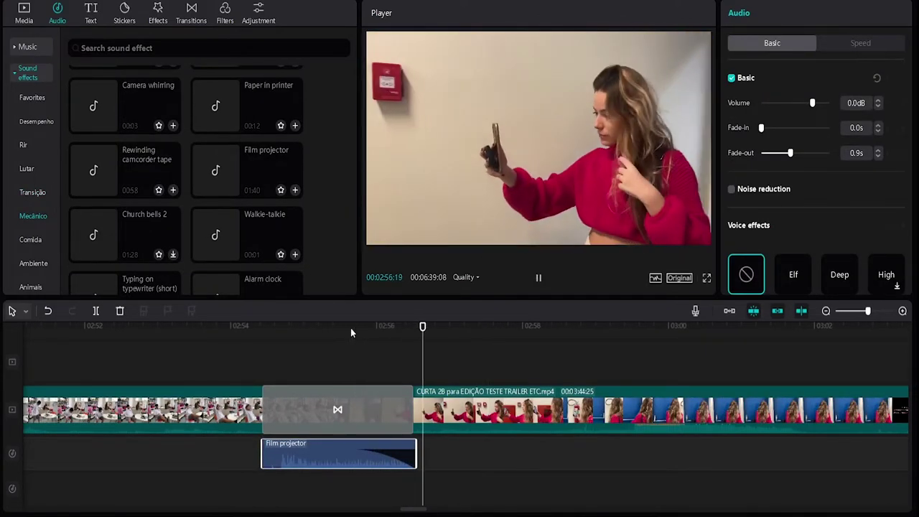
{"action": "key", "text": "space"}
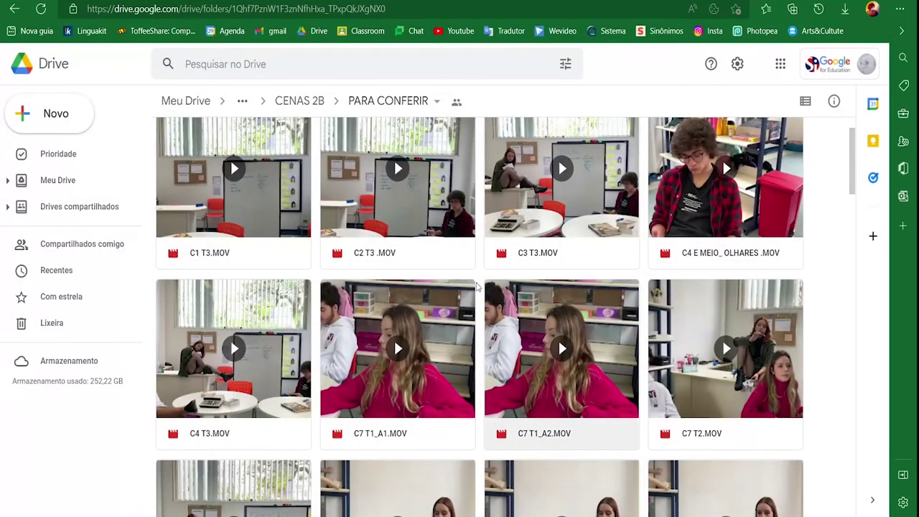
{"action": "scroll", "coordinate": [316, 373], "scroll_direction": "down", "scroll_amount": 1}
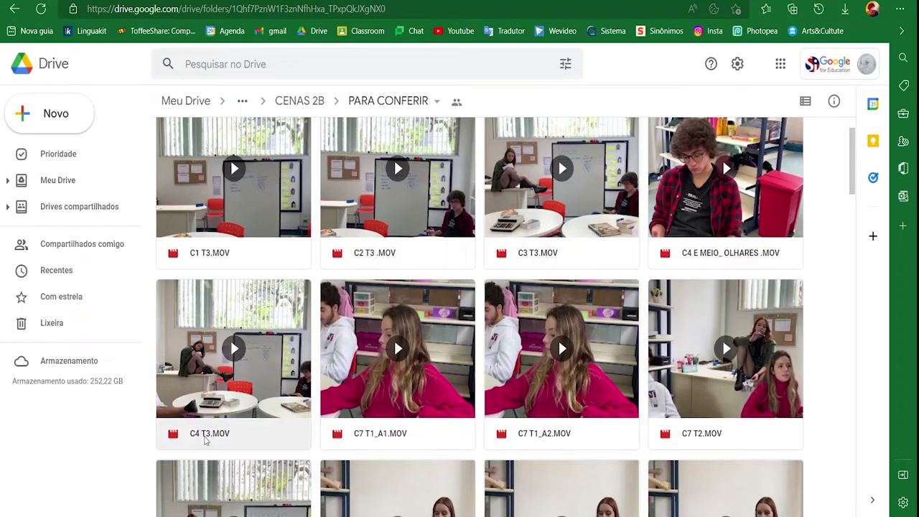
{"action": "scroll", "coordinate": [394, 370], "scroll_direction": "up", "scroll_amount": 1}
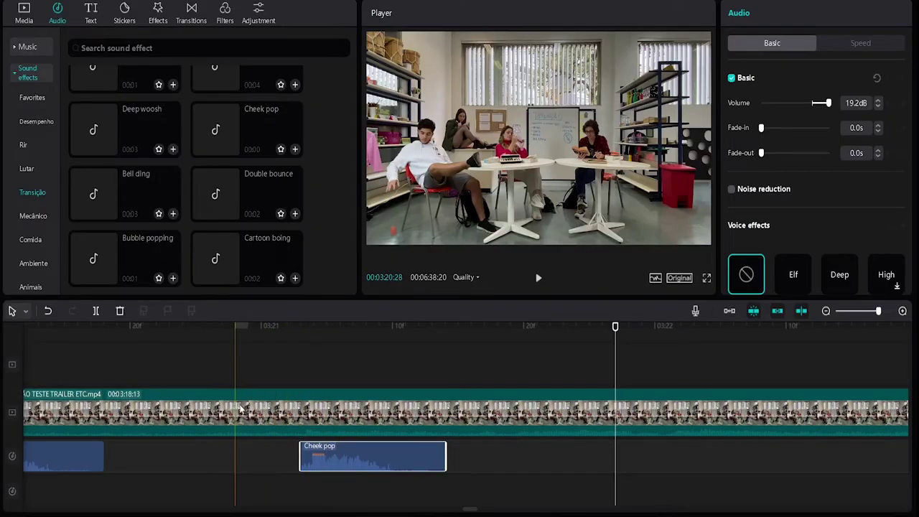
- Select the main-track clip starting at about 00:03:20 together with the four Cheek pop sound effects beneath it
{"action": "scroll", "coordinate": [292, 431], "scroll_direction": "up", "scroll_amount": 2}
{"action": "scroll", "coordinate": [294, 429], "scroll_direction": "down", "scroll_amount": 3}
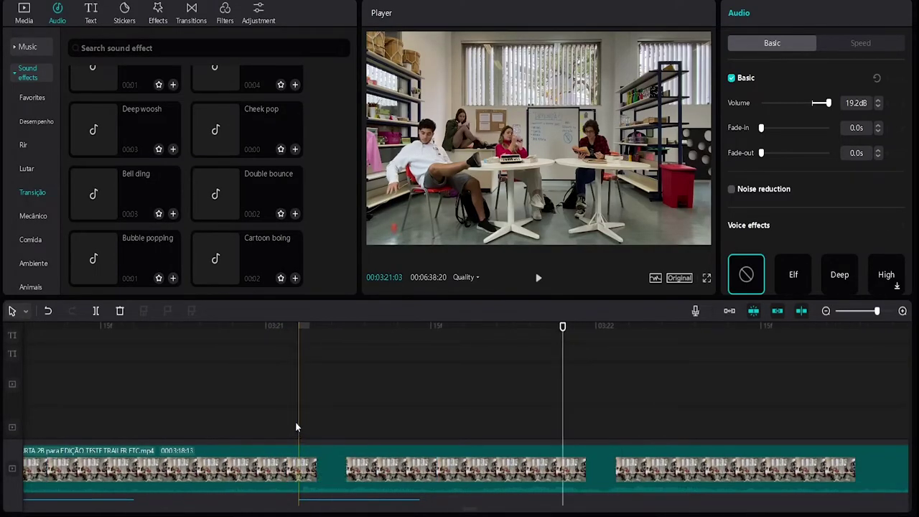
{"action": "scroll", "coordinate": [299, 413], "scroll_direction": "right", "scroll_amount": 2}
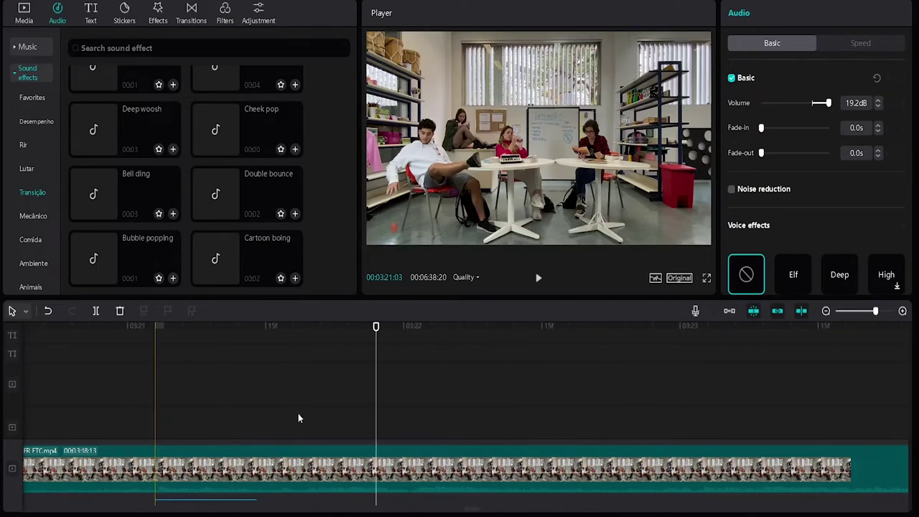
{"action": "scroll", "coordinate": [298, 410], "scroll_direction": "left", "scroll_amount": 4}
{"action": "scroll", "coordinate": [299, 414], "scroll_direction": "down", "scroll_amount": 1}
{"action": "scroll", "coordinate": [298, 421], "scroll_direction": "down", "scroll_amount": 2}
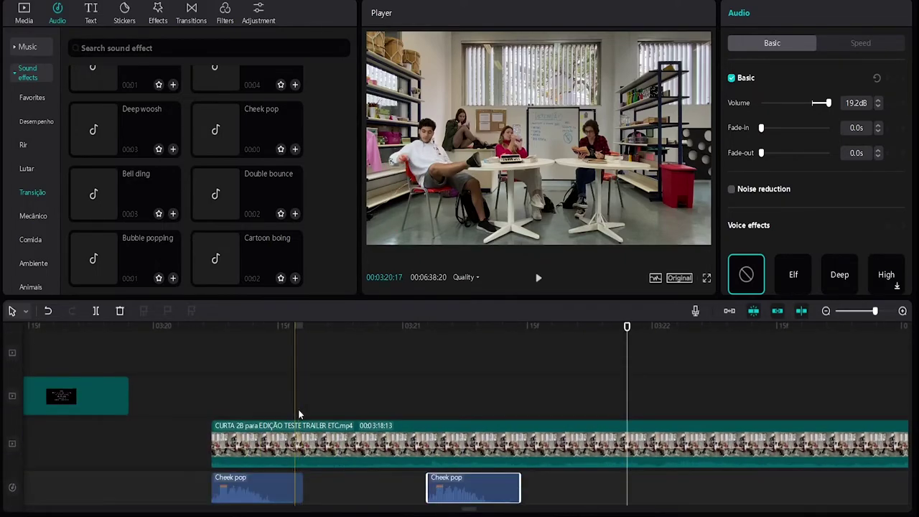
{"action": "scroll", "coordinate": [201, 342], "scroll_direction": "down", "scroll_amount": 5}
{"action": "left_click_drag", "start_coordinate": [201, 342], "coordinate": [242, 431]}
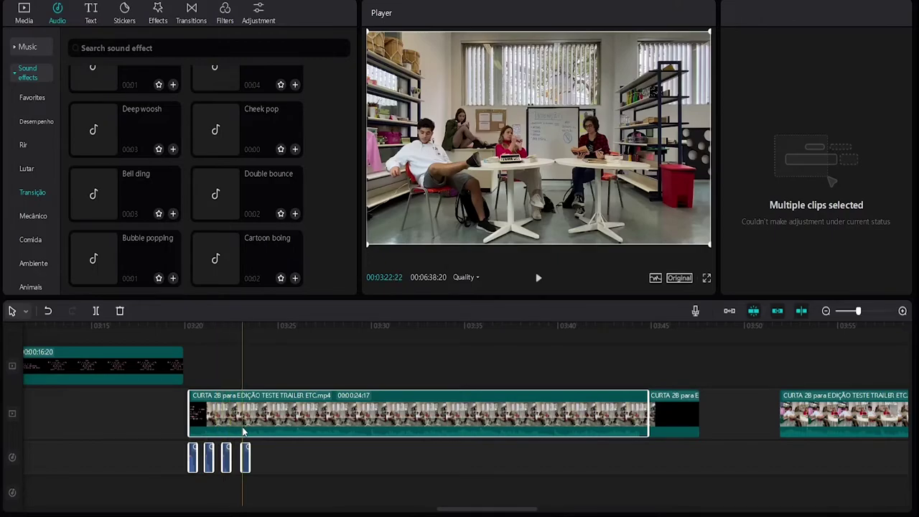
{"action": "right_click", "coordinate": [201, 406]}
{"action": "left_click", "coordinate": [248, 370]}
{"action": "left_click", "coordinate": [192, 363]}
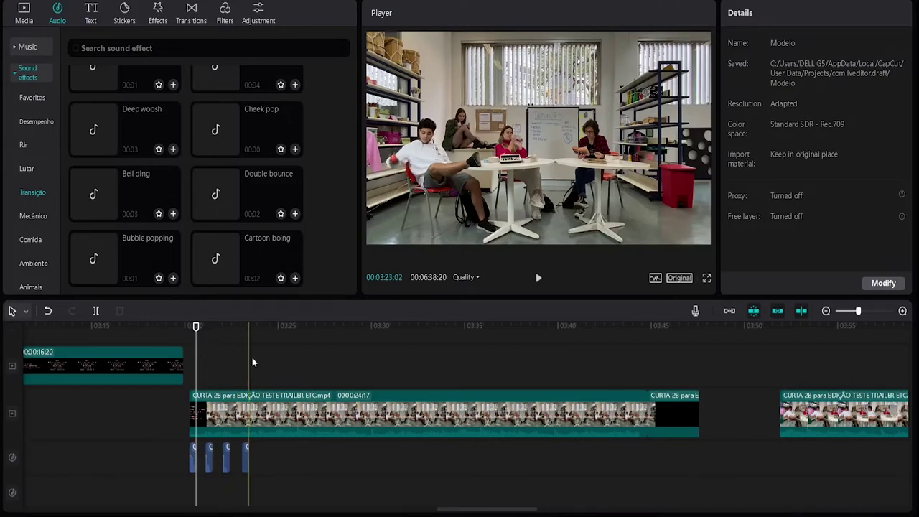
{"action": "left_click", "coordinate": [235, 411]}
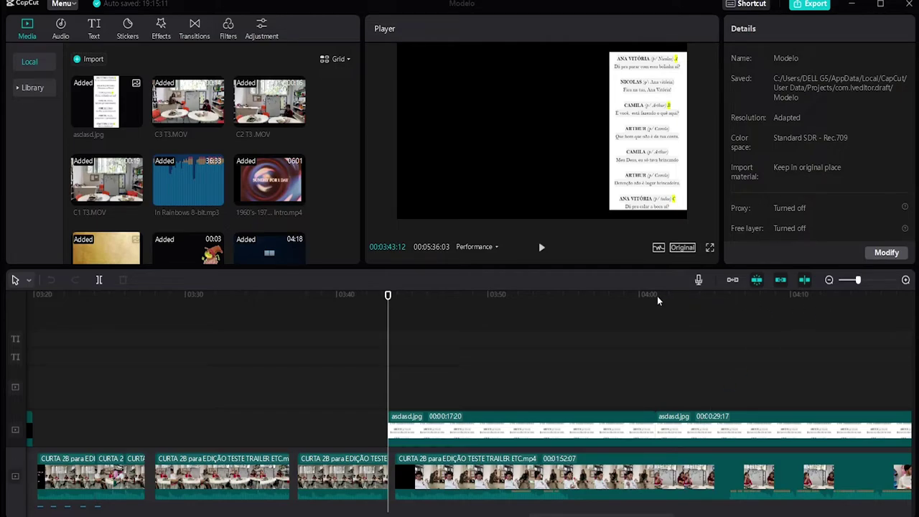
- Enlarge the player area above the timeline and play the scene from 00:03:43 with the script image asdasd.jpg overlaid
{"action": "left_click_drag", "start_coordinate": [631, 274], "coordinate": [612, 362]}
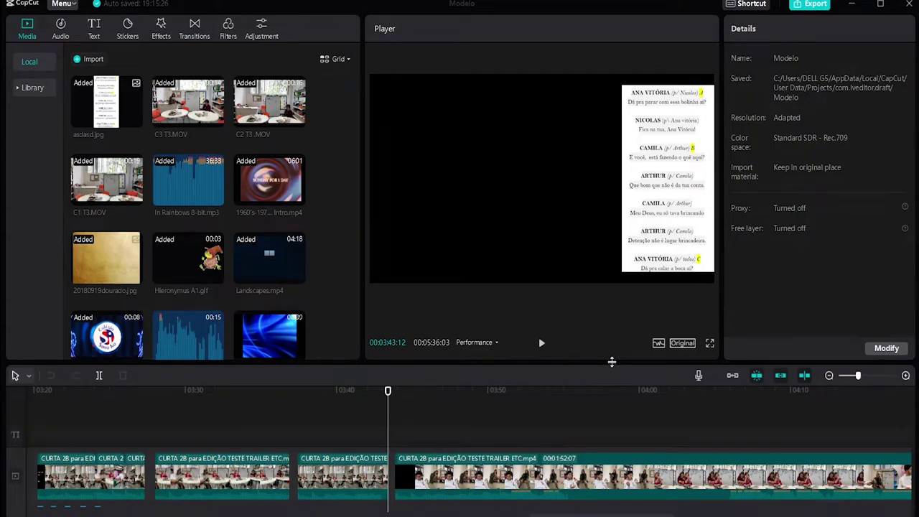
{"action": "key", "text": "space"}
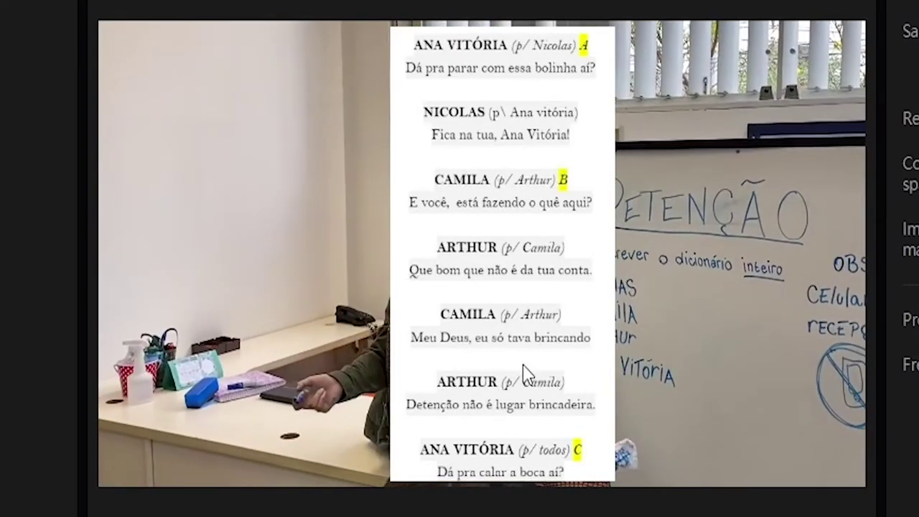
{"action": "key", "text": "Escape"}
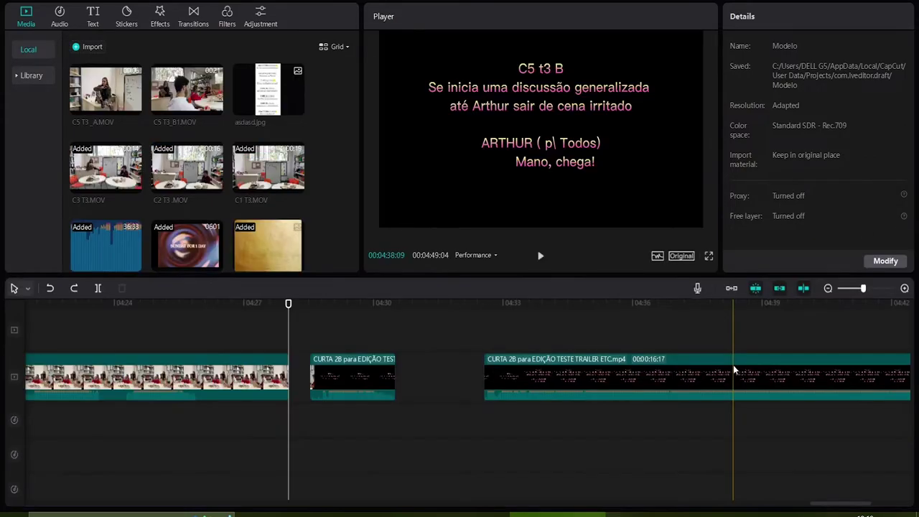
- Review the C5 t3 a scene card and place C5 T3 _A.MOV on the upper track above its start, at about 00:04:28
{"action": "left_click_drag", "start_coordinate": [274, 314], "coordinate": [332, 307]}
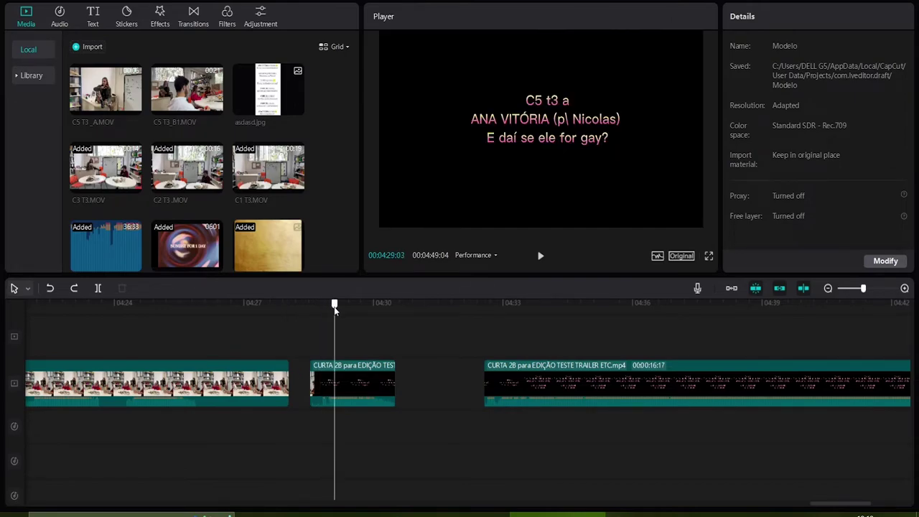
{"action": "key", "text": "space"}
{"action": "key", "text": "space"}
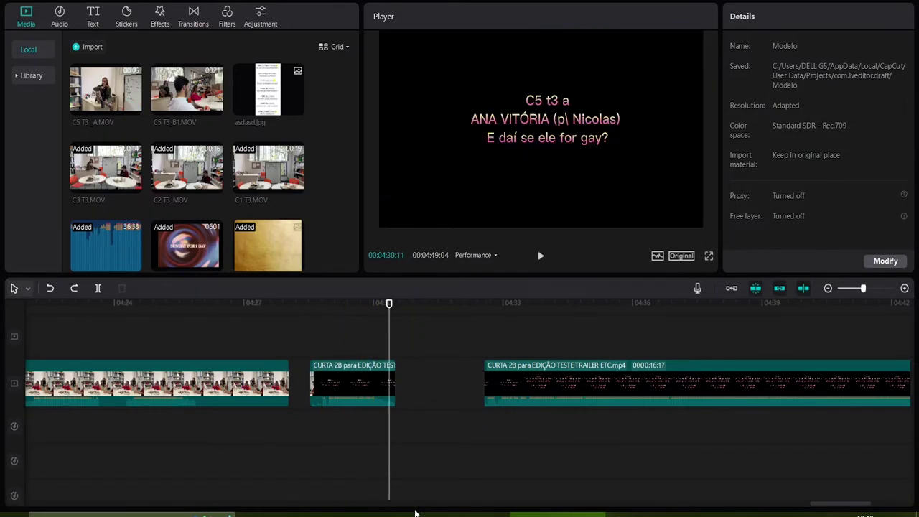
{"action": "left_click", "coordinate": [109, 102]}
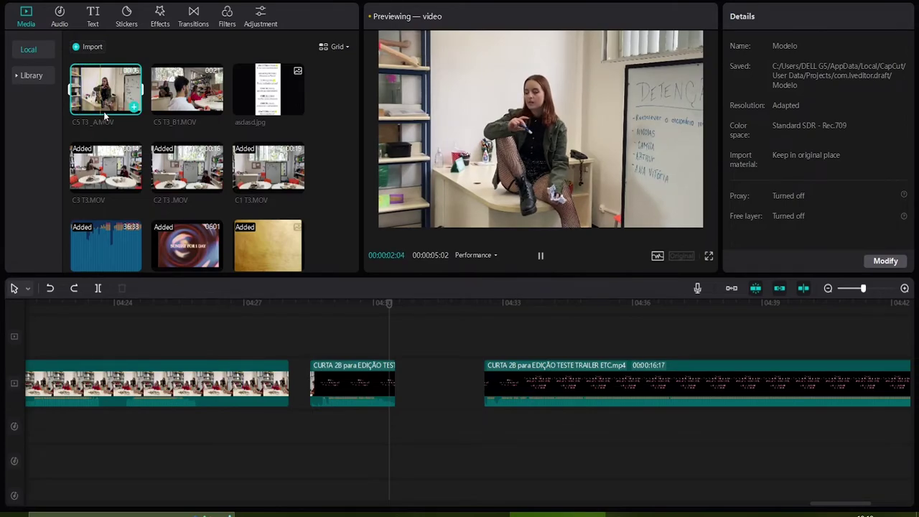
{"action": "left_click_drag", "start_coordinate": [107, 109], "coordinate": [312, 334]}
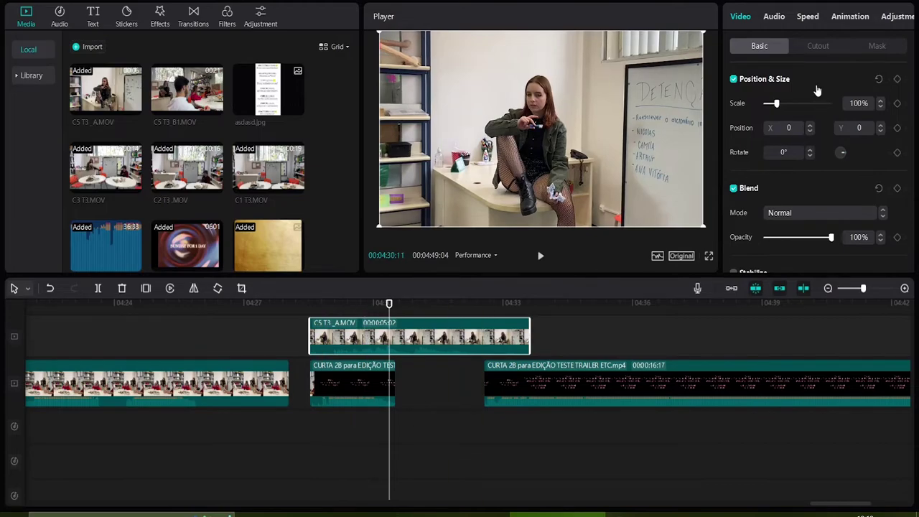
- Set the C5 T3 _A.MOV clip's volume to 11.3 dB with noise reduction enabled, checking the sound in playback
{"action": "left_click", "coordinate": [772, 18]}
{"action": "left_click_drag", "start_coordinate": [816, 73], "coordinate": [837, 92]}
{"action": "left_click", "coordinate": [734, 158]}
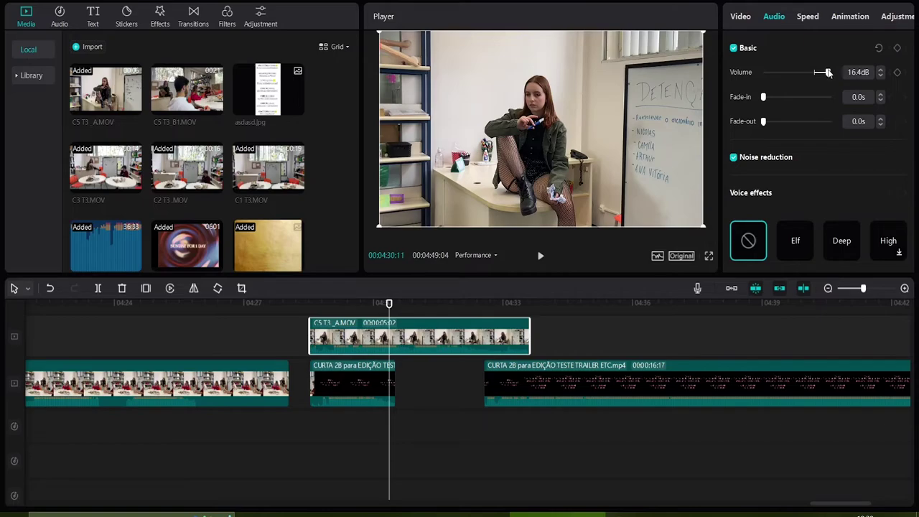
{"action": "key", "text": "space"}
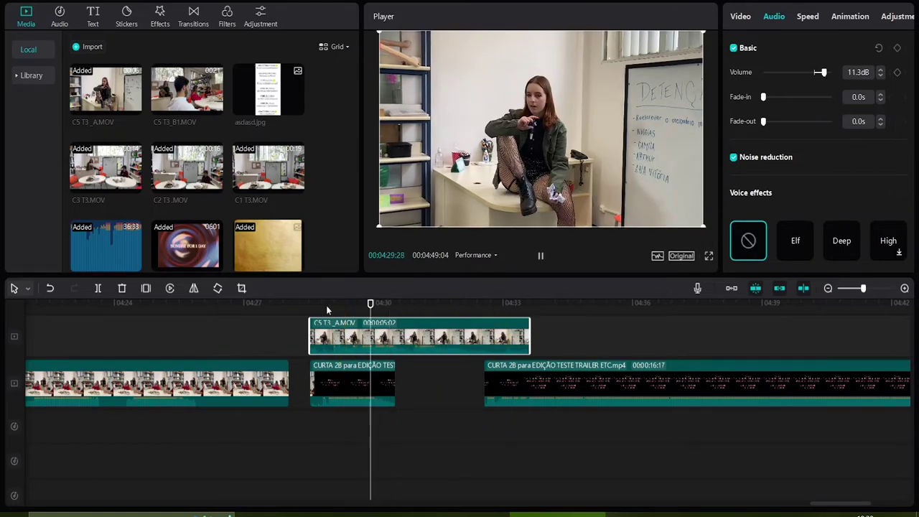
{"action": "key", "text": "space"}
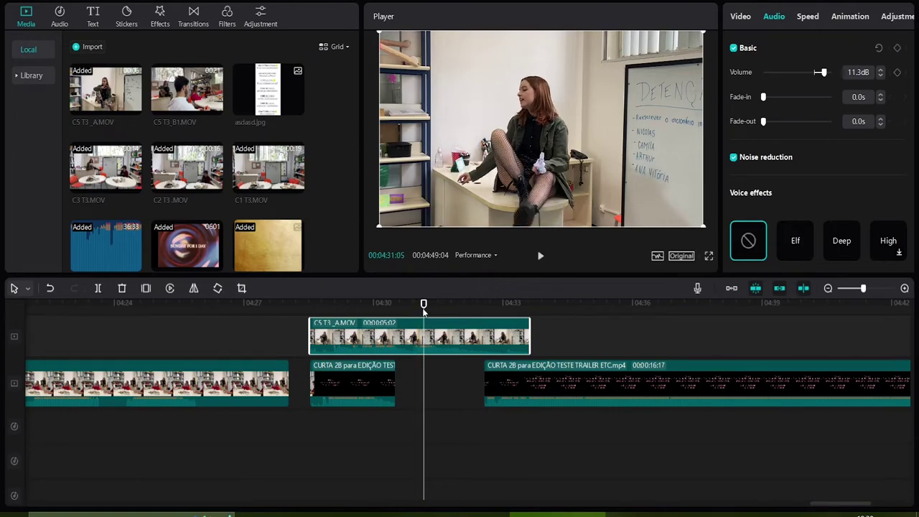
- Shorten the C5 T3 _A.MOV clip above its scene card to 00:00:03:03 and turn its volume all the way down
{"action": "left_click_drag", "start_coordinate": [426, 304], "coordinate": [414, 304]}
{"action": "left_click_drag", "start_coordinate": [311, 336], "coordinate": [395, 338]}
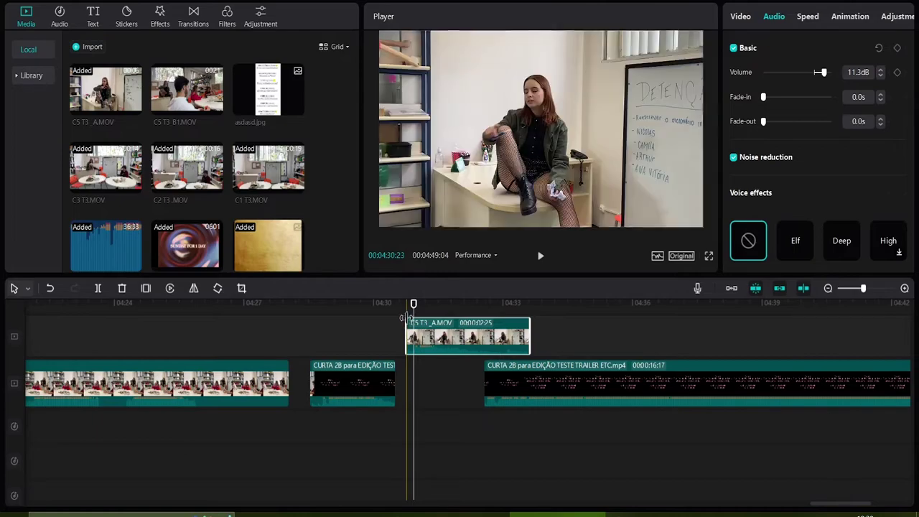
{"action": "key", "text": "ctrl+z"}
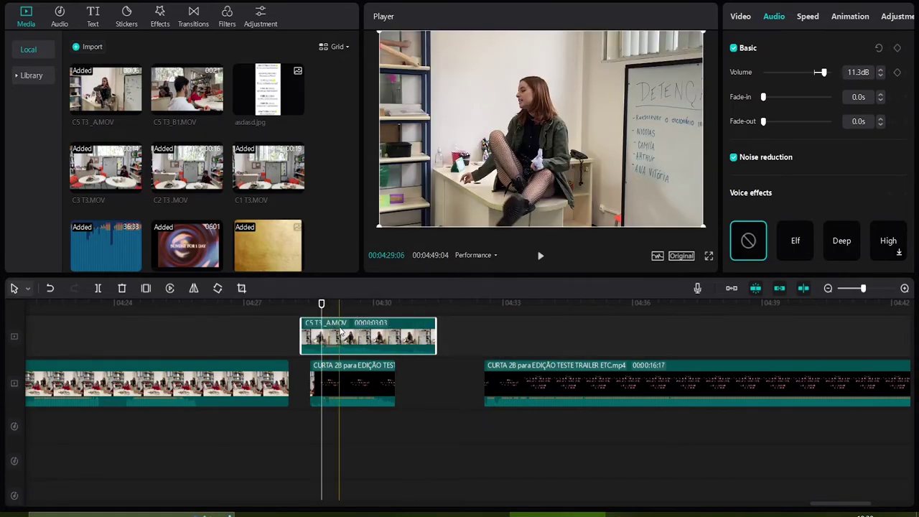
{"action": "left_click_drag", "start_coordinate": [824, 72], "coordinate": [764, 72]}
{"action": "left_click", "coordinate": [370, 385]}
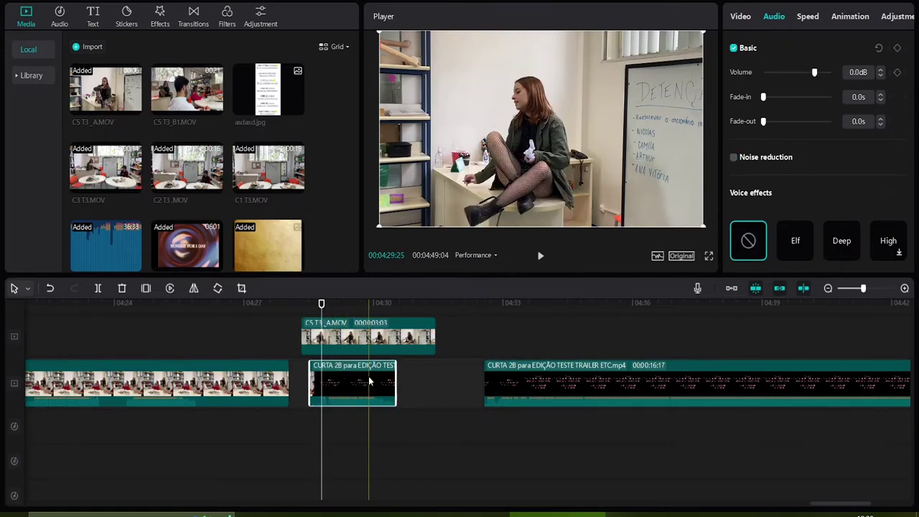
{"action": "left_click", "coordinate": [347, 344]}
{"action": "left_click", "coordinate": [294, 305]}
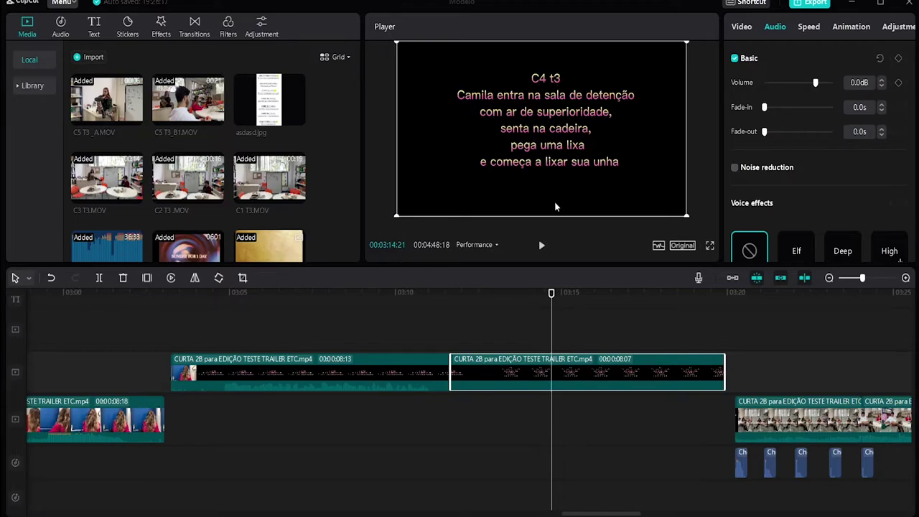
- Move the playhead to the start of the C4 t3 scene card at about 00:03:11 and select that card
{"action": "left_click", "coordinate": [459, 351]}
{"action": "left_click_drag", "start_coordinate": [452, 296], "coordinate": [456, 295]}
{"action": "left_click", "coordinate": [503, 374]}
{"action": "left_click", "coordinate": [727, 338]}
{"action": "scroll", "coordinate": [630, 382], "scroll_direction": "up", "scroll_amount": 1}
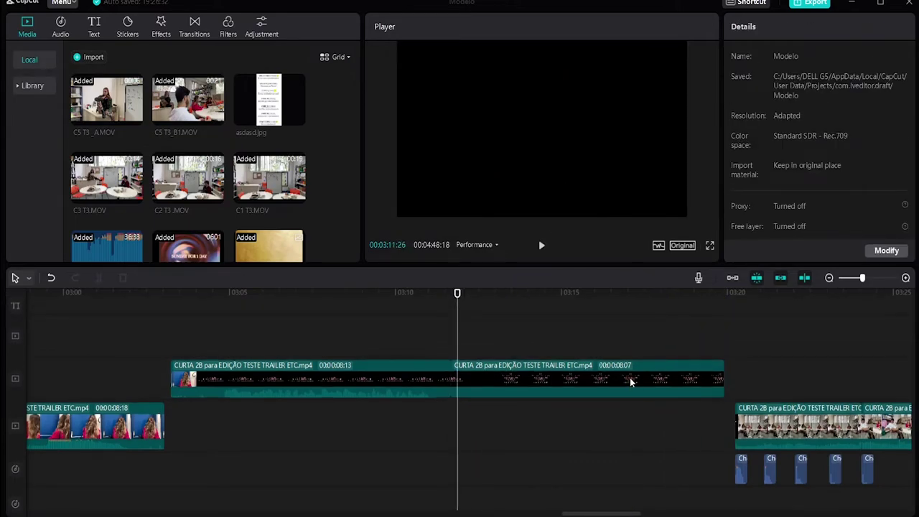
{"action": "left_click", "coordinate": [630, 381]}
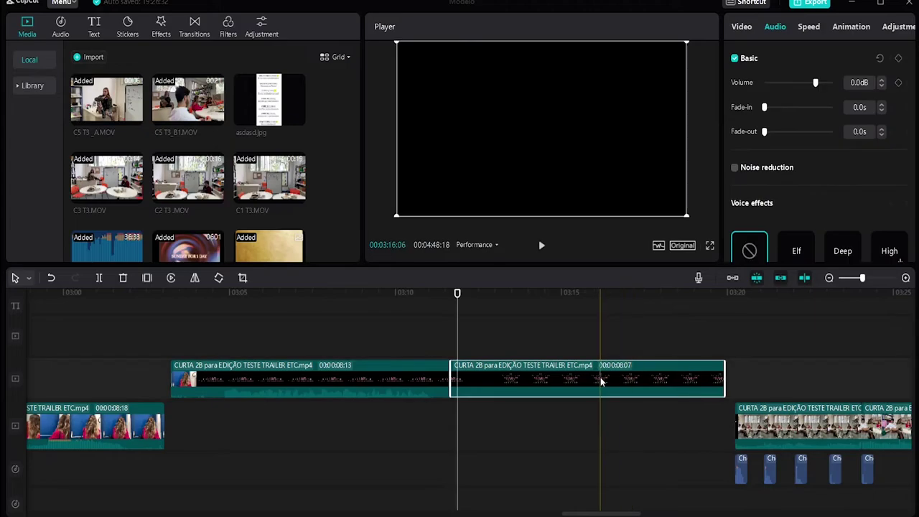
- Import C4 T3.MOV from the Cenas p Editar folder and place it on the track above the start of the C4 t3 card
{"action": "left_click", "coordinate": [90, 58]}
{"action": "left_click", "coordinate": [566, 265]}
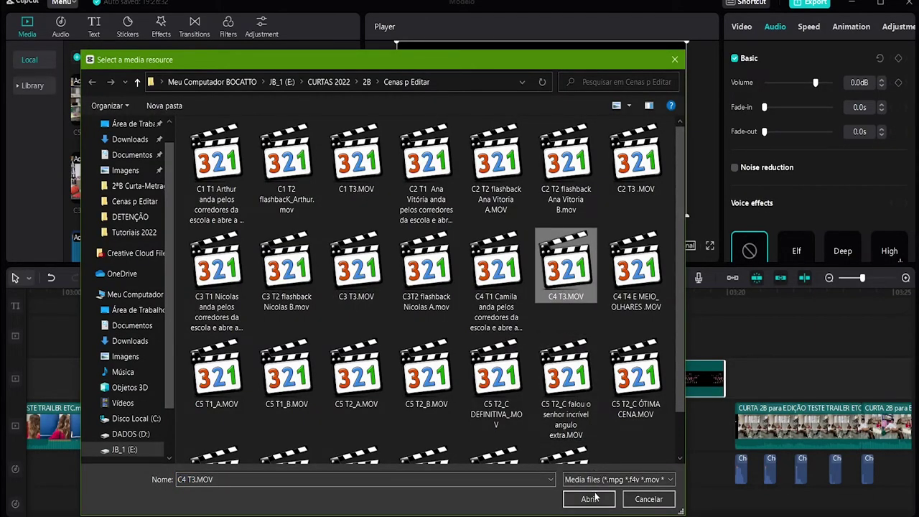
{"action": "left_click", "coordinate": [589, 499]}
{"action": "left_click_drag", "start_coordinate": [108, 100], "coordinate": [507, 342]}
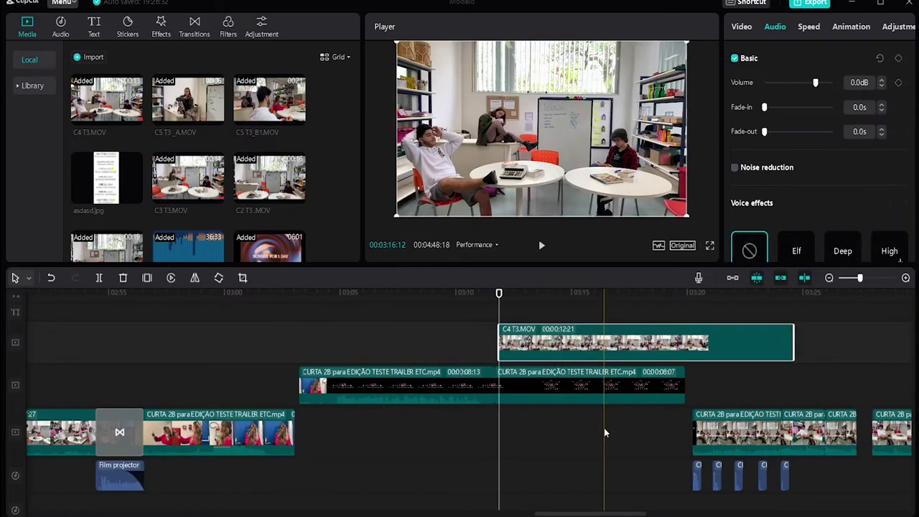
- Group all the clips and sound effects that follow the C4 t3 card, from about 00:03:20 to the project's end
{"action": "scroll", "coordinate": [604, 433], "scroll_direction": "right", "scroll_amount": 5}
{"action": "scroll", "coordinate": [604, 433], "scroll_direction": "down", "scroll_amount": 5}
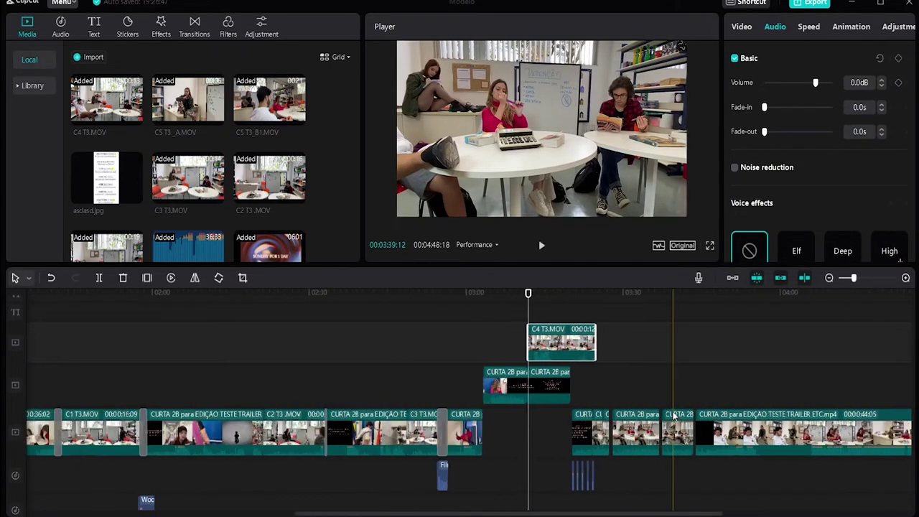
{"action": "scroll", "coordinate": [674, 415], "scroll_direction": "down", "scroll_amount": 2}
{"action": "scroll", "coordinate": [673, 415], "scroll_direction": "right", "scroll_amount": 5}
{"action": "left_click_drag", "start_coordinate": [748, 378], "coordinate": [260, 490]}
{"action": "right_click", "coordinate": [323, 431]}
{"action": "left_click", "coordinate": [345, 465]}
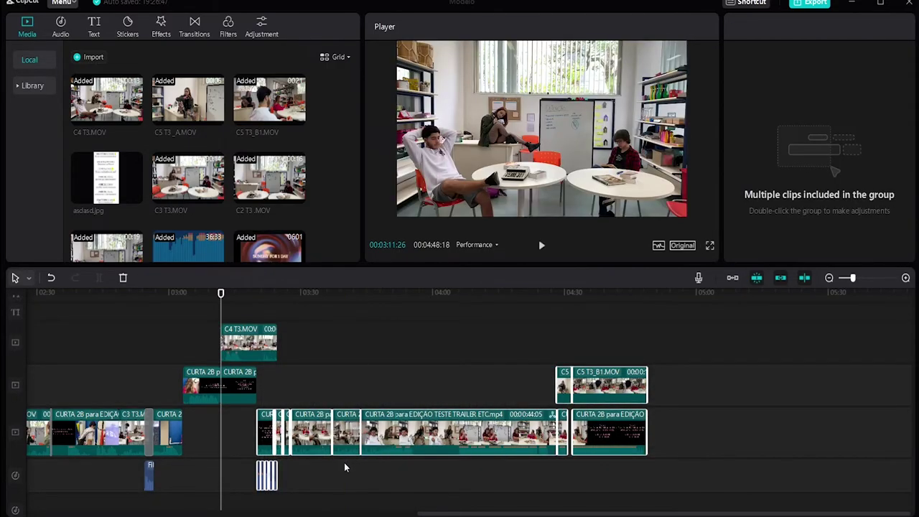
- Shift the grouped clips and sound effects later so that they start at about 00:03:30
{"action": "scroll", "coordinate": [337, 431], "scroll_direction": "up", "scroll_amount": 2}
{"action": "left_click", "coordinate": [337, 383]}
{"action": "left_click", "coordinate": [328, 424]}
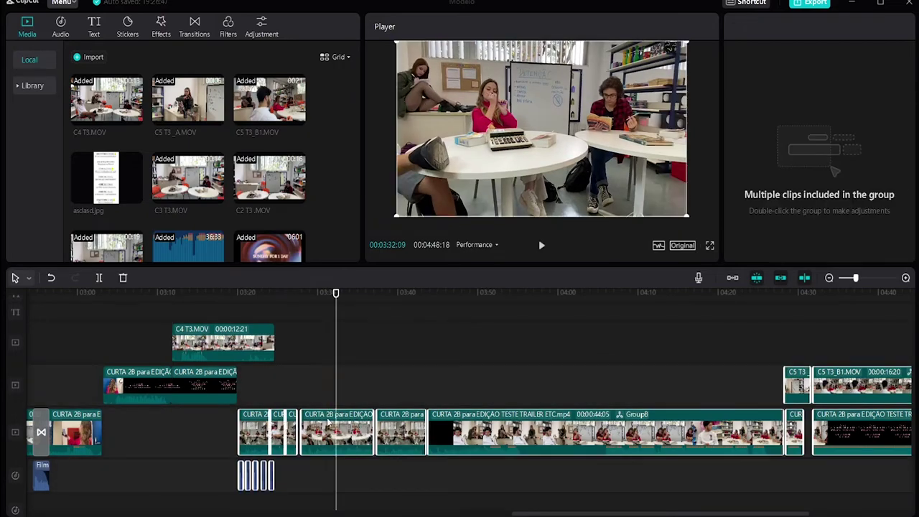
{"action": "left_click_drag", "start_coordinate": [327, 424], "coordinate": [408, 424]}
{"action": "scroll", "coordinate": [262, 387], "scroll_direction": "up", "scroll_amount": 3}
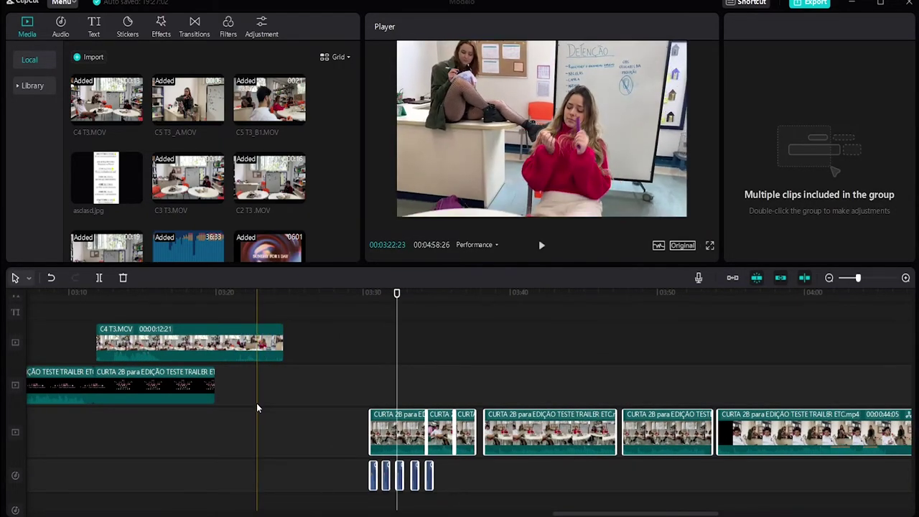
- Place C4 T3.MOV on the main track at about 00:03:20, trimmed to 00:00:08:05, and play it through
{"action": "scroll", "coordinate": [258, 406], "scroll_direction": "right", "scroll_amount": 3}
{"action": "scroll", "coordinate": [286, 403], "scroll_direction": "left", "scroll_amount": 8}
{"action": "left_click_drag", "start_coordinate": [383, 342], "coordinate": [466, 291]}
{"action": "key", "text": "space"}
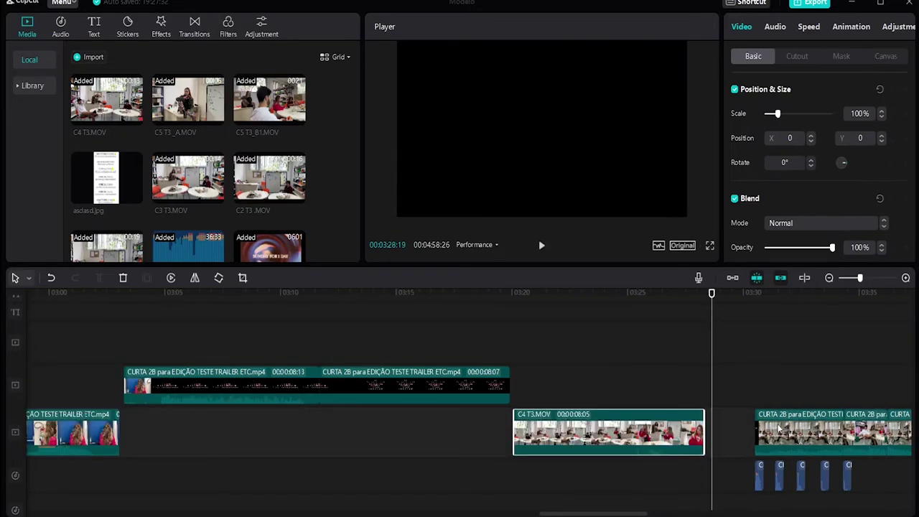
- Move the grouped clips back against the end of C4 T3.MOV and open the basic transitions library
{"action": "left_click", "coordinate": [774, 426]}
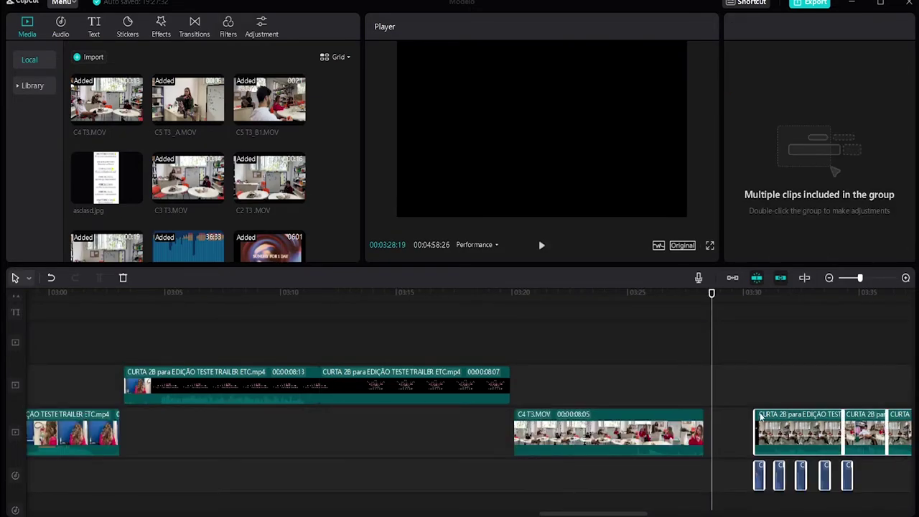
{"action": "left_click", "coordinate": [669, 310]}
{"action": "left_click_drag", "start_coordinate": [759, 408], "coordinate": [708, 408]}
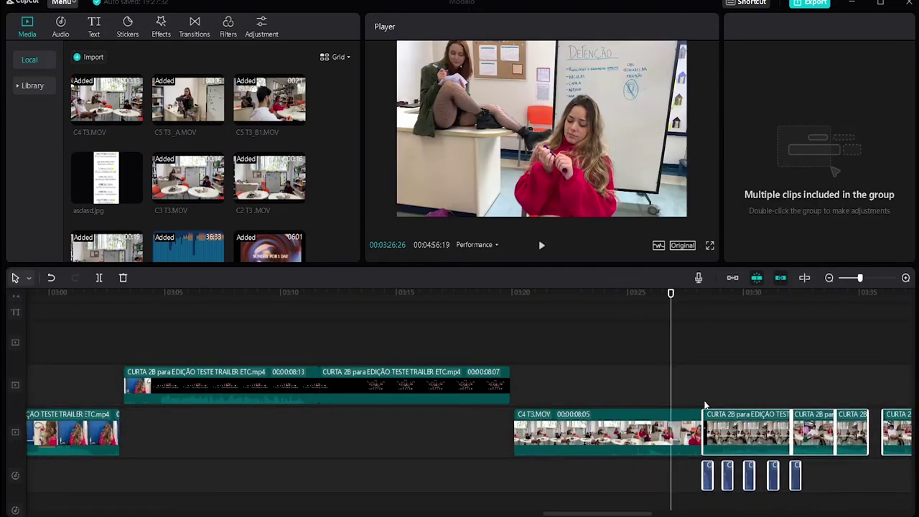
{"action": "left_click", "coordinate": [196, 33]}
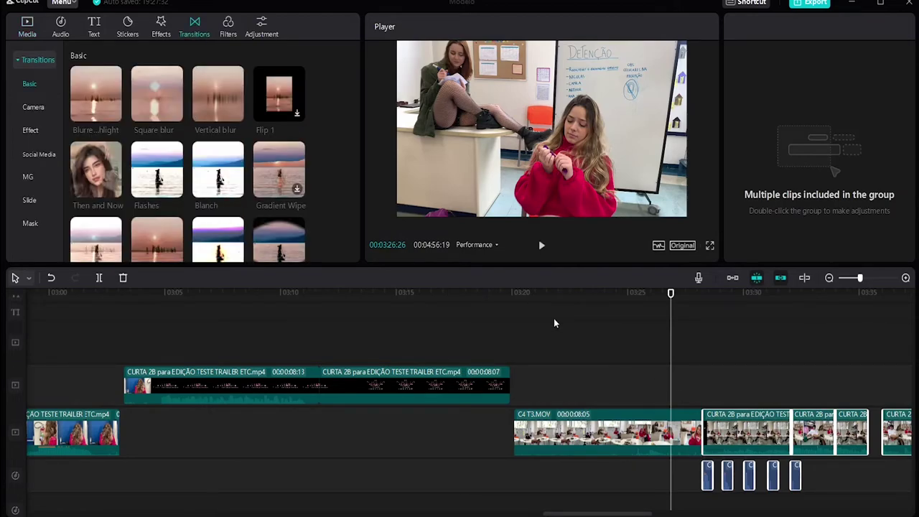
{"action": "key", "text": "alt+Tab"}
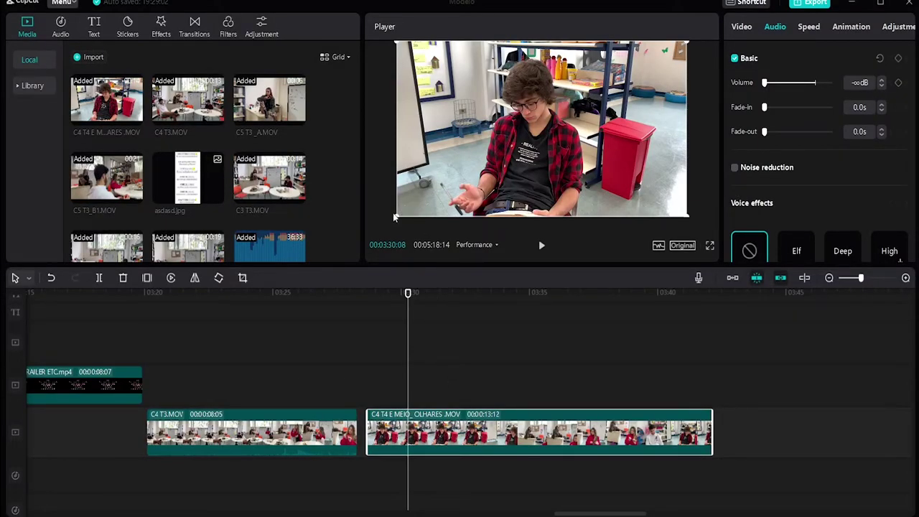
- Enlarge the C4 T4 E MEIO_ OLHARES .MOV picture beyond the frame edges and adjust its position in the player
{"action": "left_click_drag", "start_coordinate": [397, 218], "coordinate": [365, 252]}
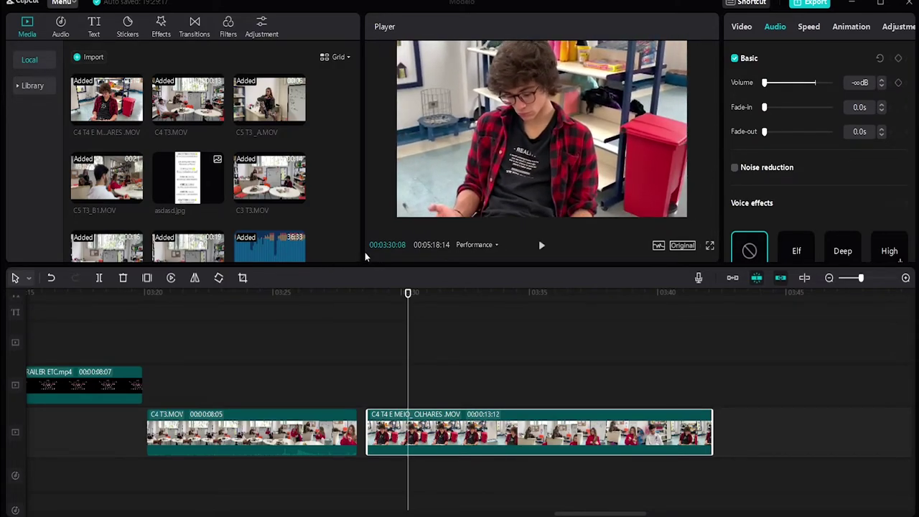
{"action": "left_click_drag", "start_coordinate": [442, 178], "coordinate": [462, 197]}
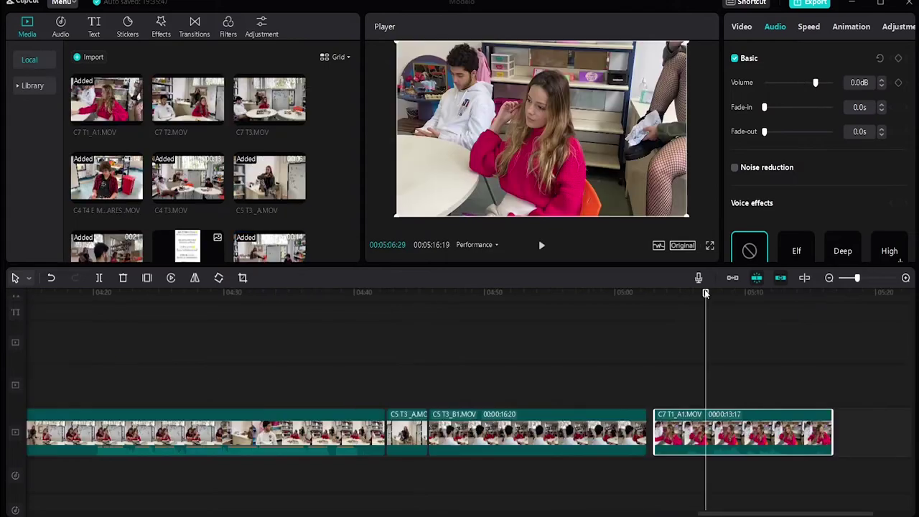
- Set the C7 T1_A1.MOV clip's volume to 15.2 dB and check its sound by playing it from the start
{"action": "left_click", "coordinate": [655, 293]}
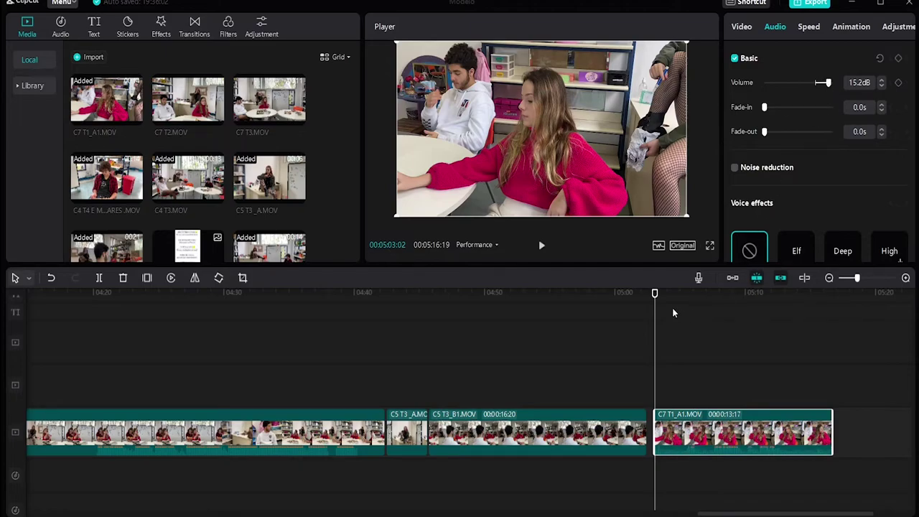
{"action": "key", "text": "space"}
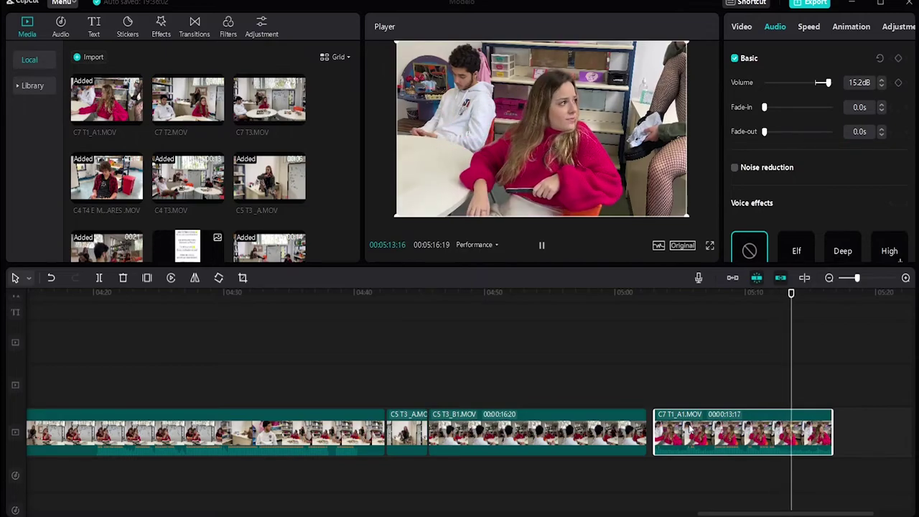
{"action": "key", "text": "space"}
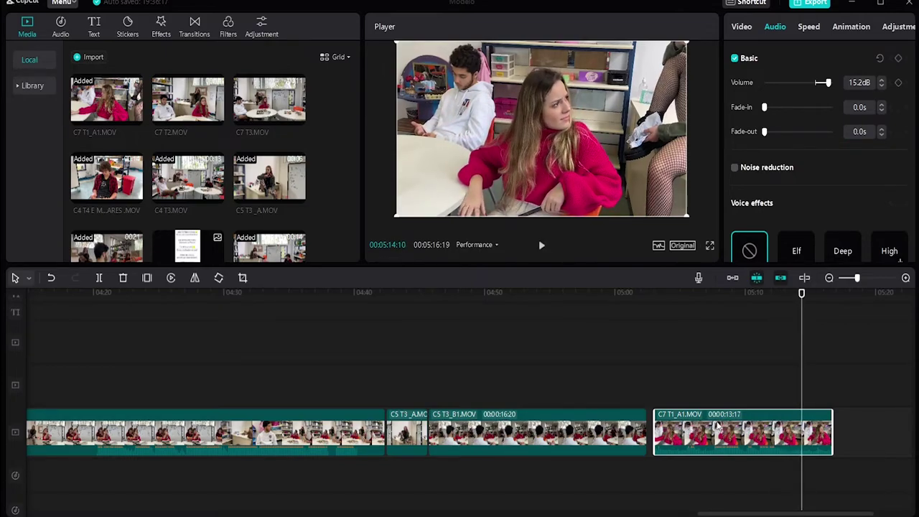
{"action": "left_click_drag", "start_coordinate": [789, 298], "coordinate": [690, 299]}
{"action": "key", "text": "space"}
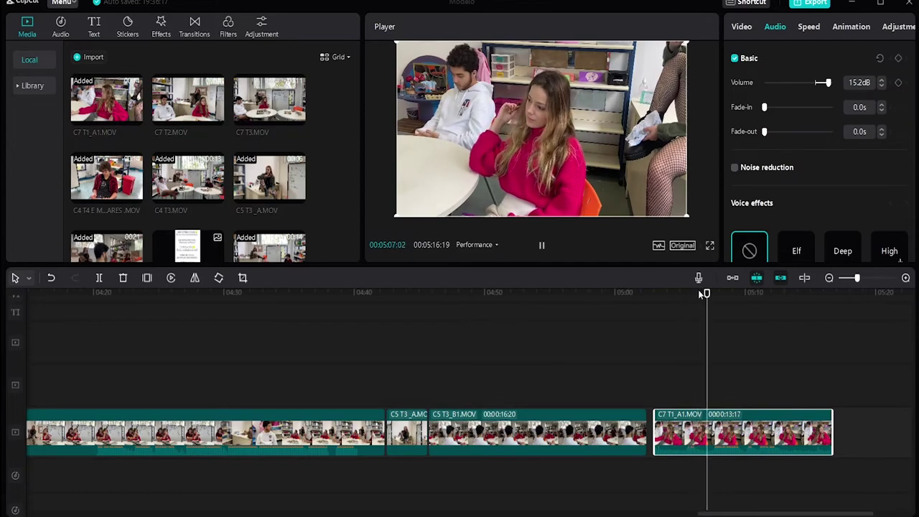
{"action": "key", "text": "space"}
{"action": "left_click", "coordinate": [666, 301]}
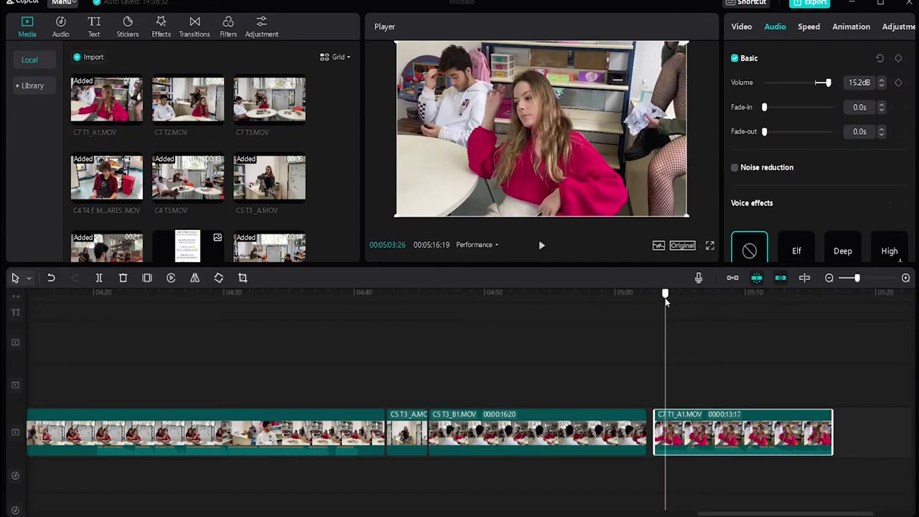
{"action": "left_click_drag", "start_coordinate": [666, 300], "coordinate": [655, 300]}
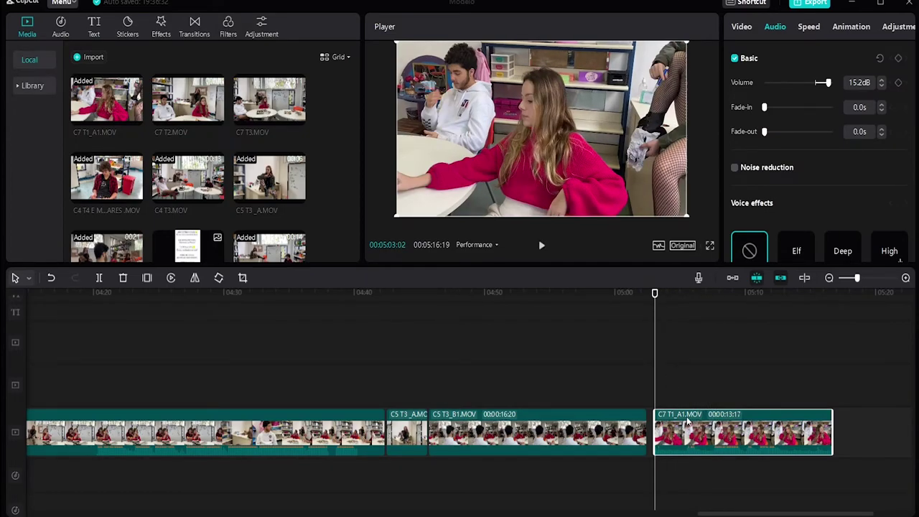
- Try muting the C7 T1_A1.MOV clip with a volume keyframe at its start, and undo that change
{"action": "left_click", "coordinate": [742, 27]}
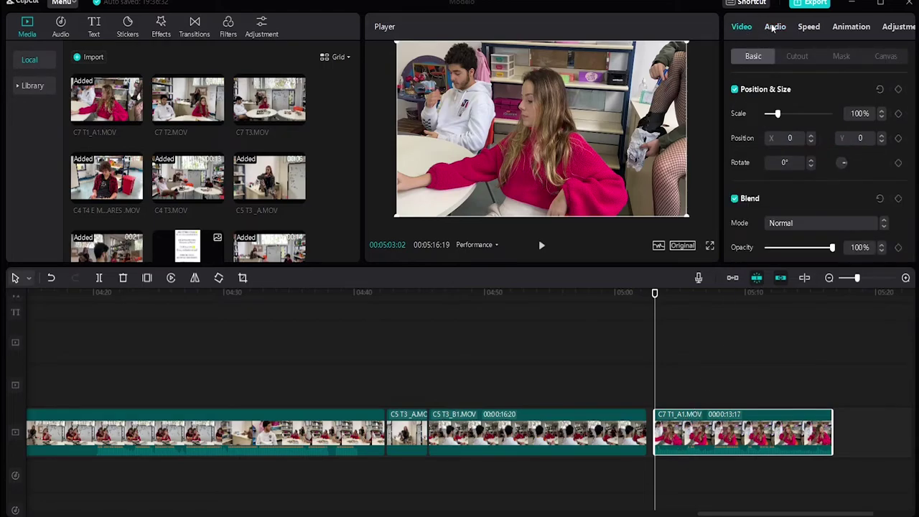
{"action": "left_click", "coordinate": [725, 350]}
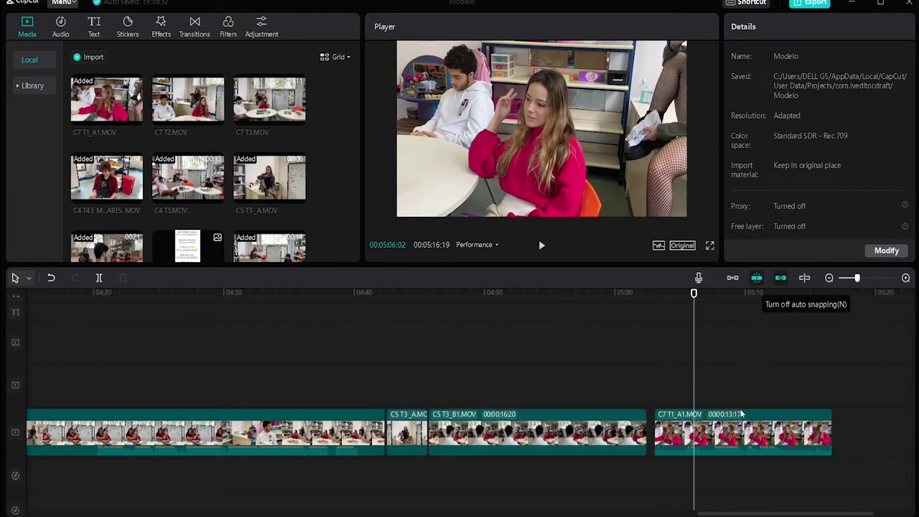
{"action": "left_click", "coordinate": [700, 435]}
{"action": "left_click_drag", "start_coordinate": [694, 294], "coordinate": [657, 301]}
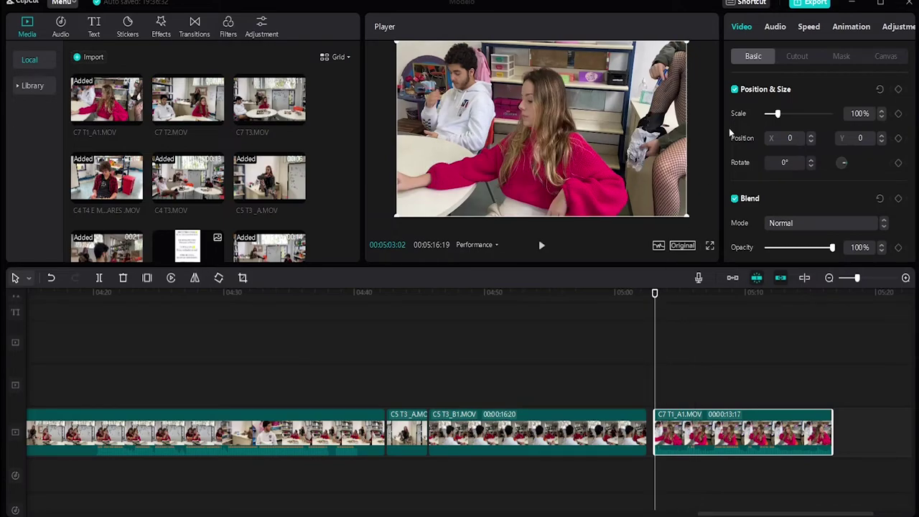
{"action": "left_click", "coordinate": [775, 26]}
{"action": "left_click_drag", "start_coordinate": [824, 83], "coordinate": [750, 77]}
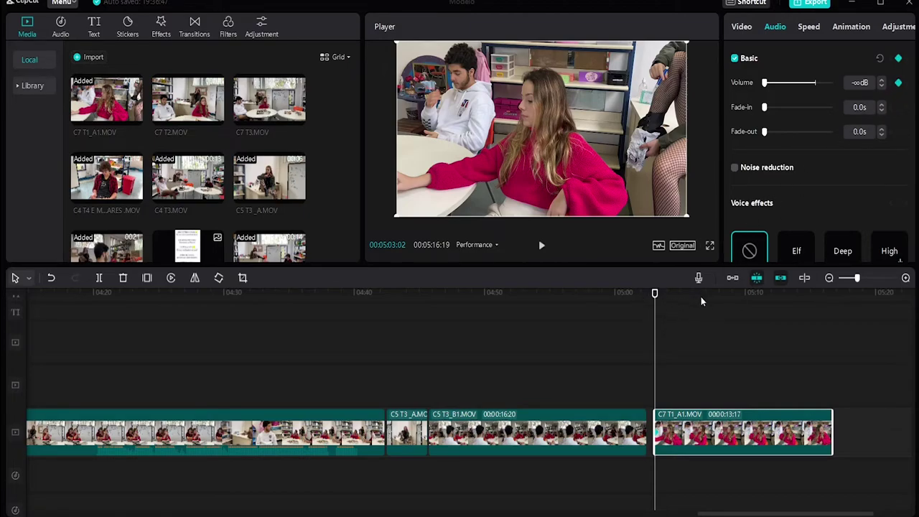
{"action": "key", "text": "ctrl+z"}
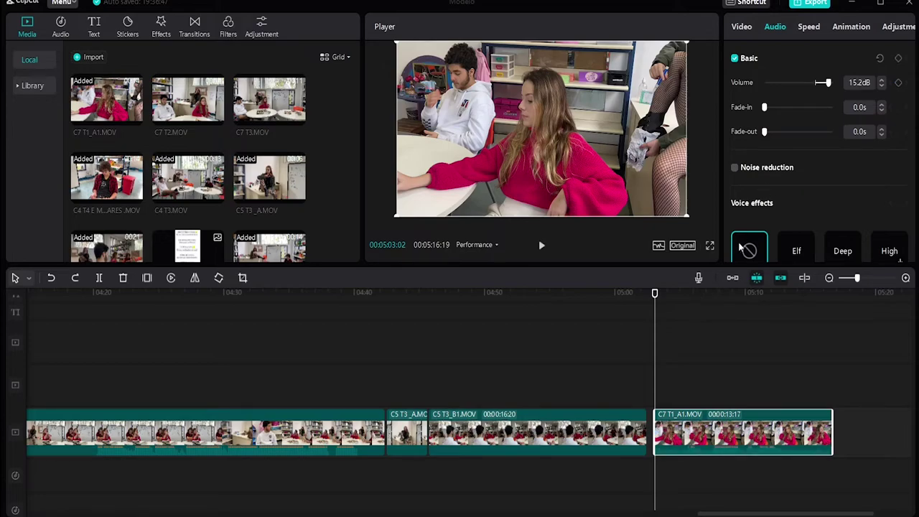
- Split the C7 T1_A1.MOV clip at 00:05:09:29 and select its first part
{"action": "left_click_drag", "start_coordinate": [655, 294], "coordinate": [745, 299]}
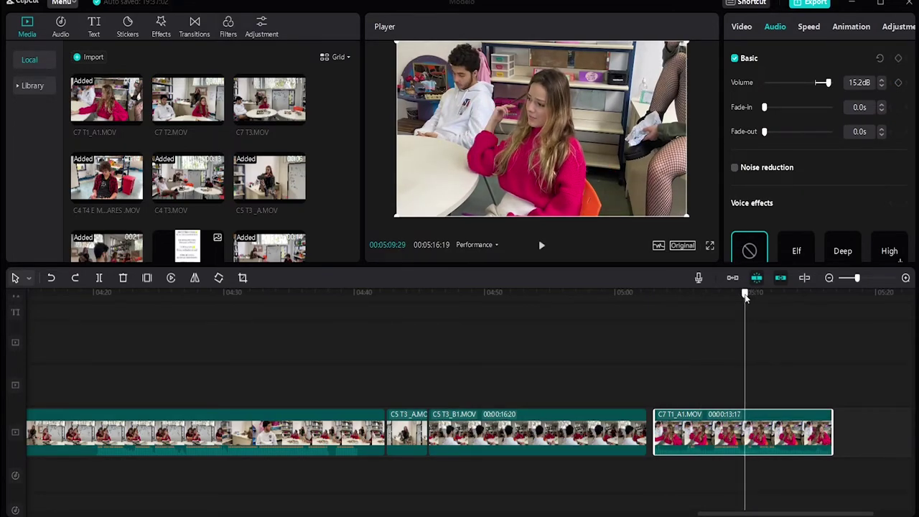
{"action": "key", "text": "b"}
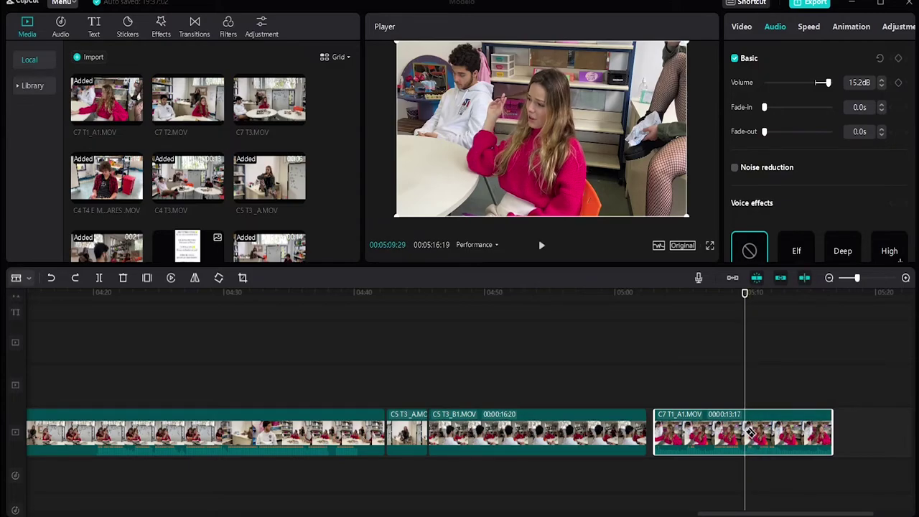
{"action": "left_click", "coordinate": [746, 430]}
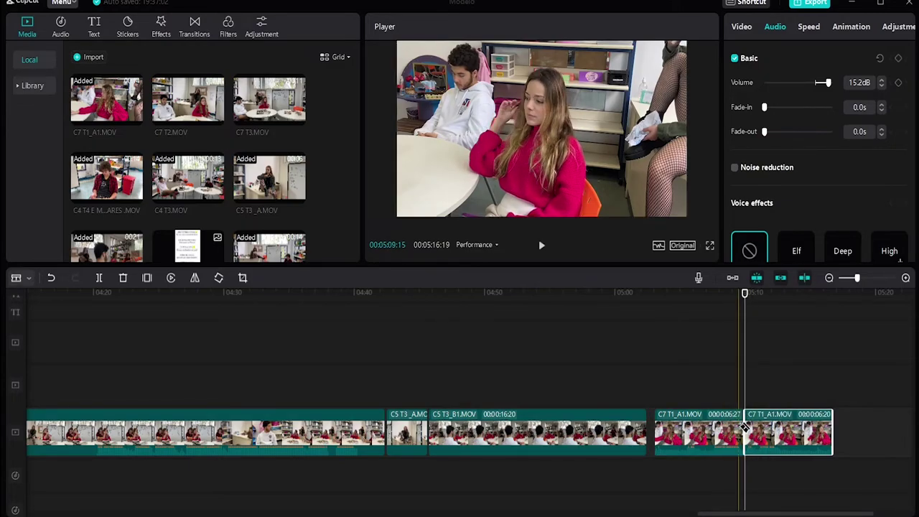
{"action": "key", "text": "a"}
{"action": "left_click", "coordinate": [719, 424]}
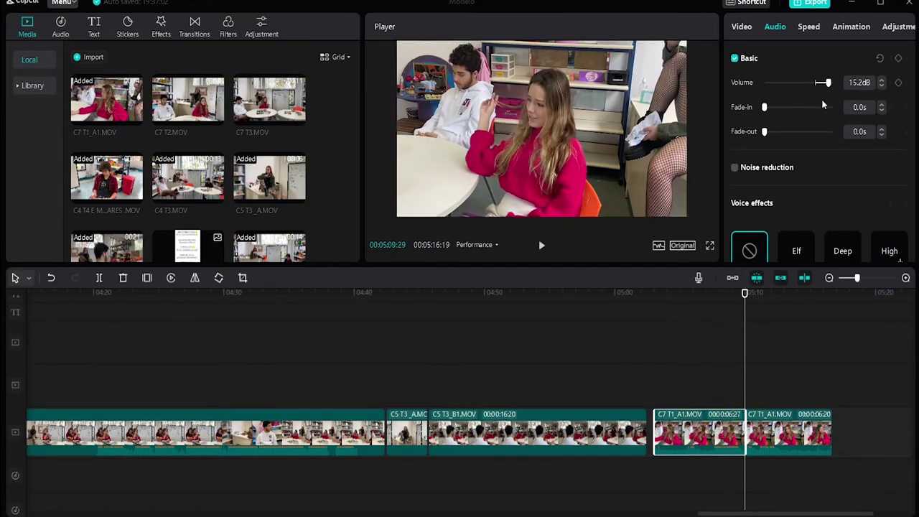
- Play the first part of the split C7 T1_A1.MOV clip from near its start to check its sound
{"action": "left_click", "coordinate": [666, 297]}
{"action": "key", "text": "space"}
{"action": "left_click", "coordinate": [712, 389]}
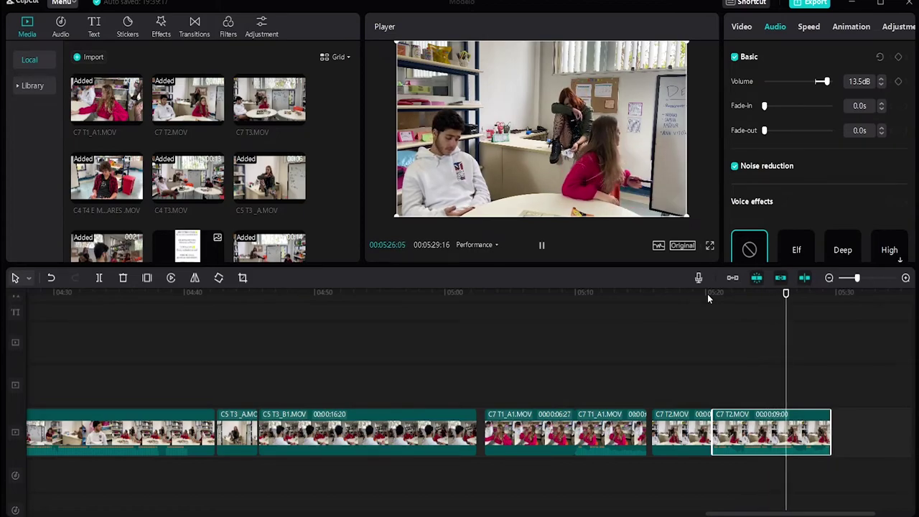
- Trim the end of the last C7 T2.MOV clip so it lasts 00:00:06:20
{"action": "key", "text": "space"}
{"action": "left_click_drag", "start_coordinate": [831, 427], "coordinate": [800, 424]}
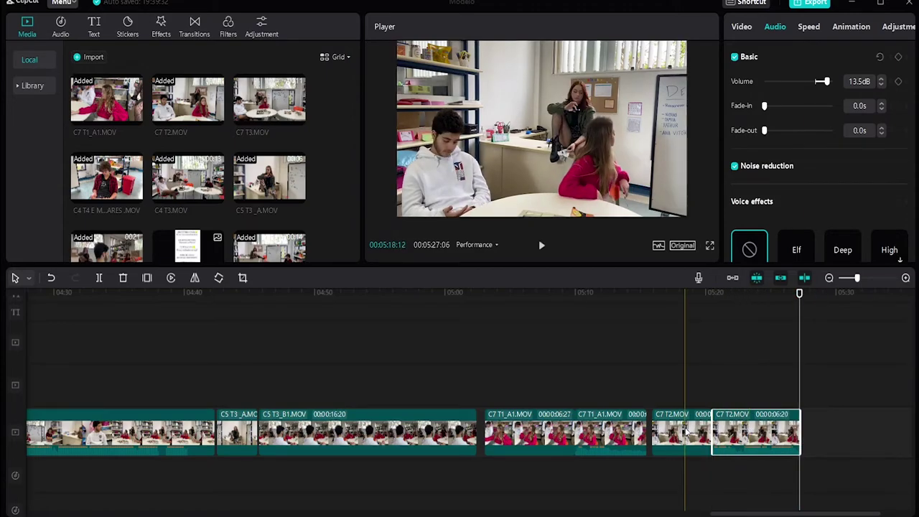
- Play the second C7 T1_A1.MOV part near its end and trim its end back to about 00:05:14:04
{"action": "left_click", "coordinate": [627, 294]}
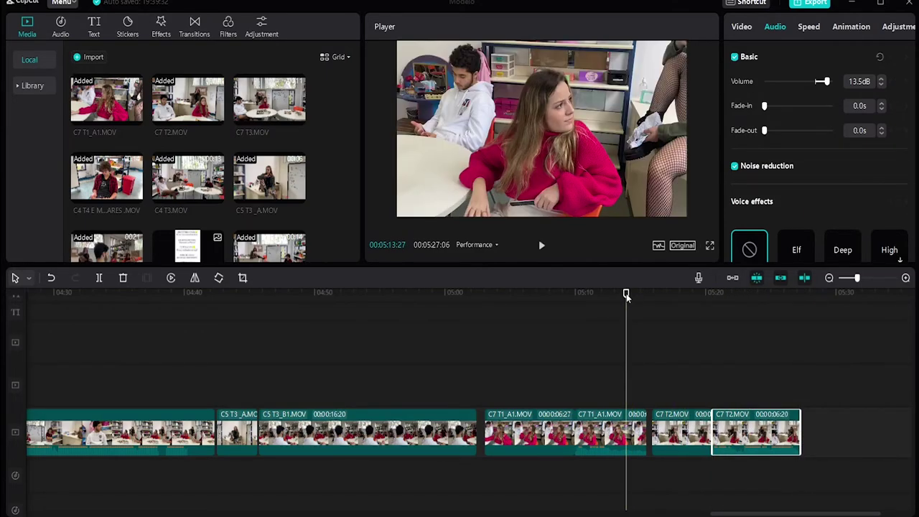
{"action": "left_click", "coordinate": [602, 295]}
{"action": "key", "text": "space"}
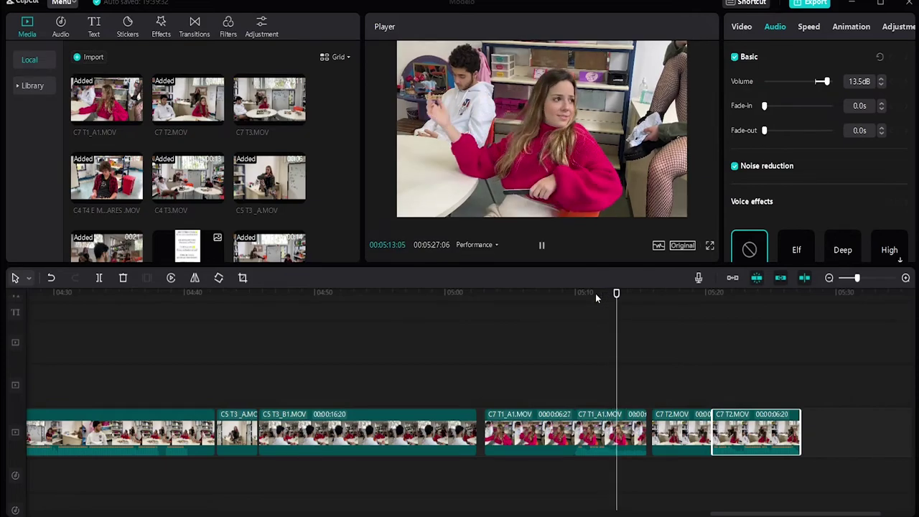
{"action": "key", "text": "space"}
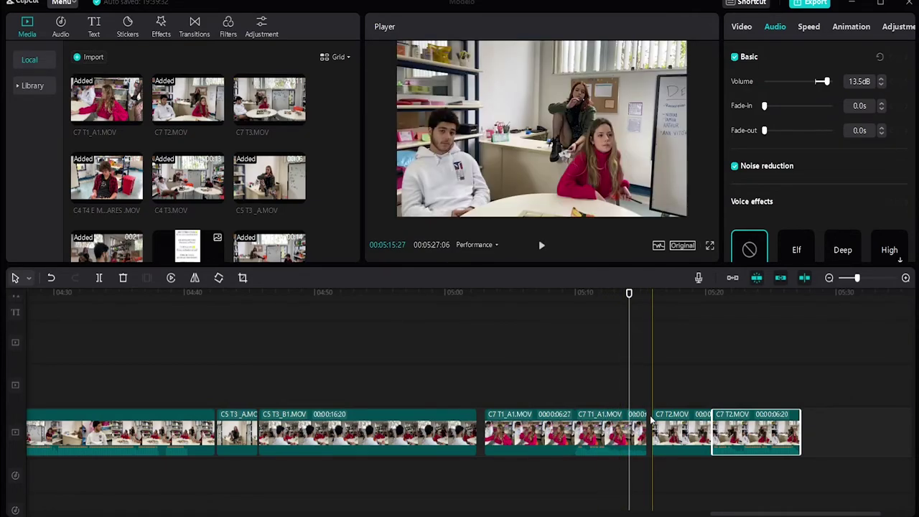
{"action": "left_click_drag", "start_coordinate": [647, 427], "coordinate": [631, 428]}
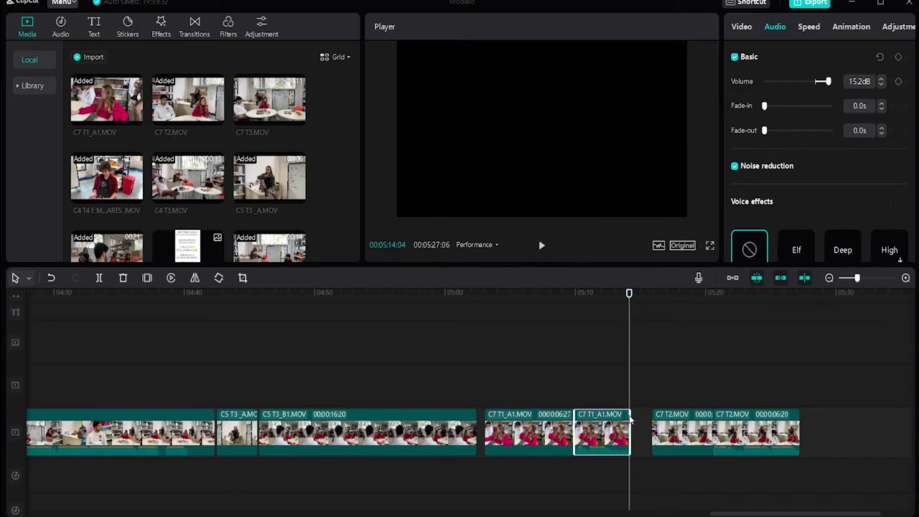
- Play the cut between the second C7 T1_A1.MOV part and the C7 T2.MOV clip to check it
{"action": "left_click", "coordinate": [653, 295]}
{"action": "key", "text": "space"}
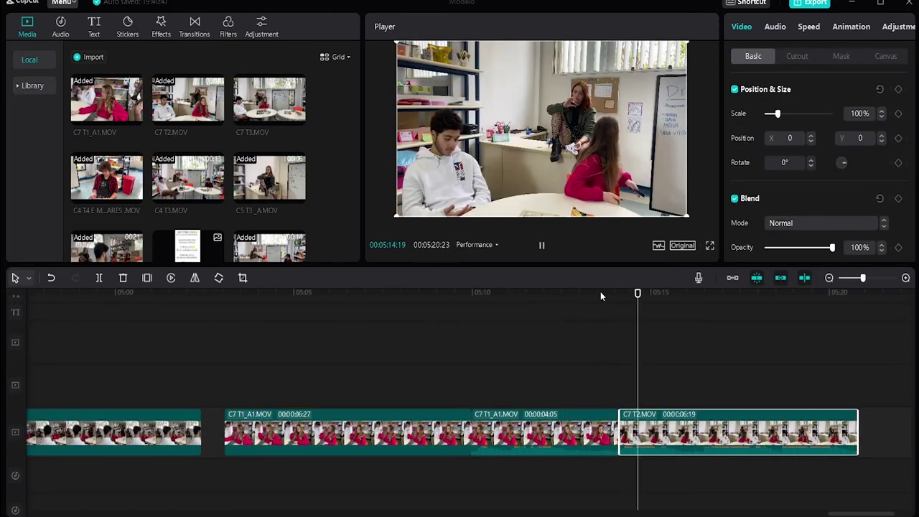
{"action": "key", "text": "space"}
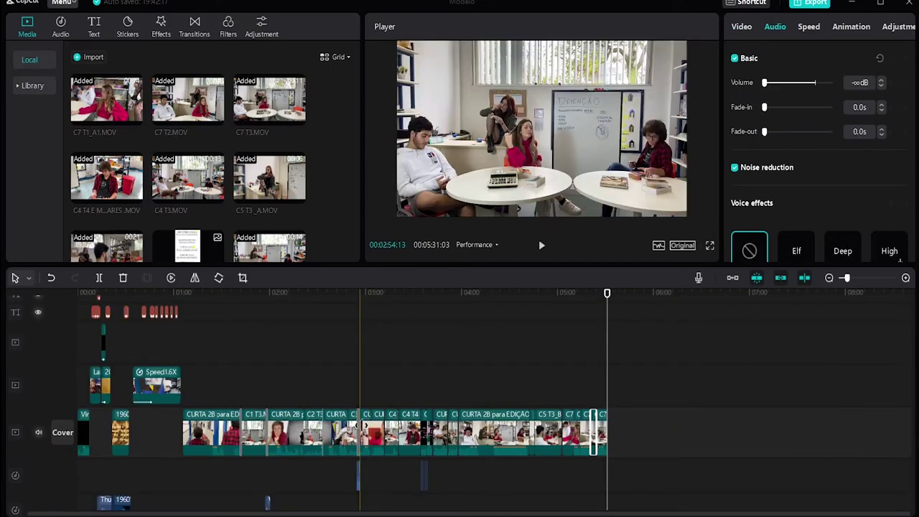
{"action": "left_click", "coordinate": [590, 352]}
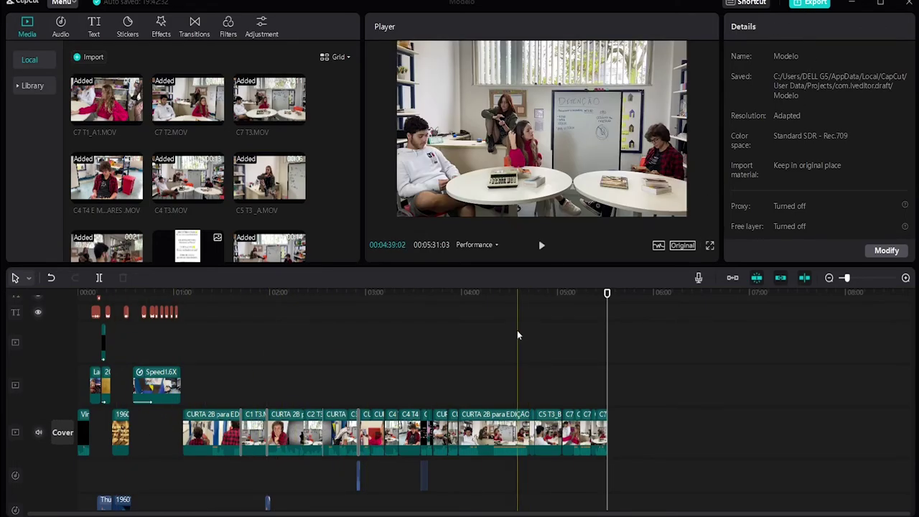
{"action": "left_click", "coordinate": [803, 4]}
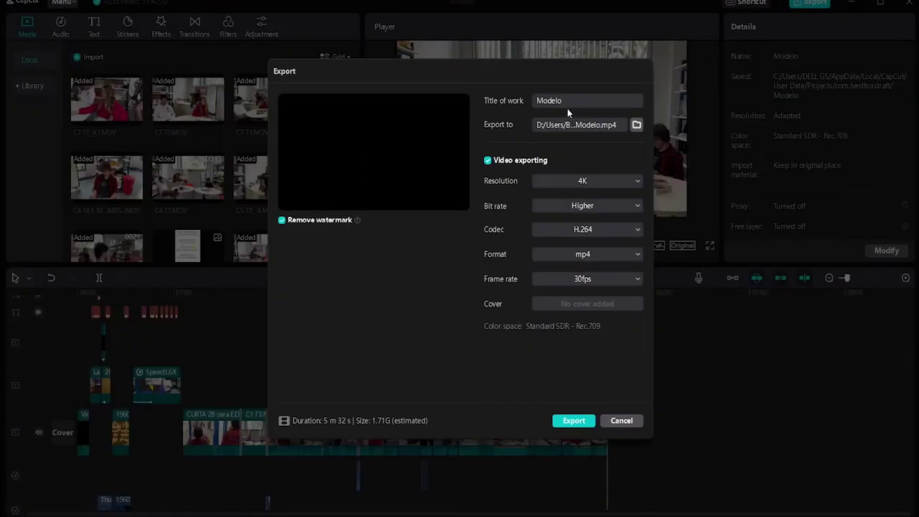
{"action": "double_click", "coordinate": [549, 101]}
{"action": "type", "text": "MODELO FINAL"}
{"action": "left_click", "coordinate": [616, 421]}
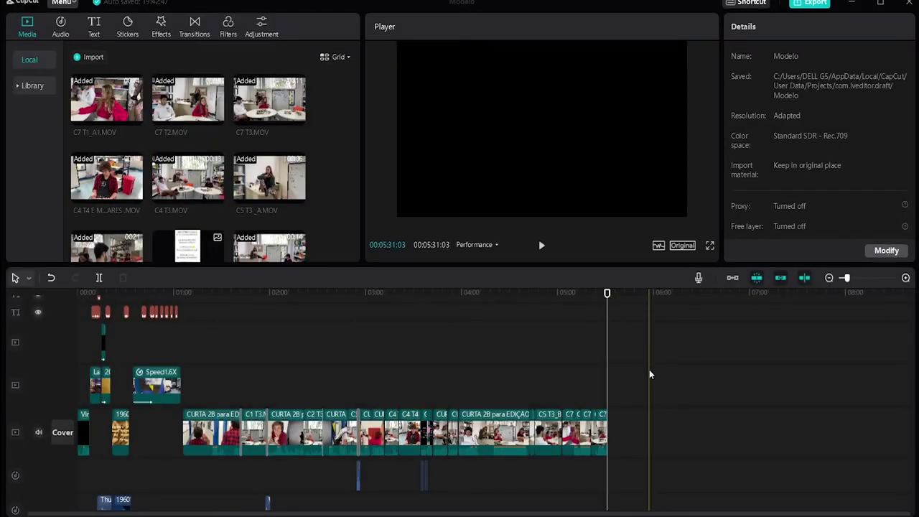
{"action": "scroll", "coordinate": [657, 359], "scroll_direction": "down", "scroll_amount": 2}
{"action": "scroll", "coordinate": [656, 359], "scroll_direction": "down", "scroll_amount": 3}
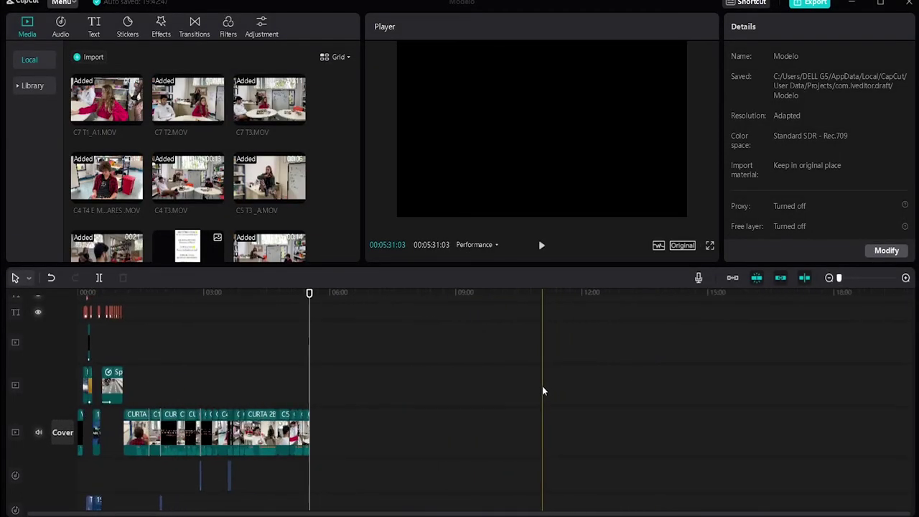
{"action": "scroll", "coordinate": [485, 397], "scroll_direction": "up", "scroll_amount": 2}
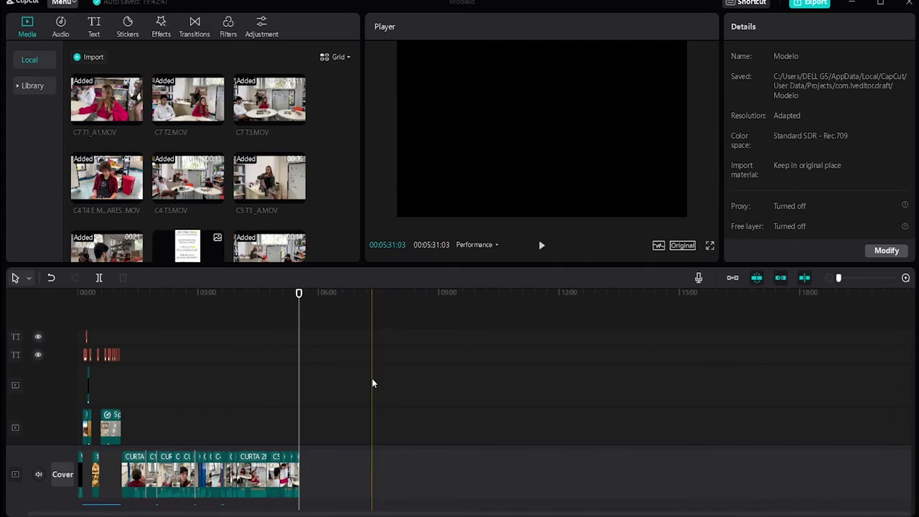
{"action": "scroll", "coordinate": [289, 386], "scroll_direction": "up", "scroll_amount": 2}
{"action": "scroll", "coordinate": [263, 380], "scroll_direction": "up", "scroll_amount": 2}
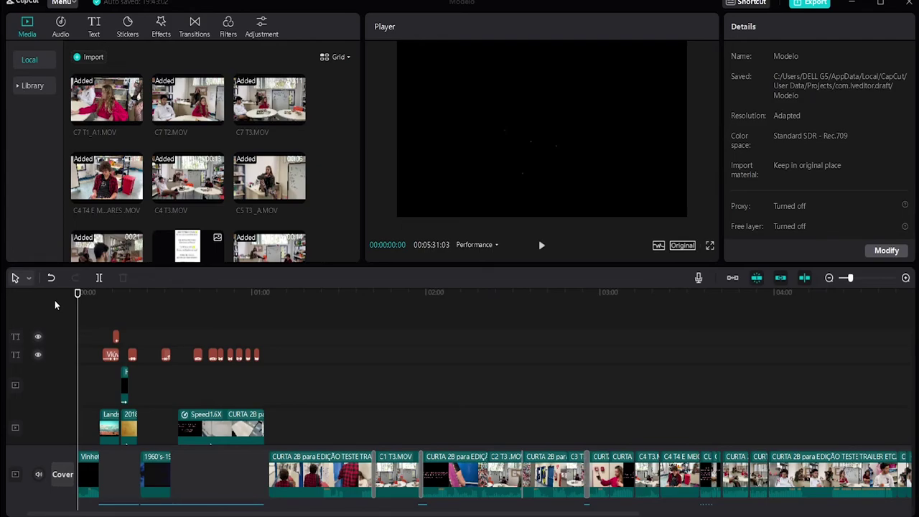
- Export the video titled Modelo to the CURTAS 2022/2B folder as a 4K H.264 mp4 with higher bit rate at 30fps
{"action": "left_click", "coordinate": [816, 3]}
{"action": "double_click", "coordinate": [581, 105]}
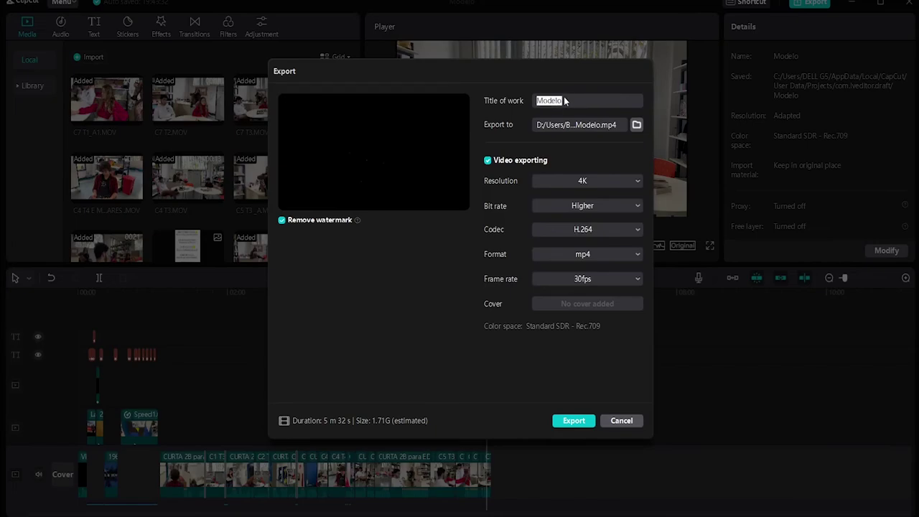
{"action": "left_click", "coordinate": [637, 125]}
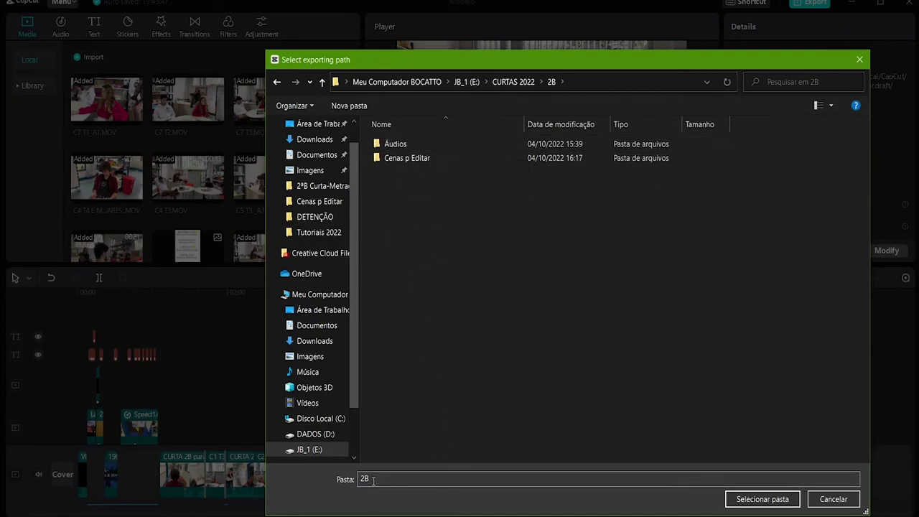
{"action": "left_click", "coordinate": [763, 499]}
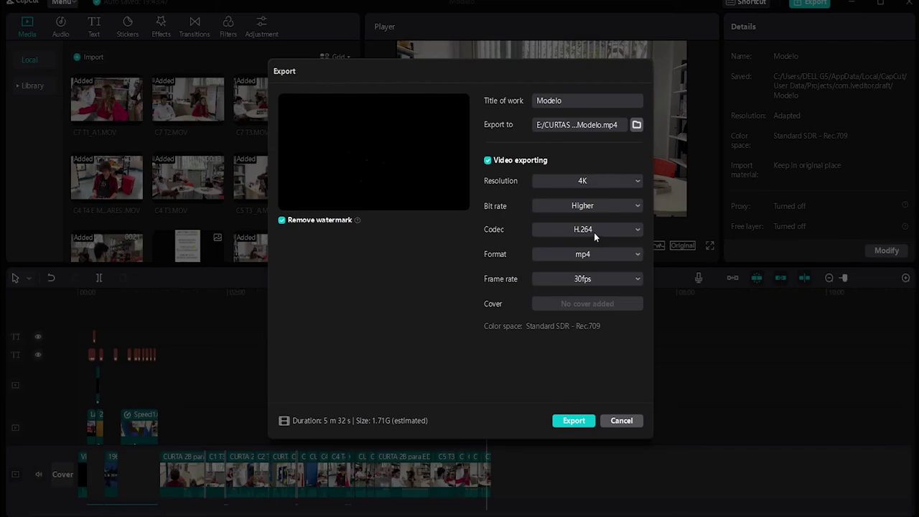
{"action": "left_click", "coordinate": [579, 278]}
{"action": "left_click", "coordinate": [579, 278]}
{"action": "left_click", "coordinate": [556, 422]}
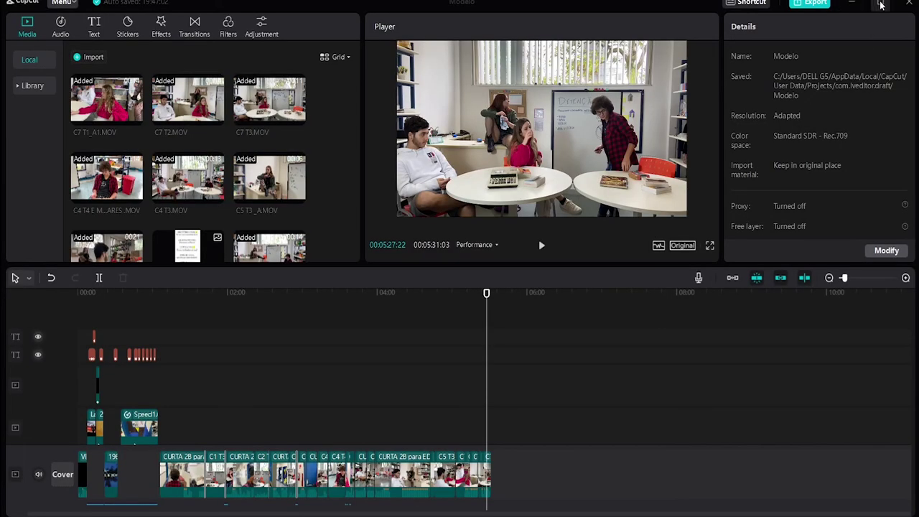
- Close the project and CapCut, and go to the 2ªB Curta-Metragem folder in Google Drive
{"action": "left_click", "coordinate": [906, 5]}
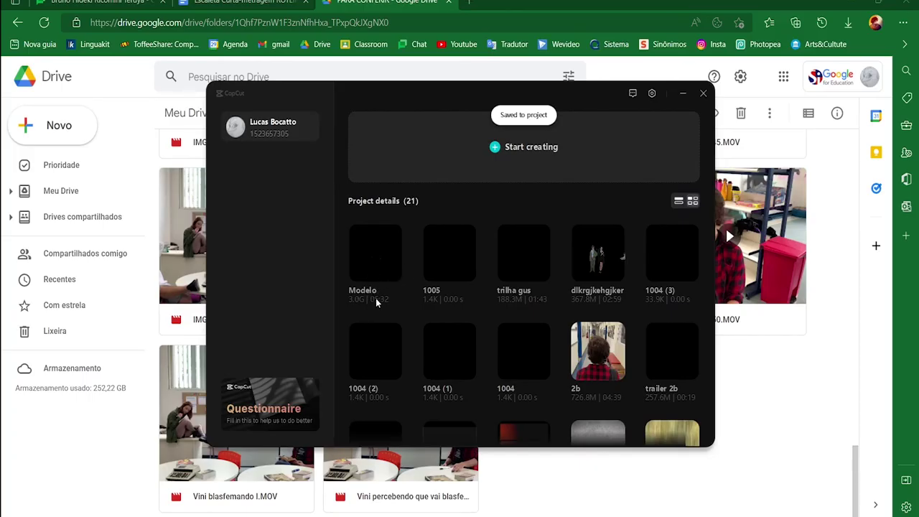
{"action": "left_click", "coordinate": [703, 92]}
{"action": "left_click", "coordinate": [17, 22]}
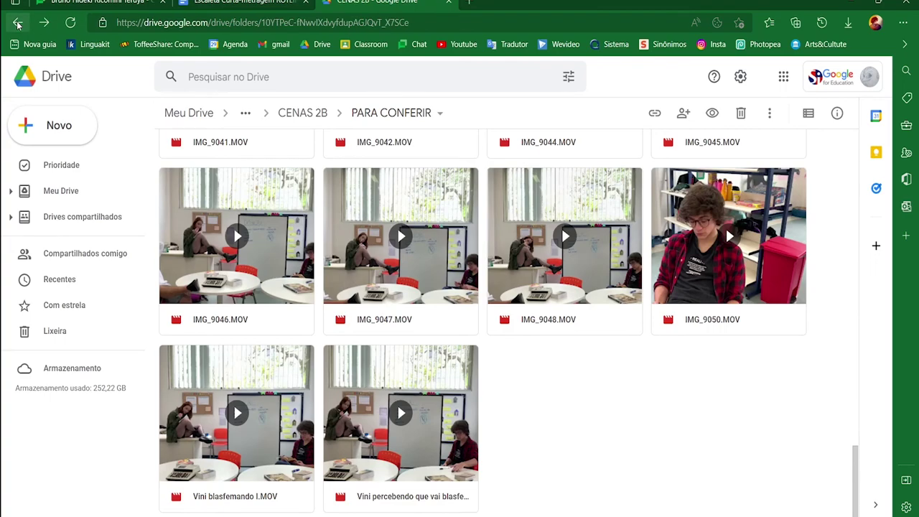
{"action": "left_click", "coordinate": [329, 113]}
- Start a file upload in Drive and browse to the 2B folder inside CURTAS 2022 on drive JB_1 (E:)
{"action": "left_click", "coordinate": [86, 132]}
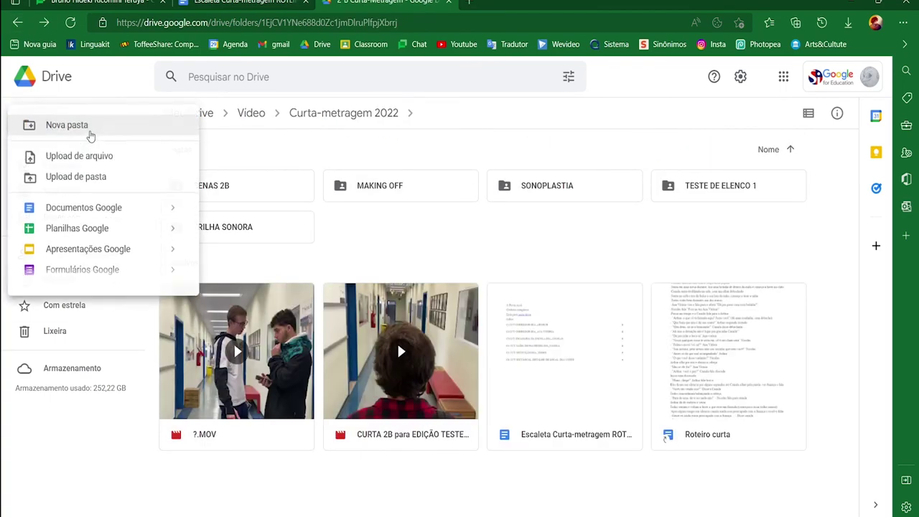
{"action": "key", "text": "Escape"}
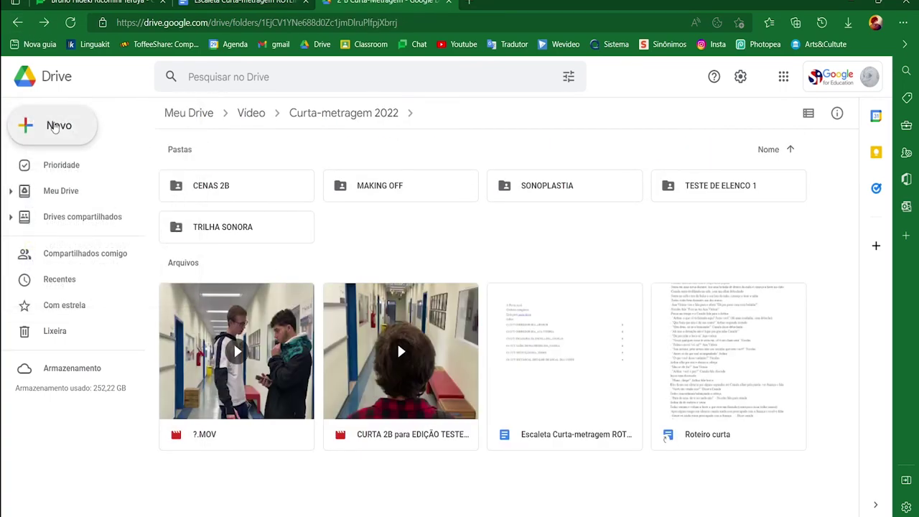
{"action": "left_click", "coordinate": [56, 127]}
{"action": "left_click", "coordinate": [80, 157]}
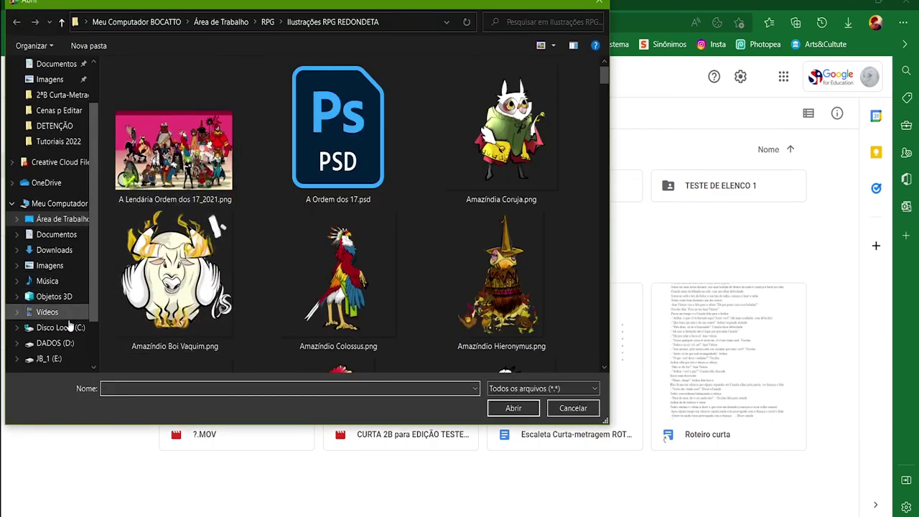
{"action": "left_click", "coordinate": [58, 358]}
{"action": "double_click", "coordinate": [138, 130]}
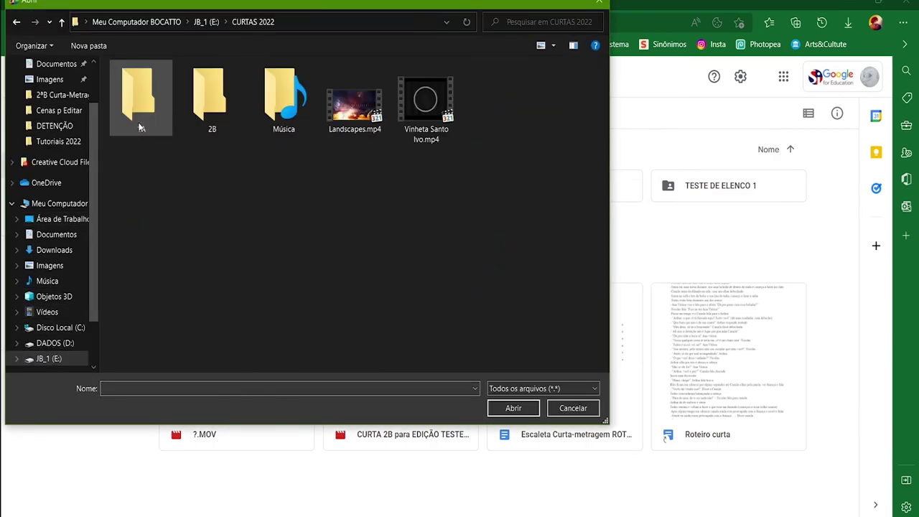
{"action": "double_click", "coordinate": [210, 107]}
- Rename Modelo.mp4 as "Modelo p EDIÇÃO_V1.mp4" and upload it to the 2ªB Curta-Metragem Drive folder
{"action": "left_click", "coordinate": [354, 108]}
{"action": "left_click", "coordinate": [357, 129]}
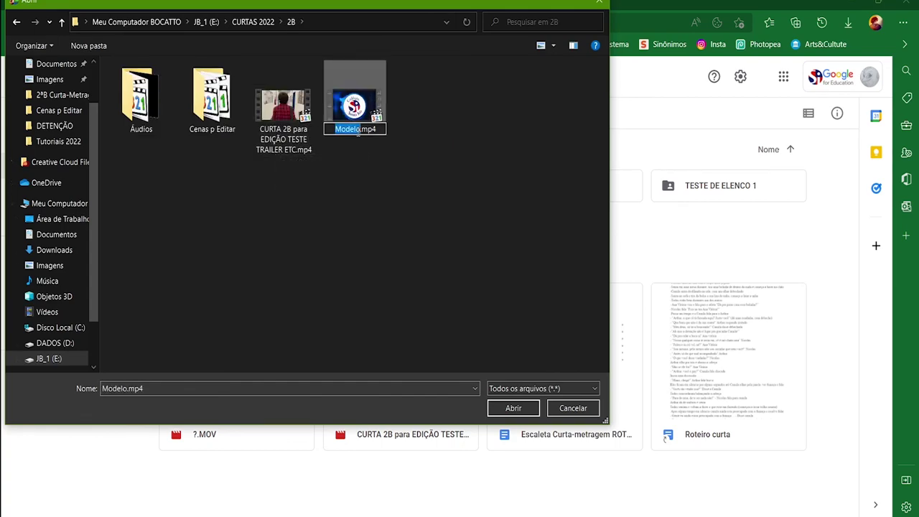
{"action": "key", "text": "Right"}
{"action": "type", "text": "_V1"}
{"action": "key", "text": "Left"}
{"action": "key", "text": "Left"}
{"action": "key", "text": "Left"}
{"action": "type", "text": "p EDIÇÃO"}
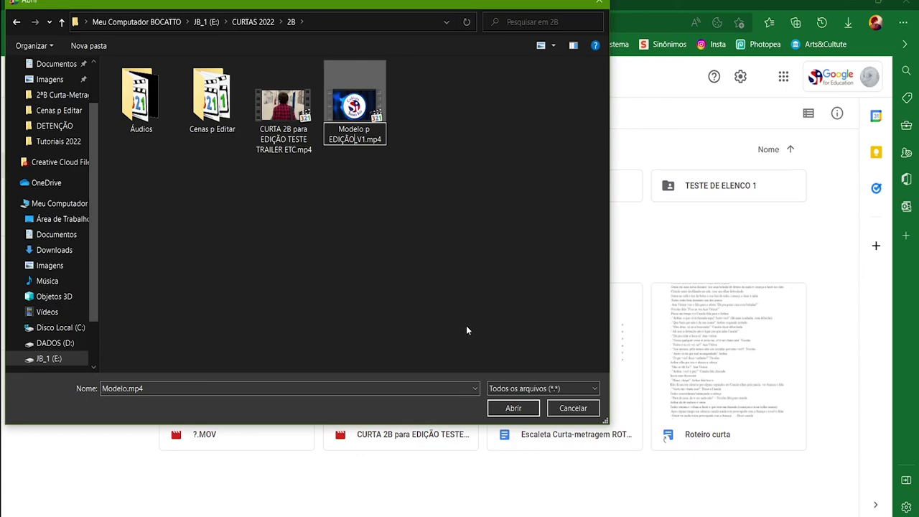
{"action": "left_click", "coordinate": [352, 101]}
{"action": "left_click", "coordinate": [513, 408]}
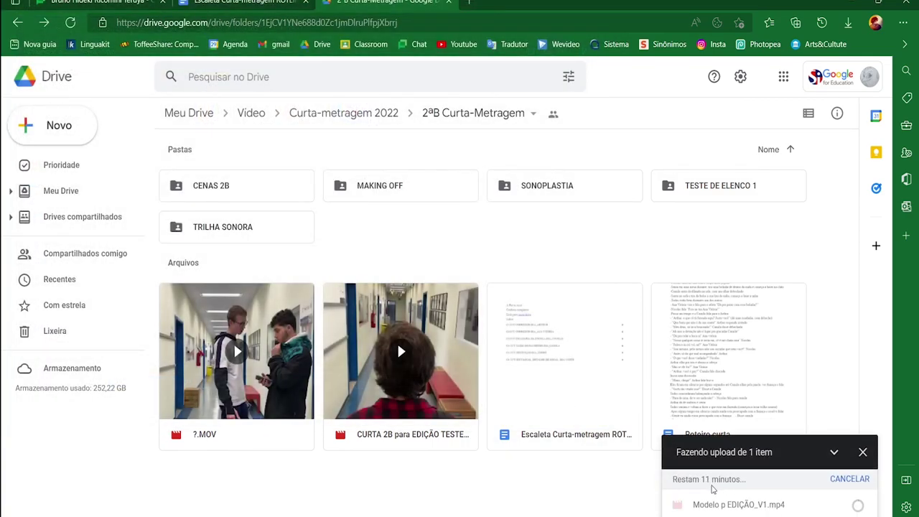
- Open the CENAS PARA EDIÇÃO FINAL folder inside CENAS 2B, keeping the upload running, and look through its clips in list view
{"action": "key", "text": "alt+Right"}
{"action": "key", "text": "F5"}
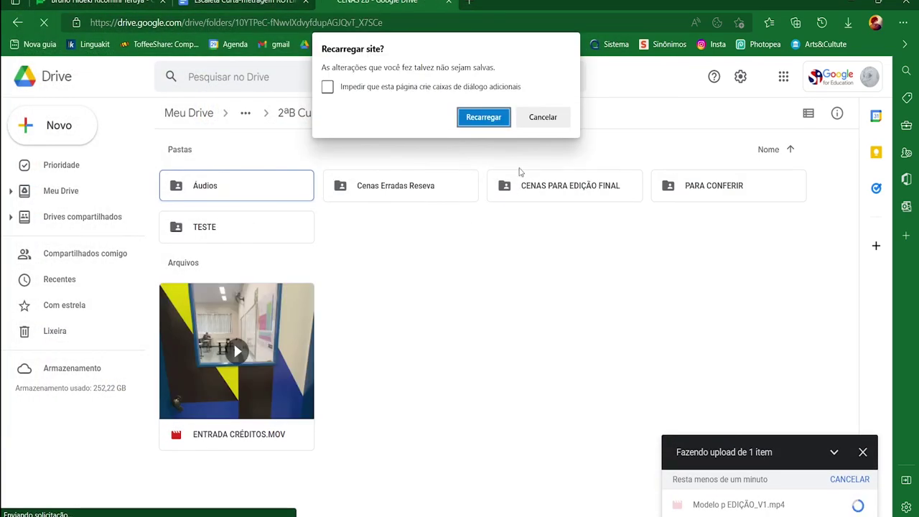
{"action": "left_click", "coordinate": [543, 117]}
{"action": "double_click", "coordinate": [537, 195]}
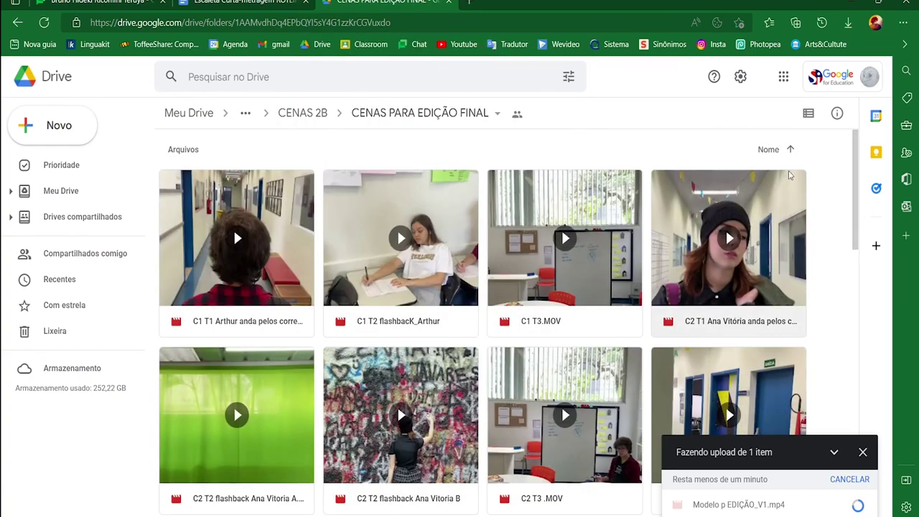
{"action": "left_click", "coordinate": [808, 113]}
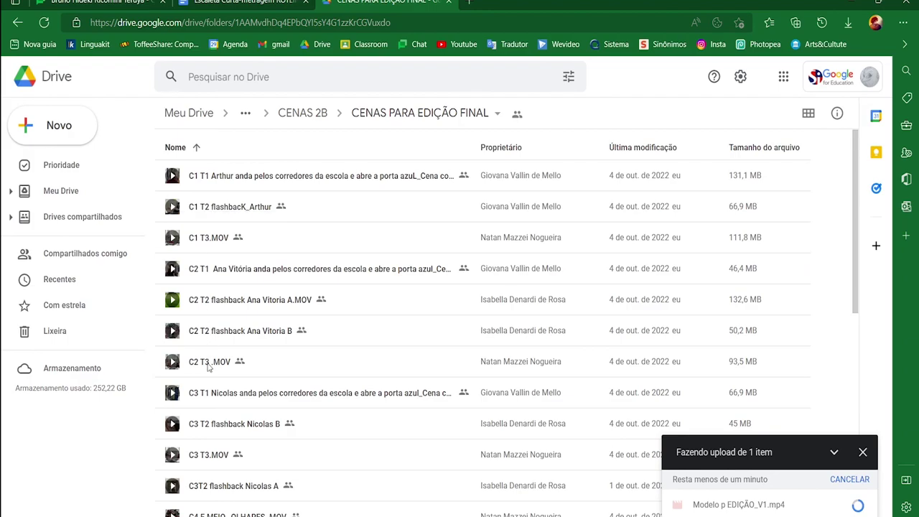
{"action": "scroll", "coordinate": [209, 363], "scroll_direction": "down", "scroll_amount": 2}
{"action": "scroll", "coordinate": [210, 365], "scroll_direction": "down", "scroll_amount": 5}
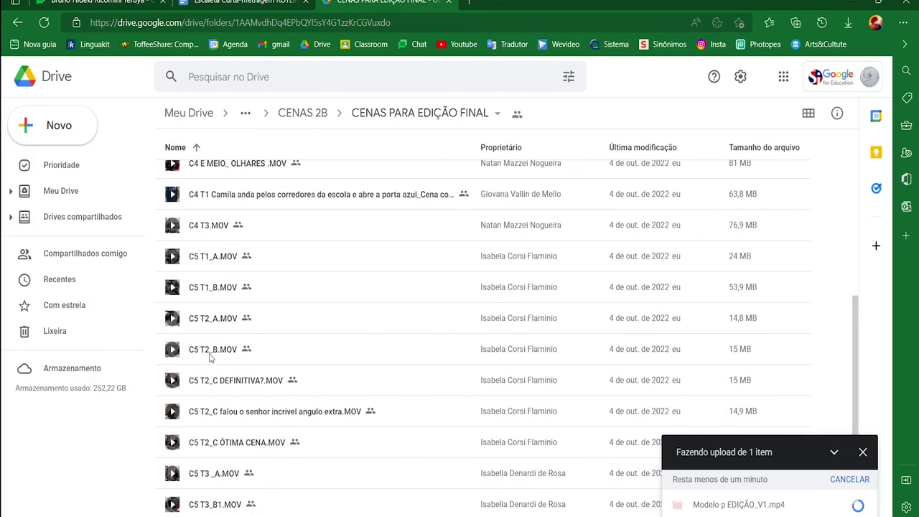